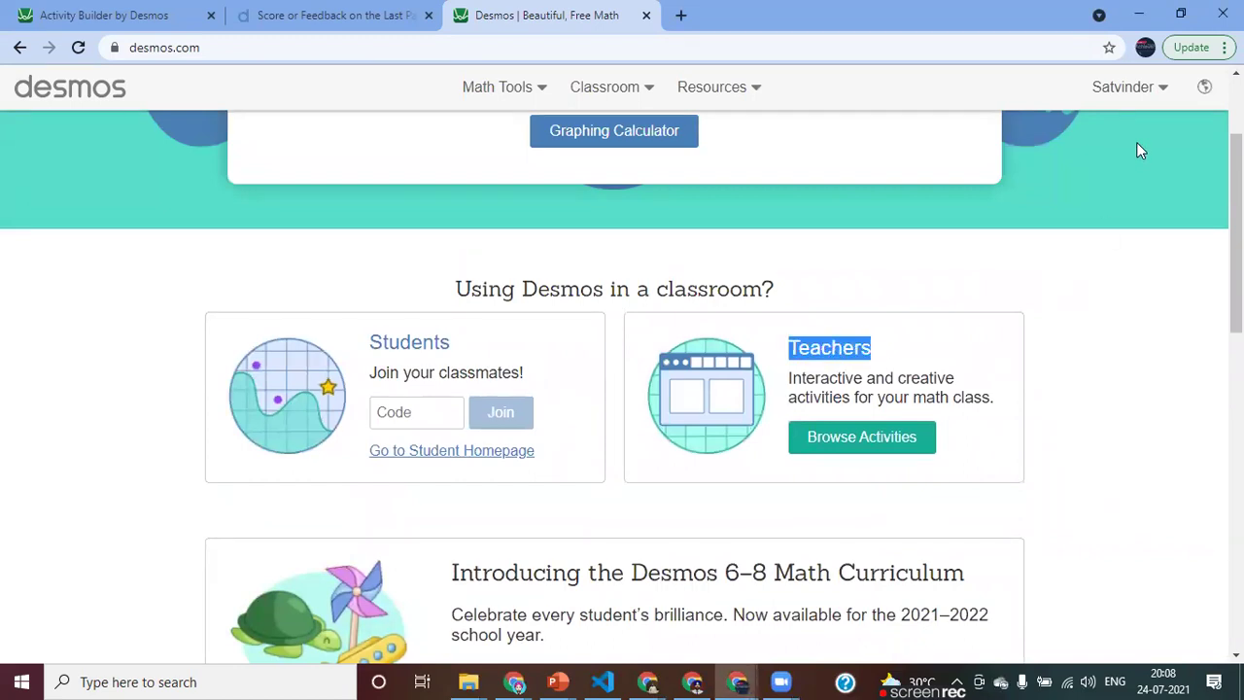
Step: Open the activity browsing page for teachers and dismiss the security notification
click(1161, 90)
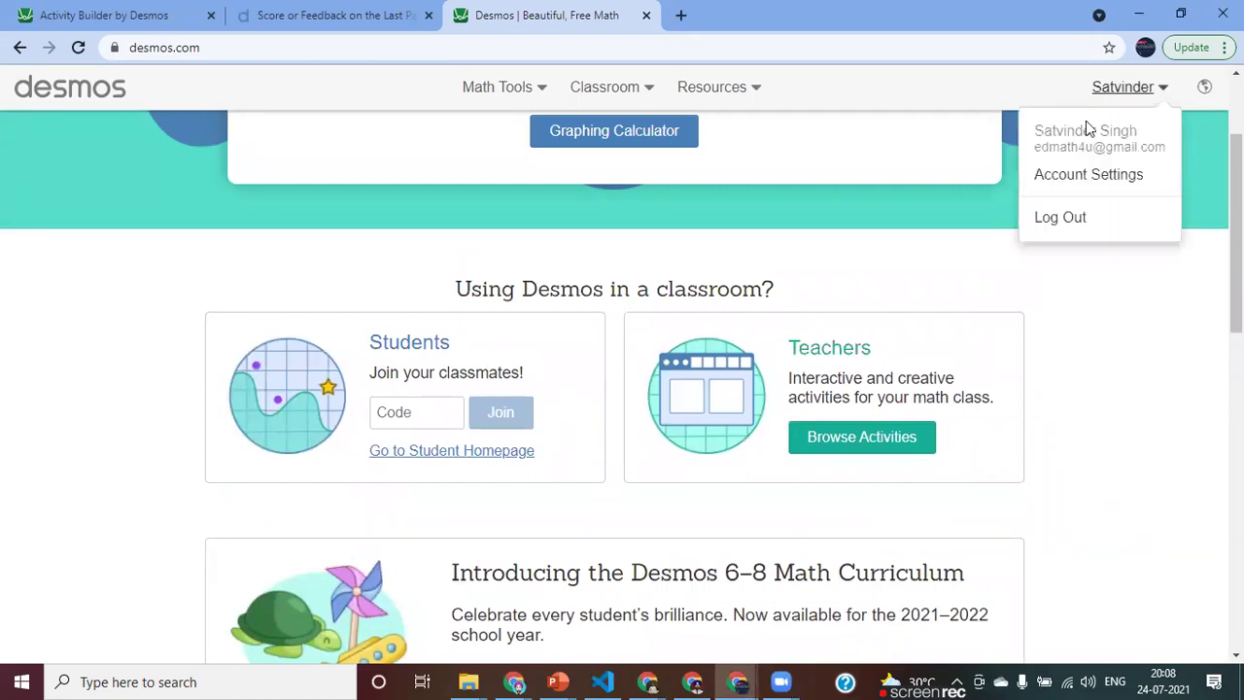
click(1139, 321)
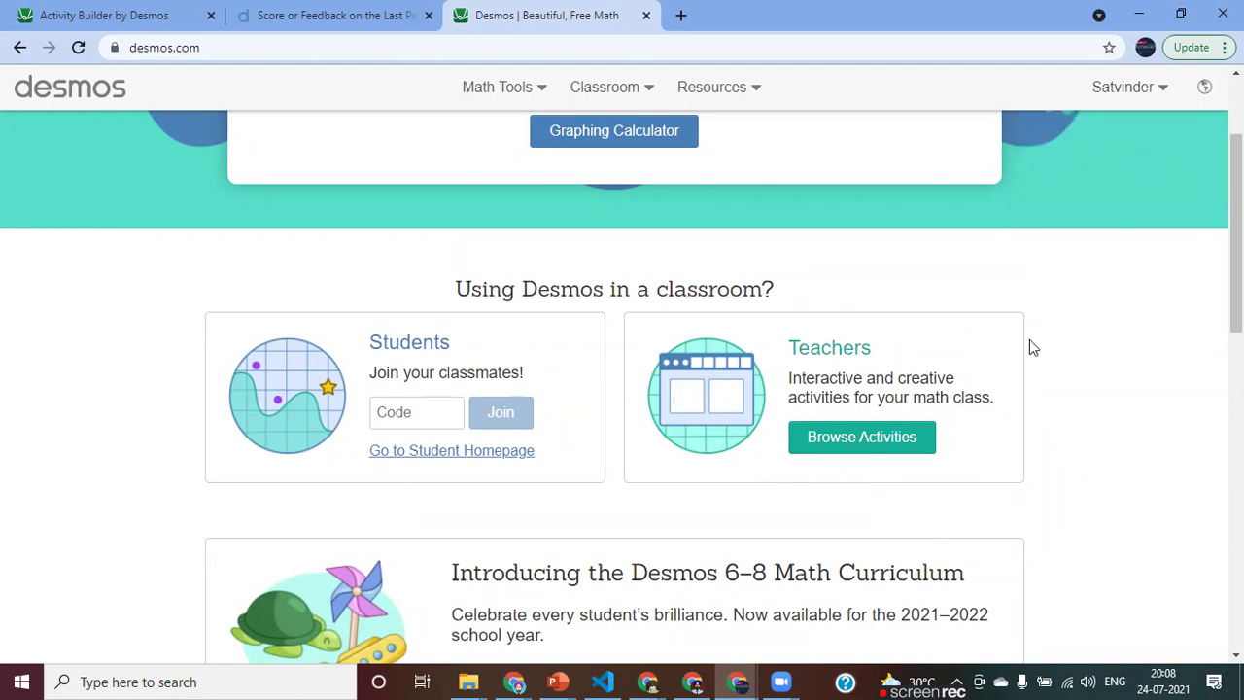
click(846, 446)
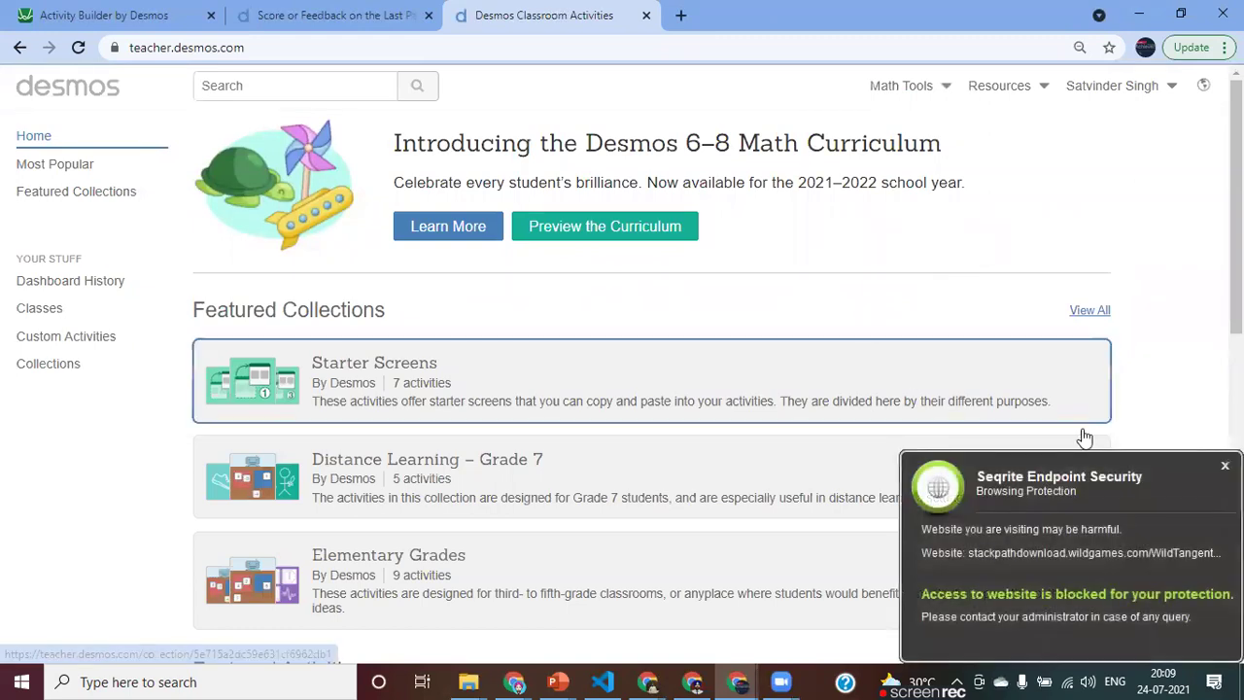
click(1224, 466)
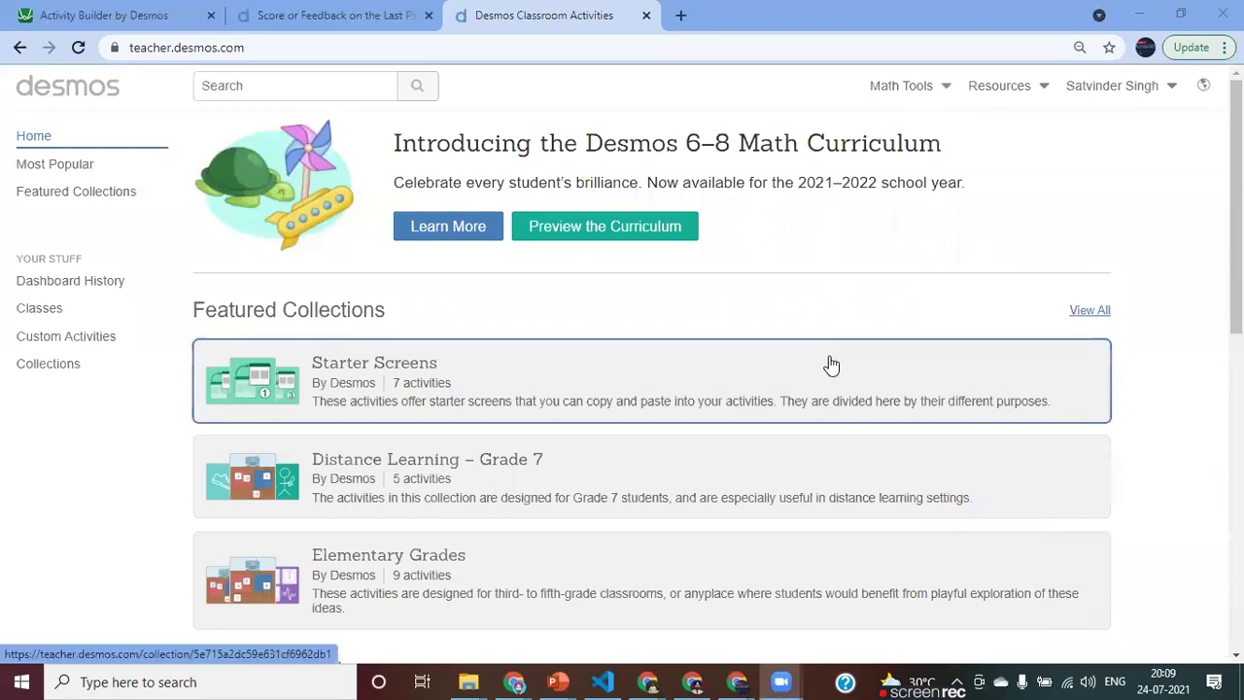
scroll(873, 255, down, 10)
scroll(873, 248, up, 10)
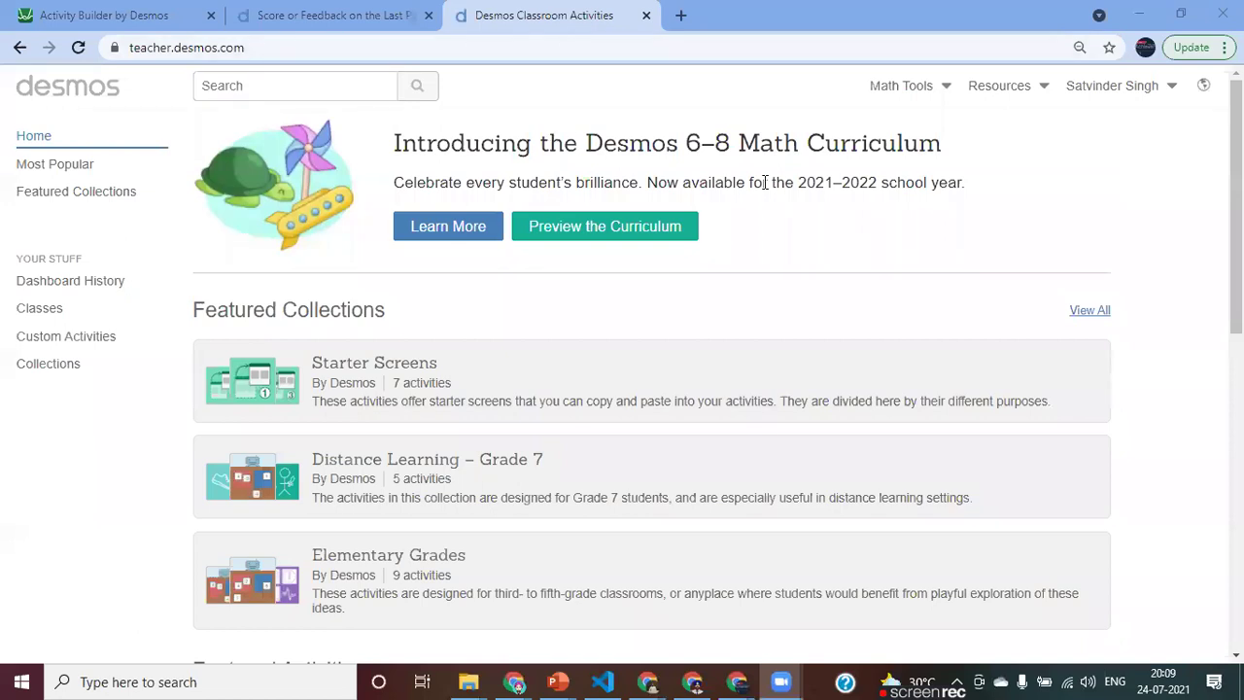
Step: Open Desmos Labs and examine the list of enabled features, including Marbleslides, Geometry and Student Image Upload
click(1166, 89)
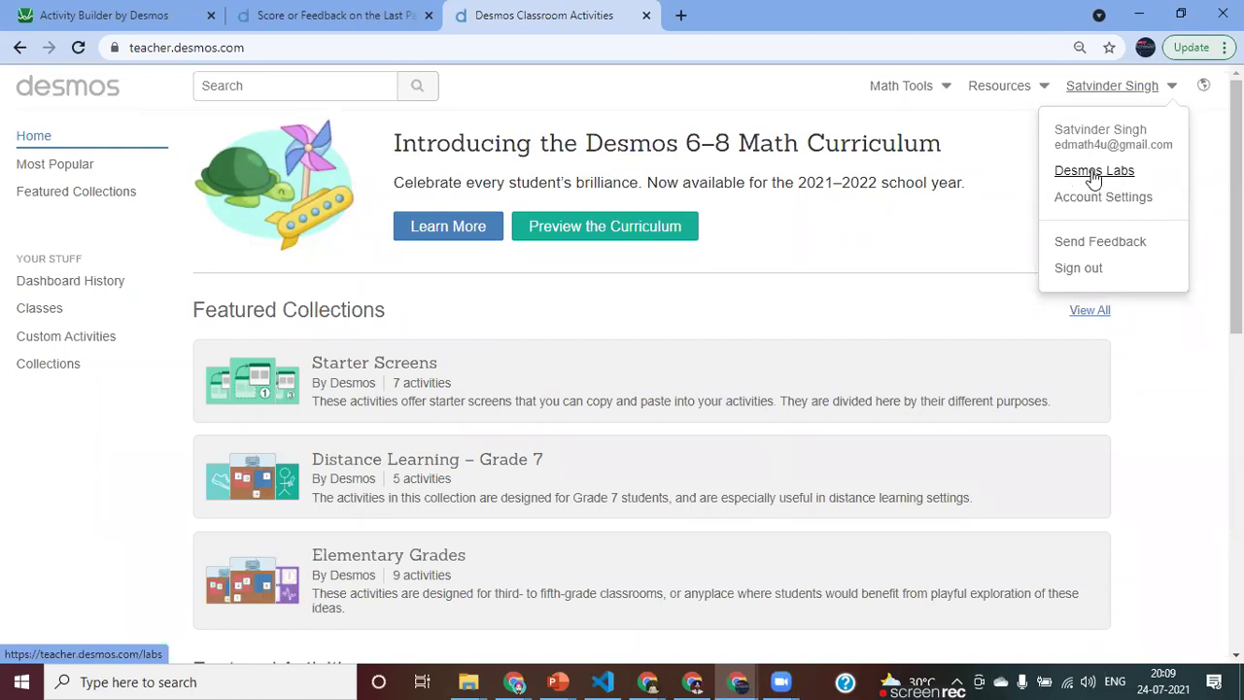
click(1094, 178)
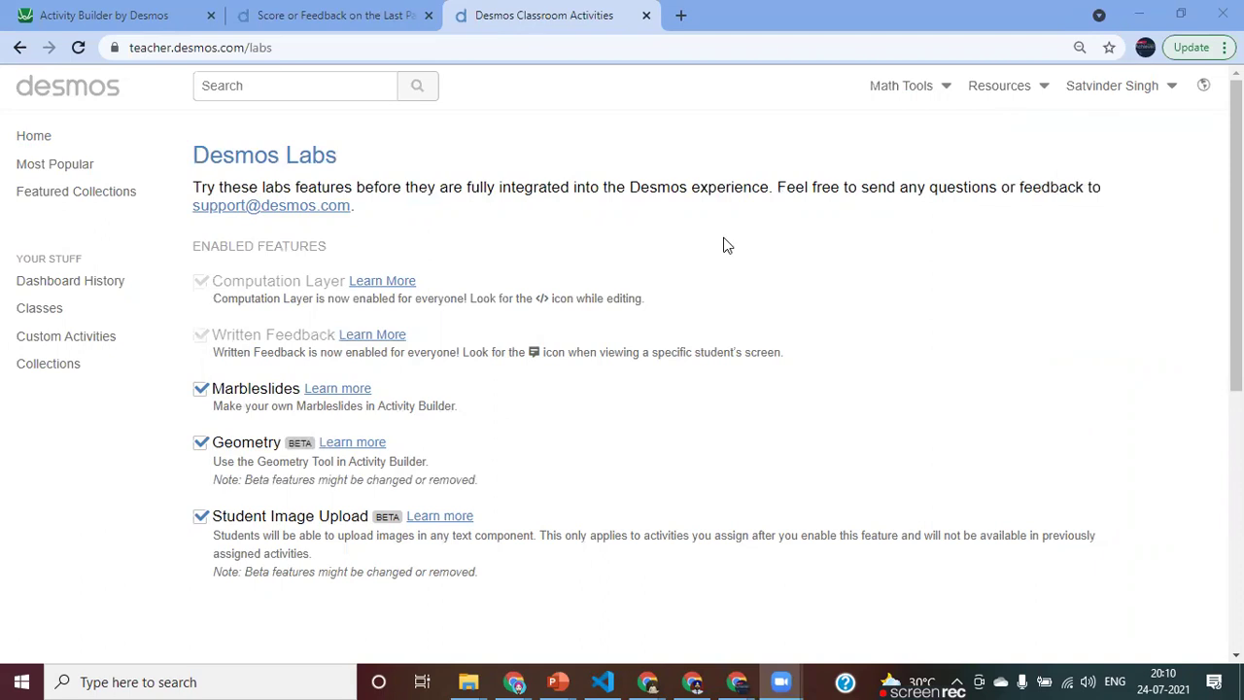
click(1041, 223)
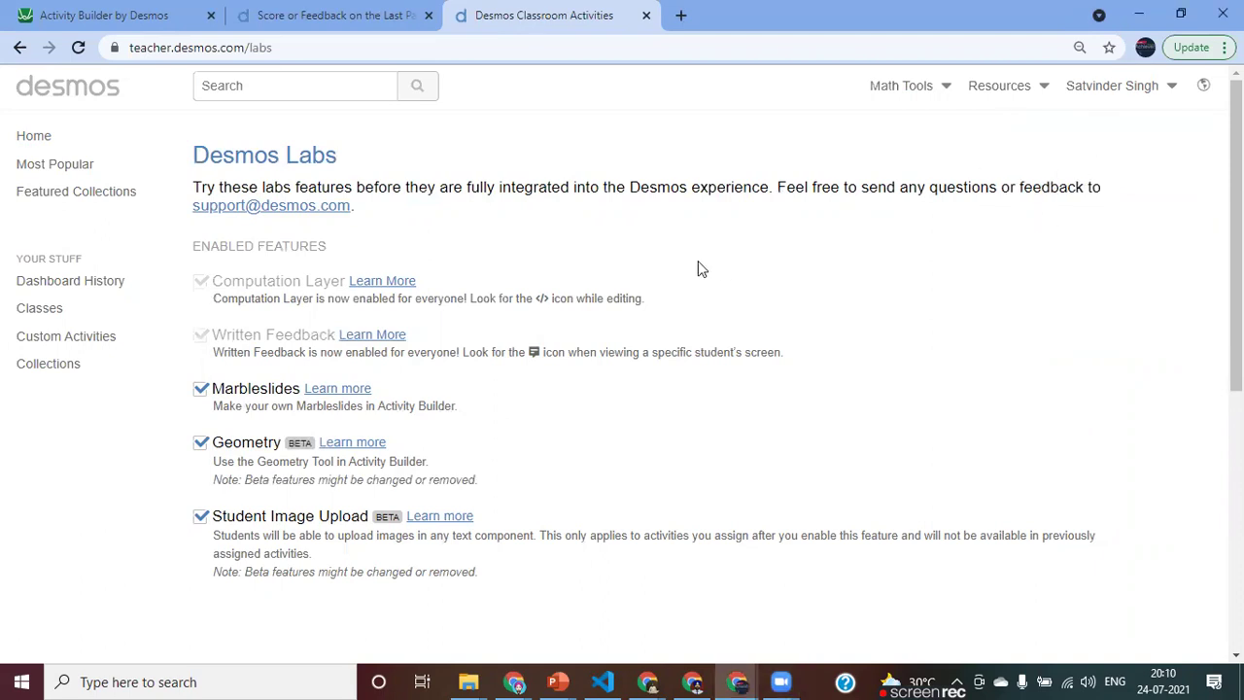
scroll(788, 364, down, 1)
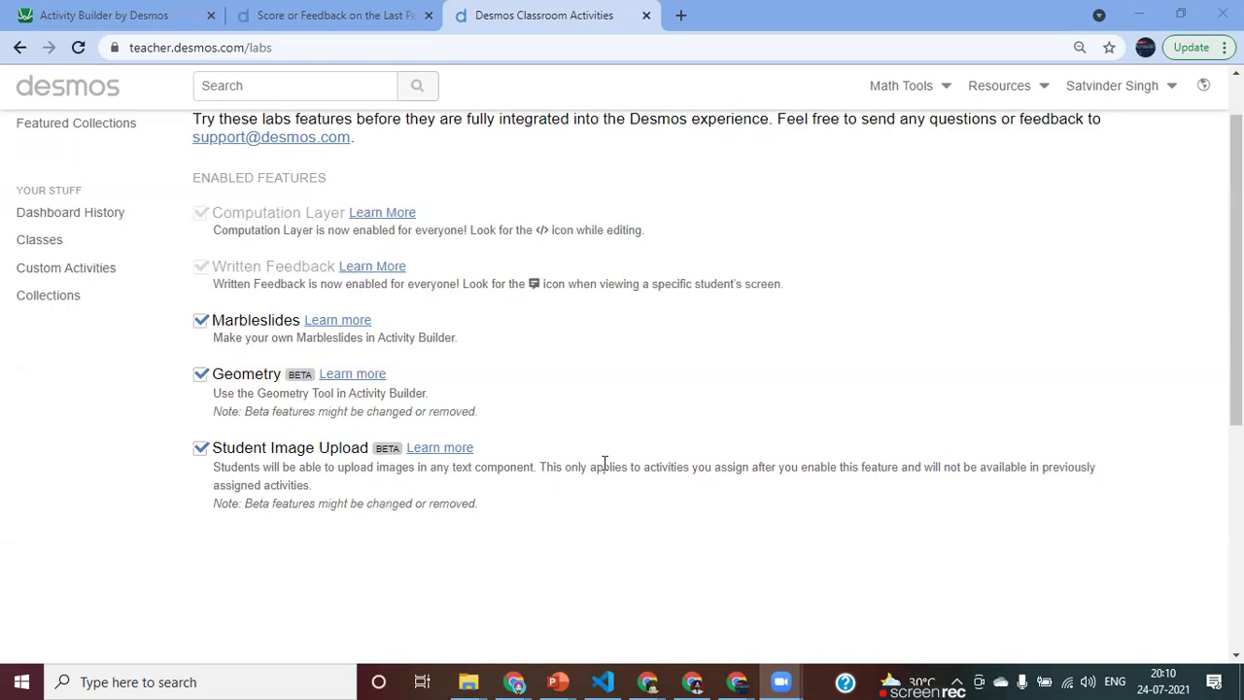
scroll(603, 464, up, 1)
scroll(604, 463, down, 1)
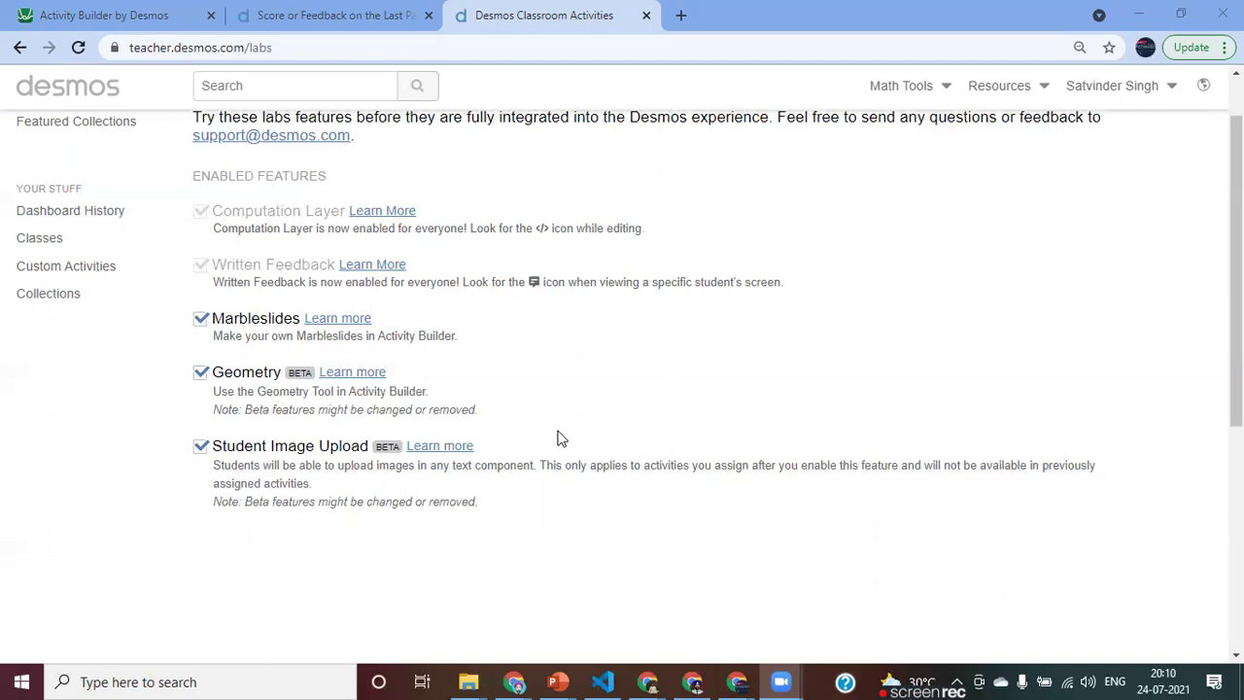
scroll(594, 271, up, 1)
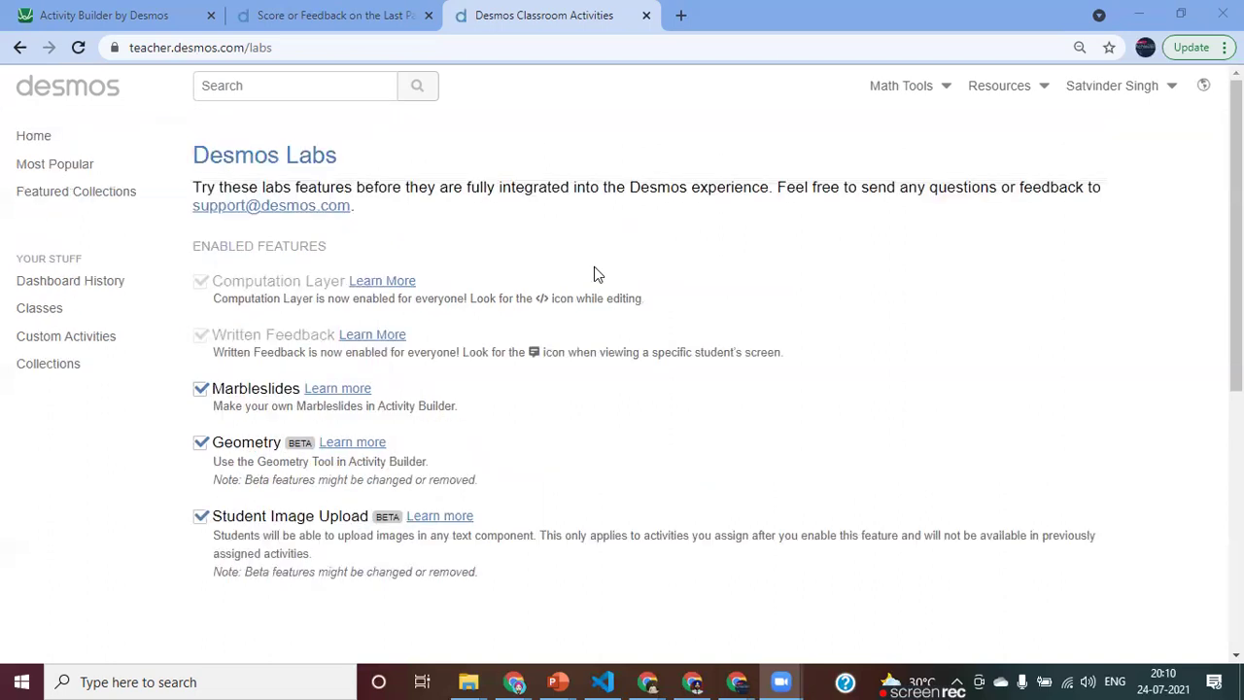
scroll(766, 480, down, 5)
scroll(765, 480, up, 5)
Step: Create a new custom activity titled "24th July 2021, Assessment using Desmos" with link sharing
click(41, 146)
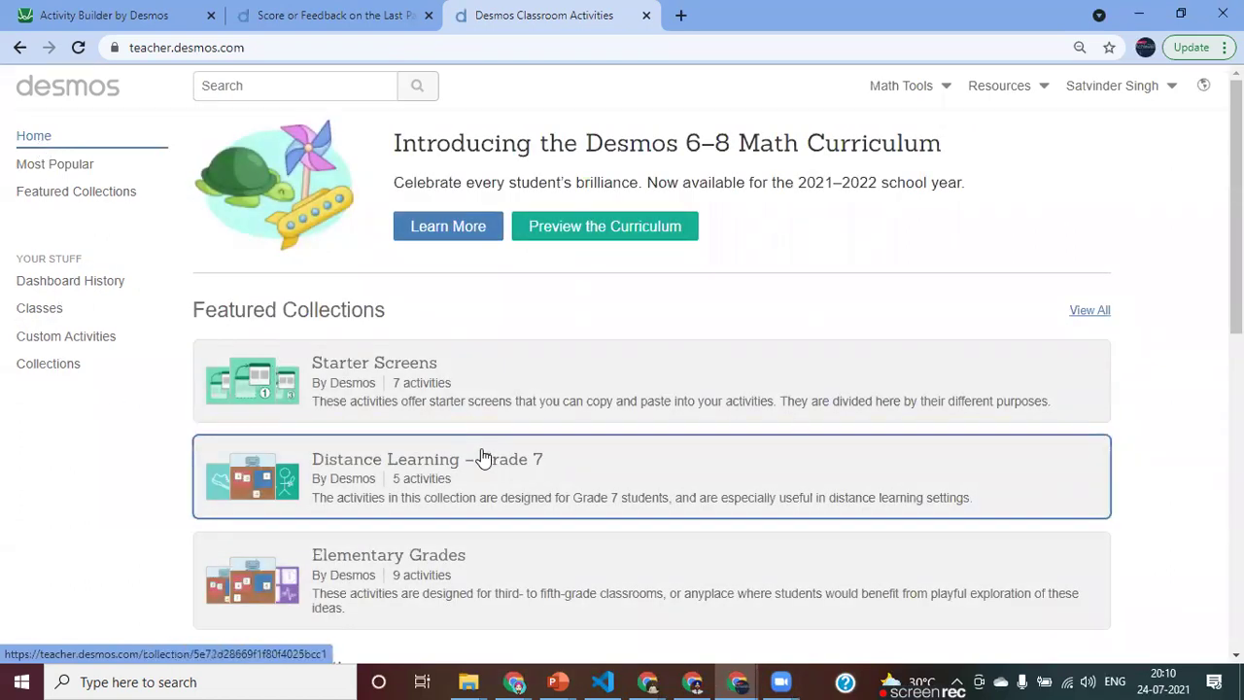
click(75, 349)
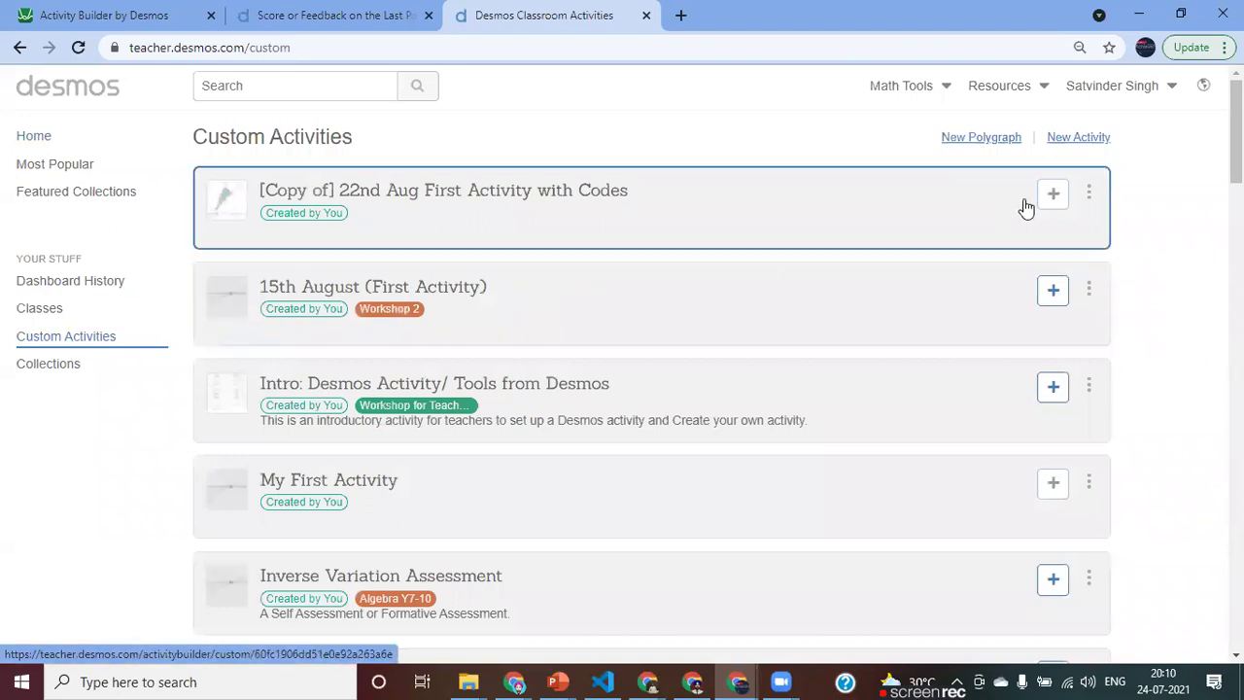
click(1097, 142)
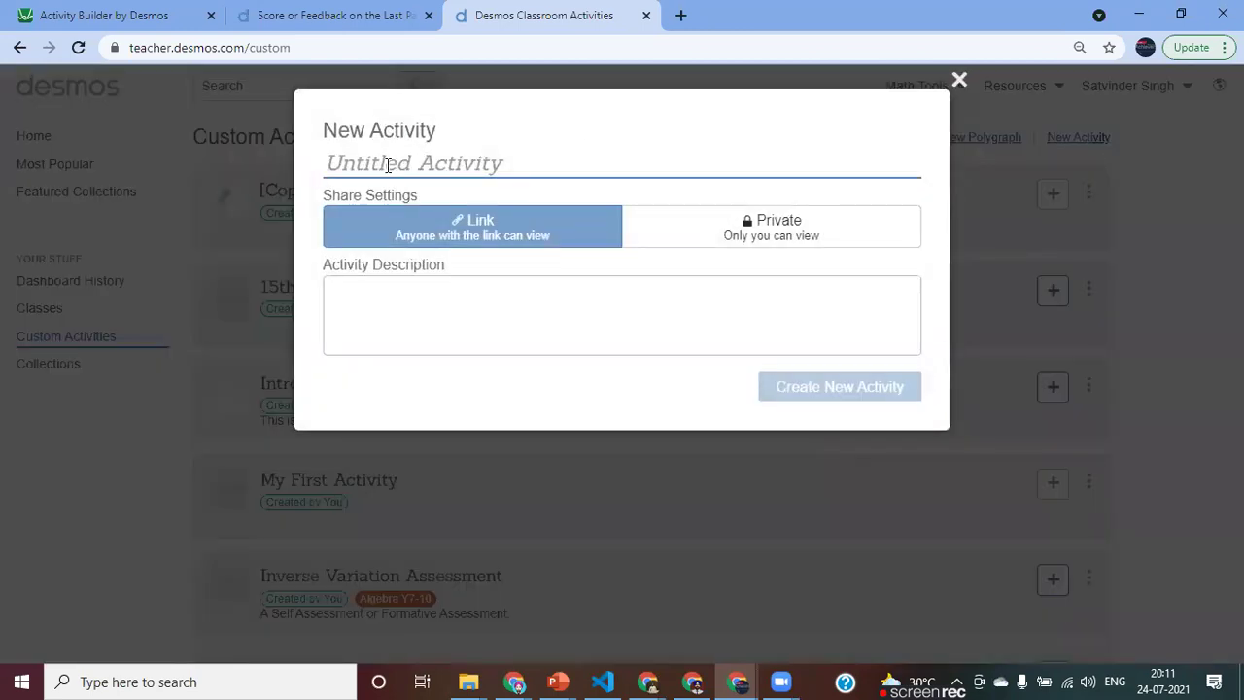
text(24)
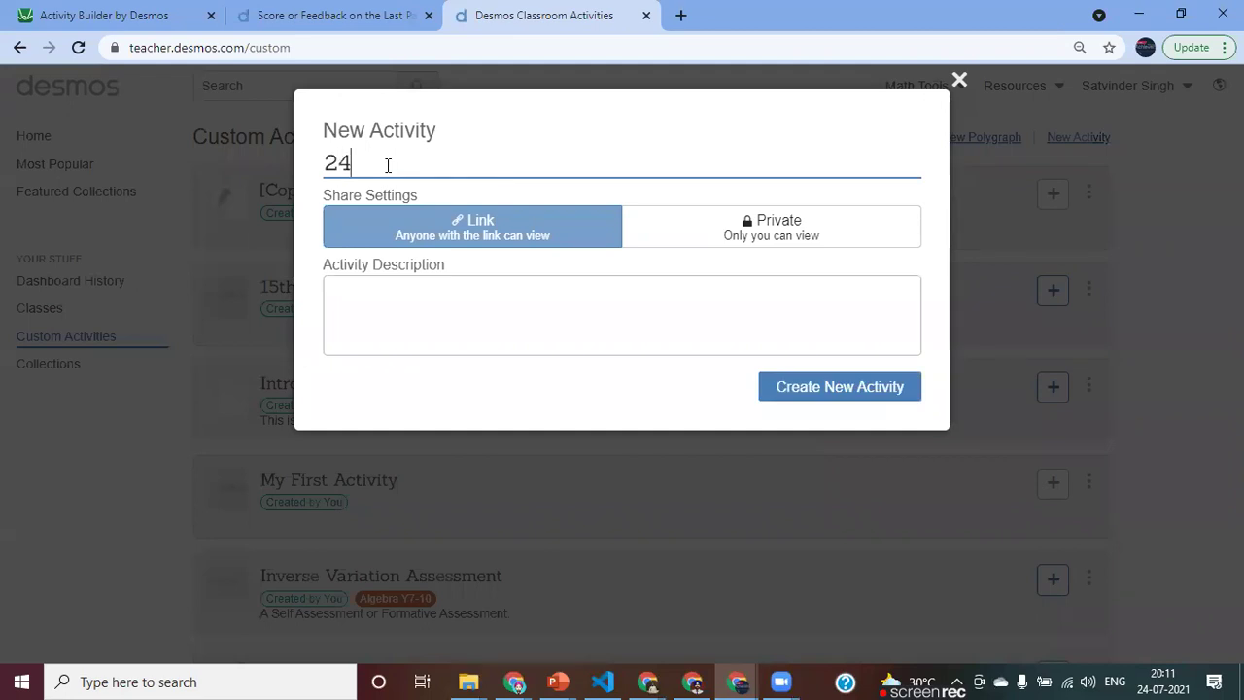
text(th July 2020)
key(BackSpace)
text(1, Assessment )
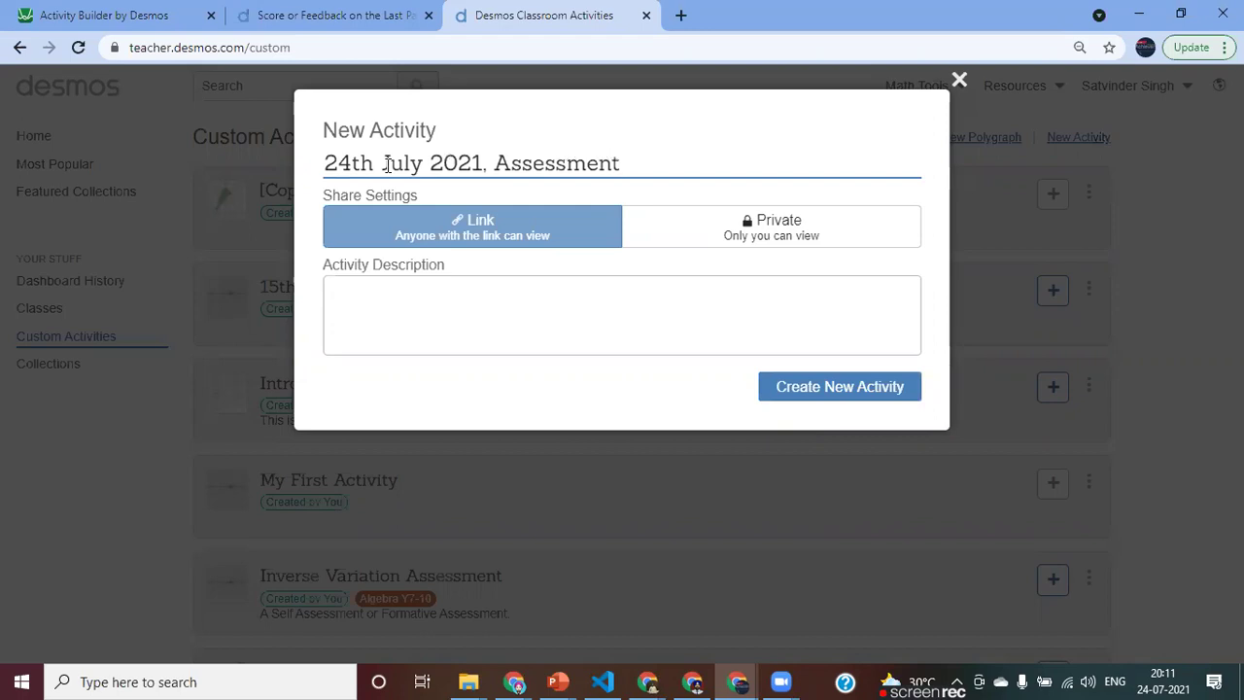
text(using Desmos)
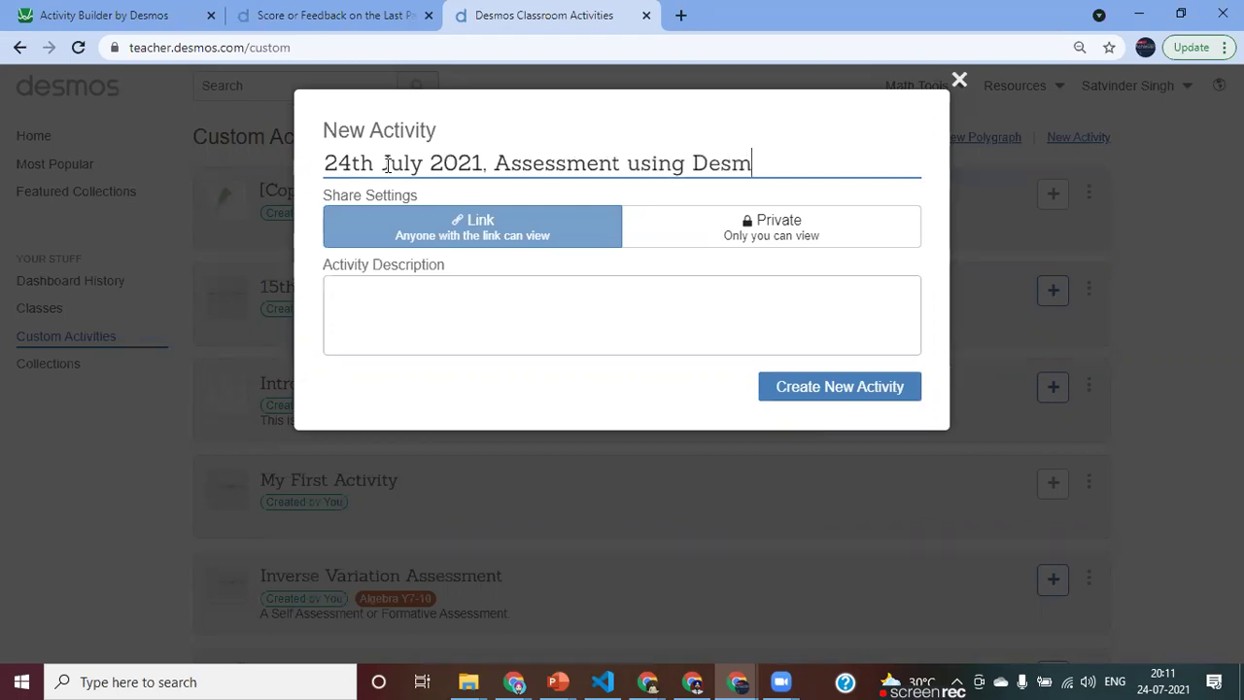
click(801, 393)
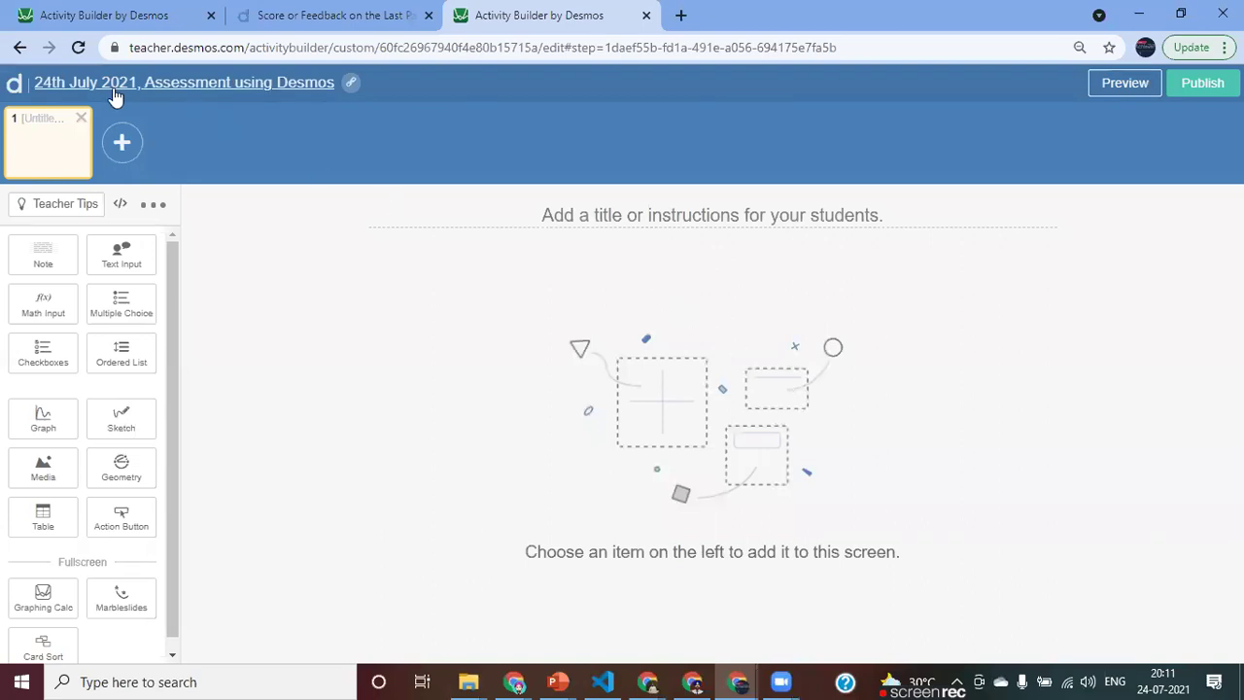
Step: Check the activity's details without saving, and add five blank screens to the activity
click(198, 93)
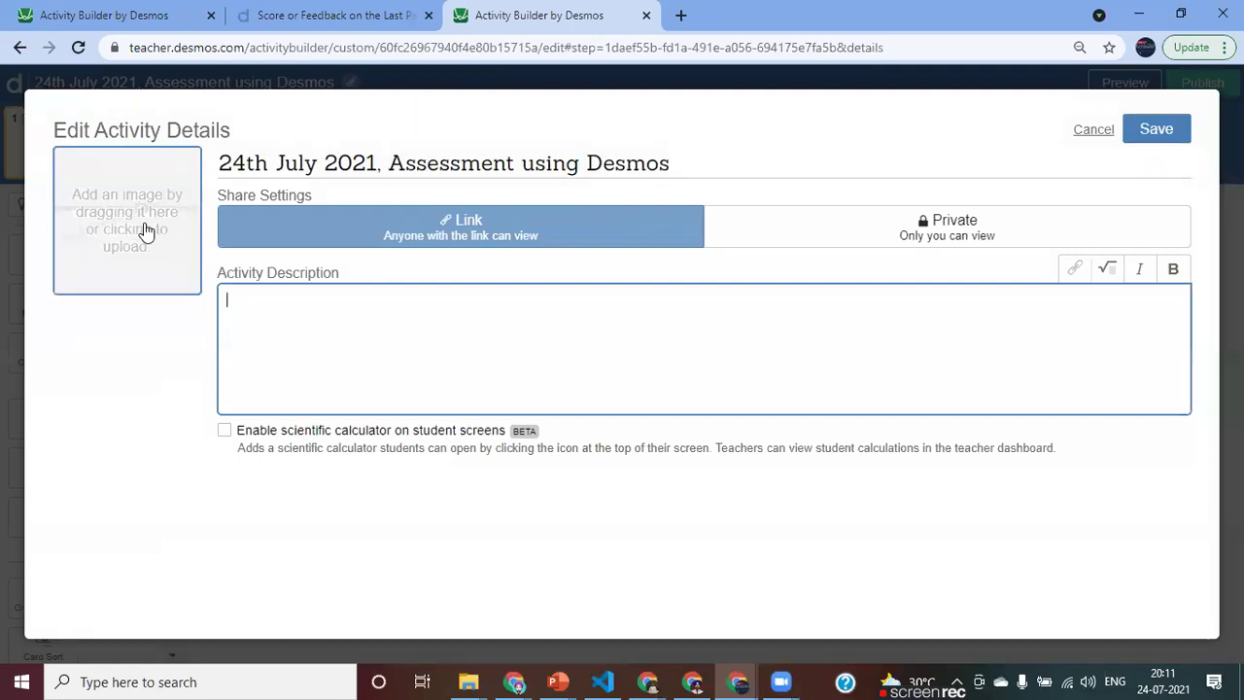
click(1091, 132)
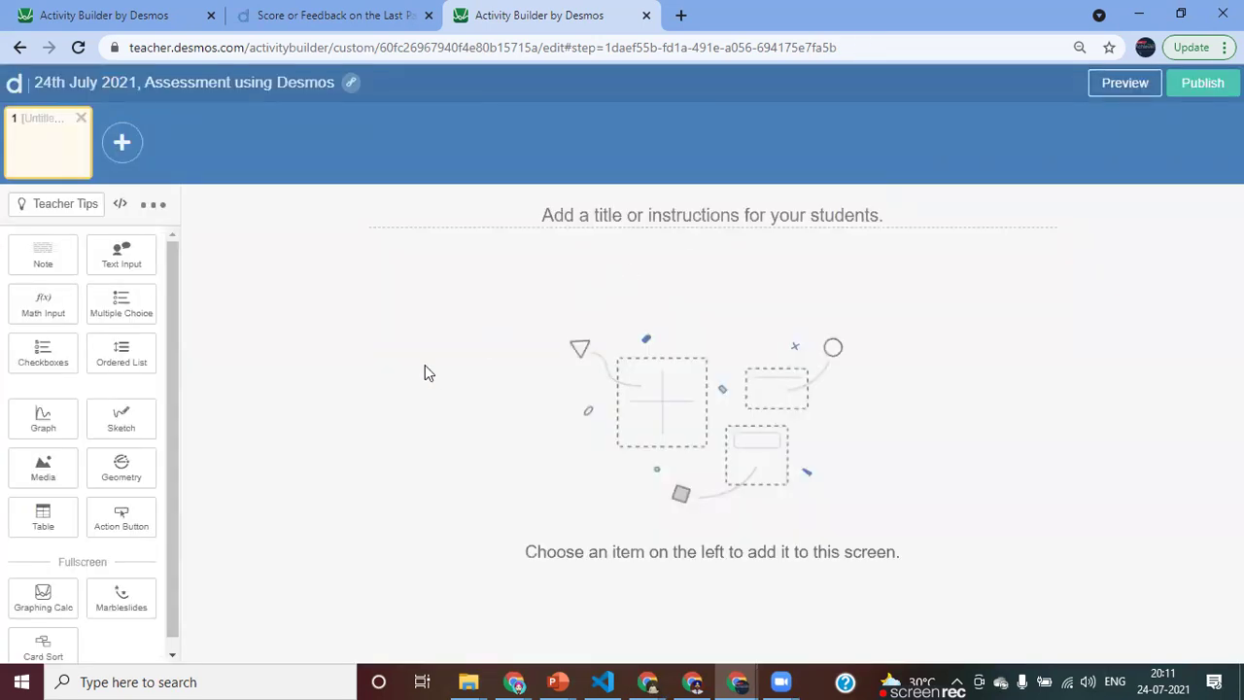
click(123, 156)
click(214, 155)
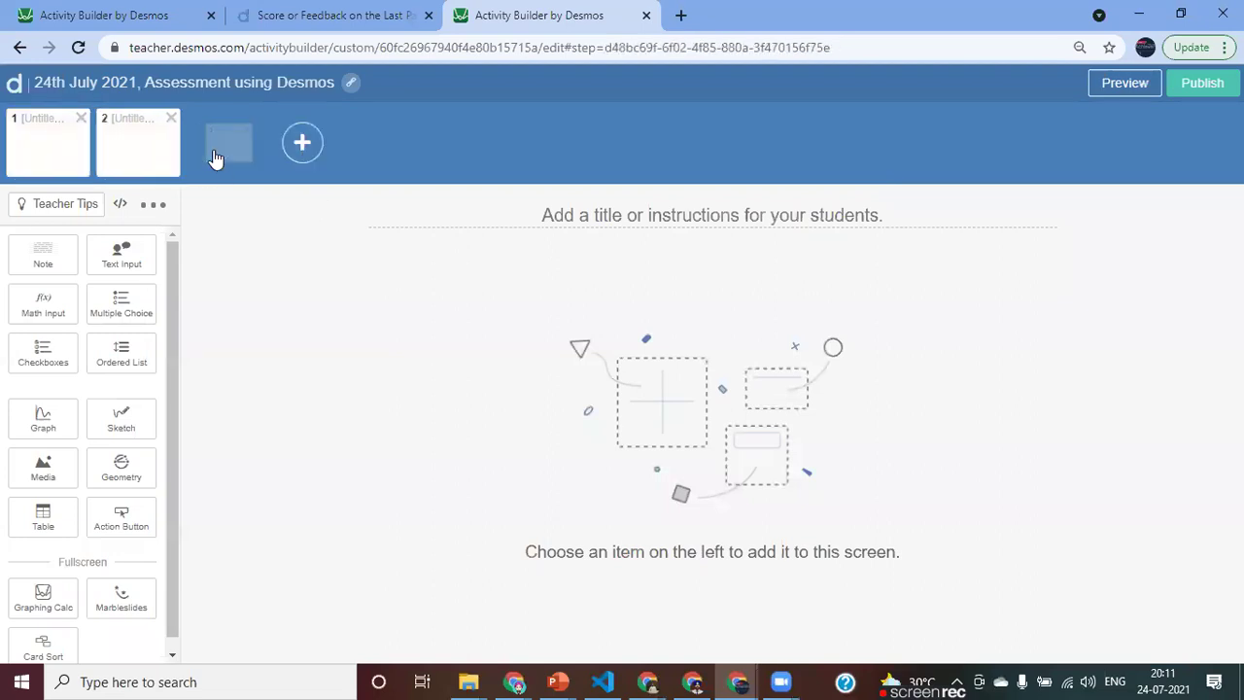
click(303, 146)
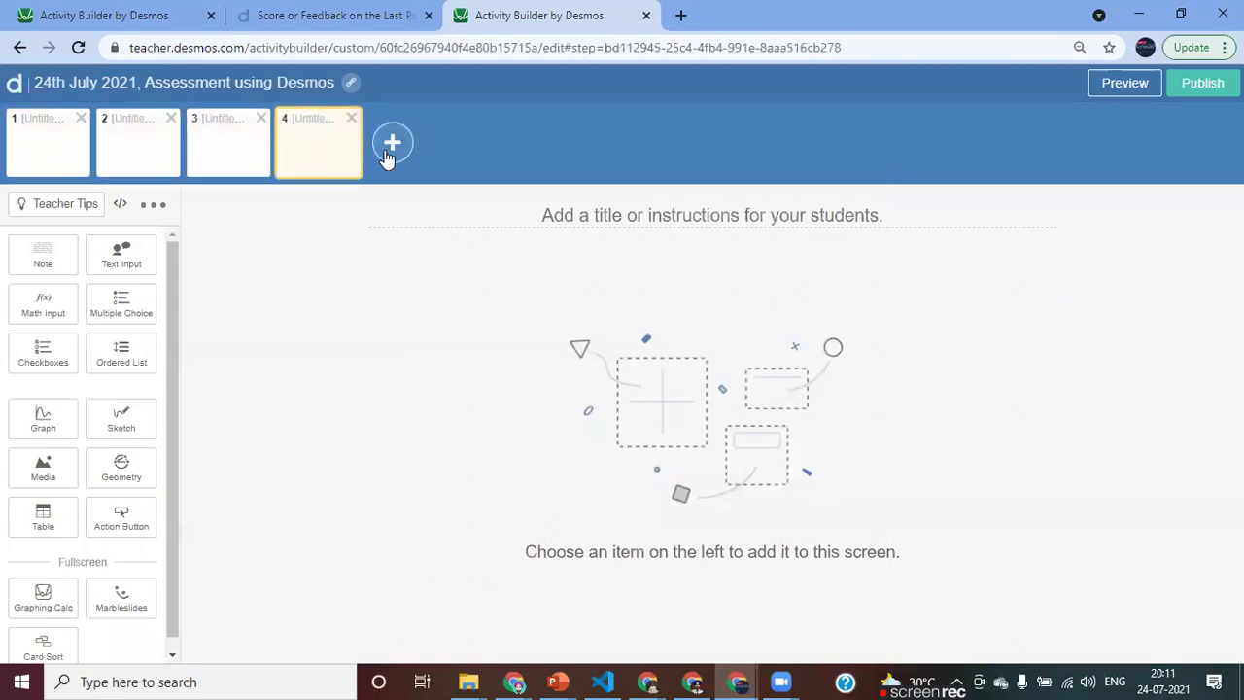
click(390, 148)
click(483, 146)
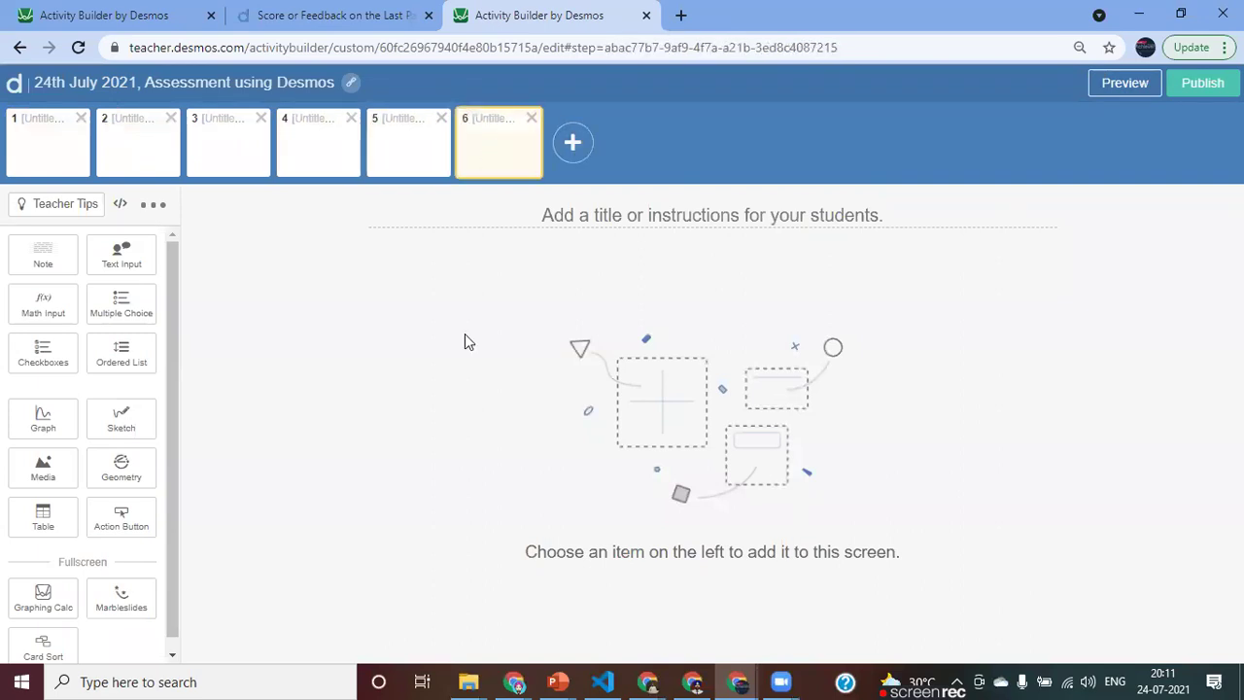
Step: Add a fullscreen Graphing Calc to the first screen of the activity
click(47, 170)
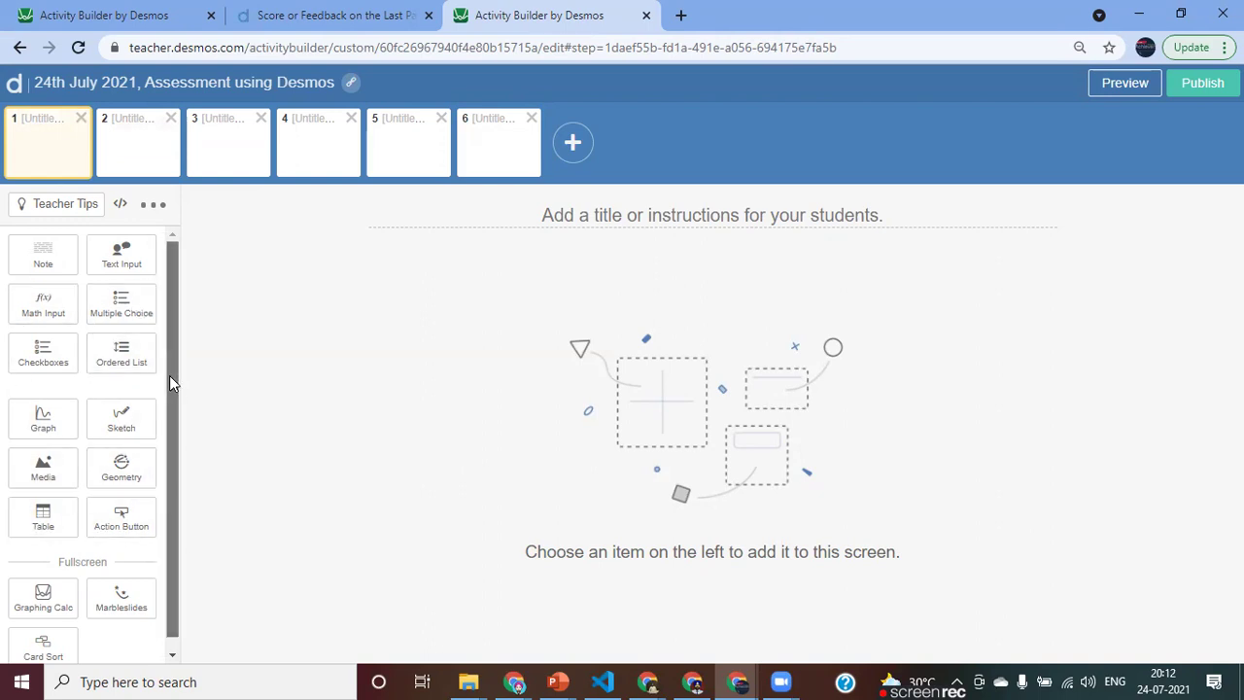
drag(169, 376, 177, 439)
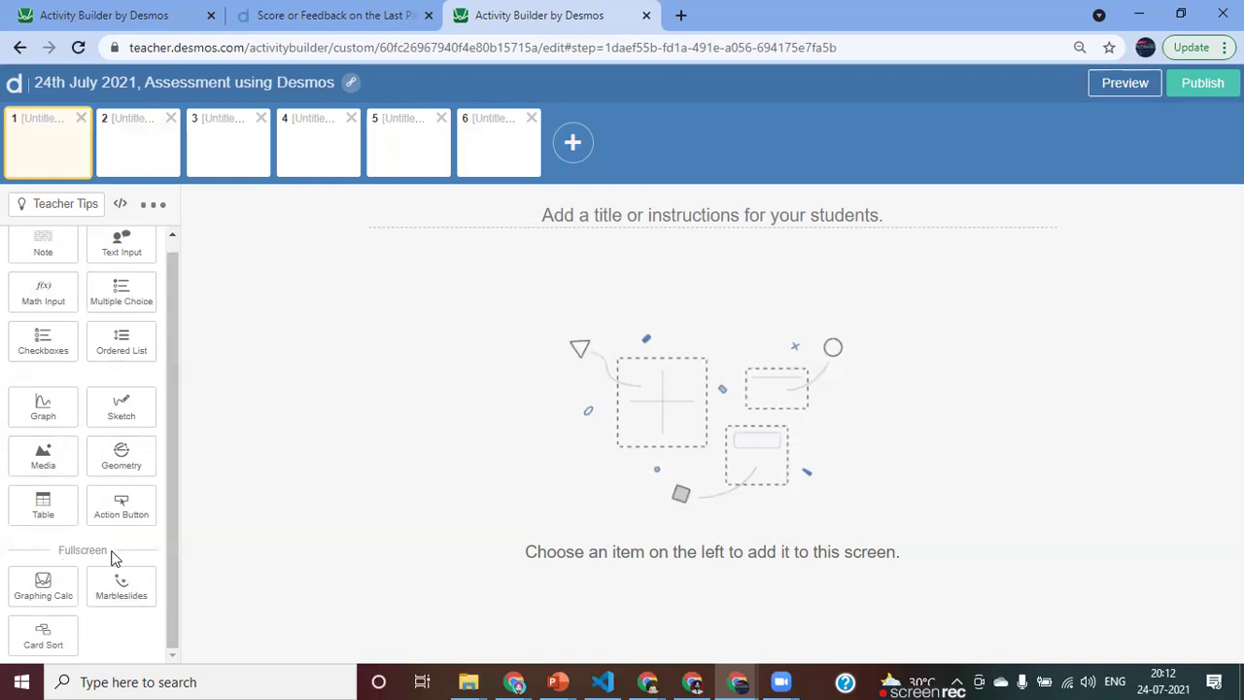
click(49, 595)
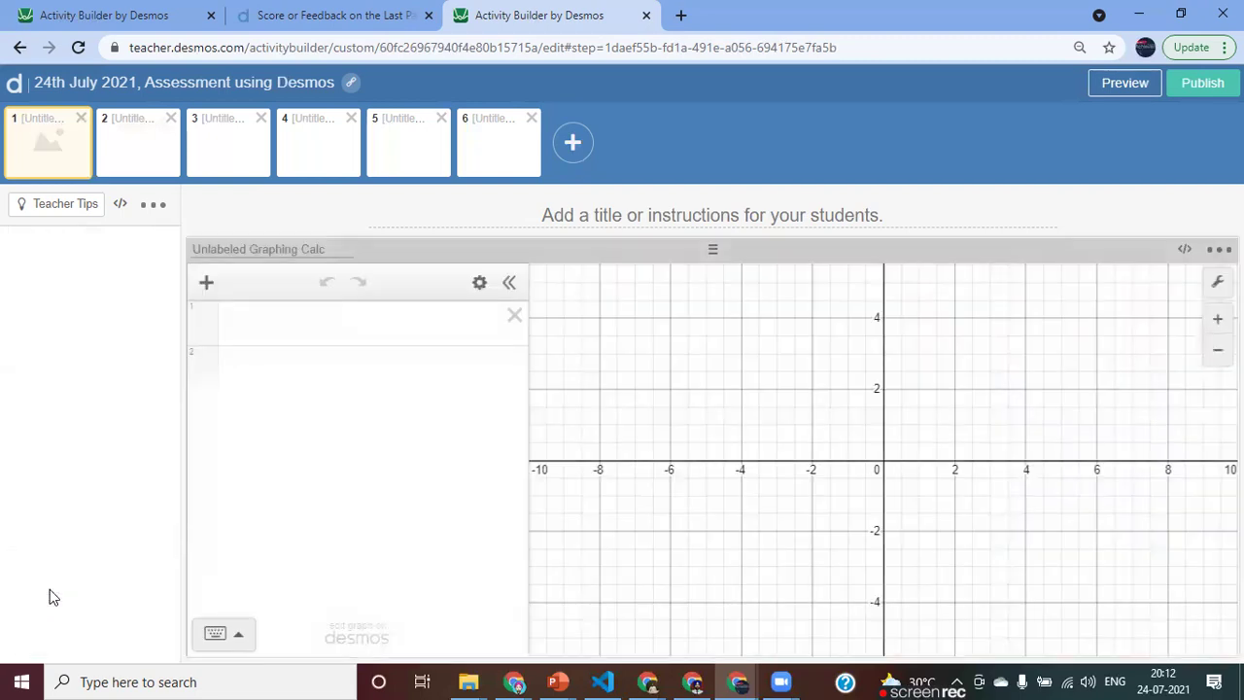
click(136, 155)
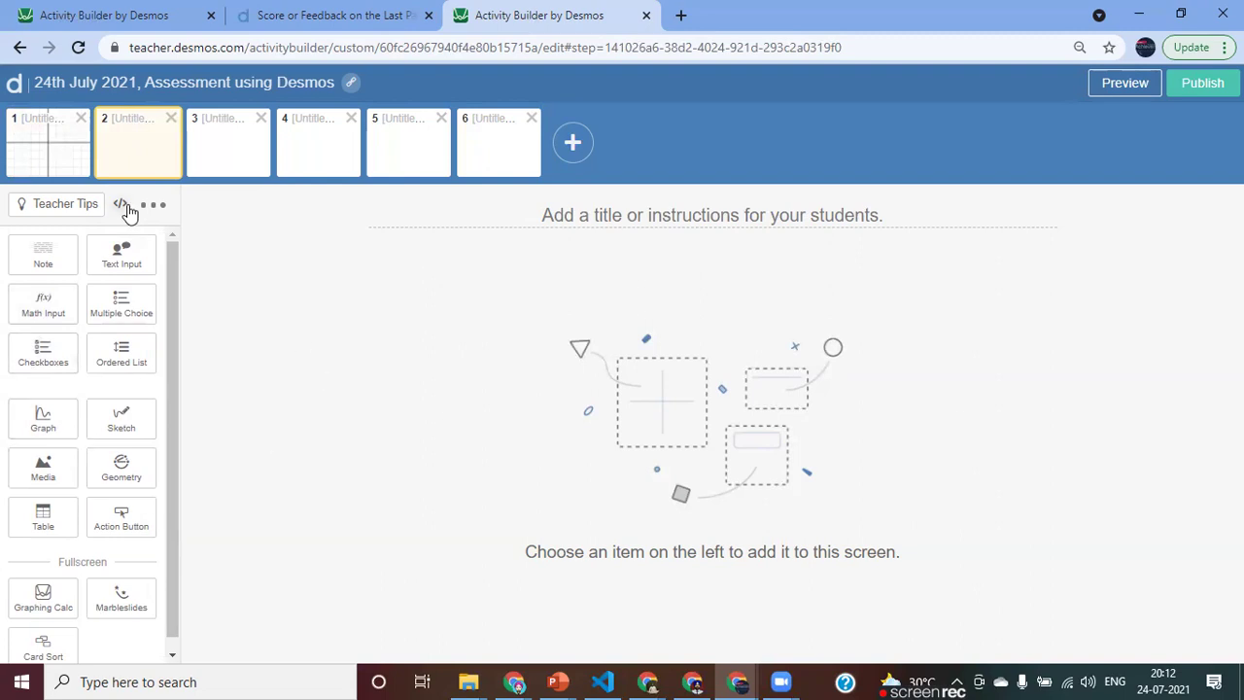
Step: Delete the first screen, which holds the graphing calculator
click(82, 120)
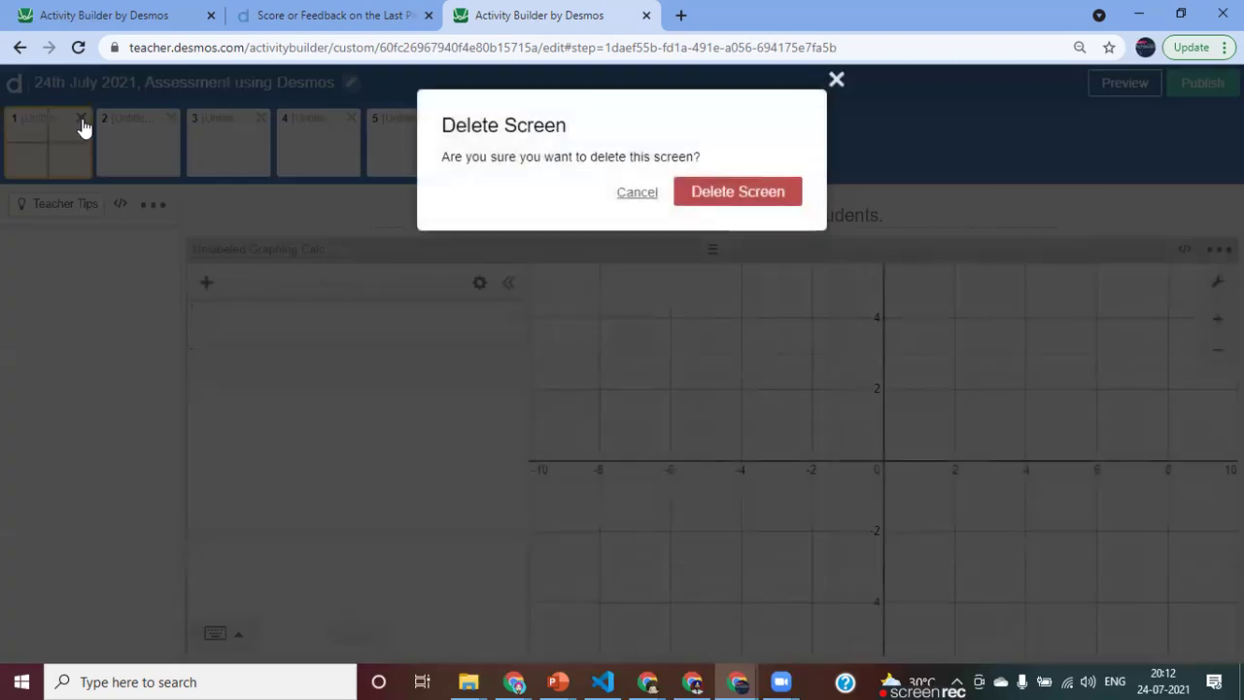
click(724, 195)
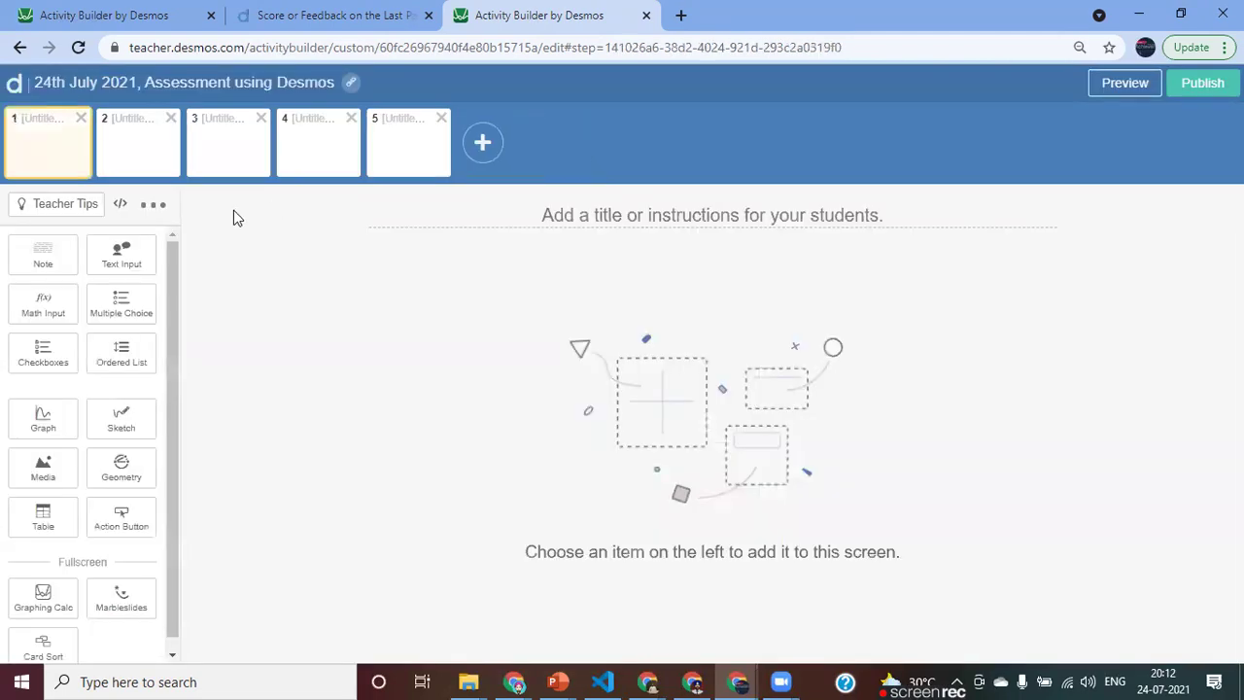
scroll(166, 321, down, 1)
scroll(171, 266, up, 1)
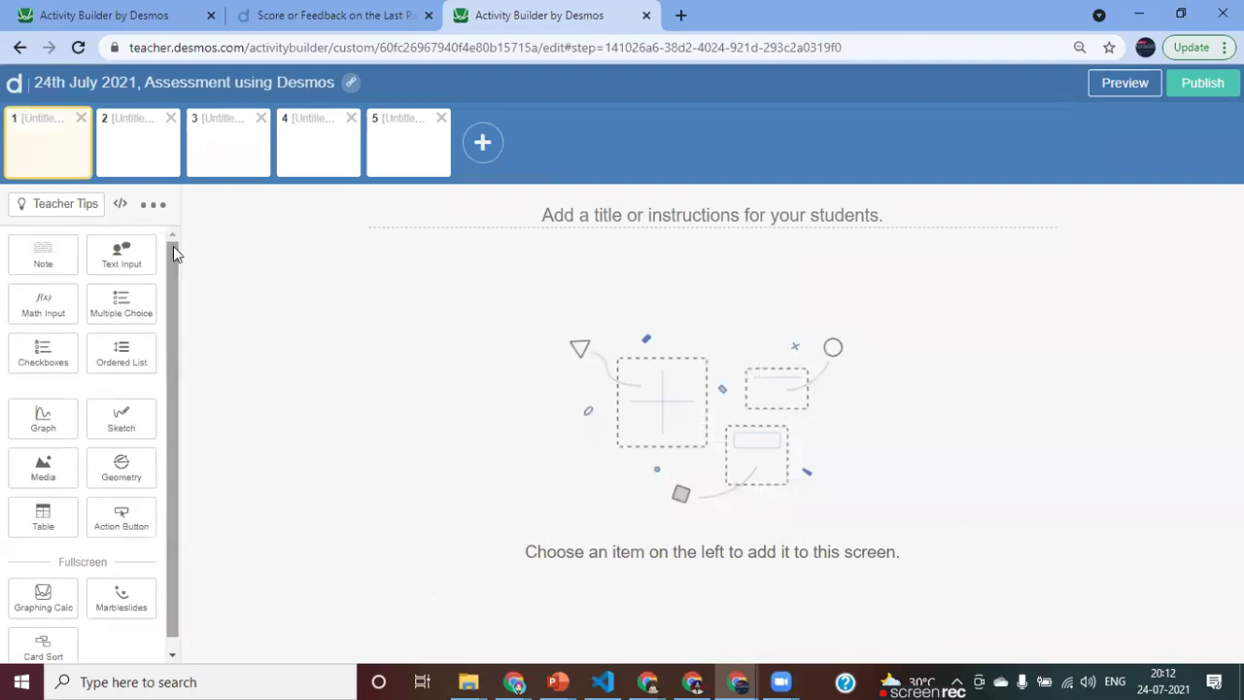
click(103, 146)
click(78, 153)
click(298, 161)
click(227, 162)
click(147, 158)
click(46, 158)
click(144, 161)
click(287, 159)
click(230, 159)
click(381, 160)
click(139, 161)
click(61, 159)
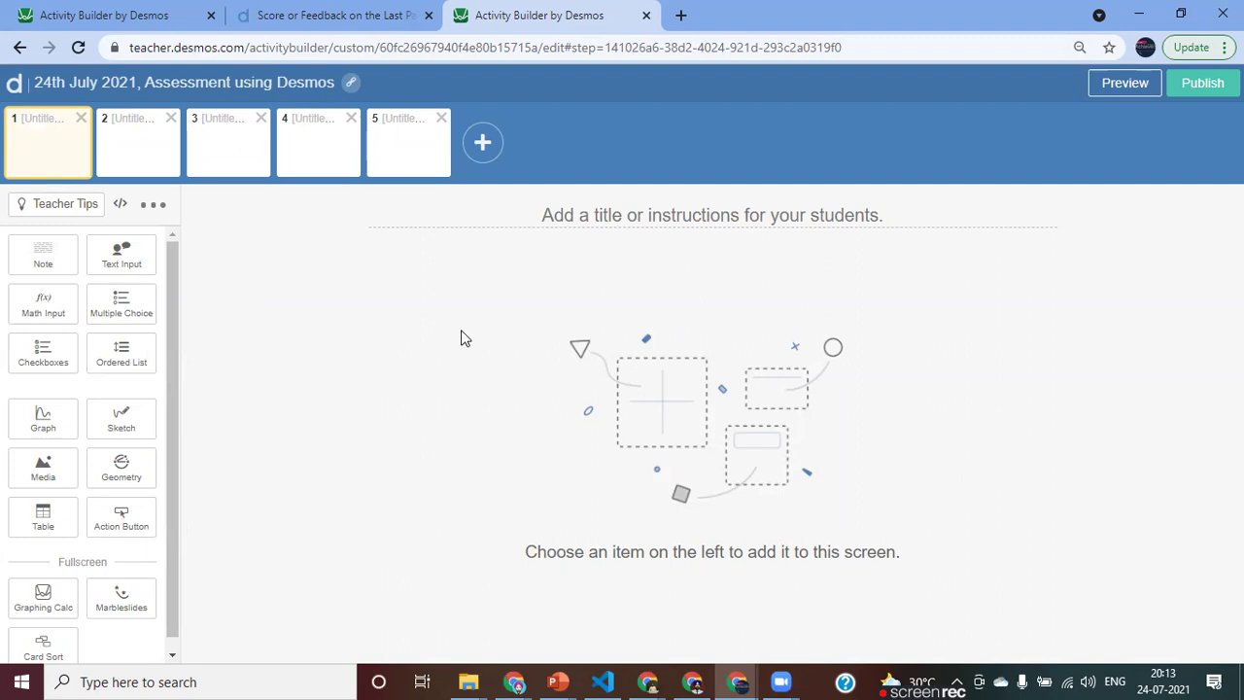
Step: Add a fullscreen Marbleslides to the first screen with its ball at (0,5) and launch the marble
drag(173, 502, 171, 546)
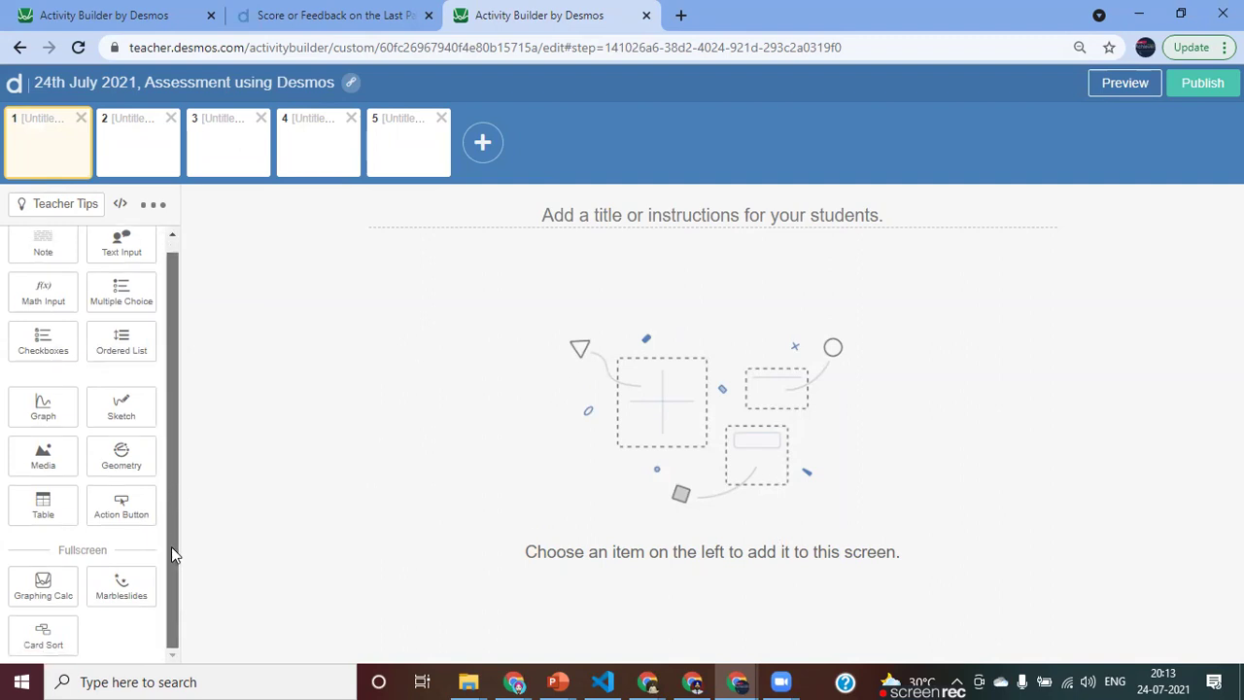
click(117, 596)
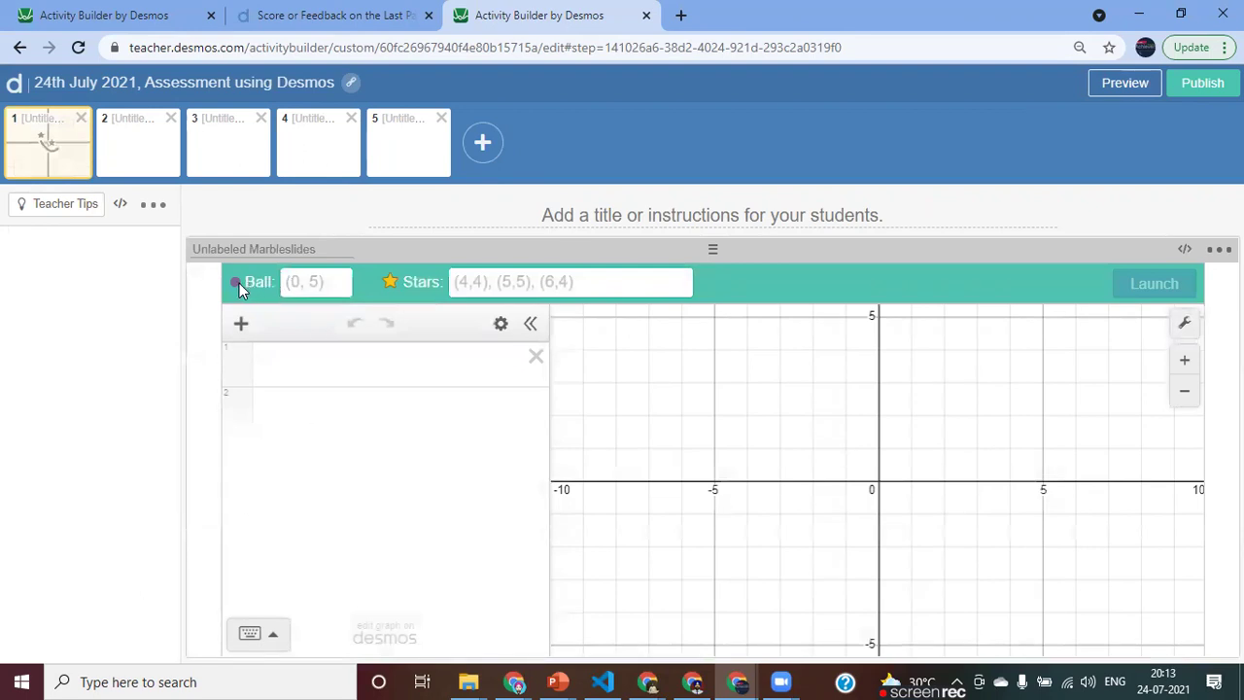
click(317, 282)
text((0,5))
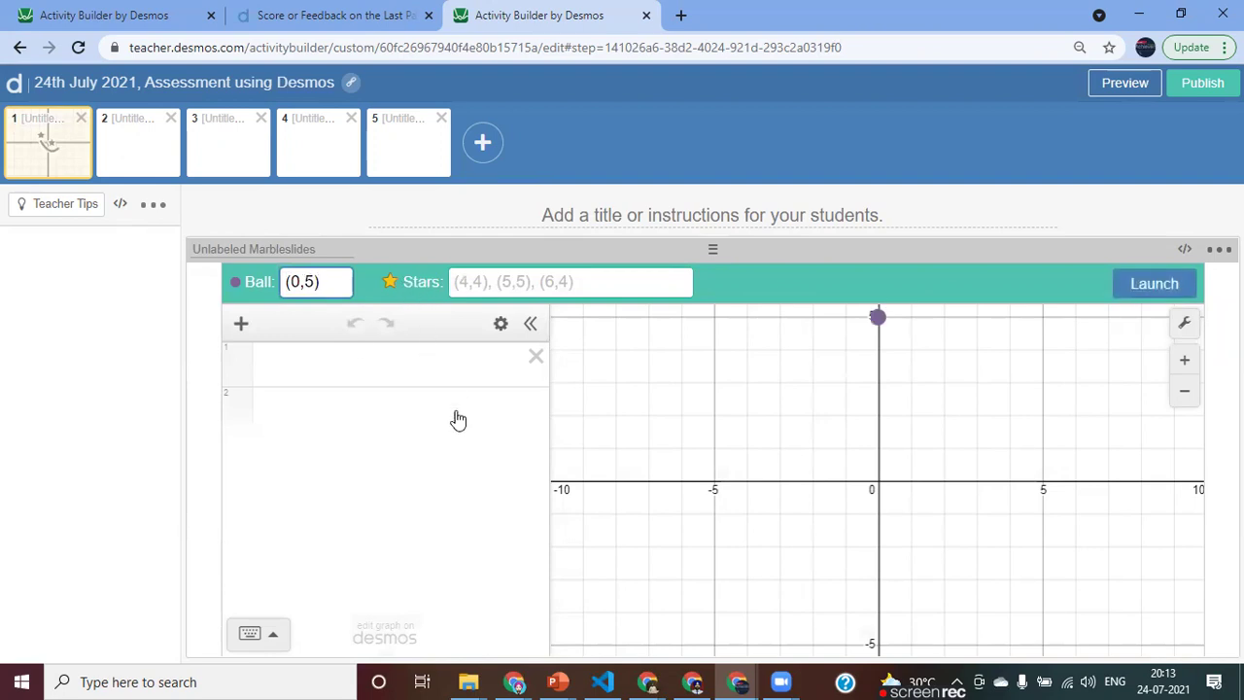
click(1154, 287)
click(591, 282)
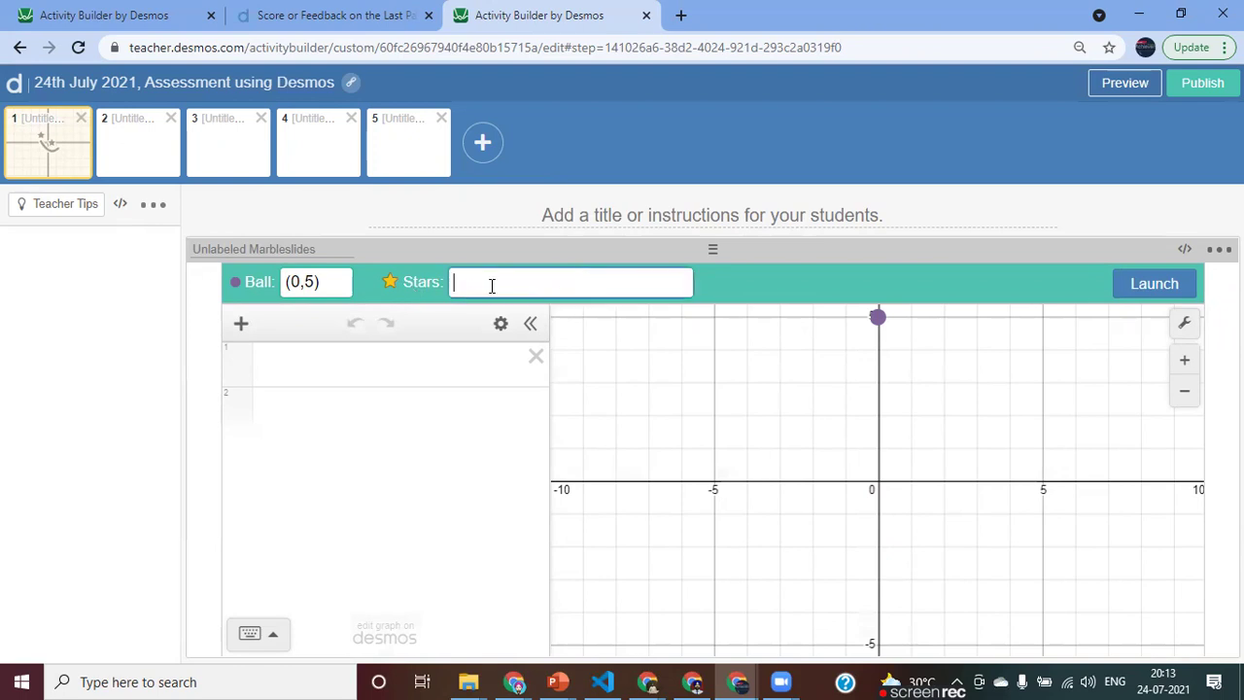
click(315, 373)
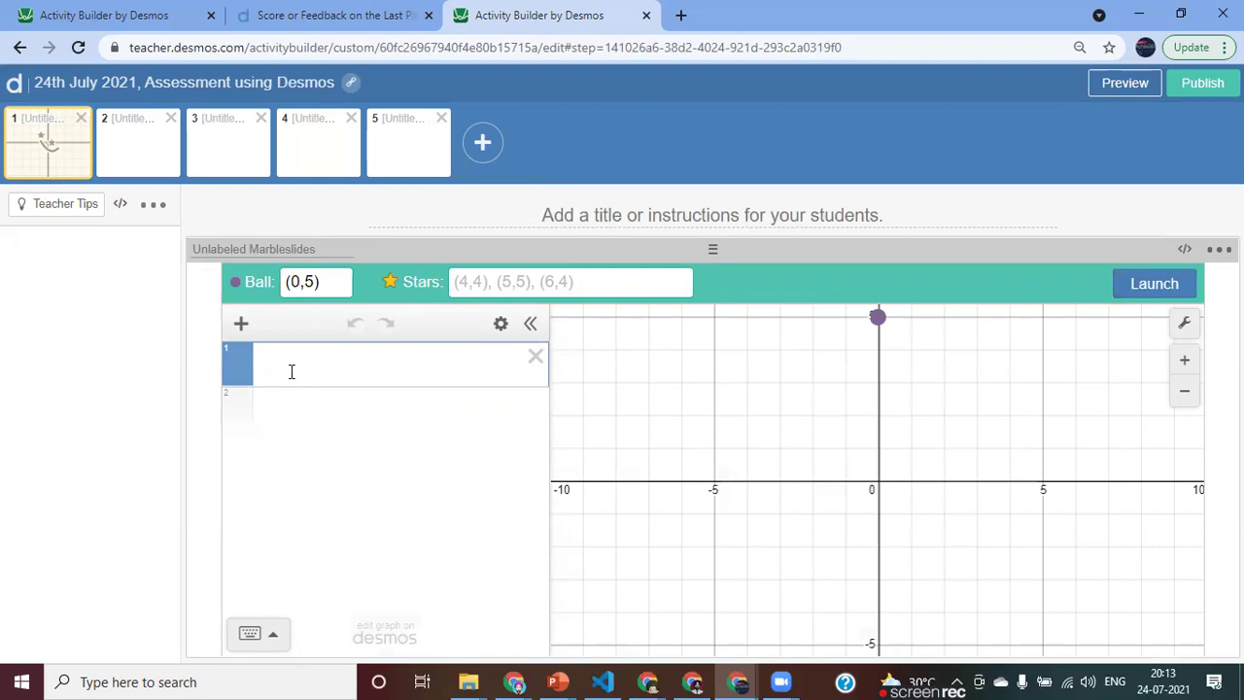
Step: Open the Desmos website in a new browser tab and go to its classroom activities for teachers
click(680, 15)
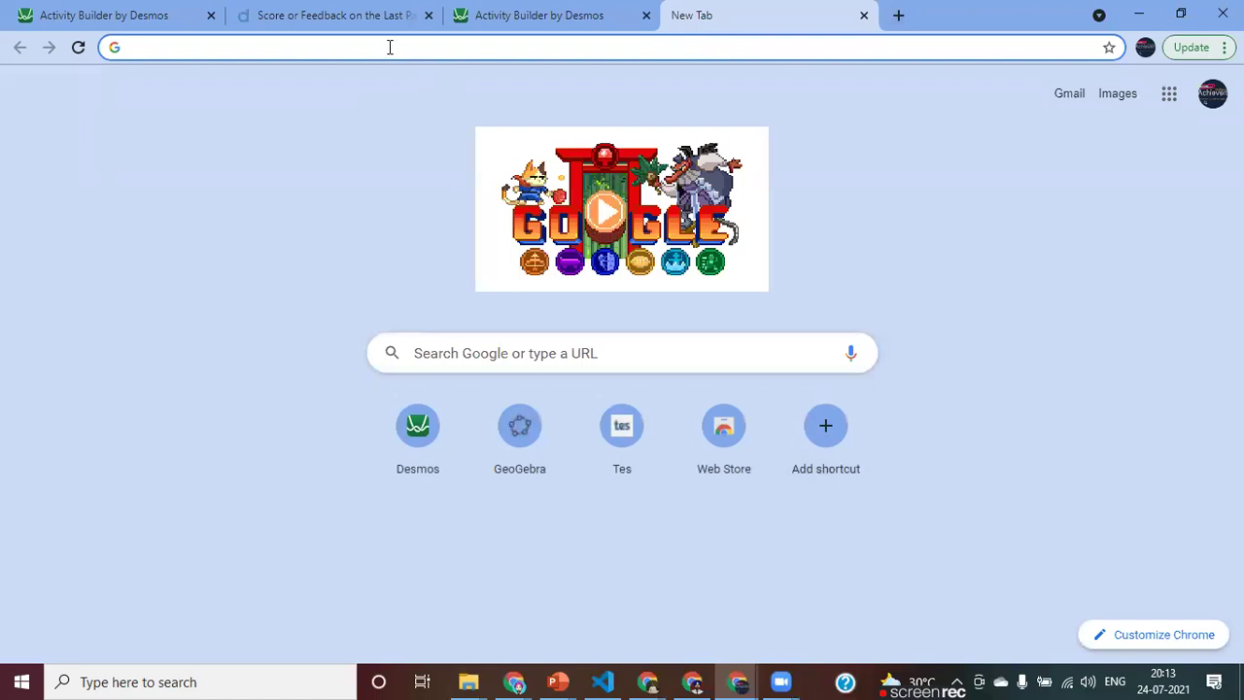
text(d)
key(Return)
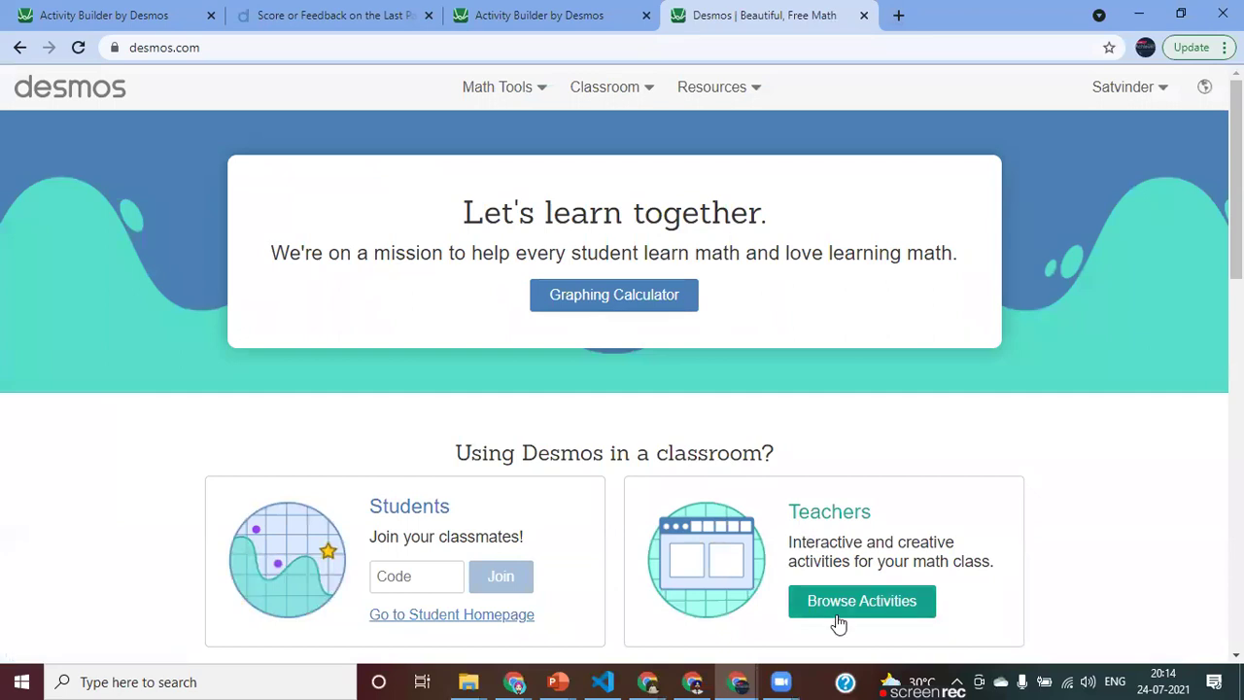
click(862, 600)
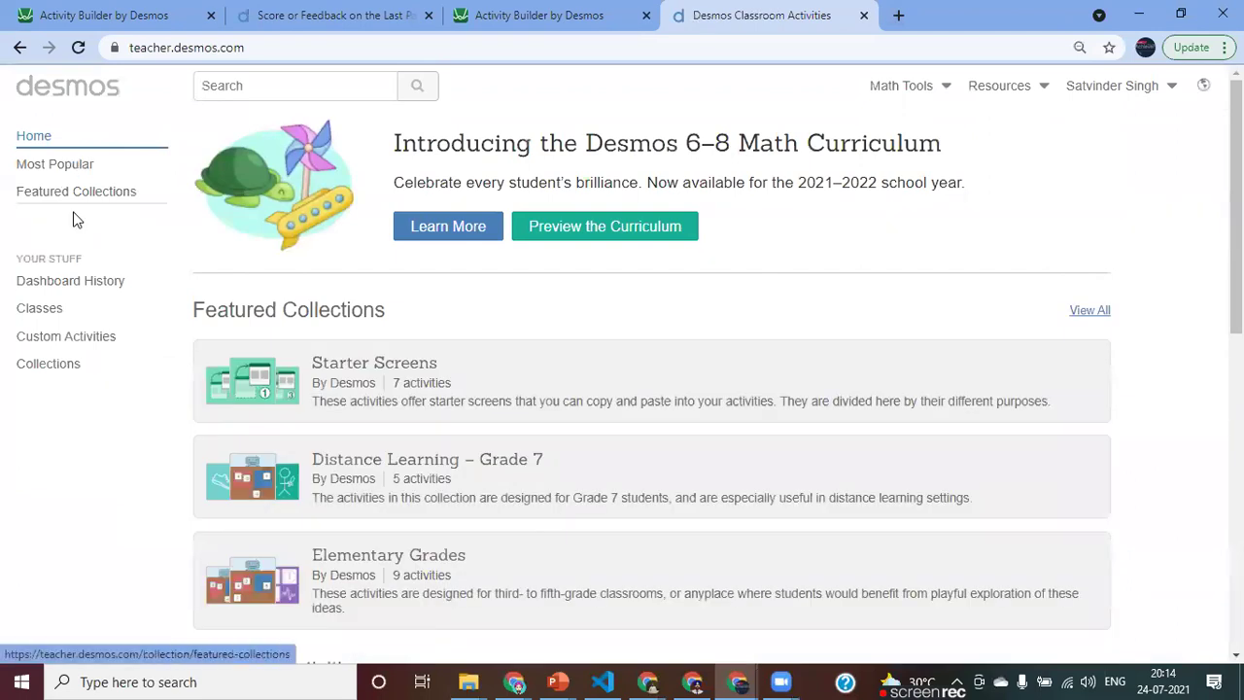
Step: Look through the featured collections, the featured activities on the home page, and the most popular activities
click(97, 199)
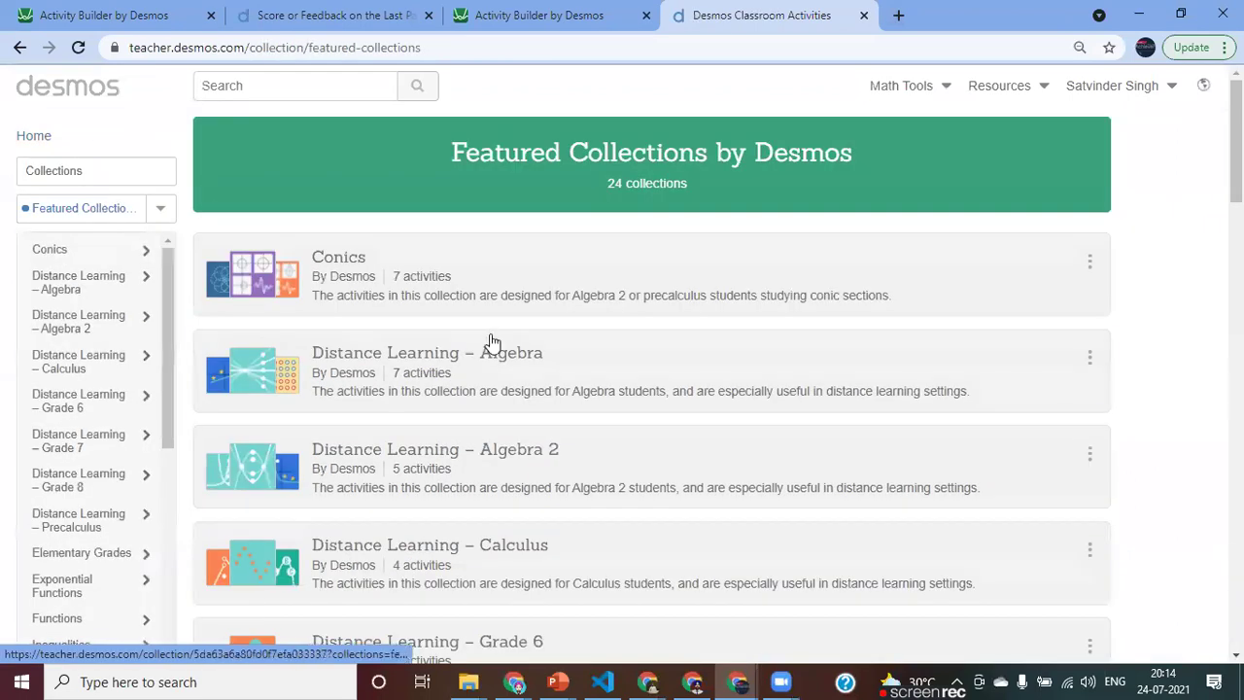
click(37, 141)
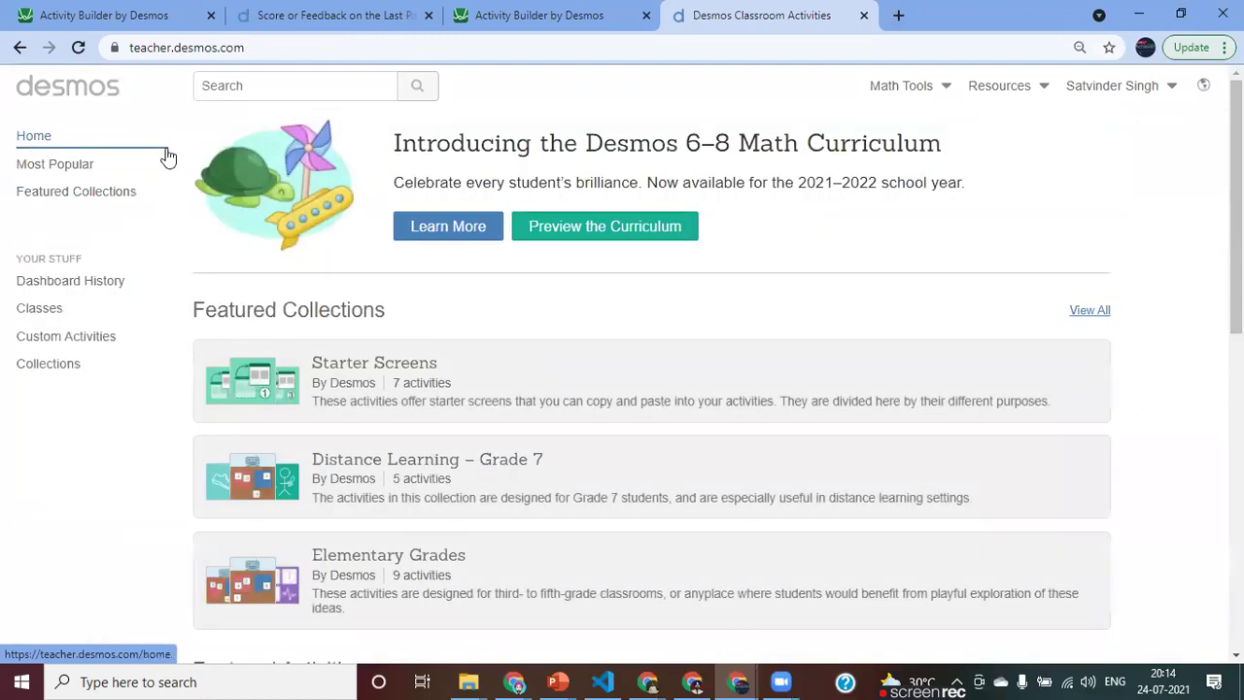
scroll(525, 491, down, 8)
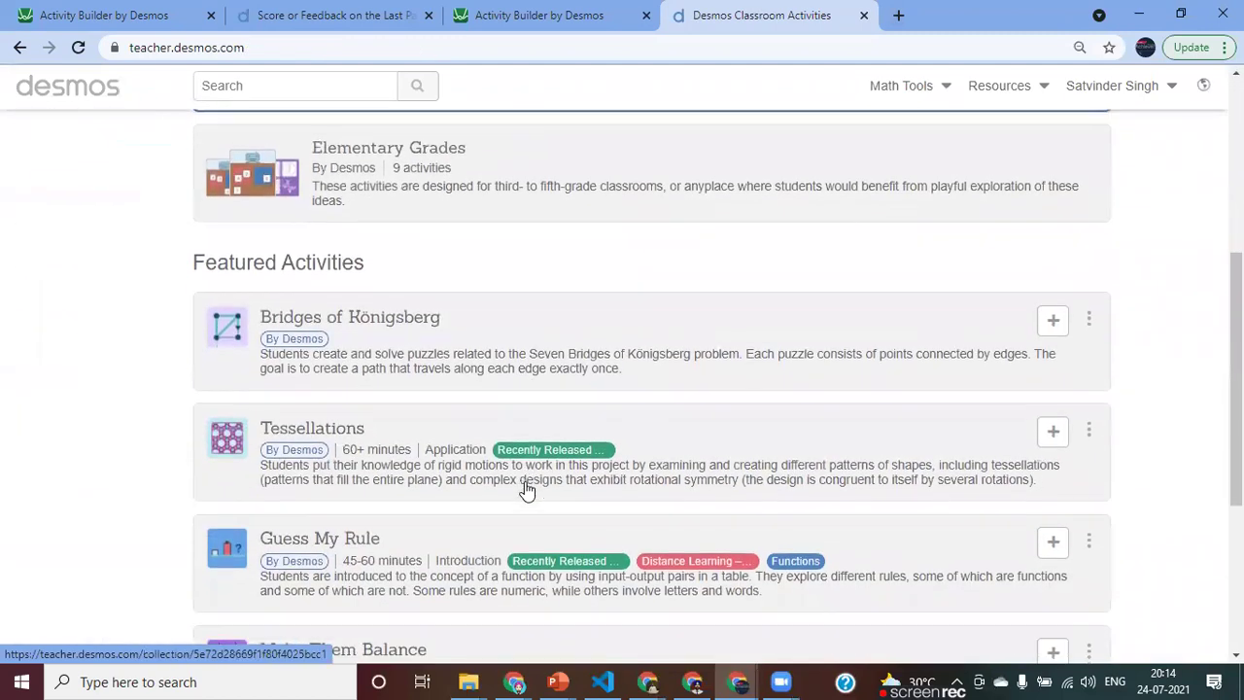
scroll(527, 491, up, 6)
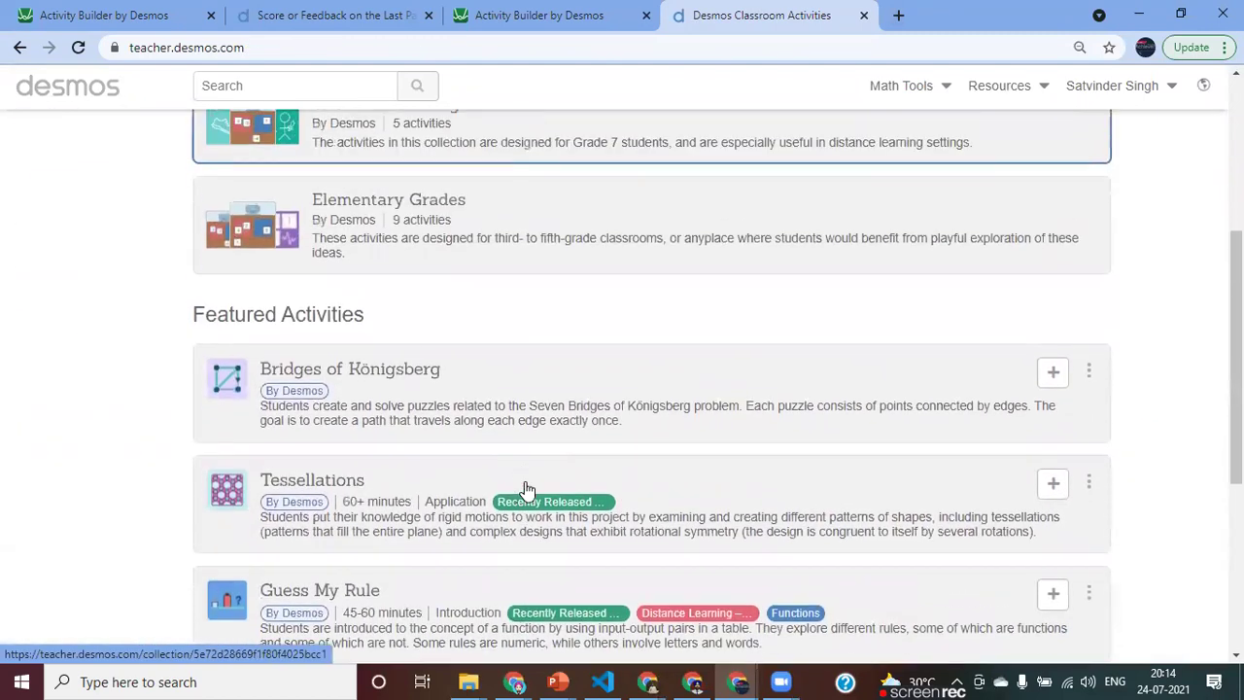
scroll(527, 491, up, 2)
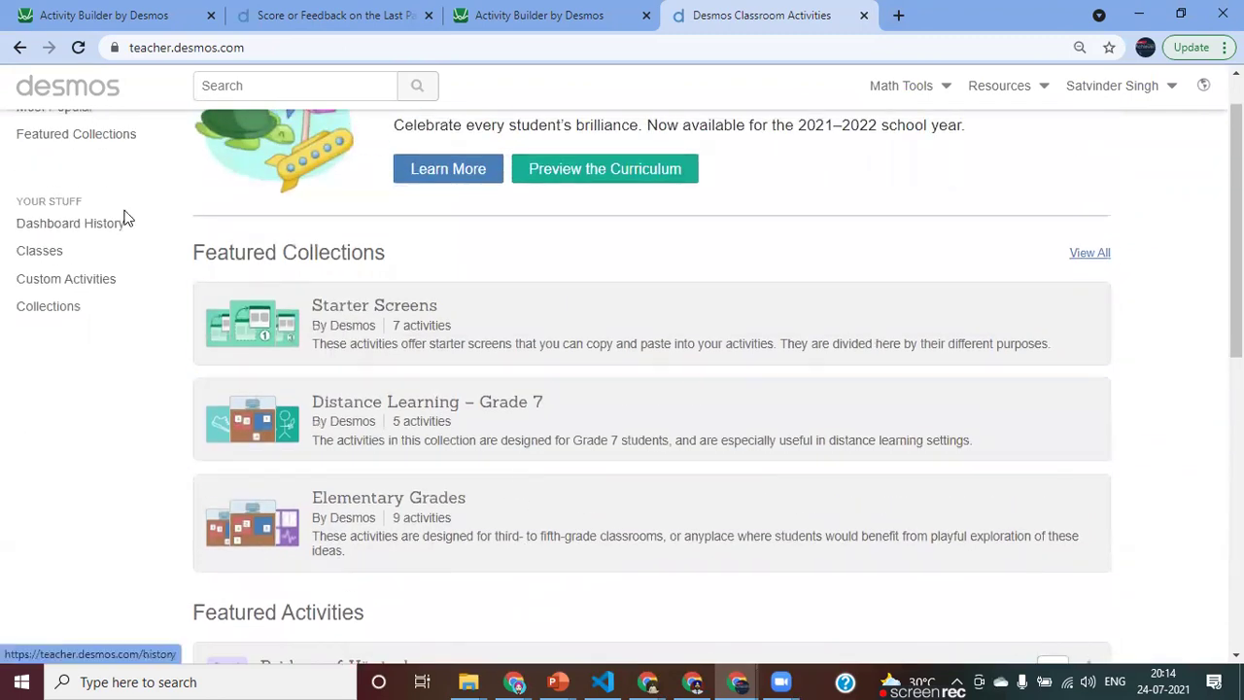
scroll(101, 149, up, 1)
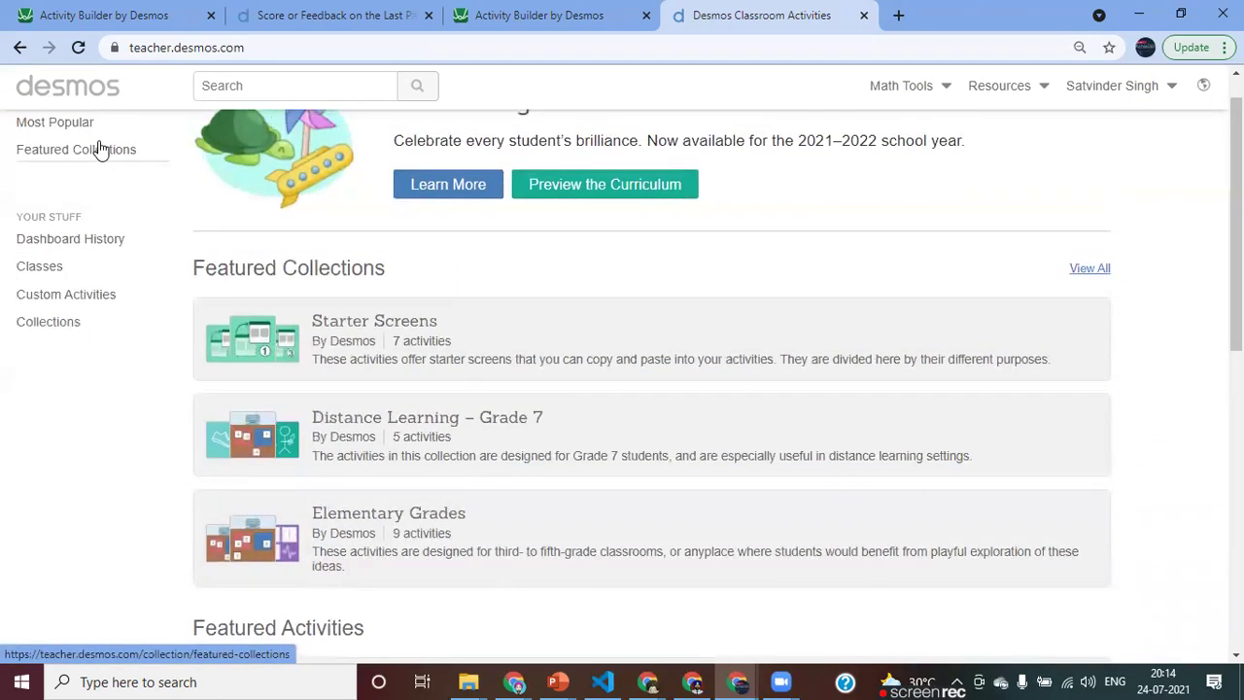
click(61, 123)
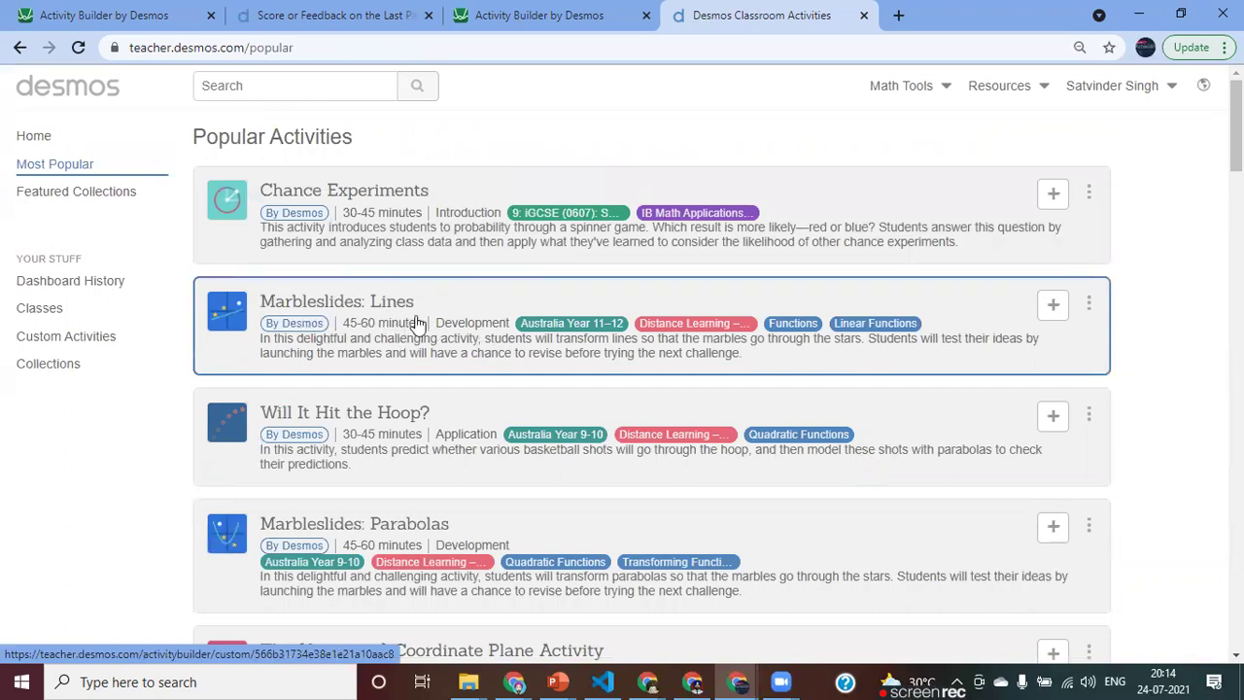
Step: Open the Marbleslides: Lines activity and preview its Fix It #1 screen in full screen without the teacher notes
click(459, 324)
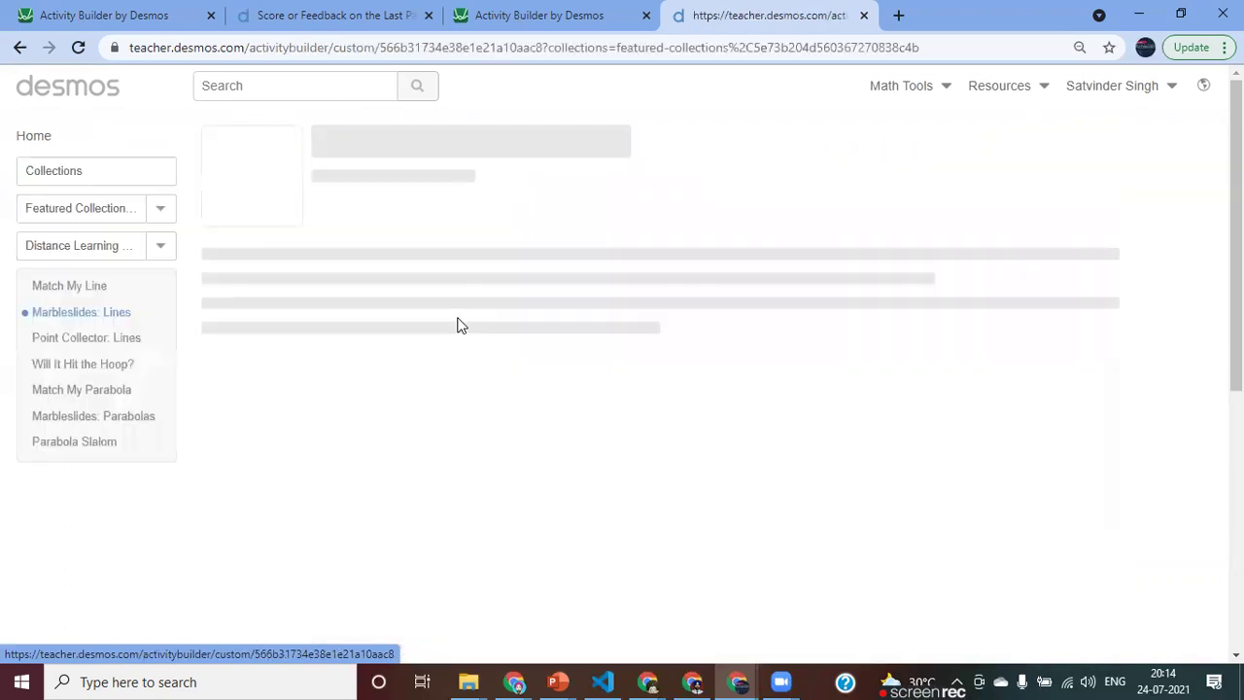
scroll(575, 499, down, 1)
scroll(575, 500, down, 2)
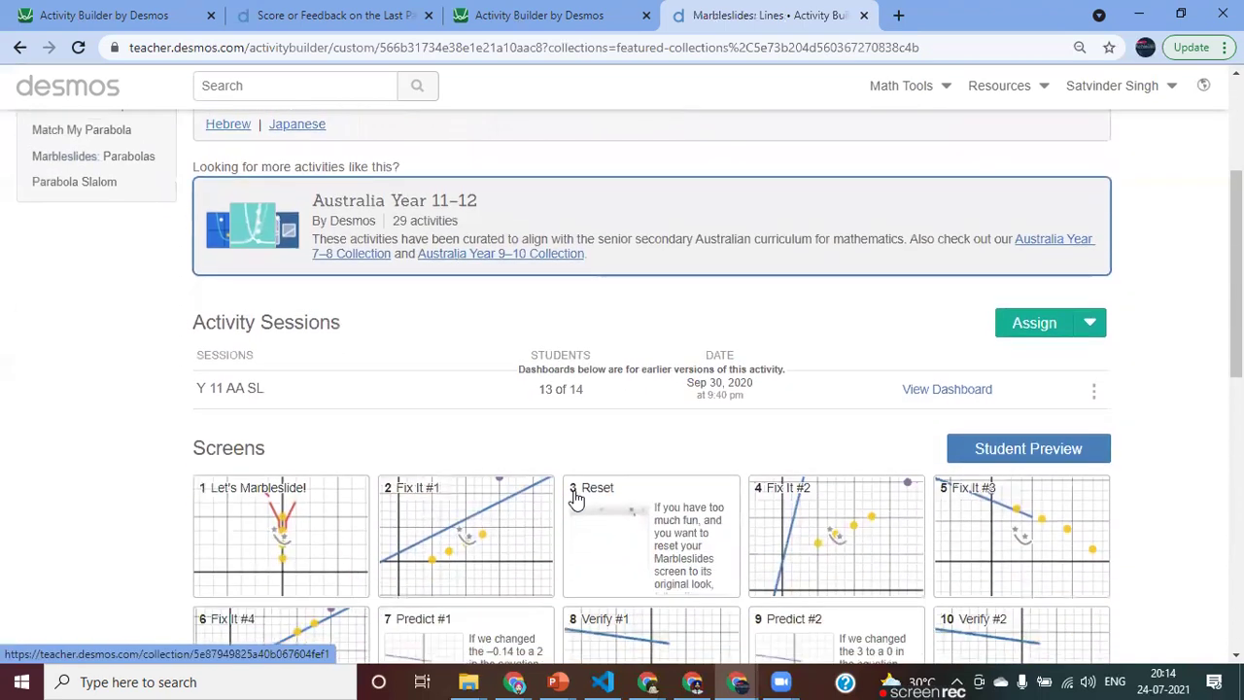
click(504, 550)
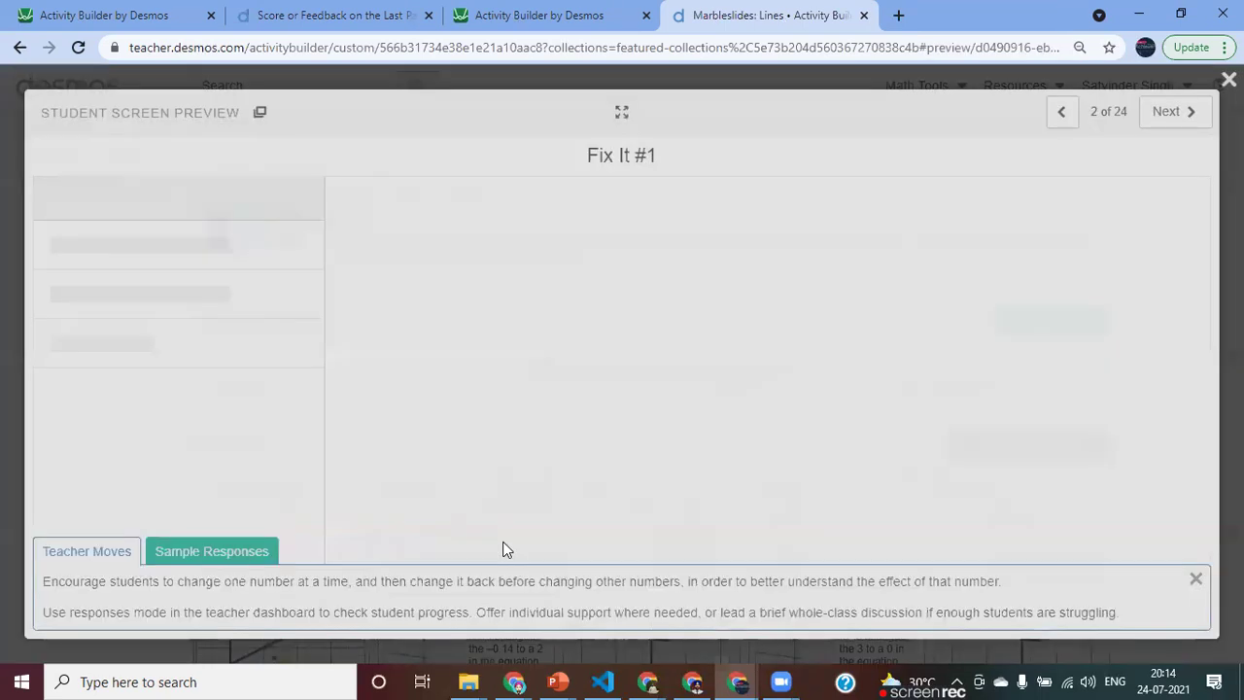
click(1196, 578)
click(622, 114)
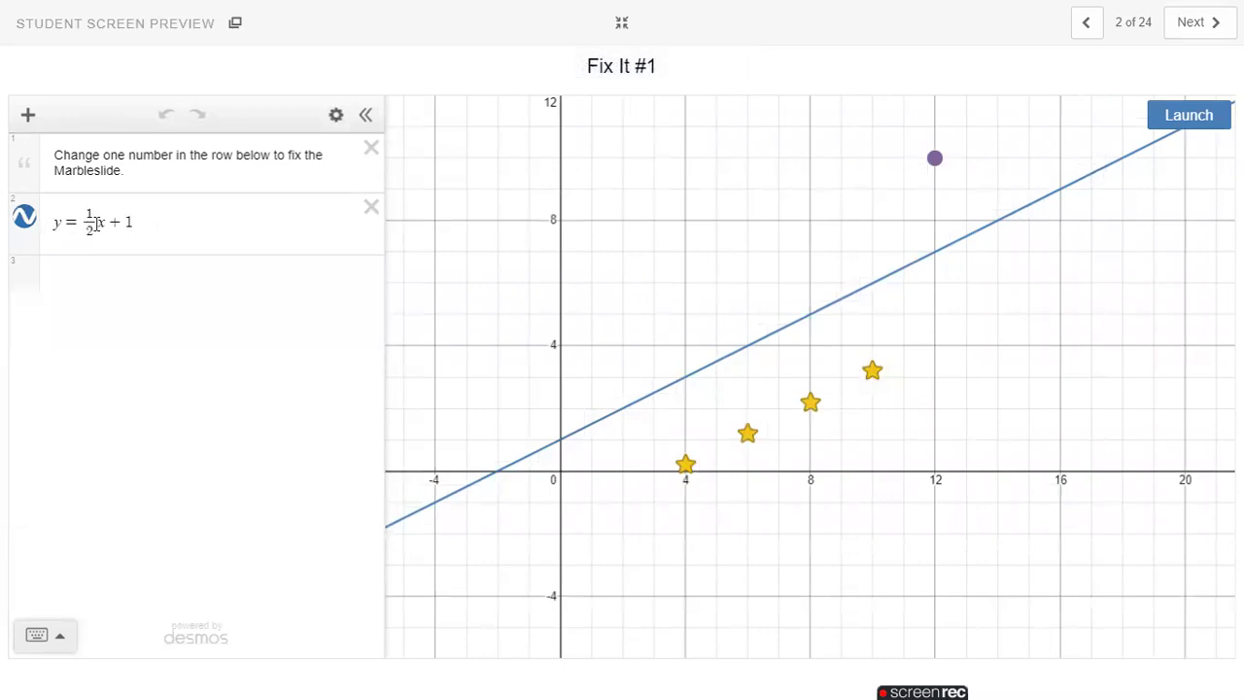
Step: Launch the marbles on Fix It #1, change its line to y = 1/2x − 2, and launch them again
click(140, 226)
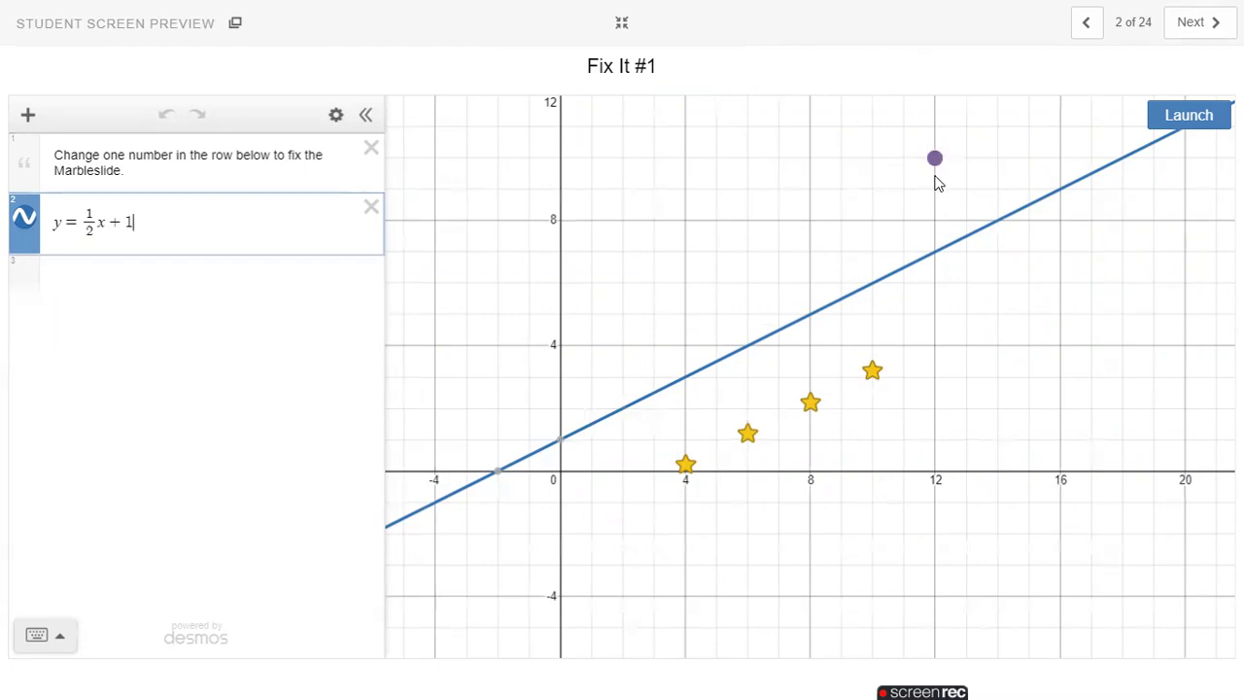
click(1184, 118)
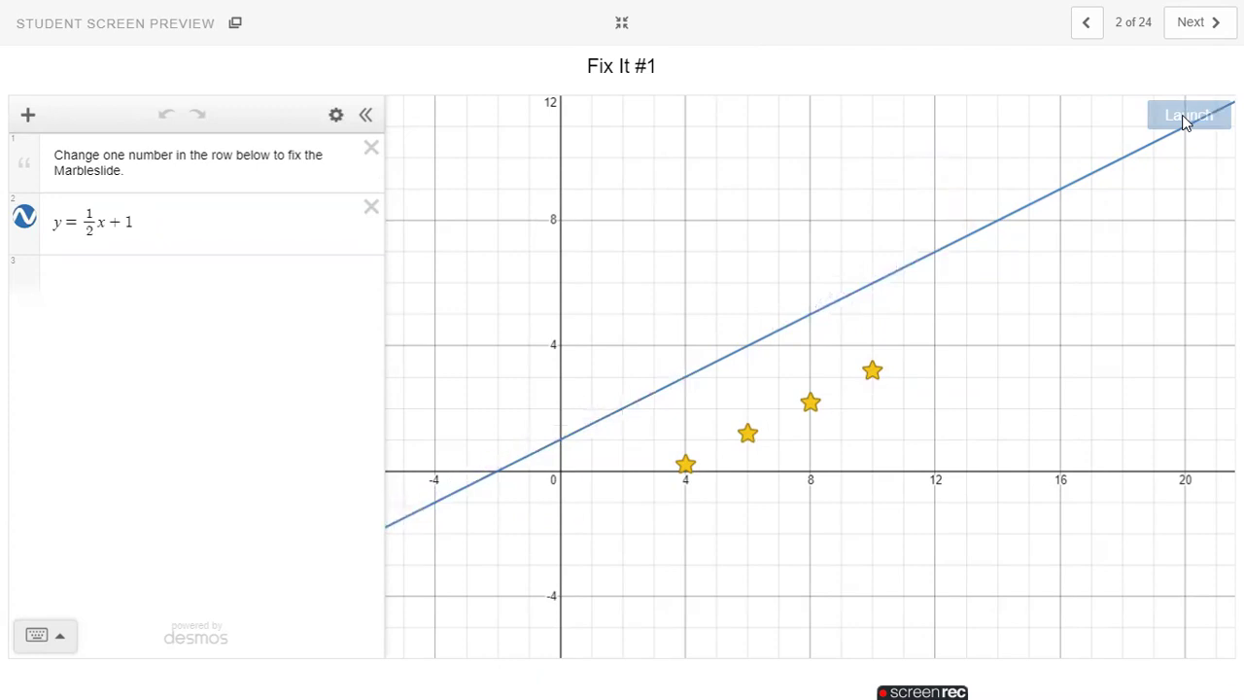
click(159, 226)
key(BackSpace)
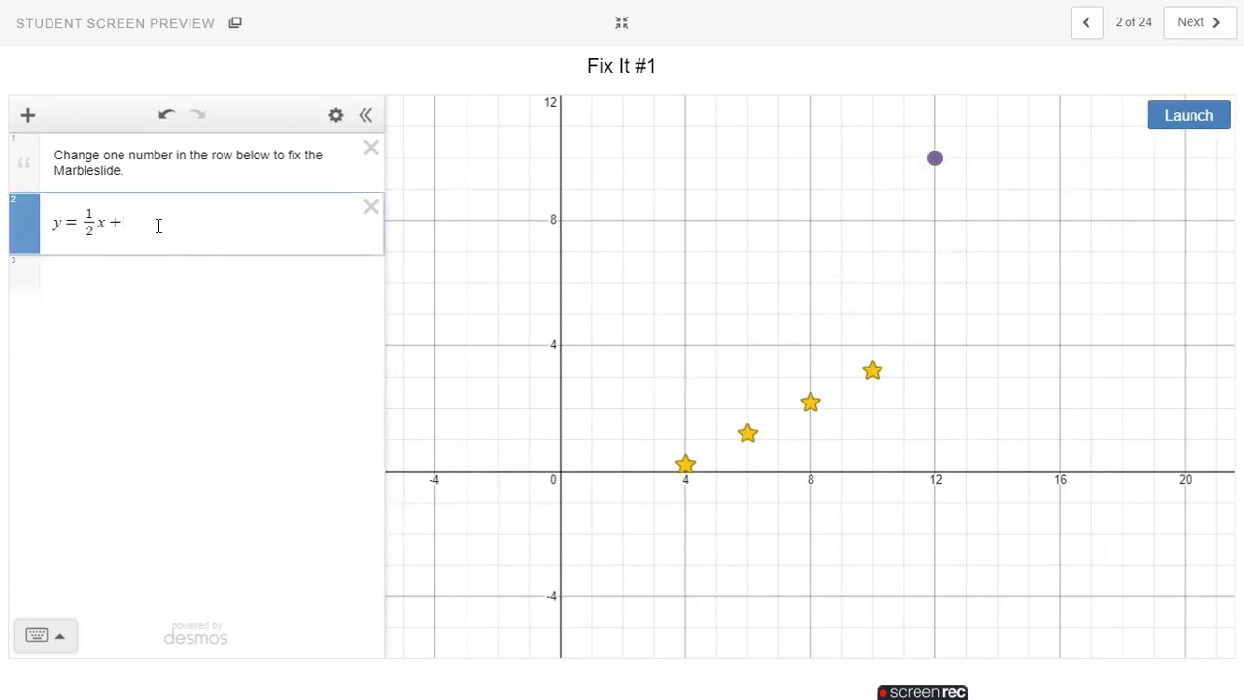
key(BackSpace)
text(-2)
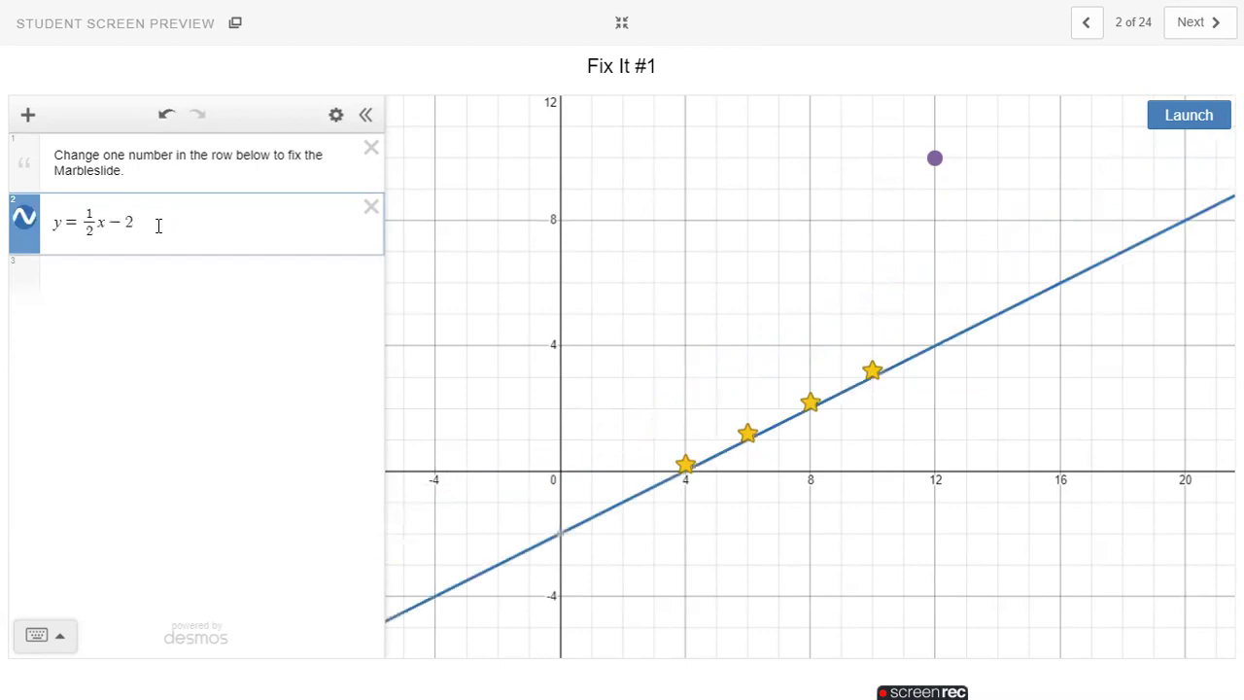
click(164, 288)
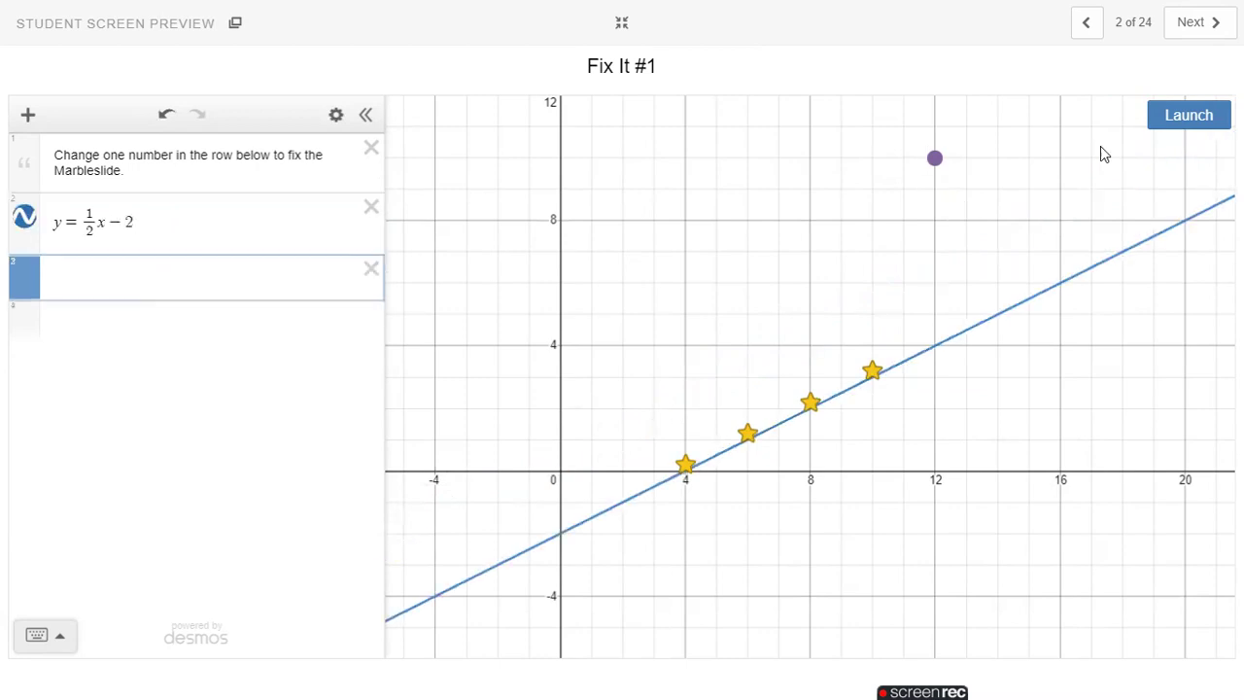
click(1192, 121)
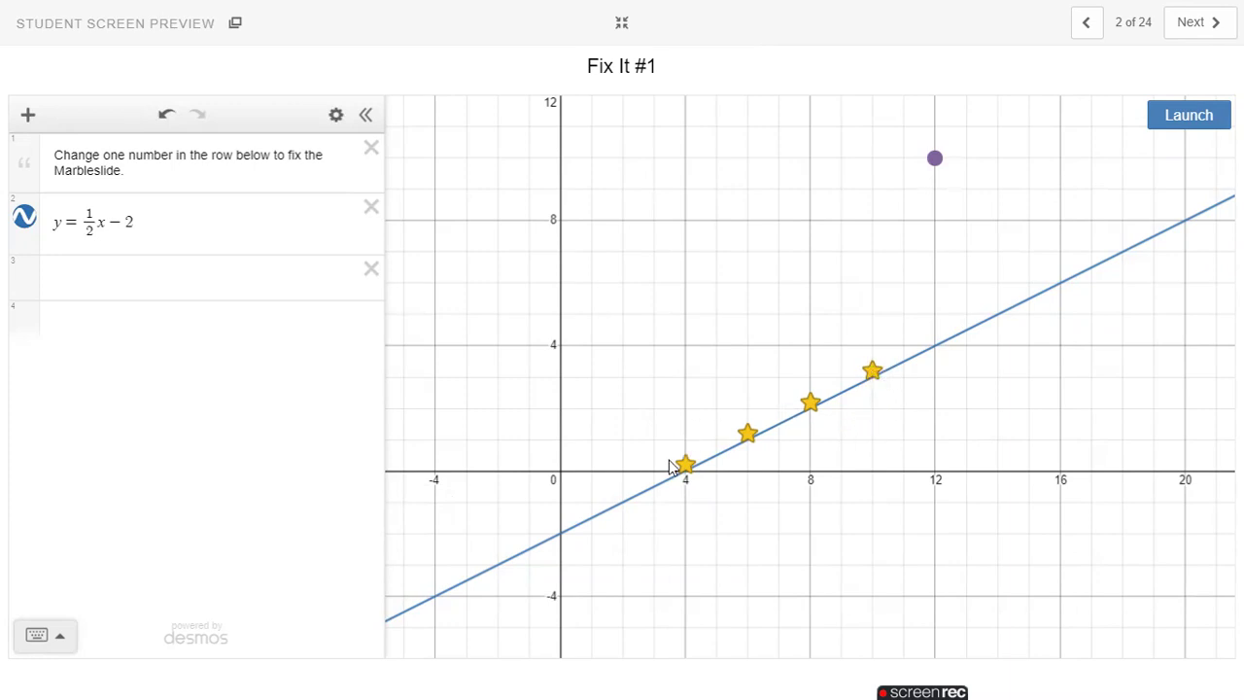
click(144, 223)
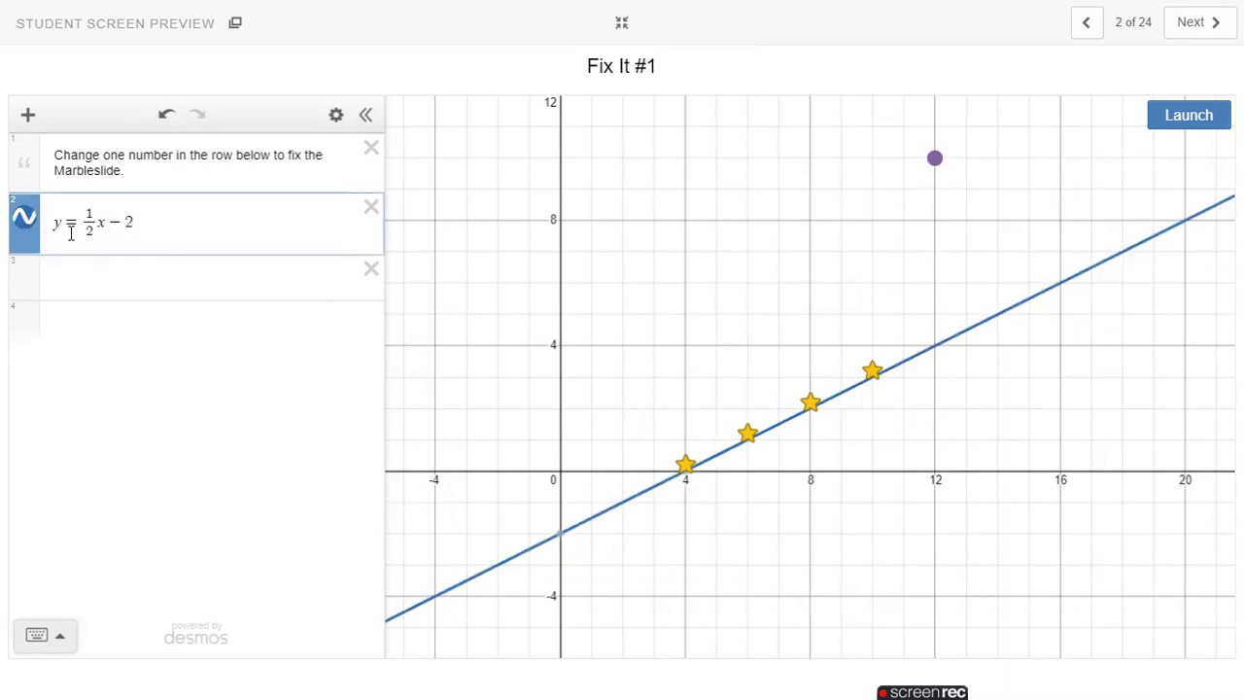
click(1201, 129)
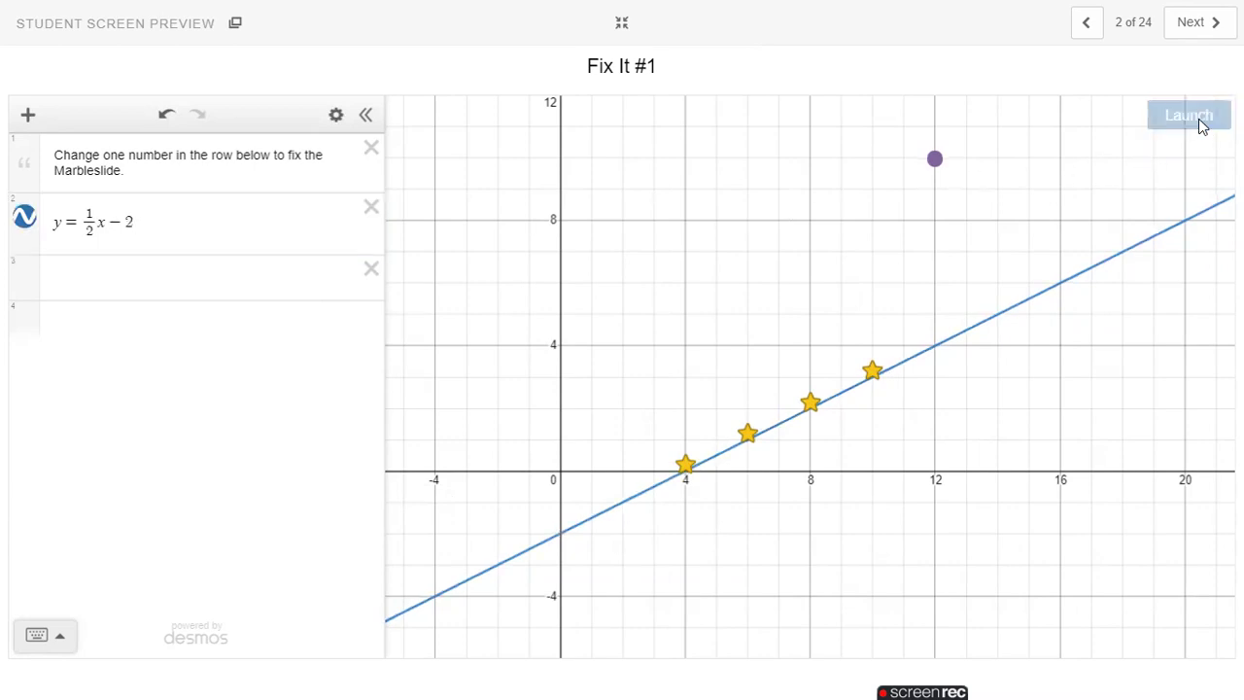
Step: Leave the full-screen view, advance the student preview to Fix It #2, and launch its marbles
click(622, 22)
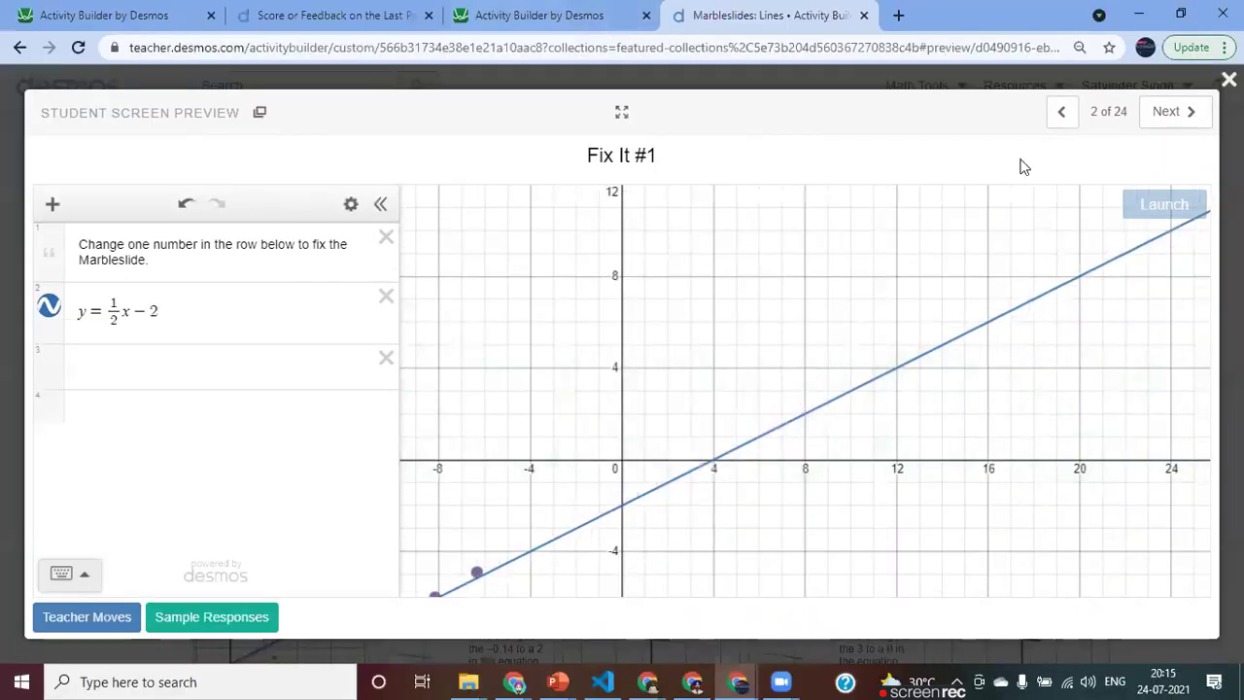
click(1186, 122)
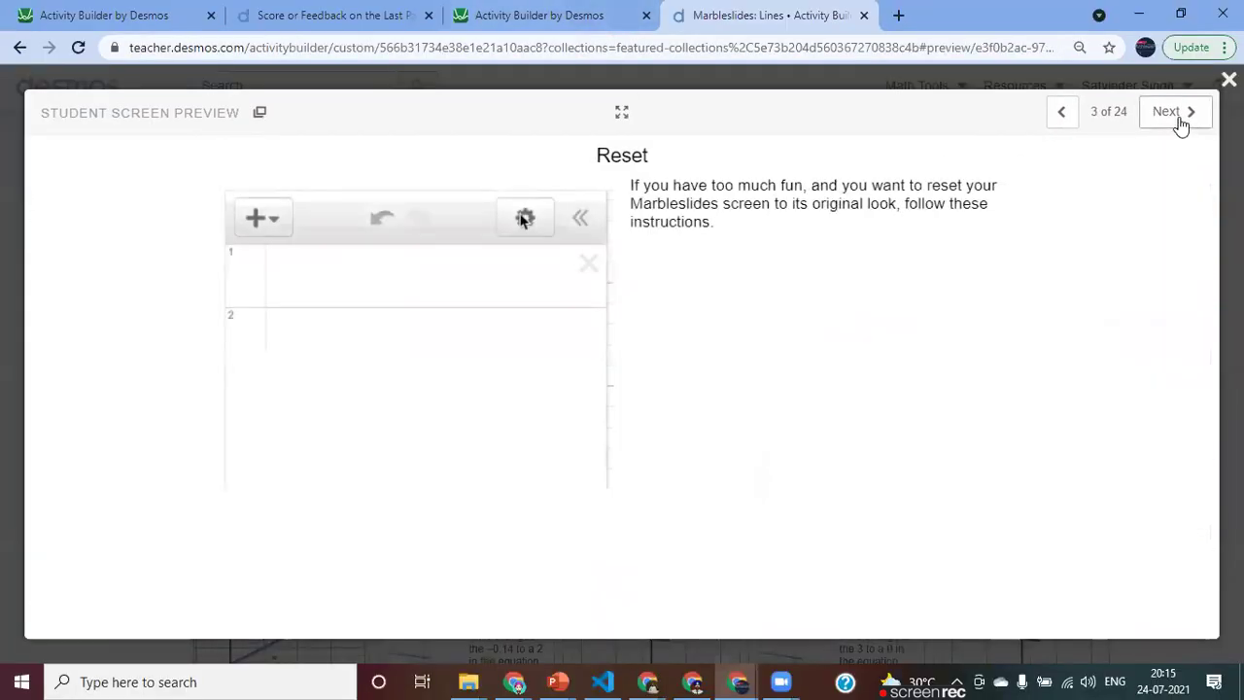
click(1179, 117)
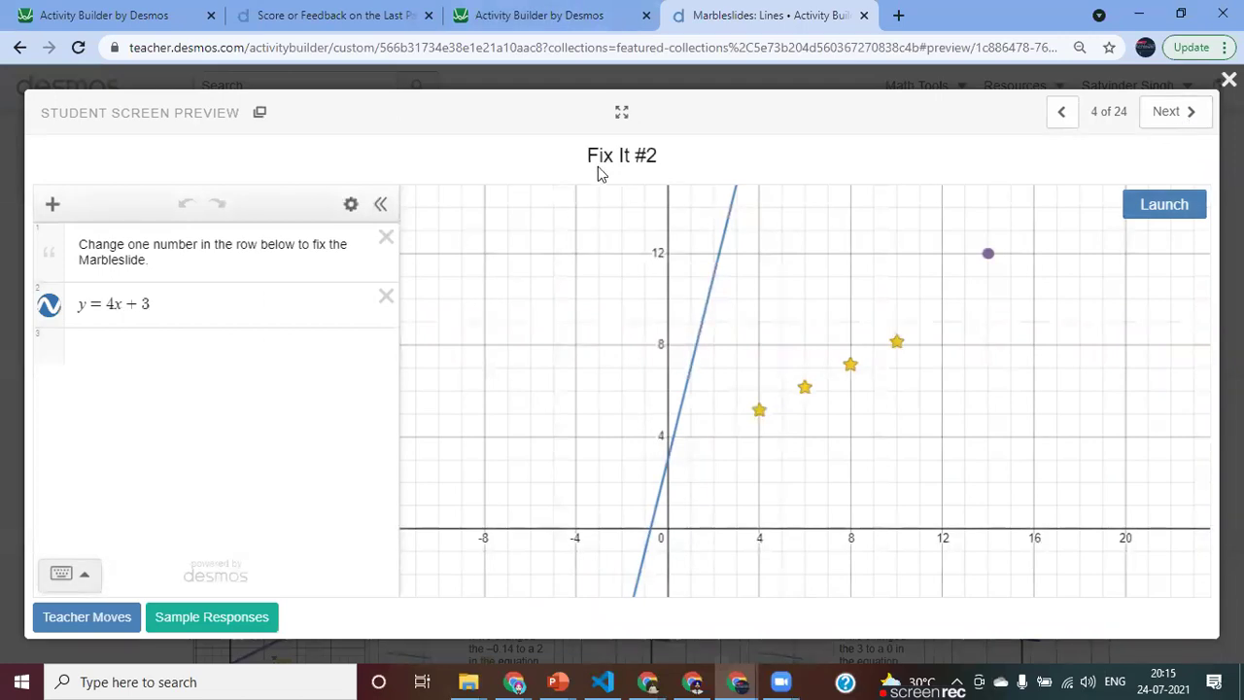
click(1157, 208)
Step: Return to the assessment activity being edited, graph y = x in its Marbleslides, and launch the marble
click(537, 20)
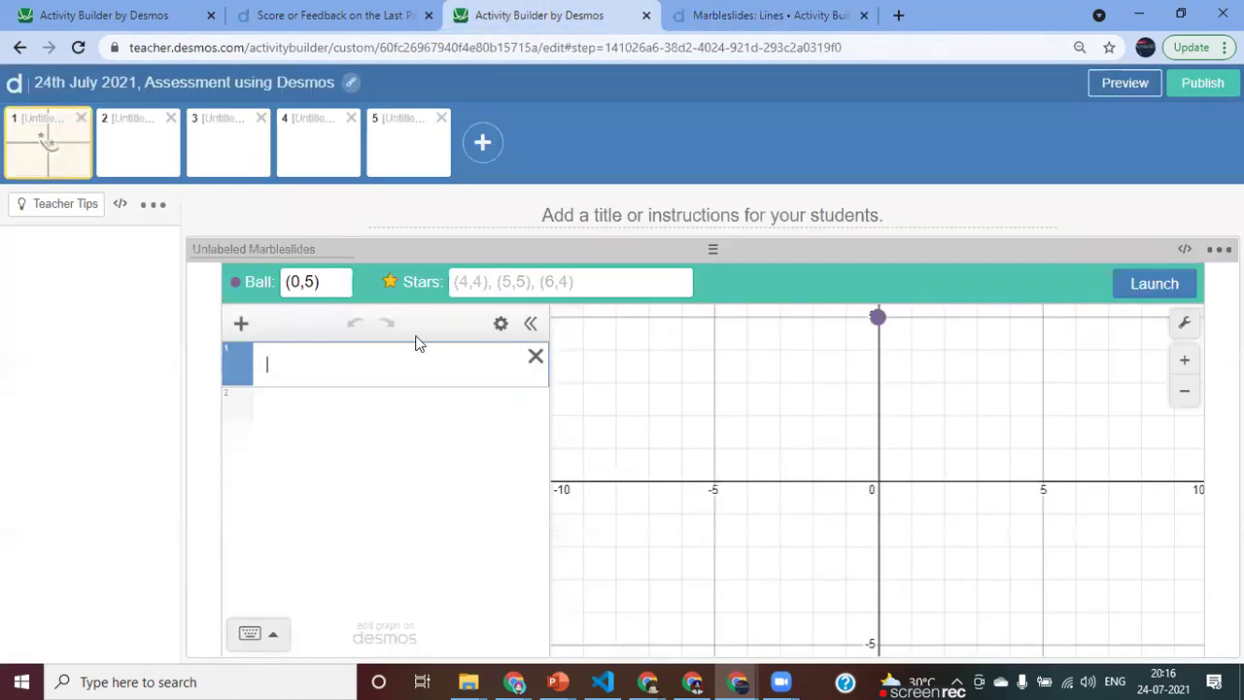
click(297, 284)
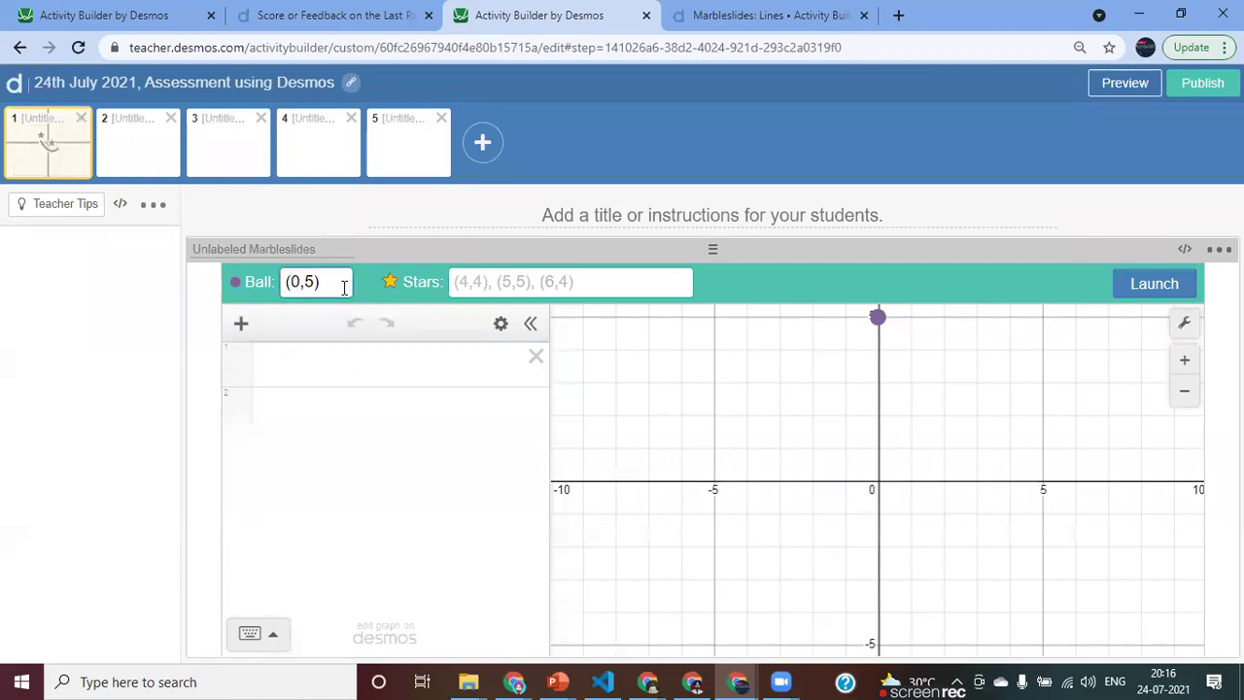
click(463, 288)
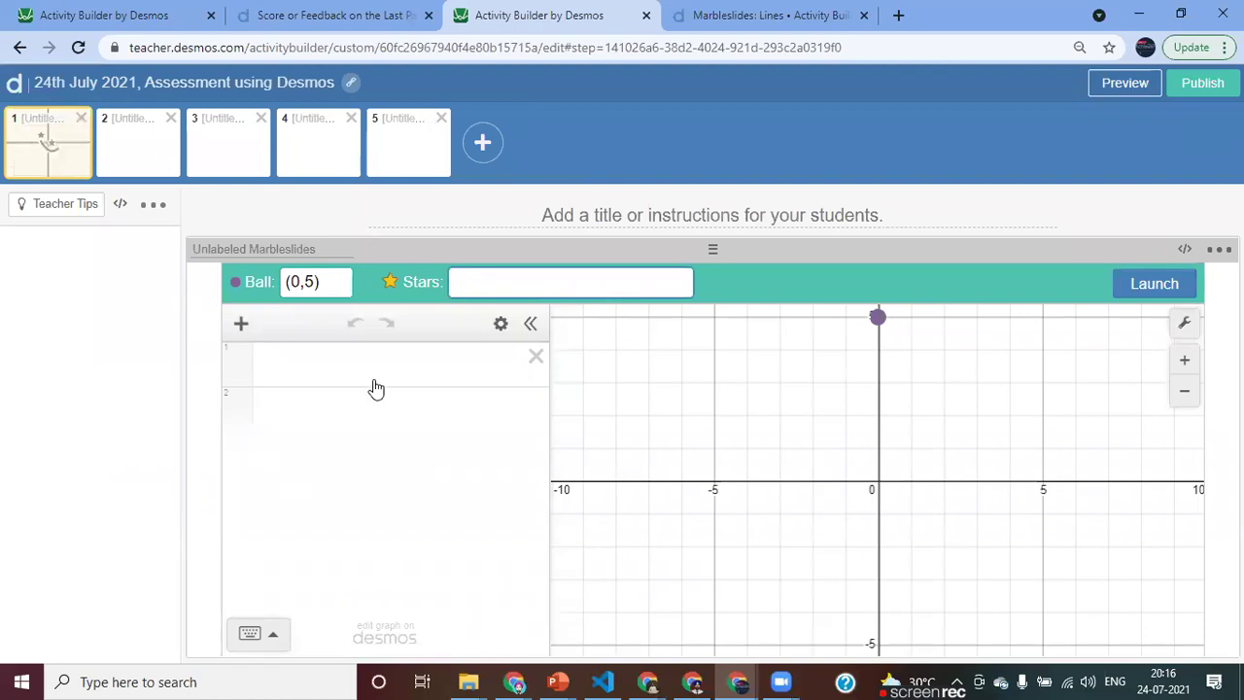
click(302, 371)
text(y = )
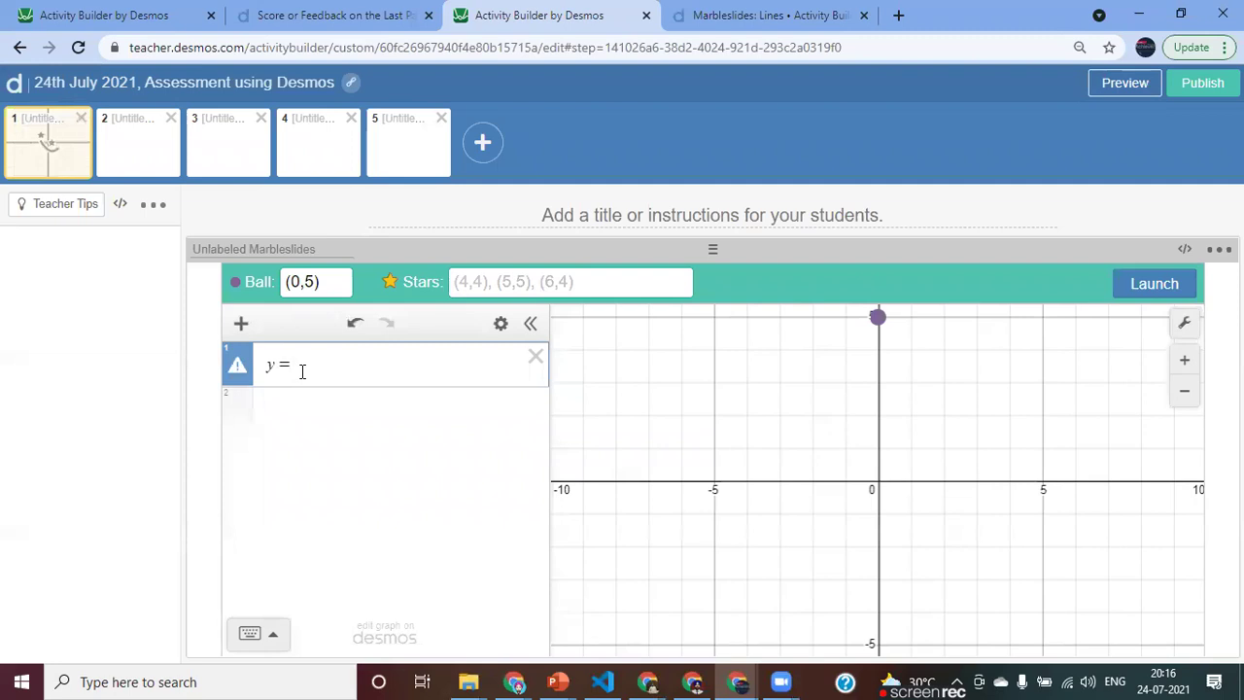
text(x)
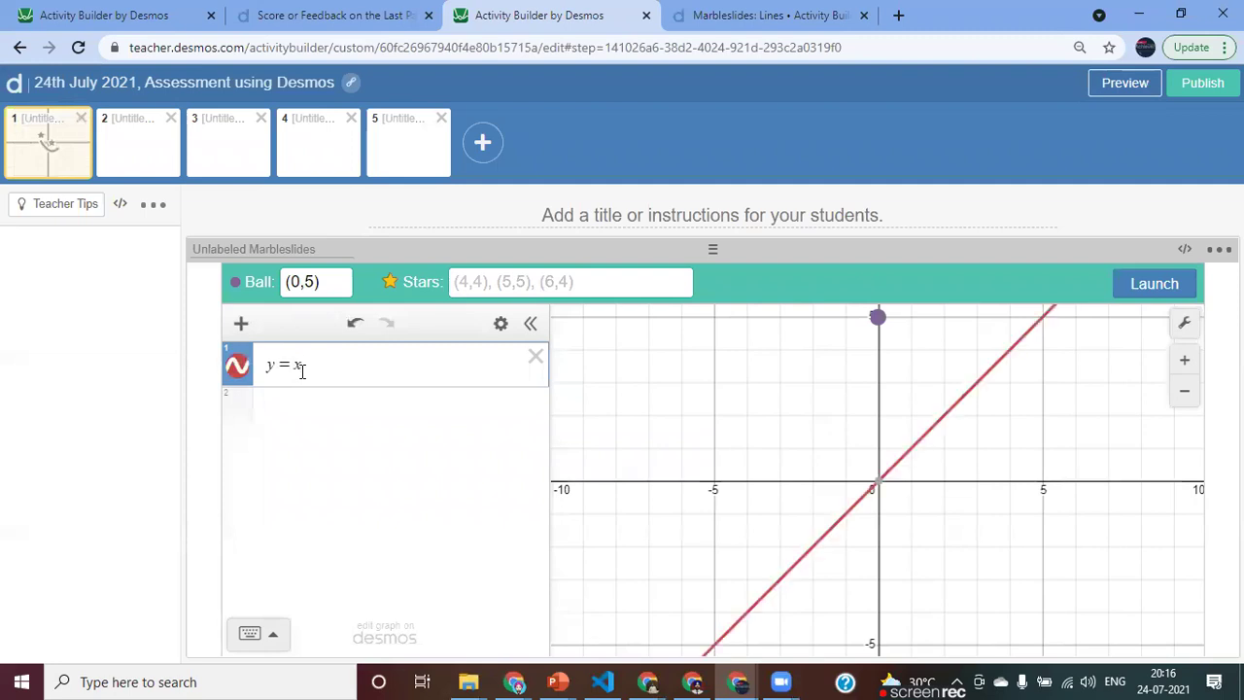
click(1144, 289)
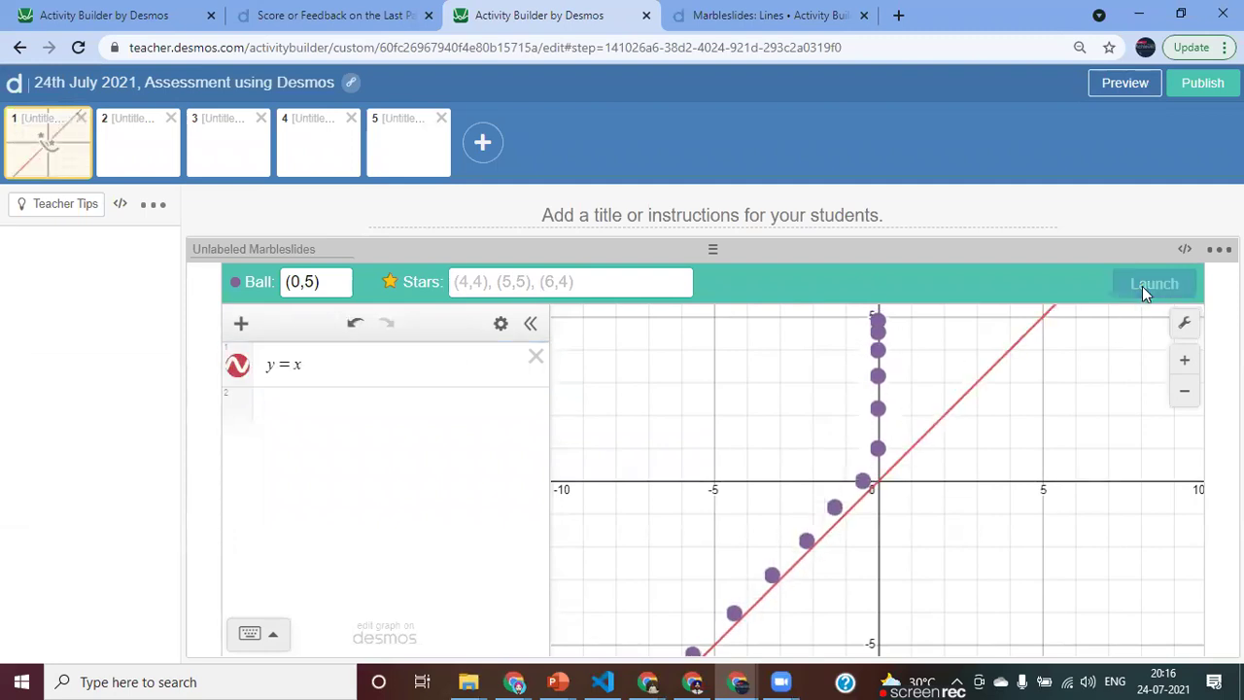
Step: Place stars at (2,1), (3,2) and (6,7) in the first screen's Marbleslides
click(484, 280)
text(()
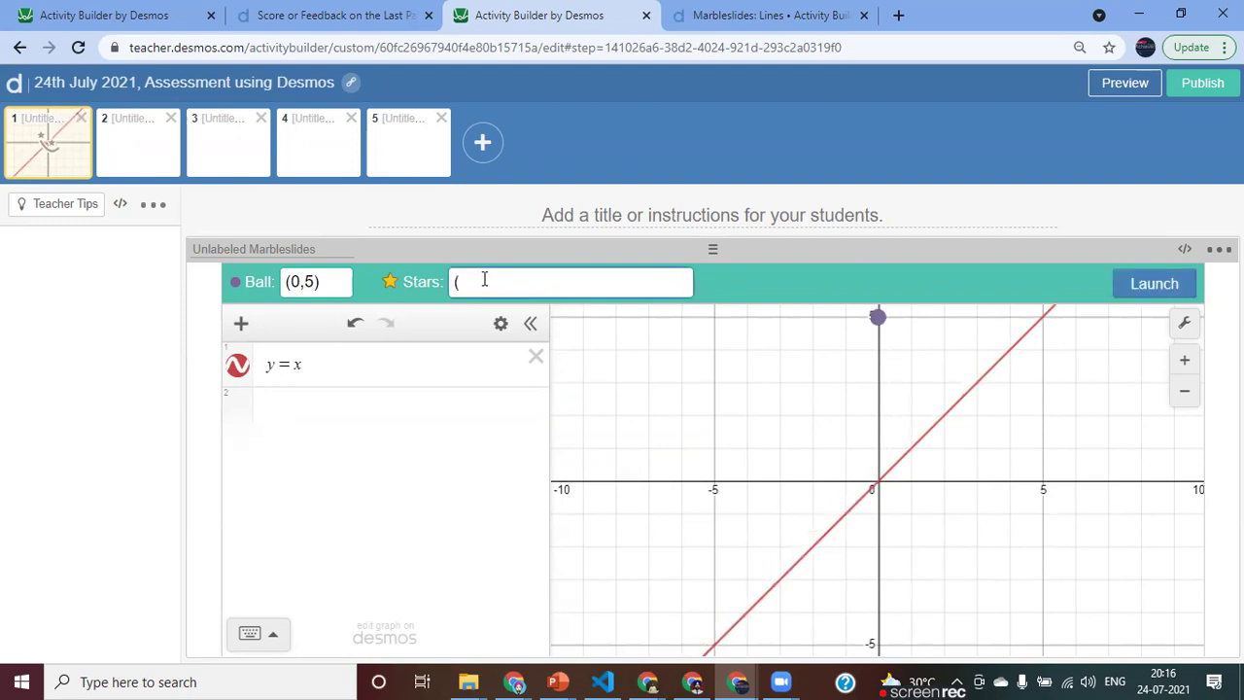
text(2,1),(3,2), (6,7)
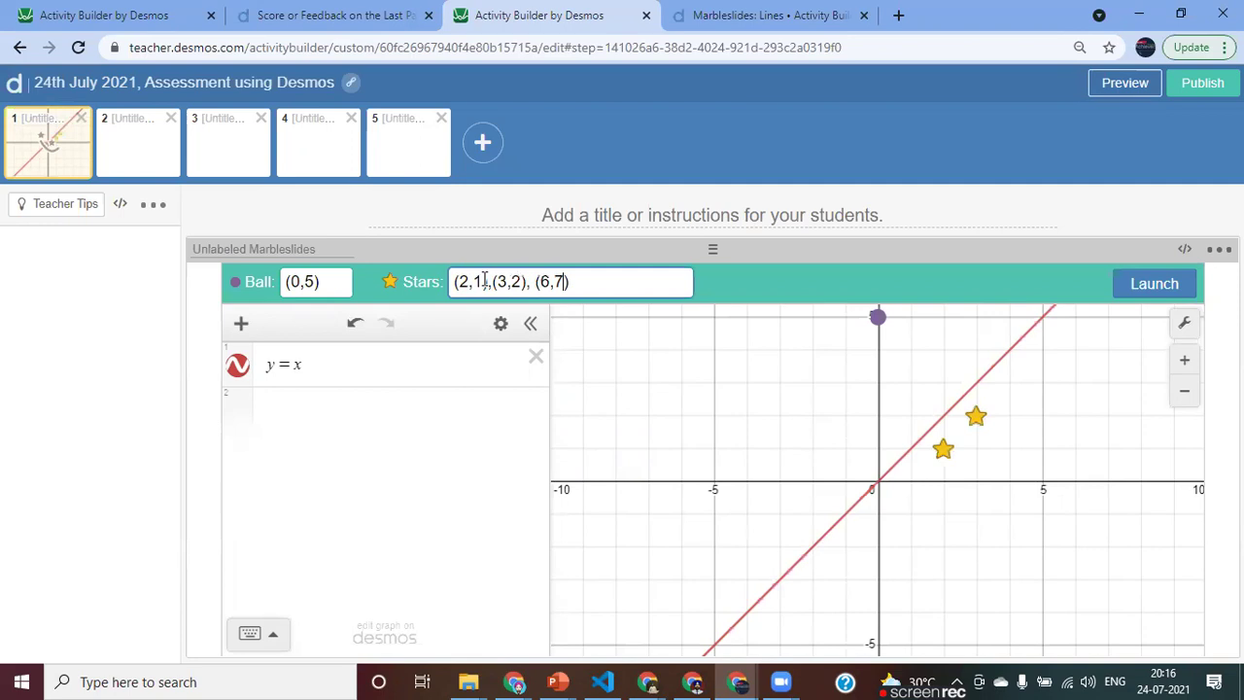
Step: Launch the marble in the editor, and check the first screen in the full-screen student preview
key(Return)
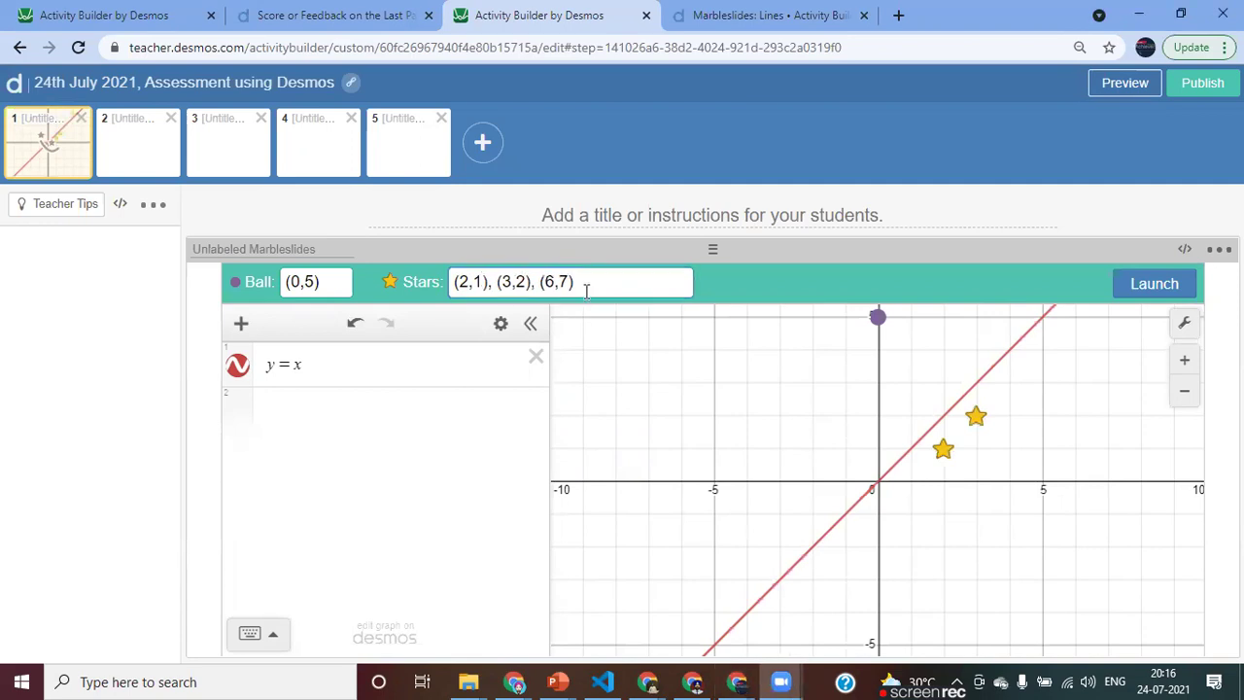
click(1147, 287)
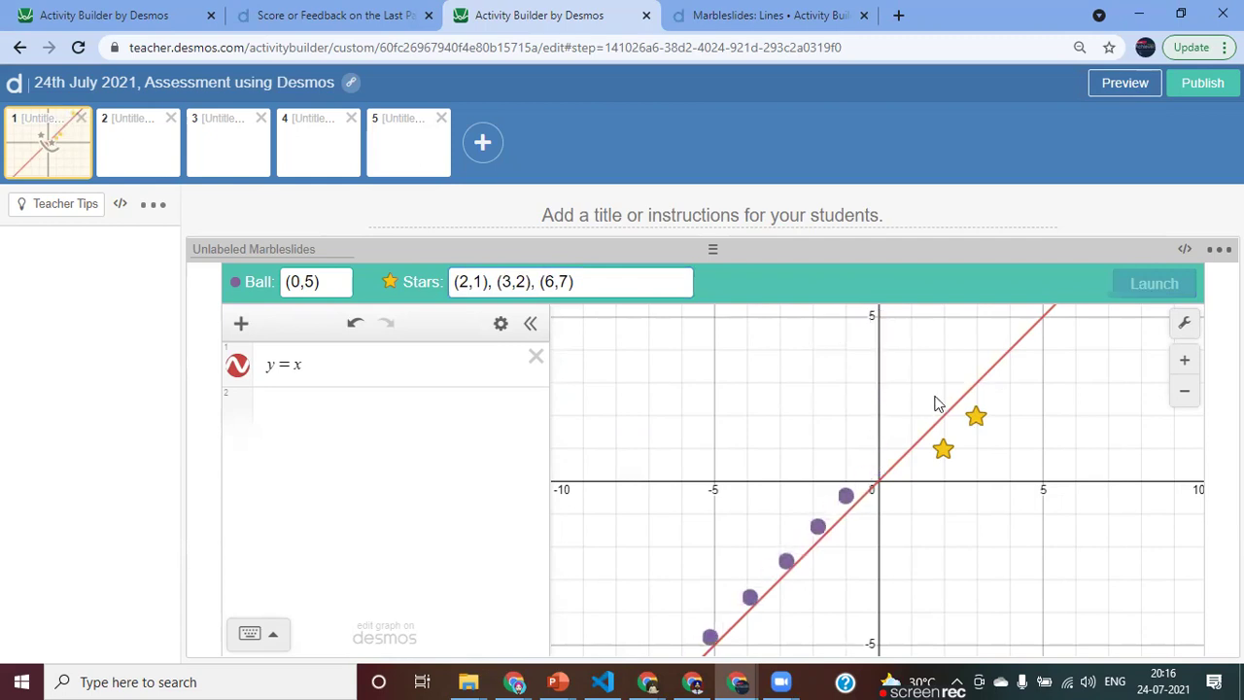
click(1124, 86)
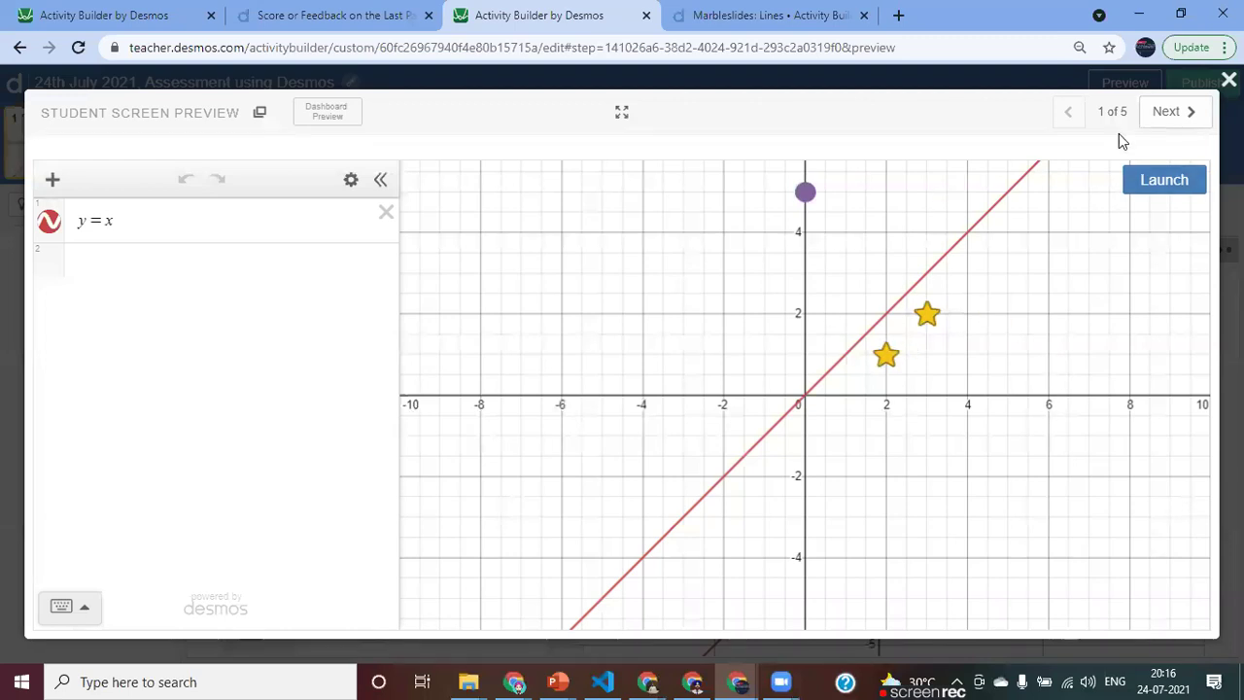
click(622, 114)
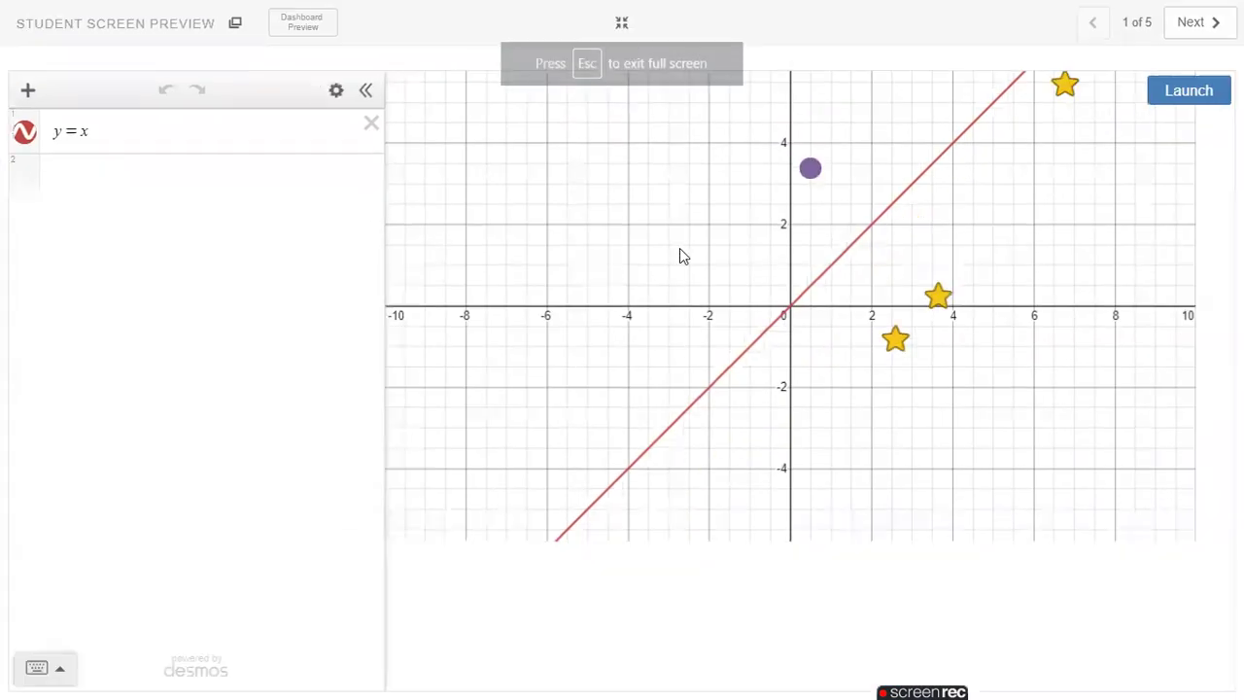
click(622, 23)
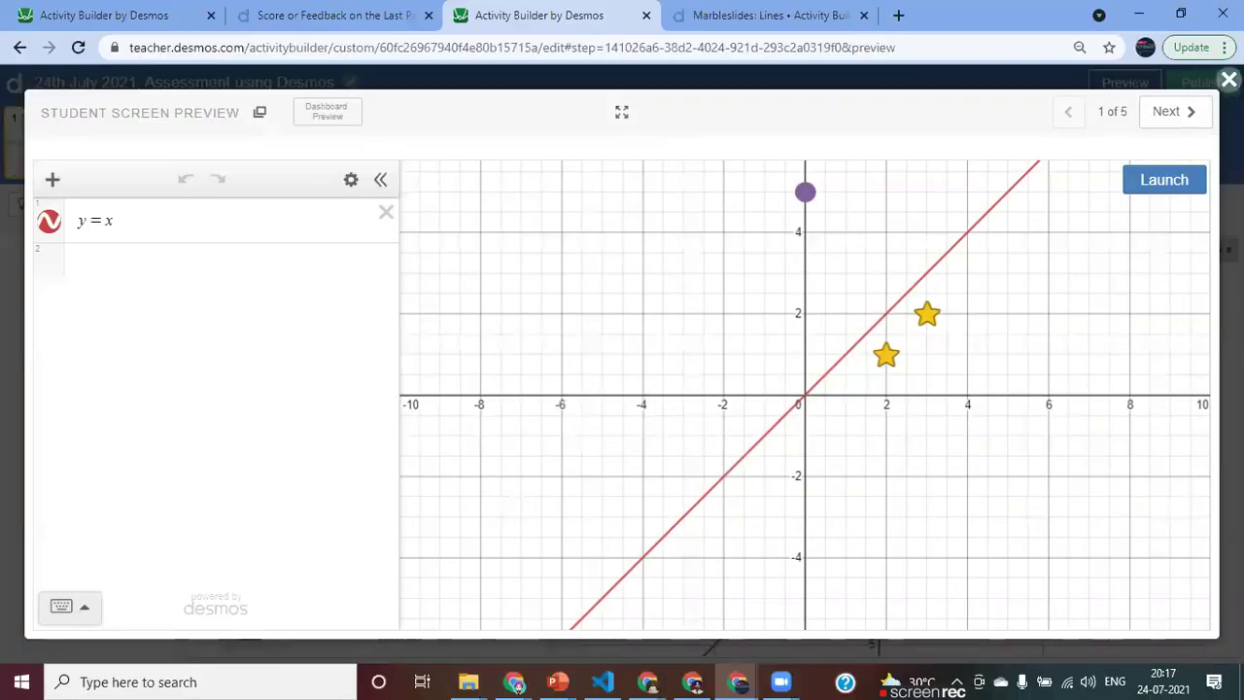
click(1230, 79)
Step: Bring all three stars into the Marbleslides graph's view, and title the screen "Adjust the line to collect all the starts"
drag(944, 341, 741, 469)
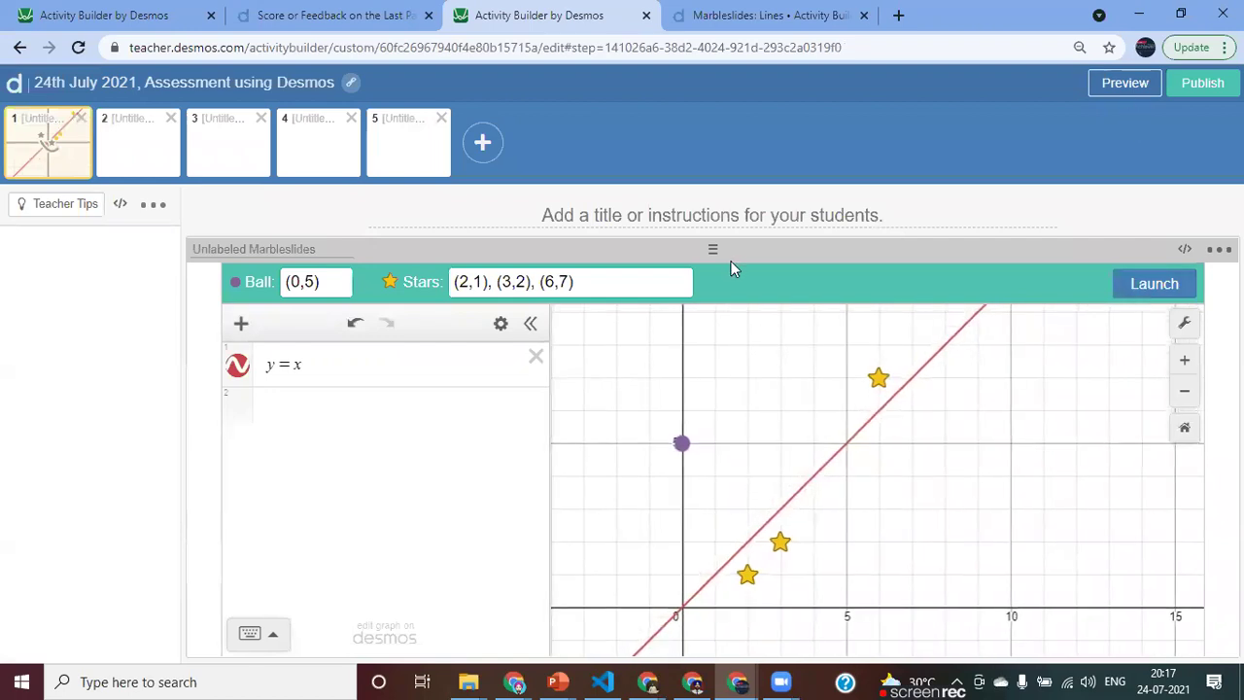
click(677, 221)
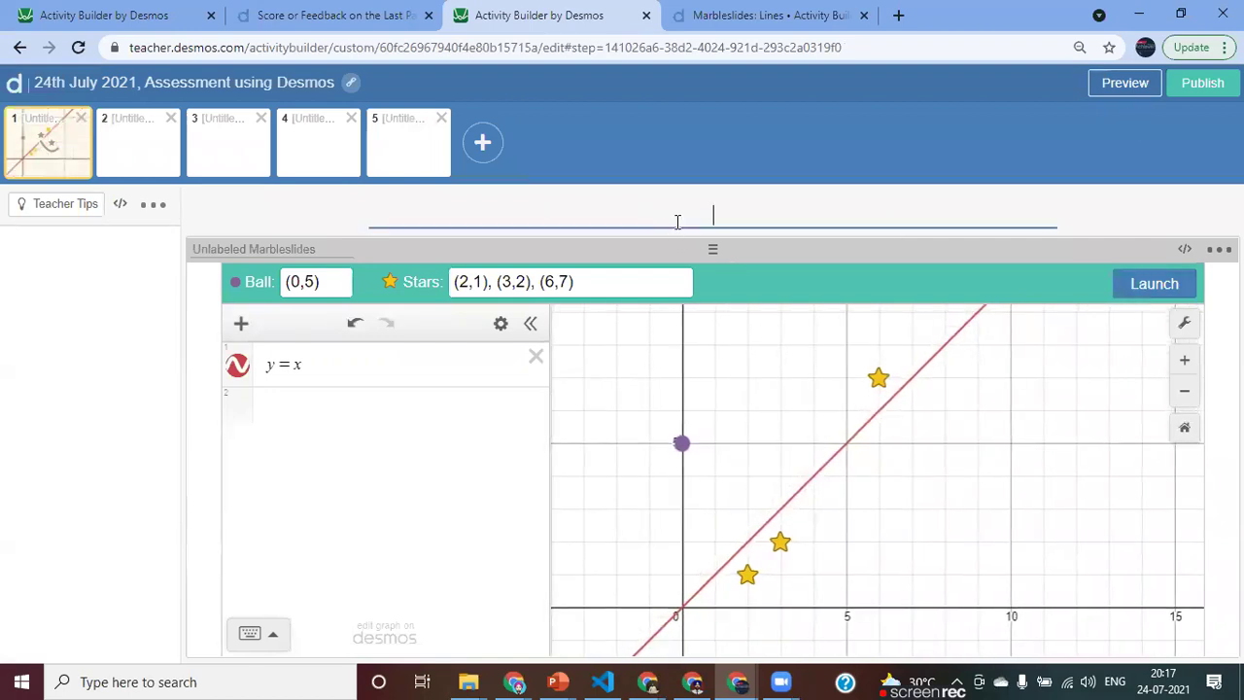
text(Adjust )
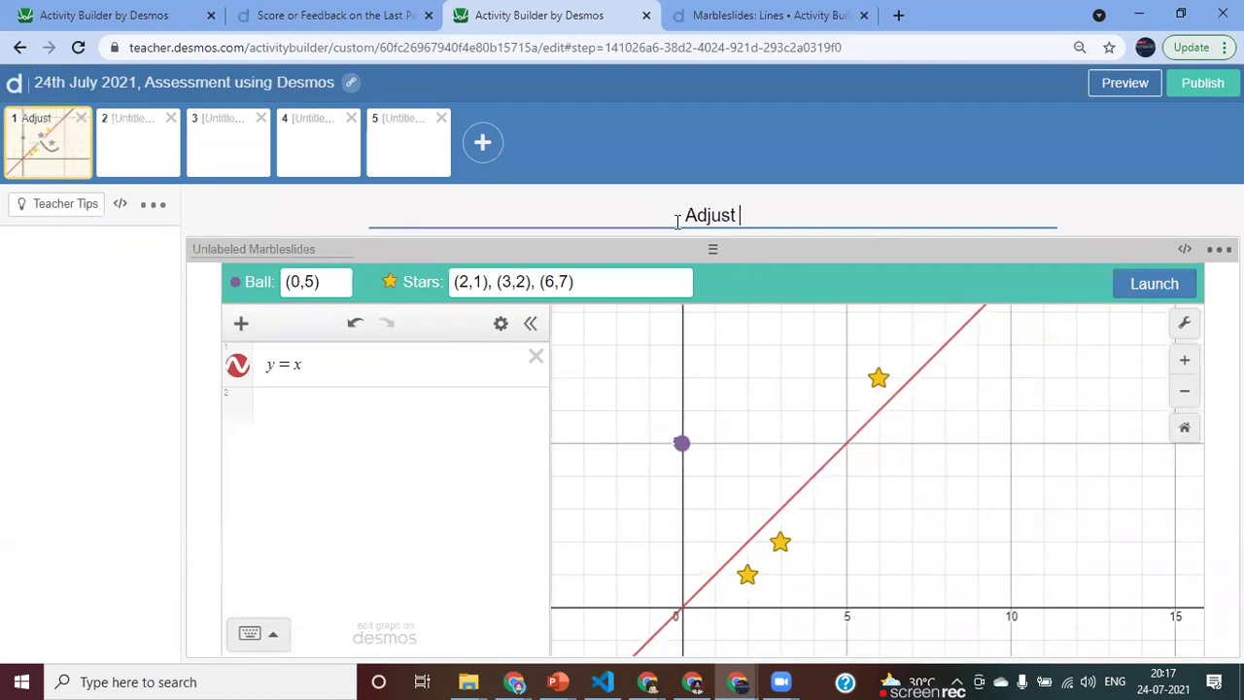
text(the line t)
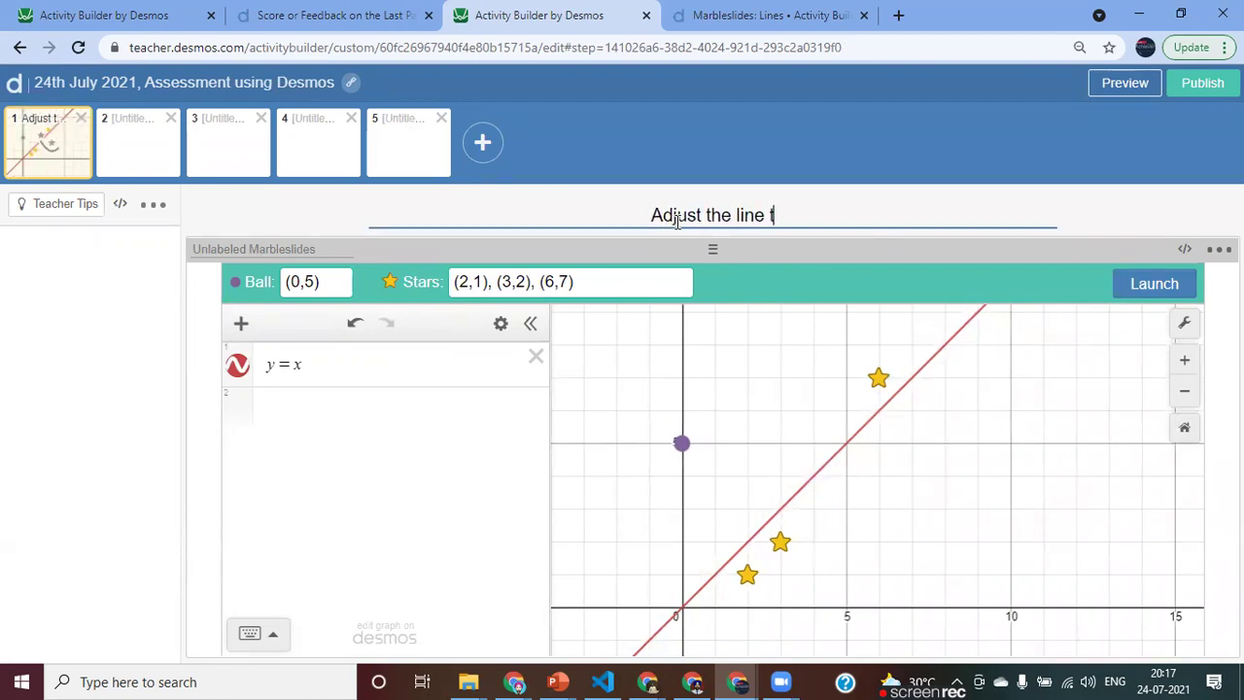
text(o collec)
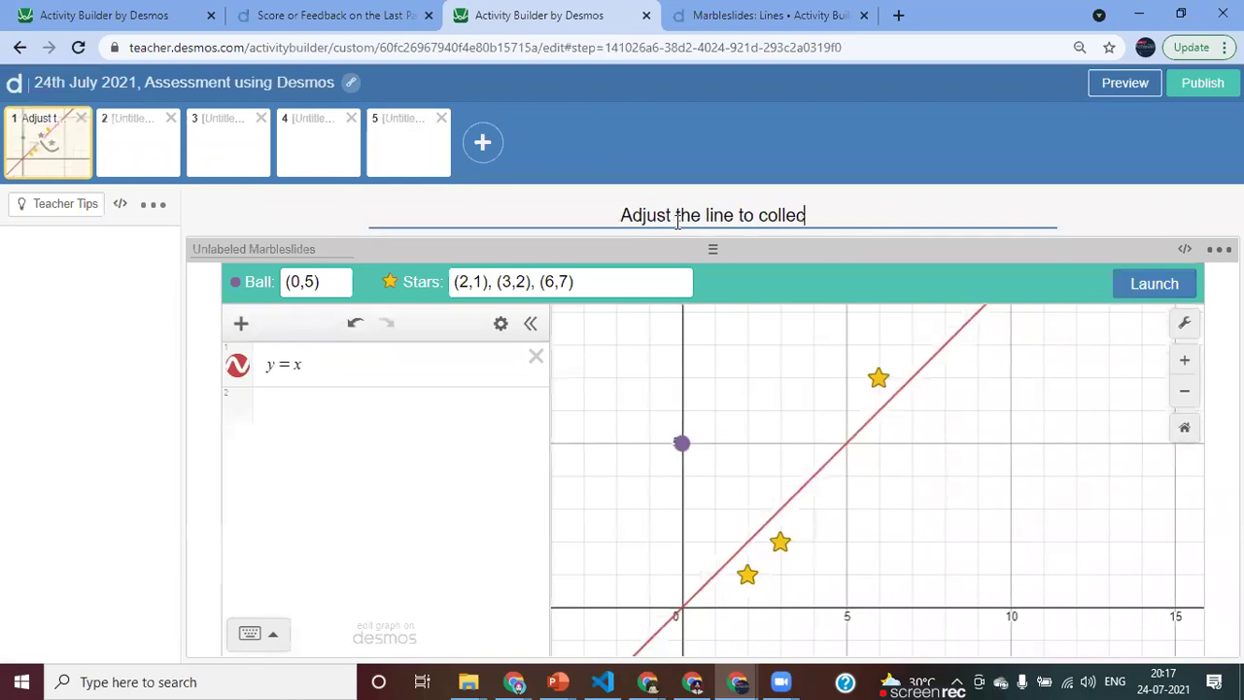
text(t all the starts)
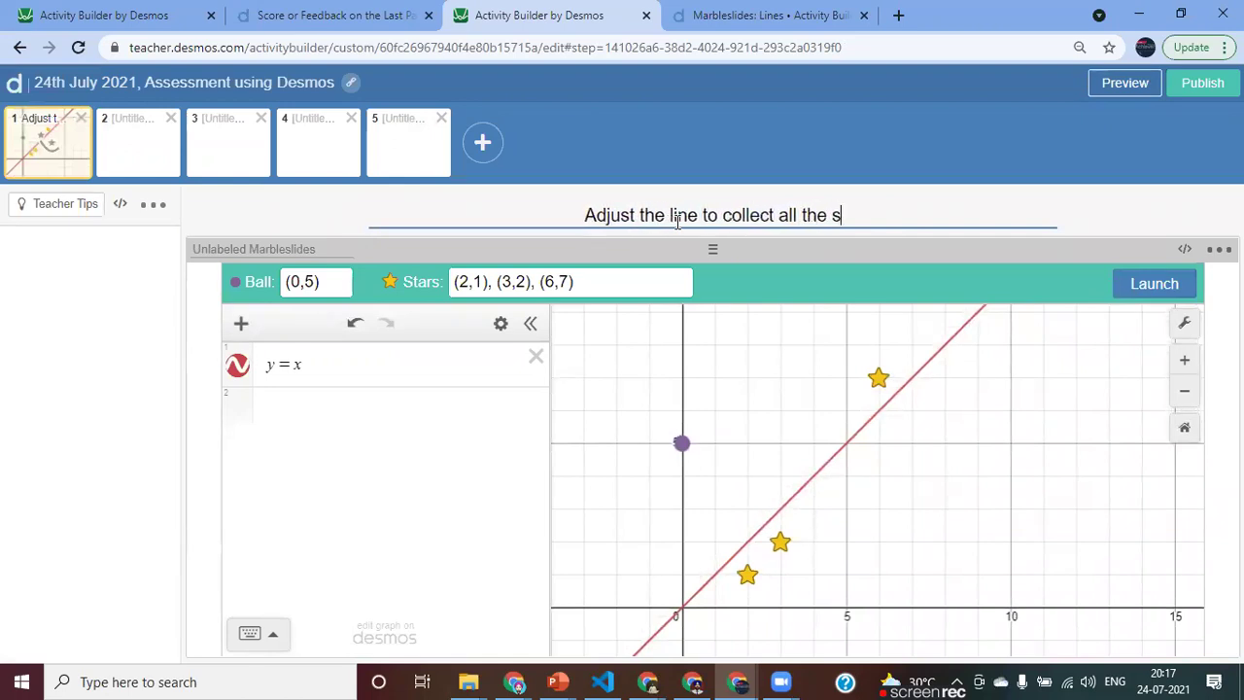
click(1125, 84)
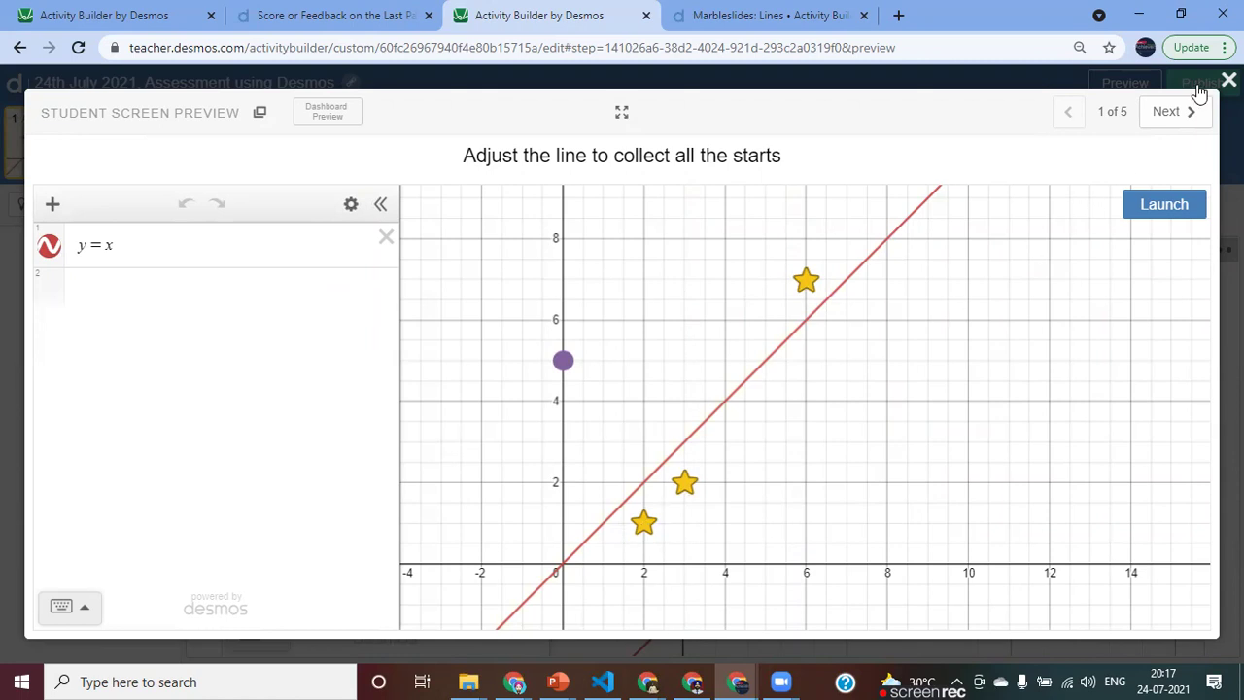
click(1229, 80)
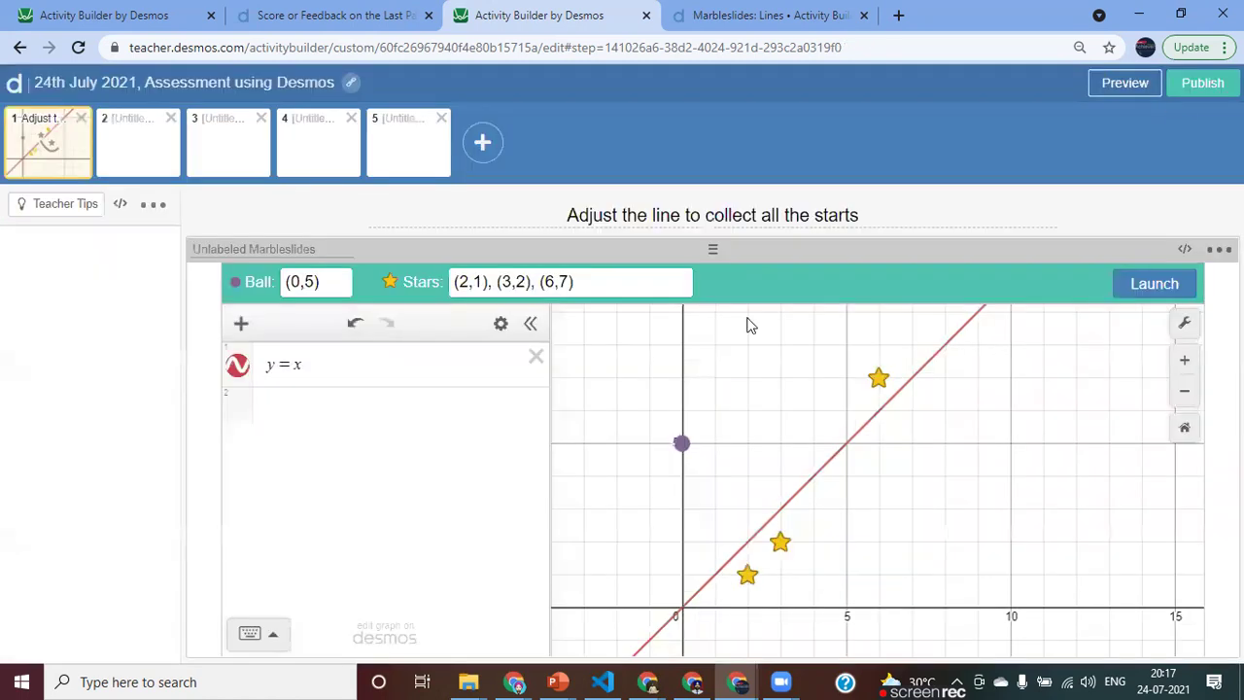
Step: Set the ball's starting position to (7,8) in the first screen's Marbleslides
click(327, 289)
key(Left)
key(Left)
key(Left)
key(BackSpace)
text(7)
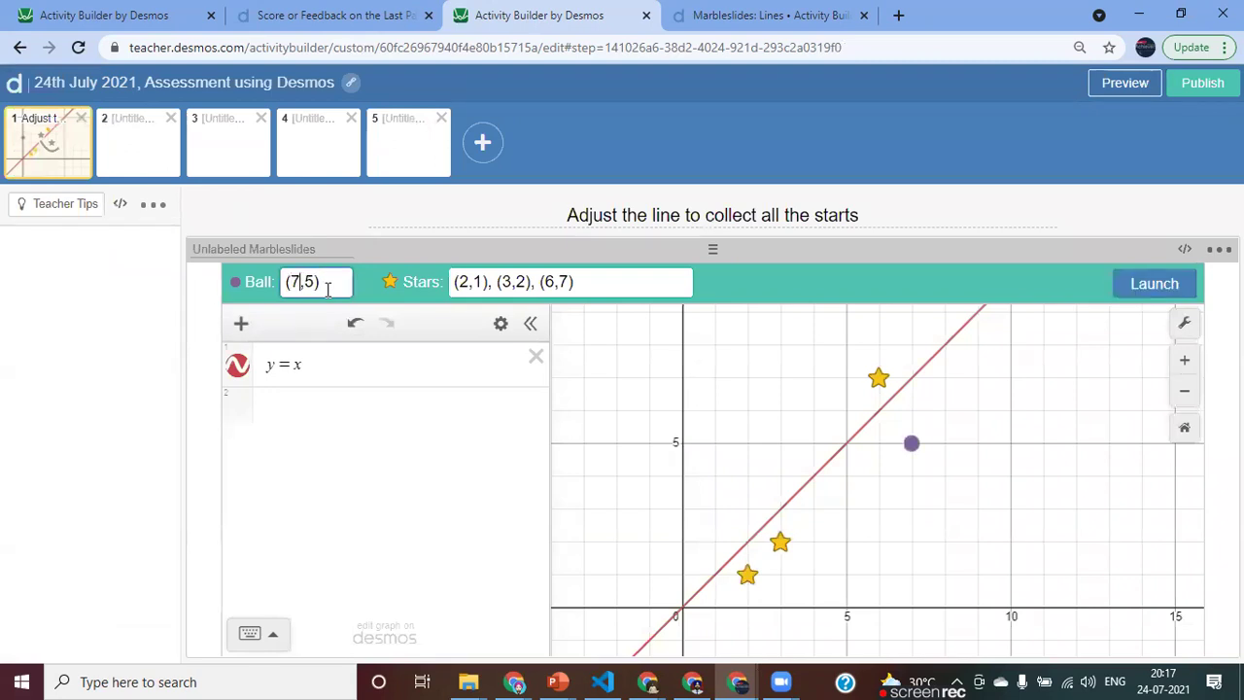
key(Delete)
text(8)
Step: Open the student preview and change the line to y = x + .5 restricted to x > 5
click(1118, 89)
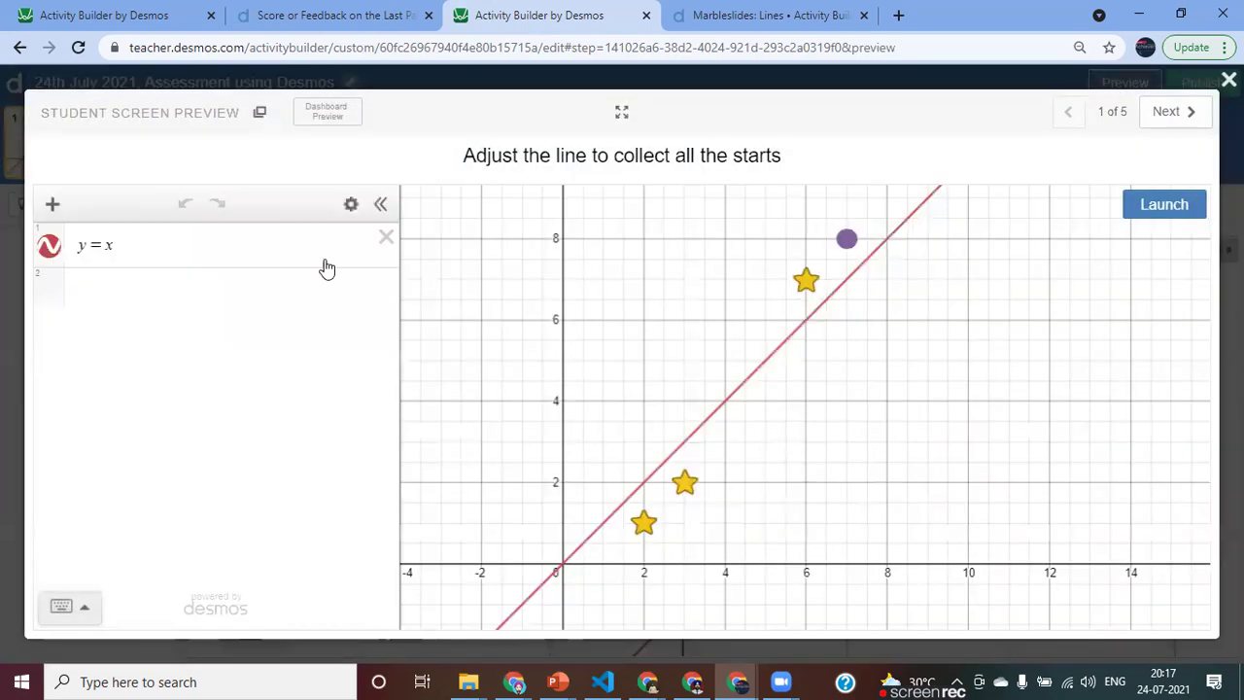
click(137, 262)
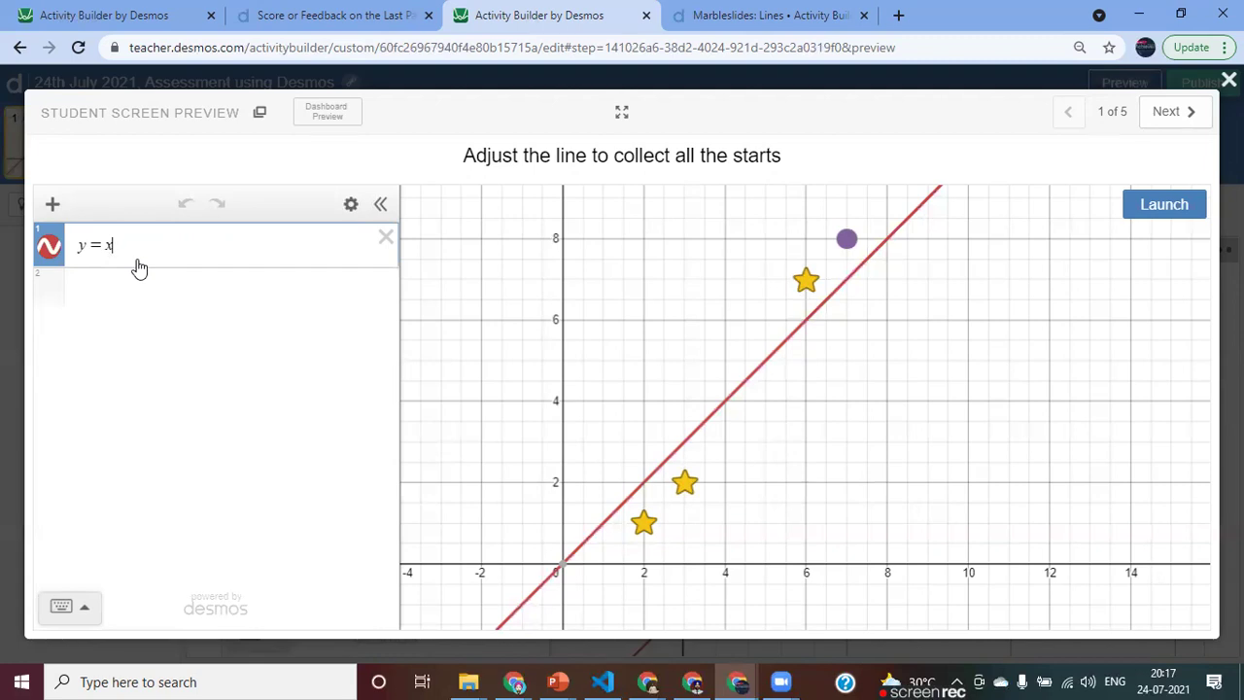
text(+1)
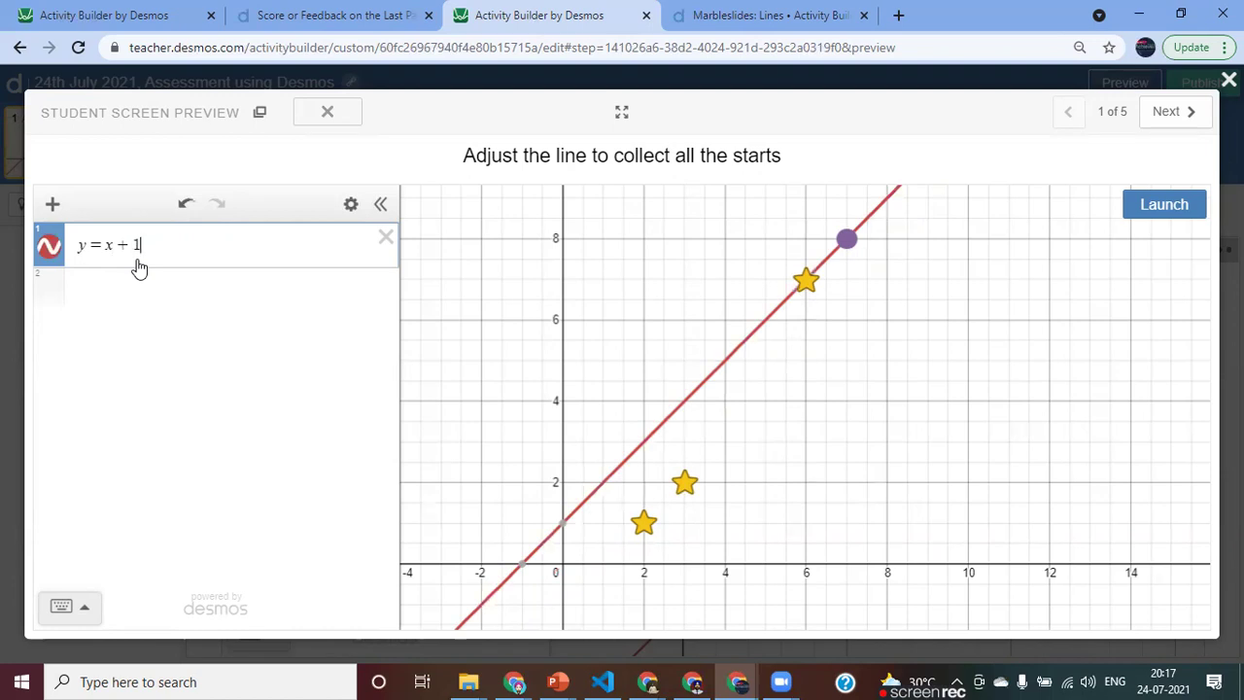
key(BackSpace)
text(.5)
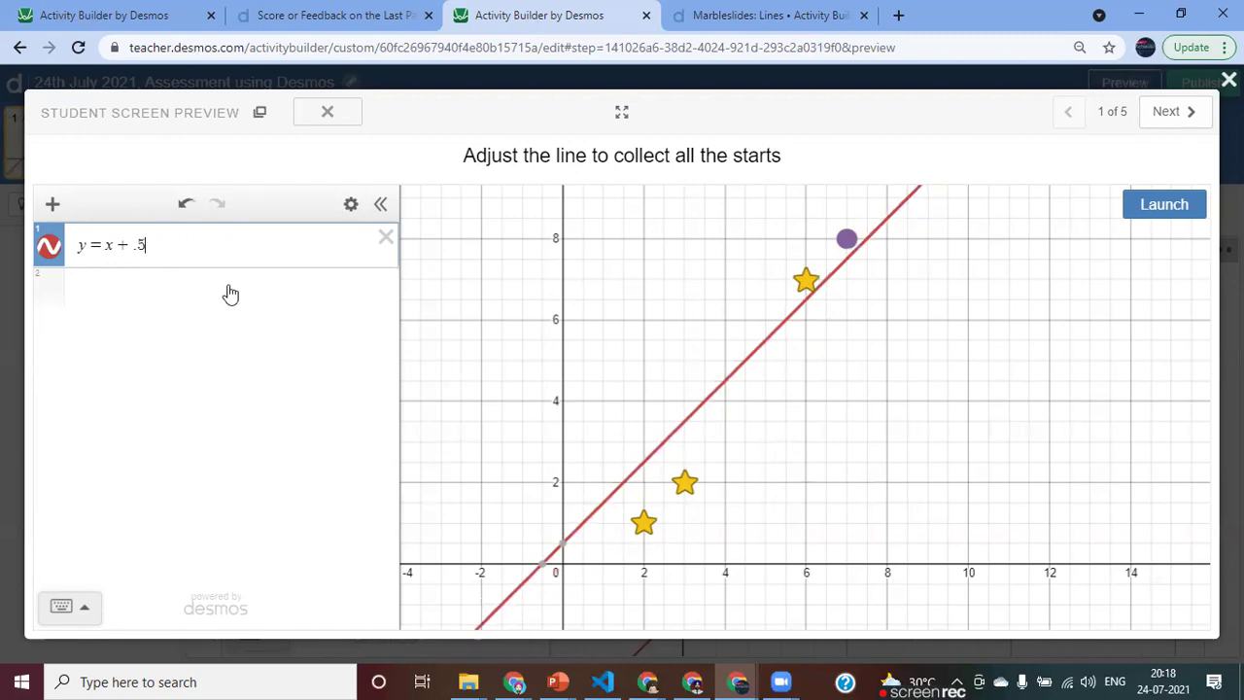
text({)
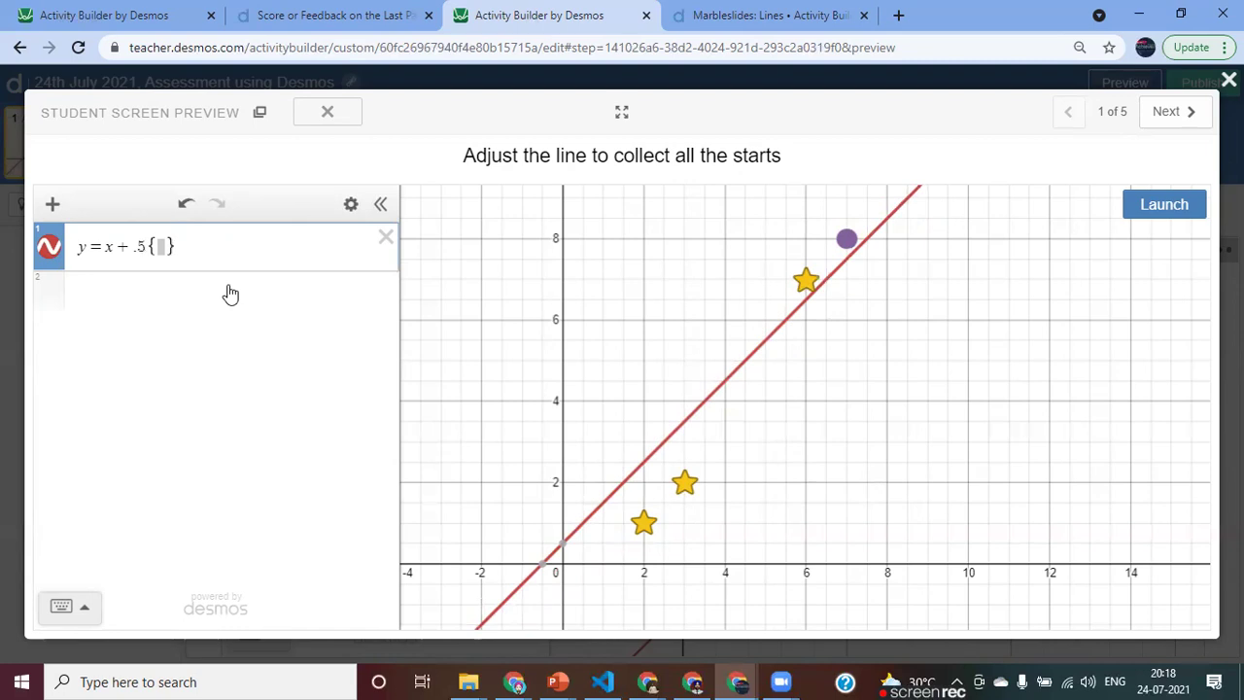
key(BackSpace)
text({x > )
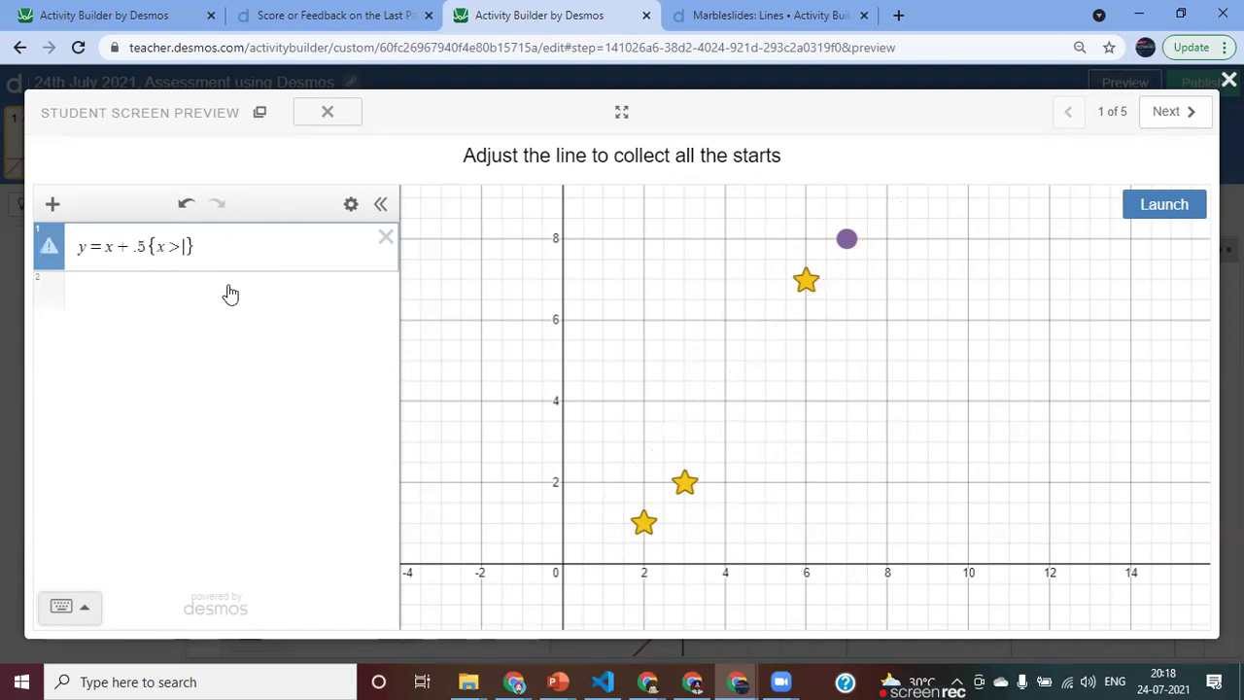
text(5)
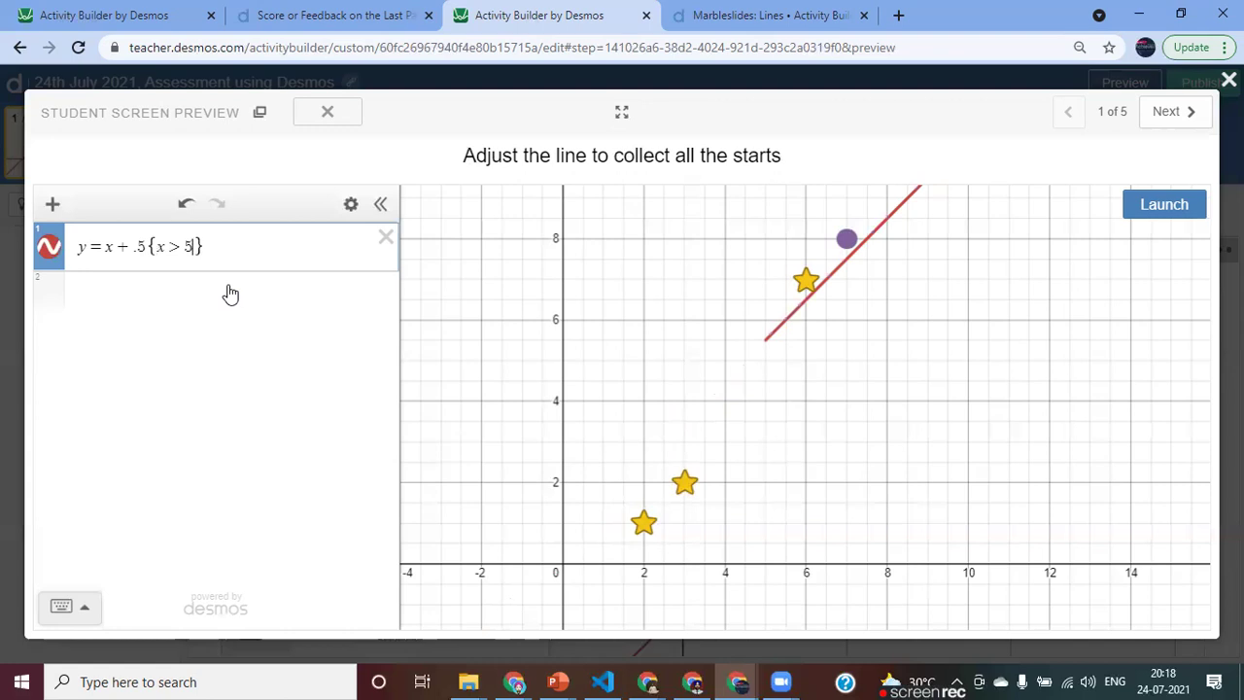
Step: Add a second line y = x − 1.5 in the student preview and launch the marble
click(230, 287)
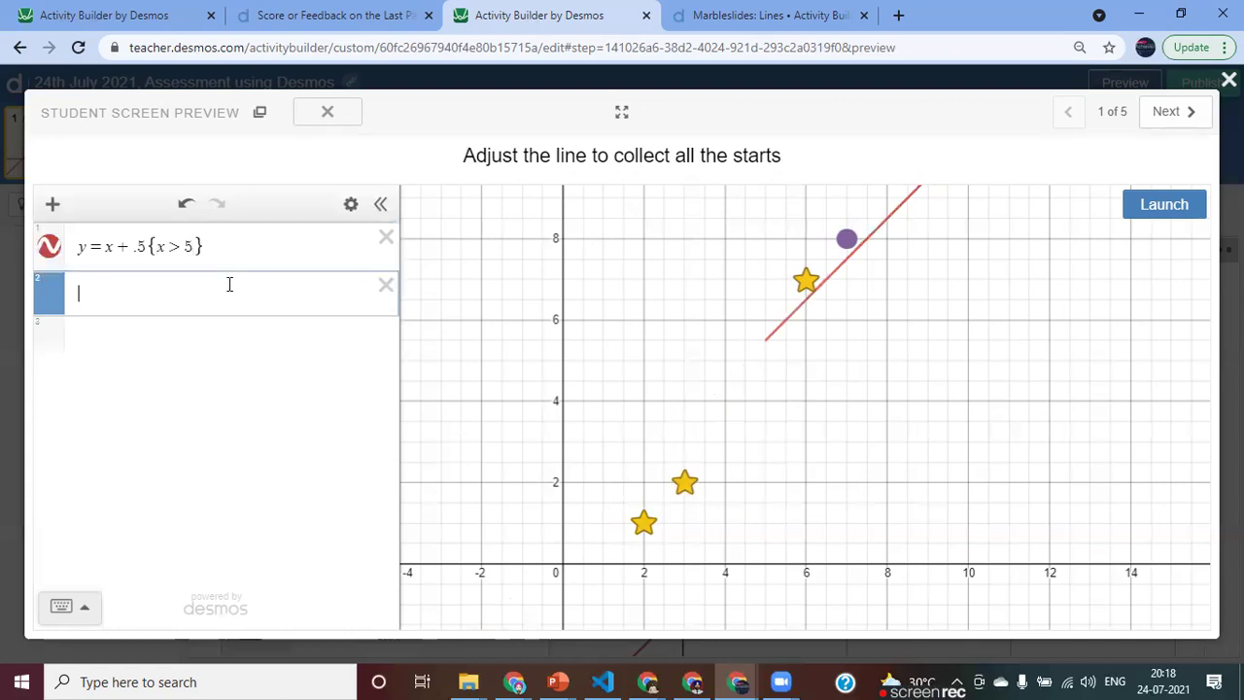
text(y)
text(x-2)
key(BackSpace)
text(1.5)
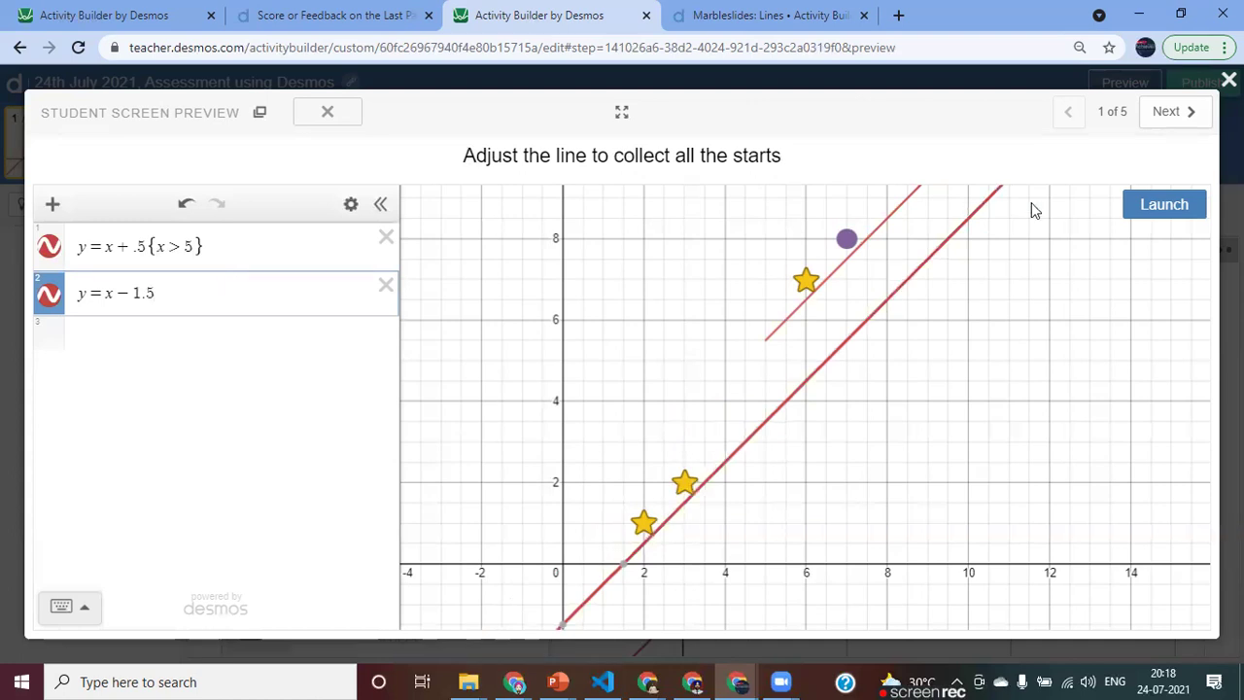
click(1164, 205)
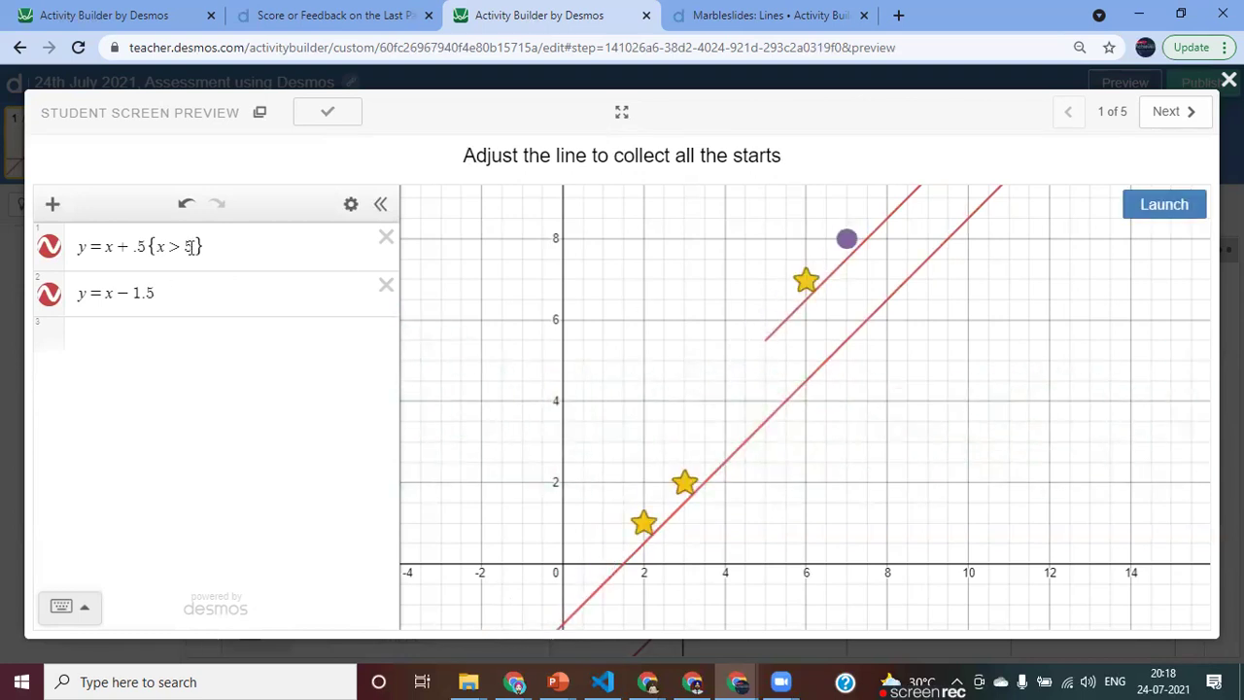
Step: Restrict the first line to x > 5.5, launch the marble again, and close the student preview
click(191, 246)
text(.5)
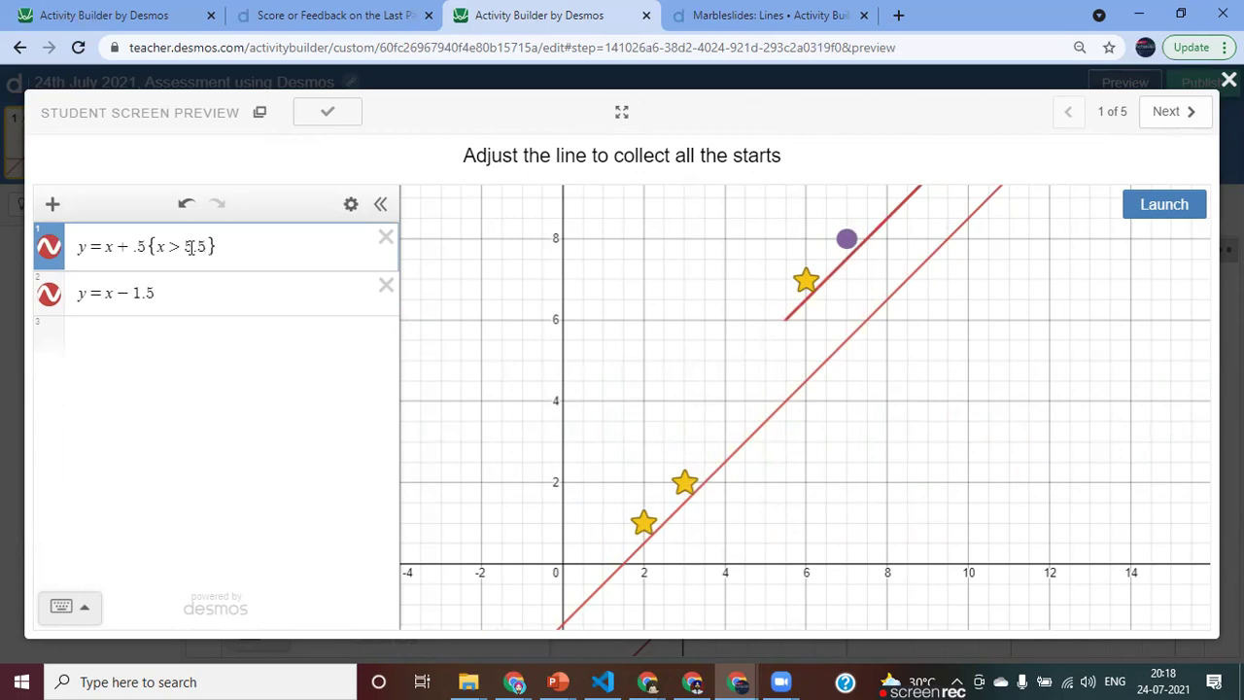
click(1148, 205)
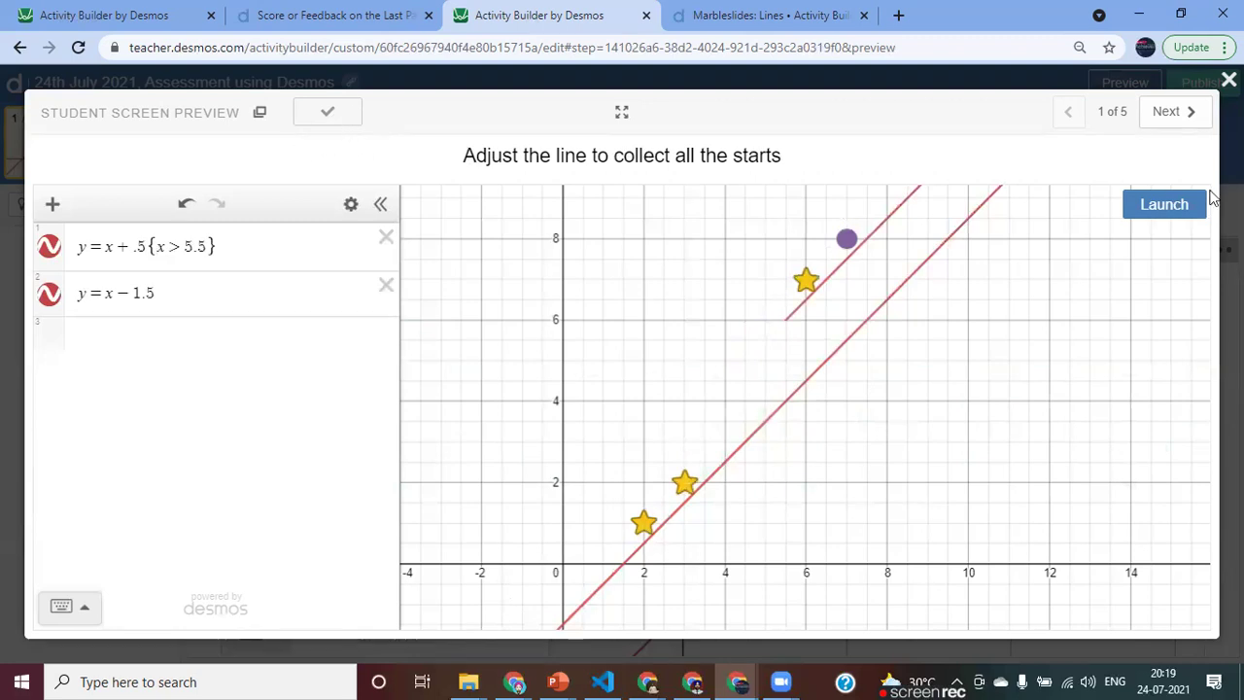
click(1229, 80)
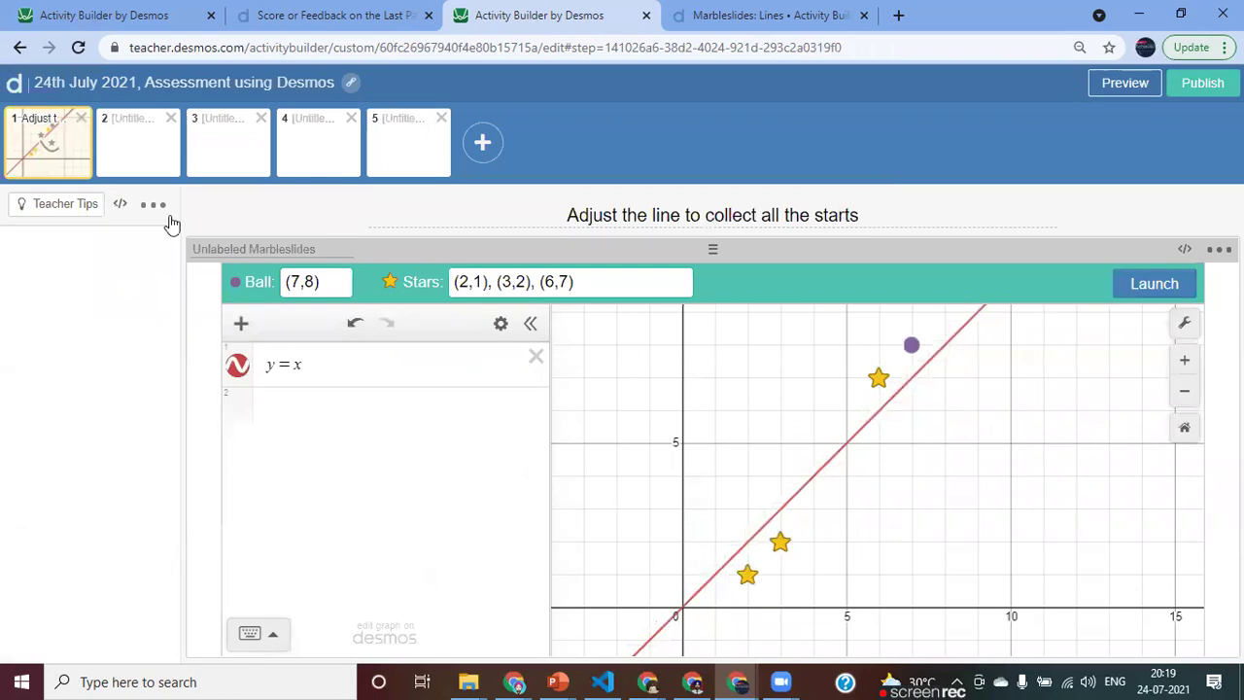
Step: Add a multiple-choice question and a note to the second screen of the activity
click(143, 156)
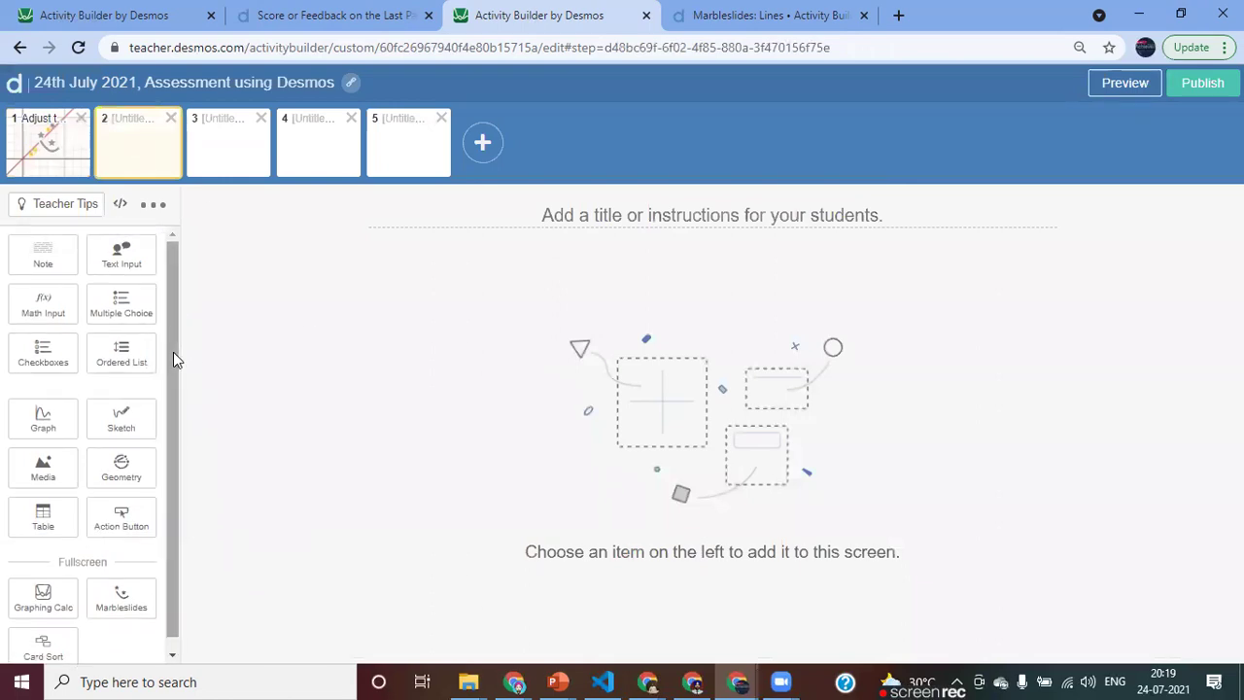
drag(175, 360, 179, 434)
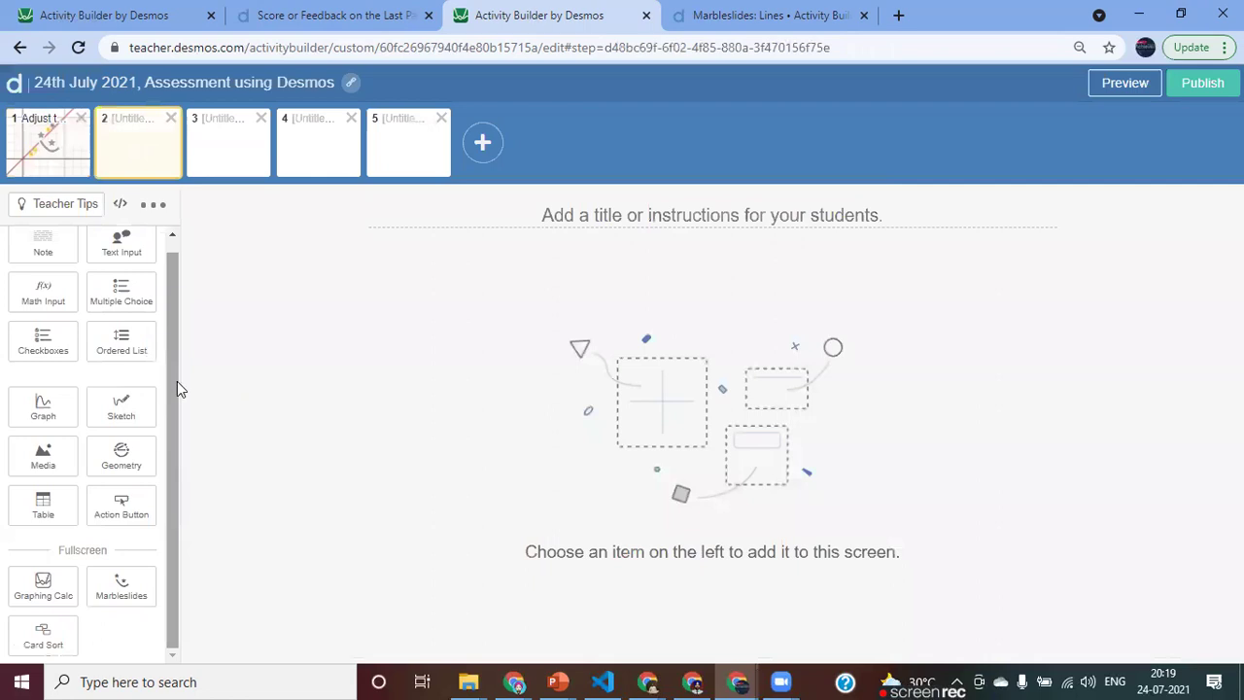
drag(176, 381, 171, 308)
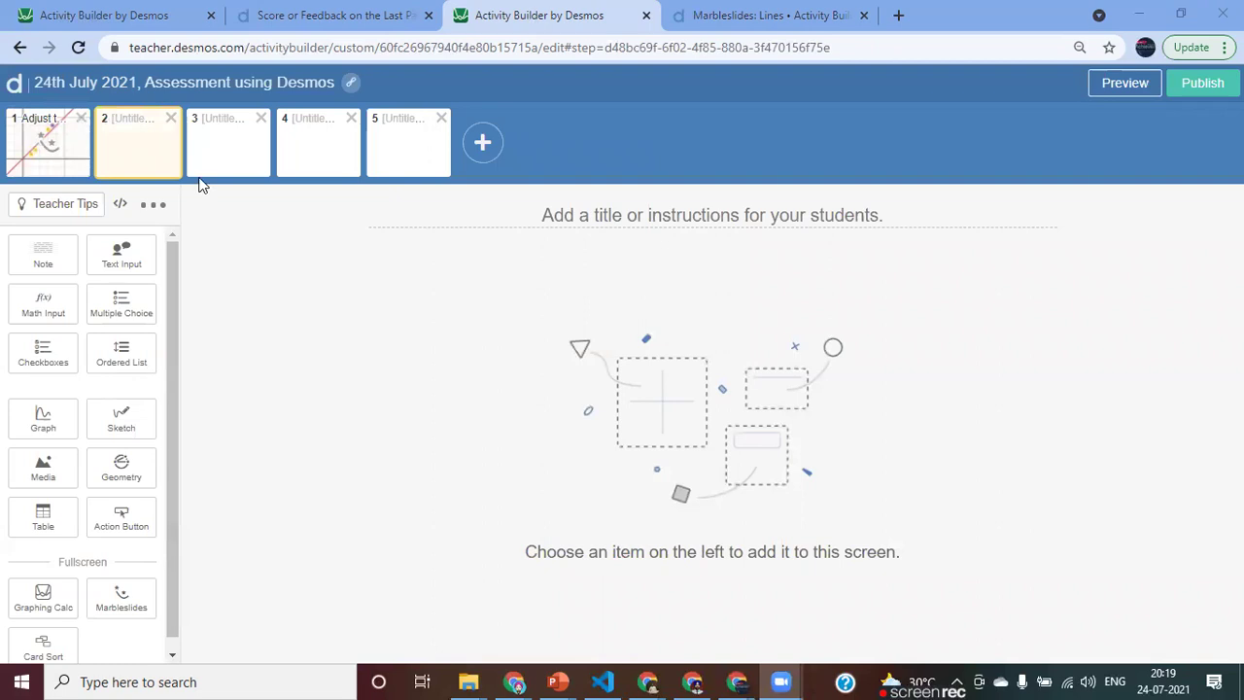
click(124, 317)
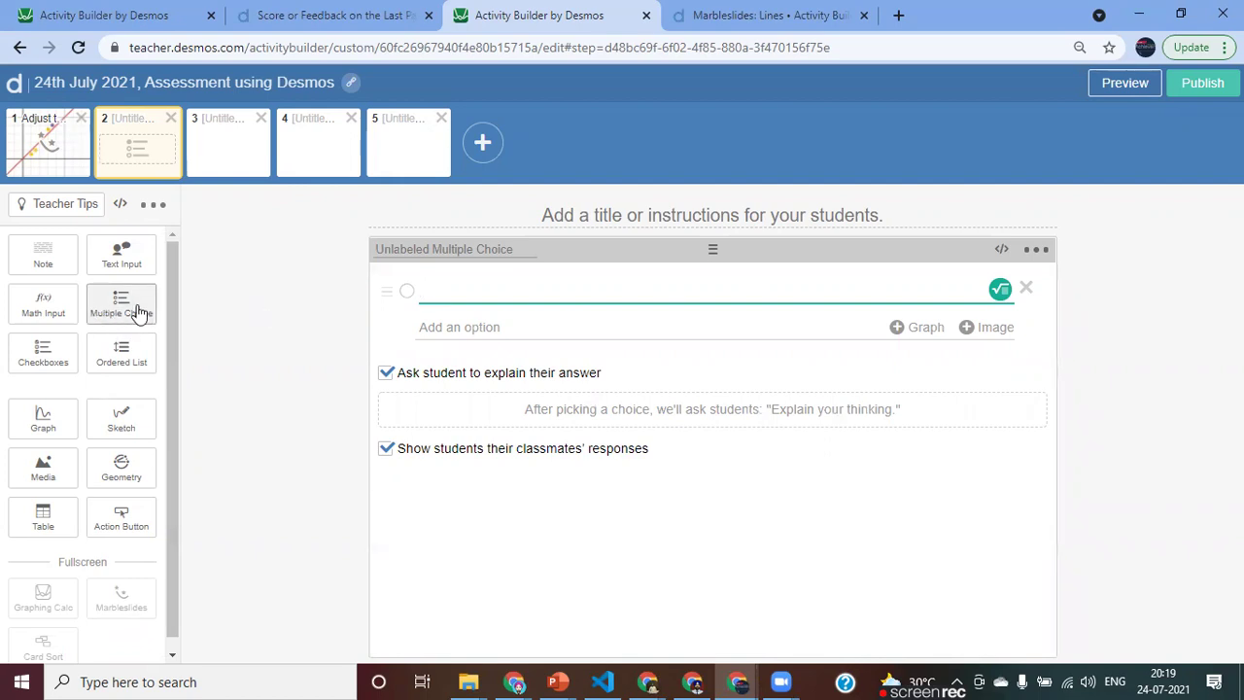
click(598, 216)
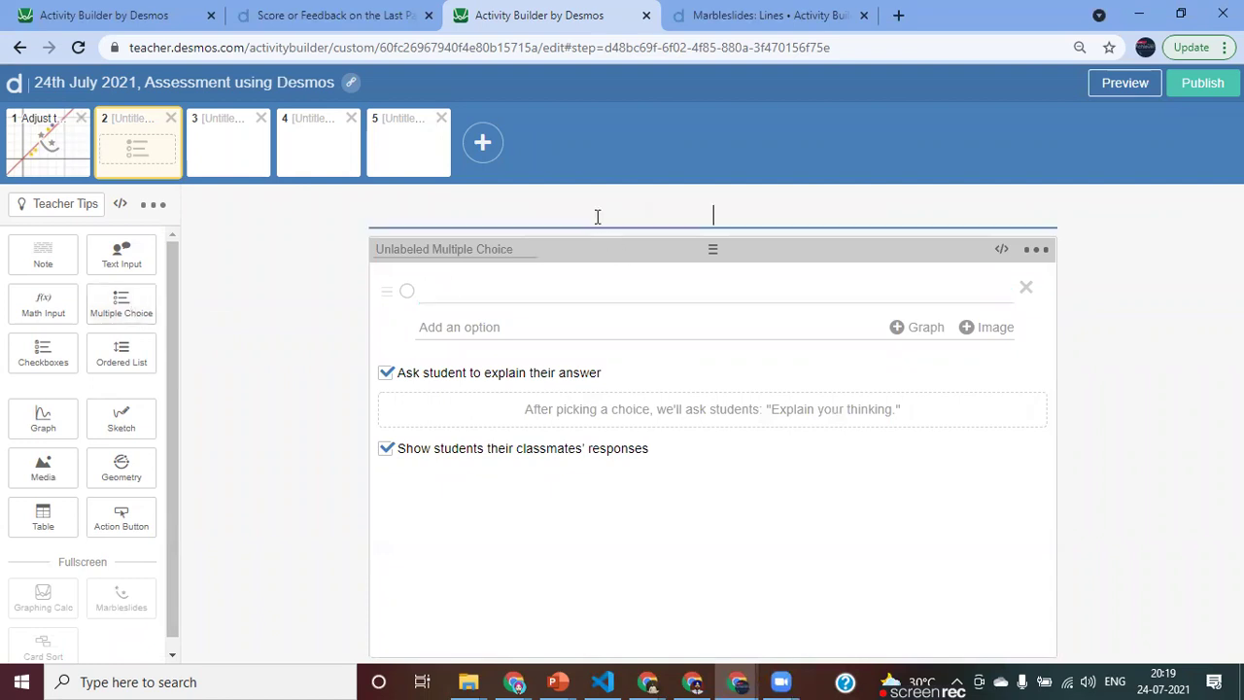
click(45, 259)
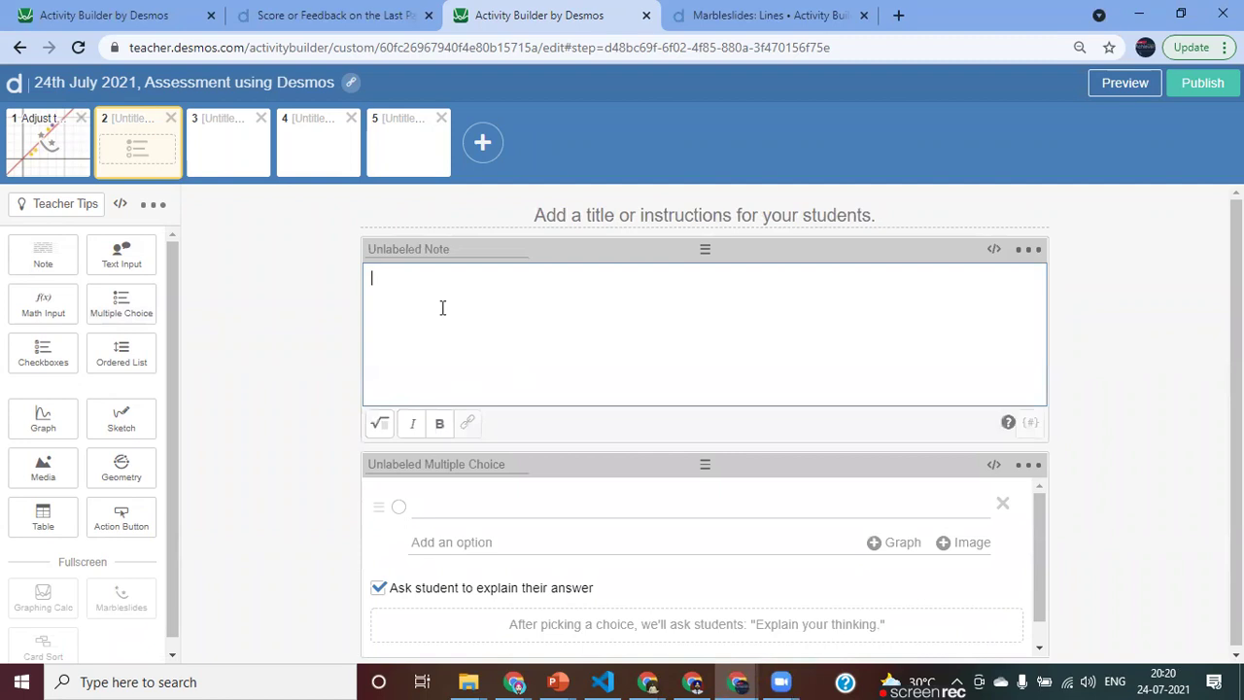
scroll(428, 515, down, 1)
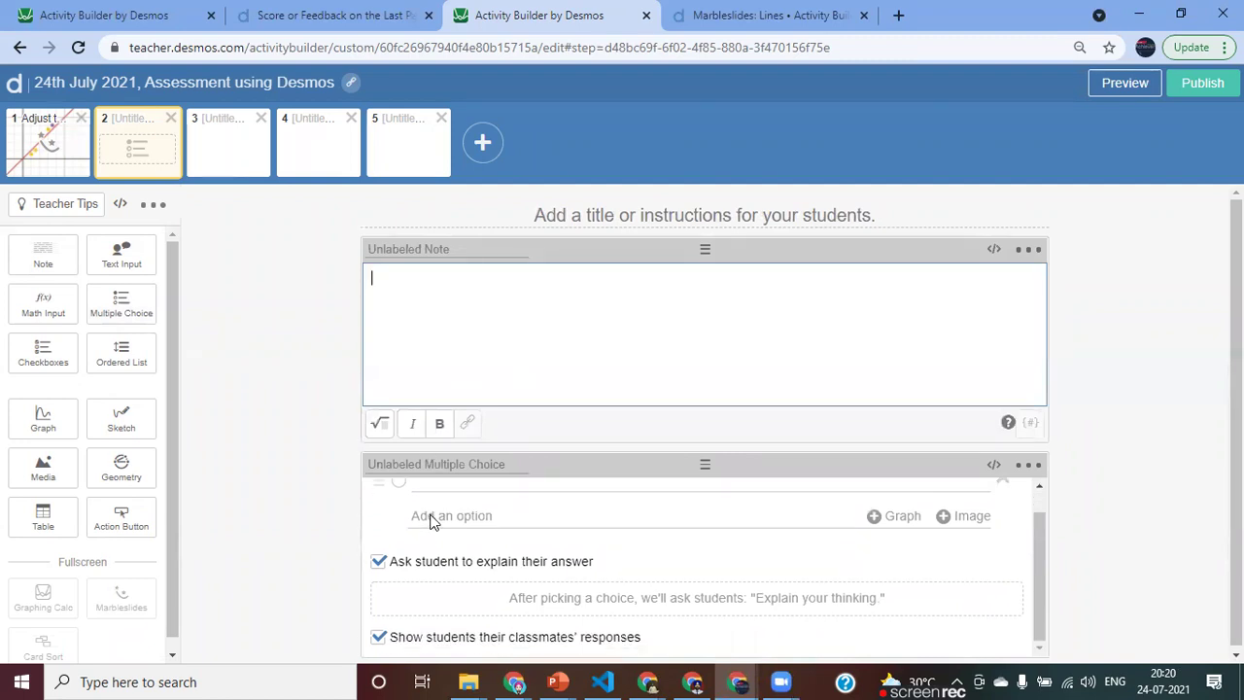
scroll(462, 504, up, 1)
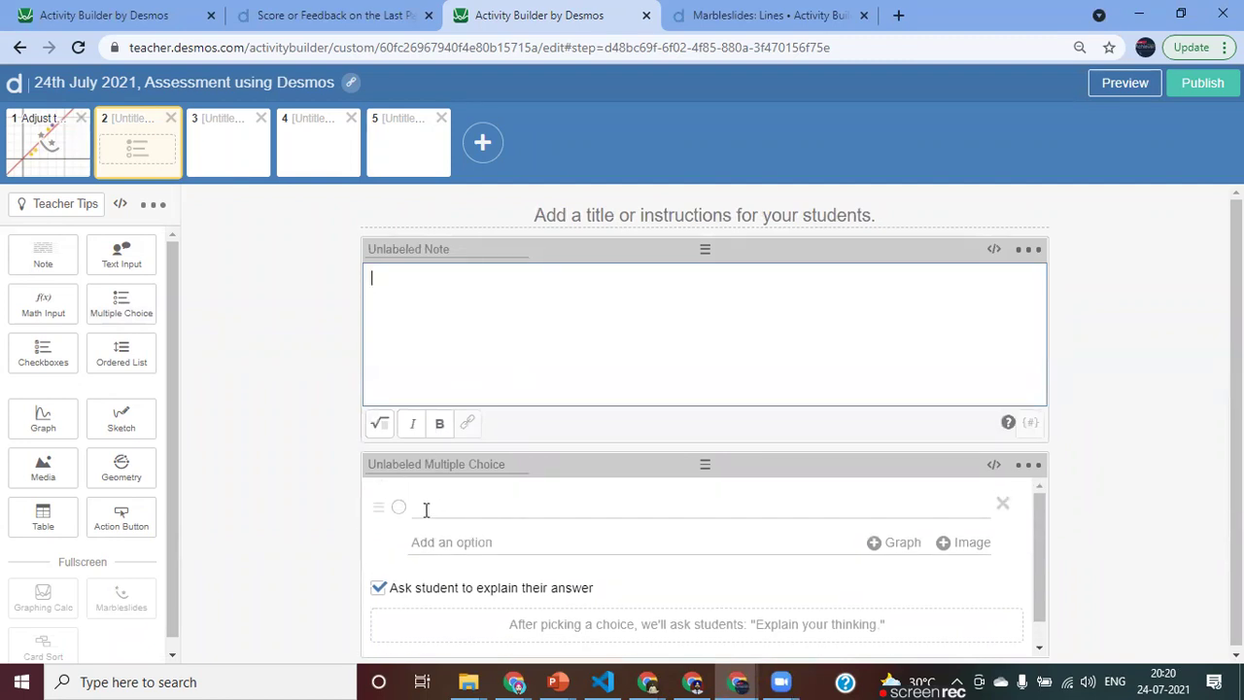
Step: Turn off asking students to explain their answer and write "x+9 =13." and "Find x" on separate lines in the note
click(378, 589)
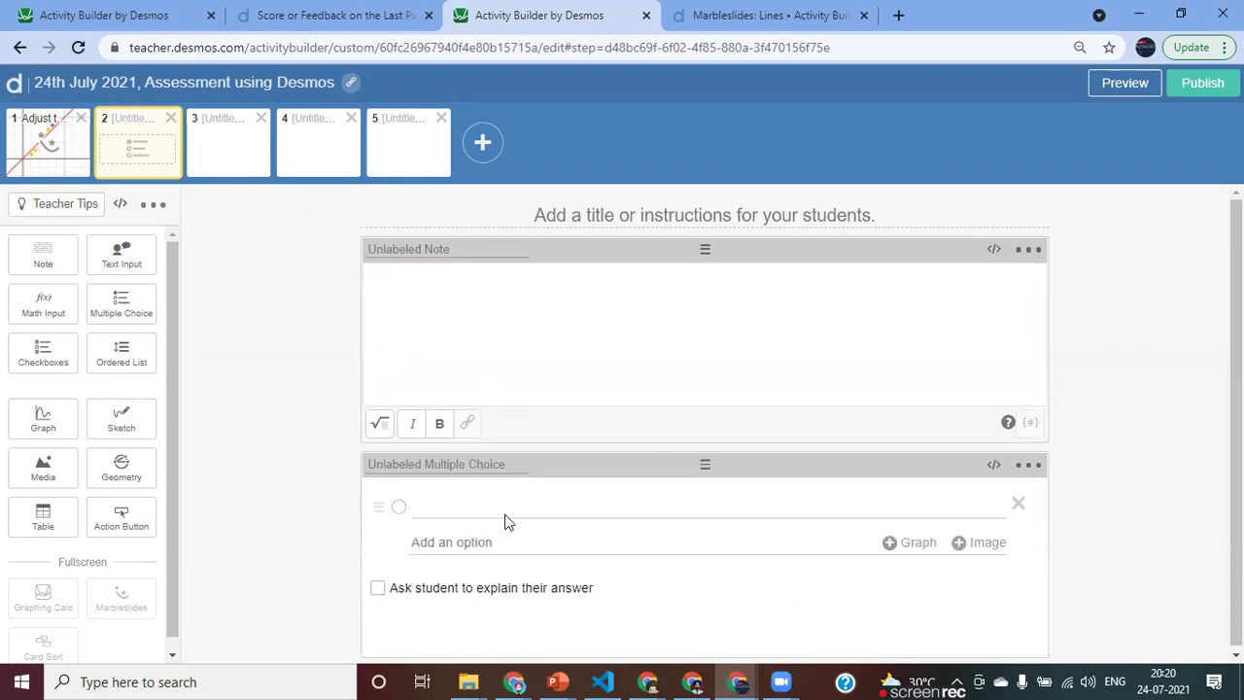
click(398, 293)
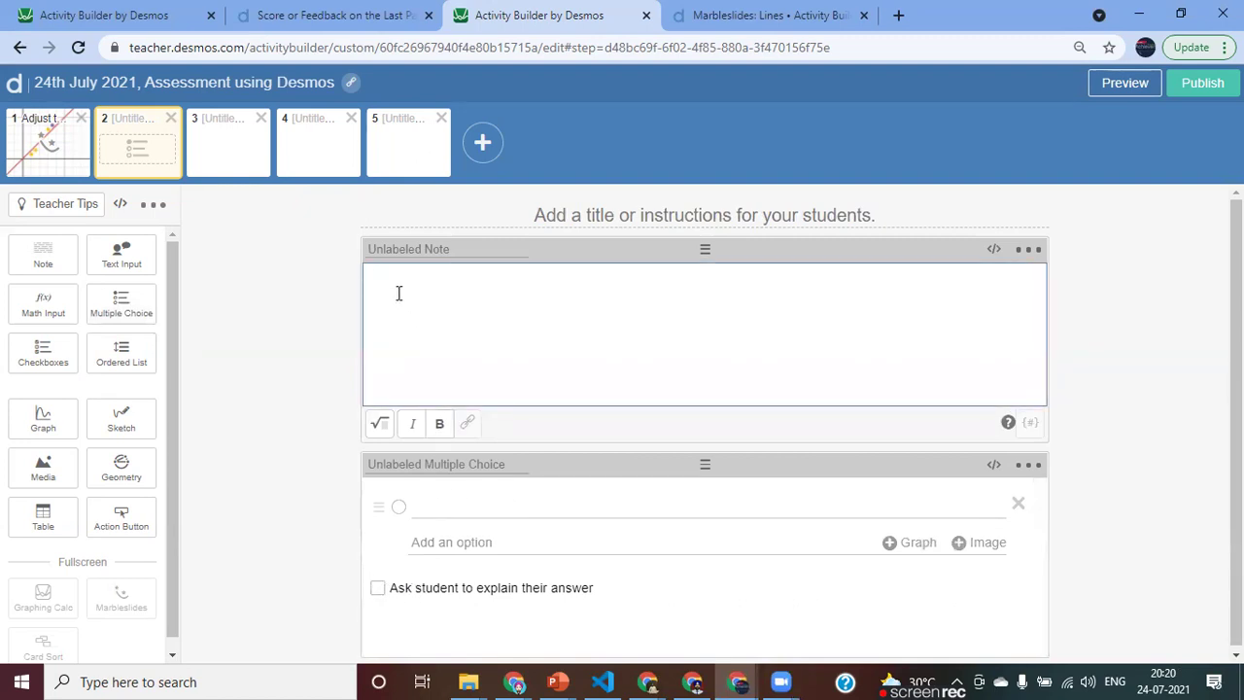
text(x+9 =)
text(13. )
text(Find x)
key(Return)
Step: Enter the answer options x=4, x=-4 and x=13-9 in the multiple-choice question, marking x=4 as correct
click(400, 511)
click(429, 508)
text(x=)
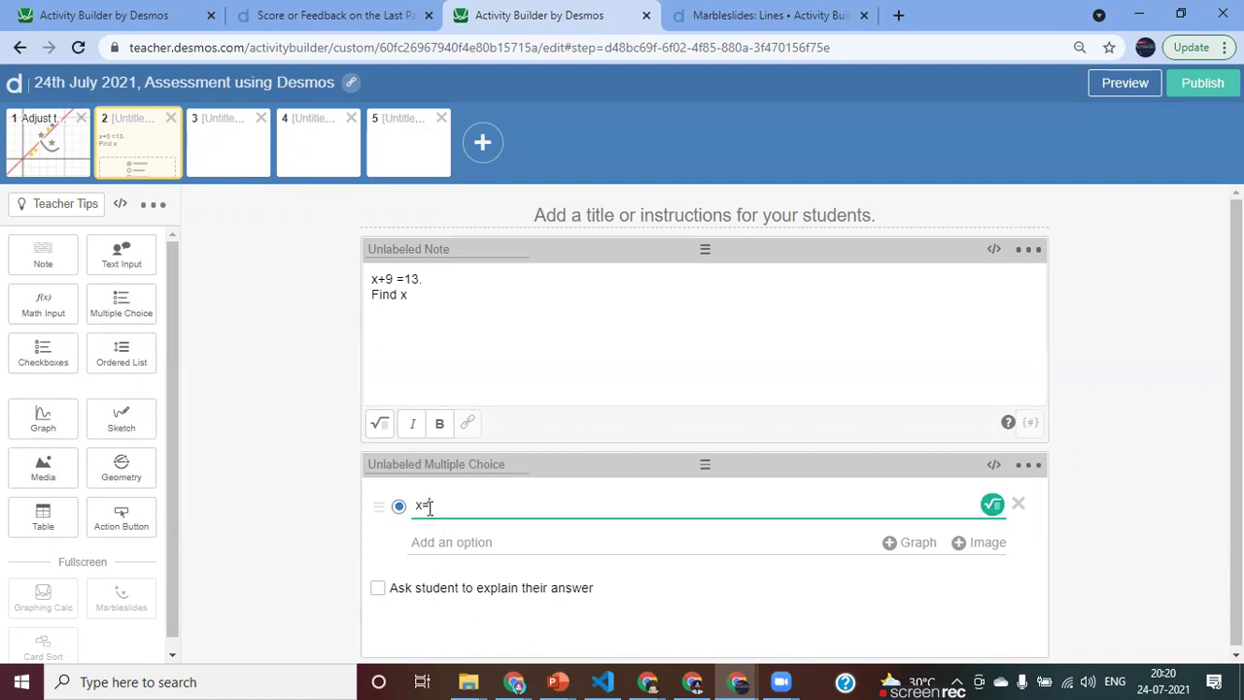
text(4)
click(420, 543)
text(x=-4)
click(425, 580)
text(x=)
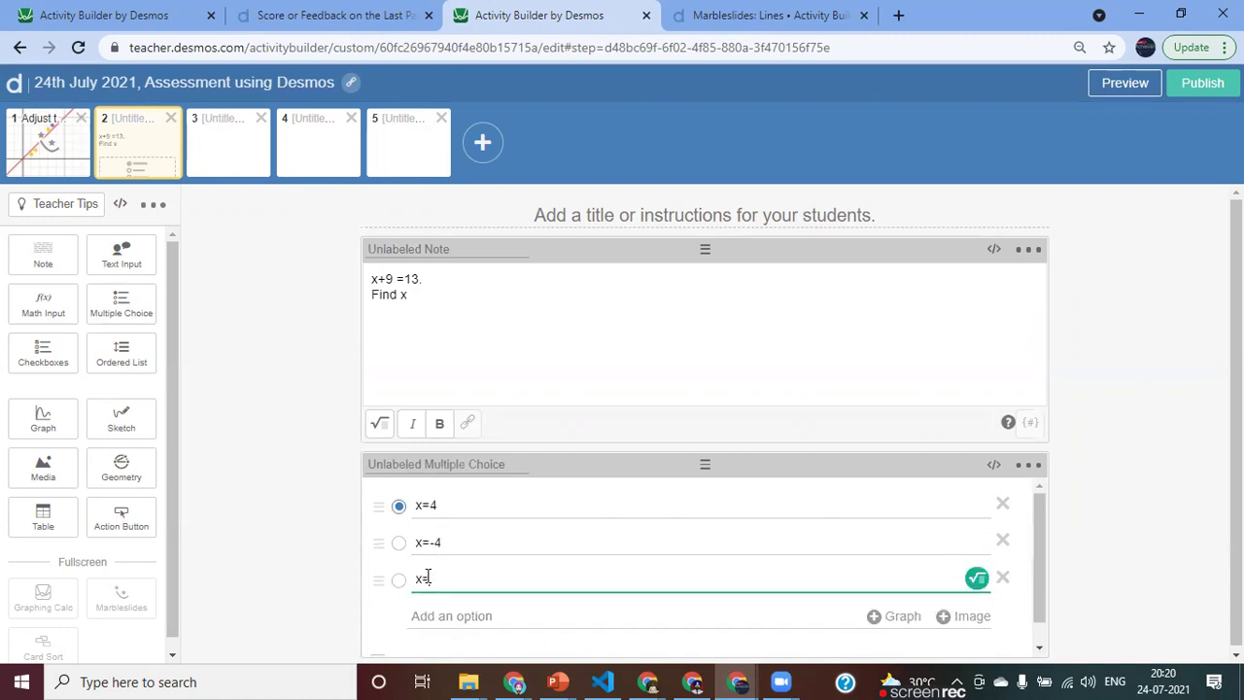
text(13-9)
Step: Convert the multiple-choice question to checkboxes and also mark x=13-9 as correct
click(1030, 468)
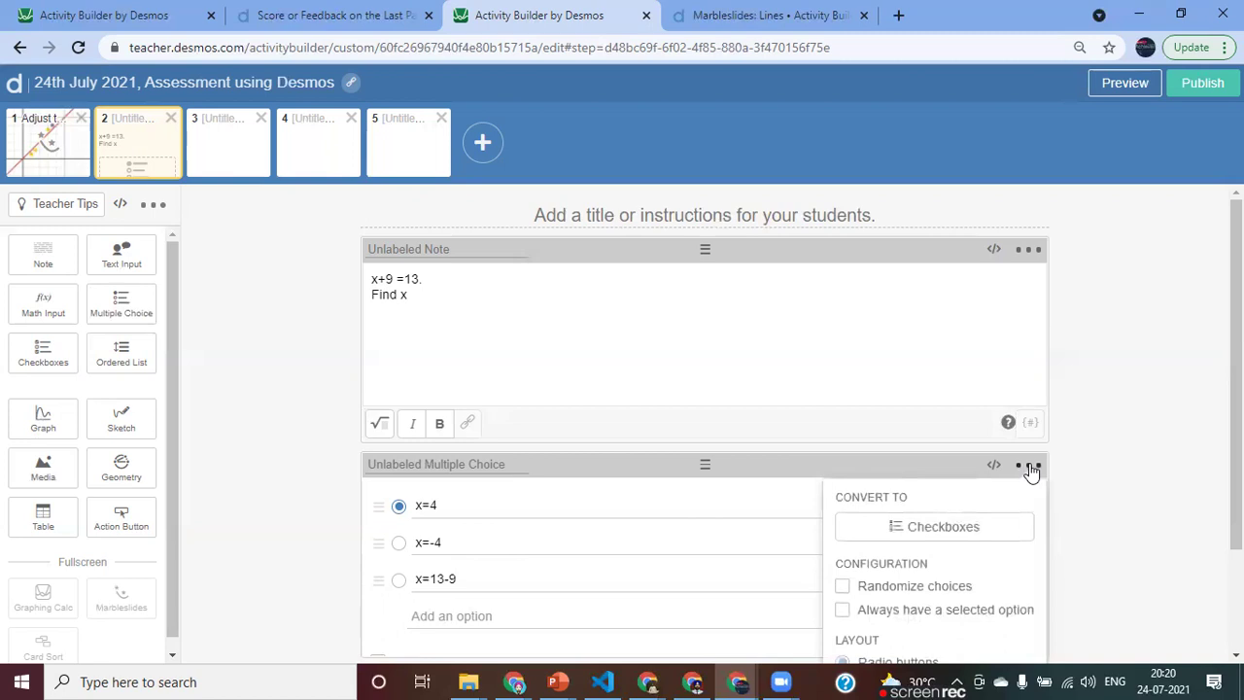
click(924, 530)
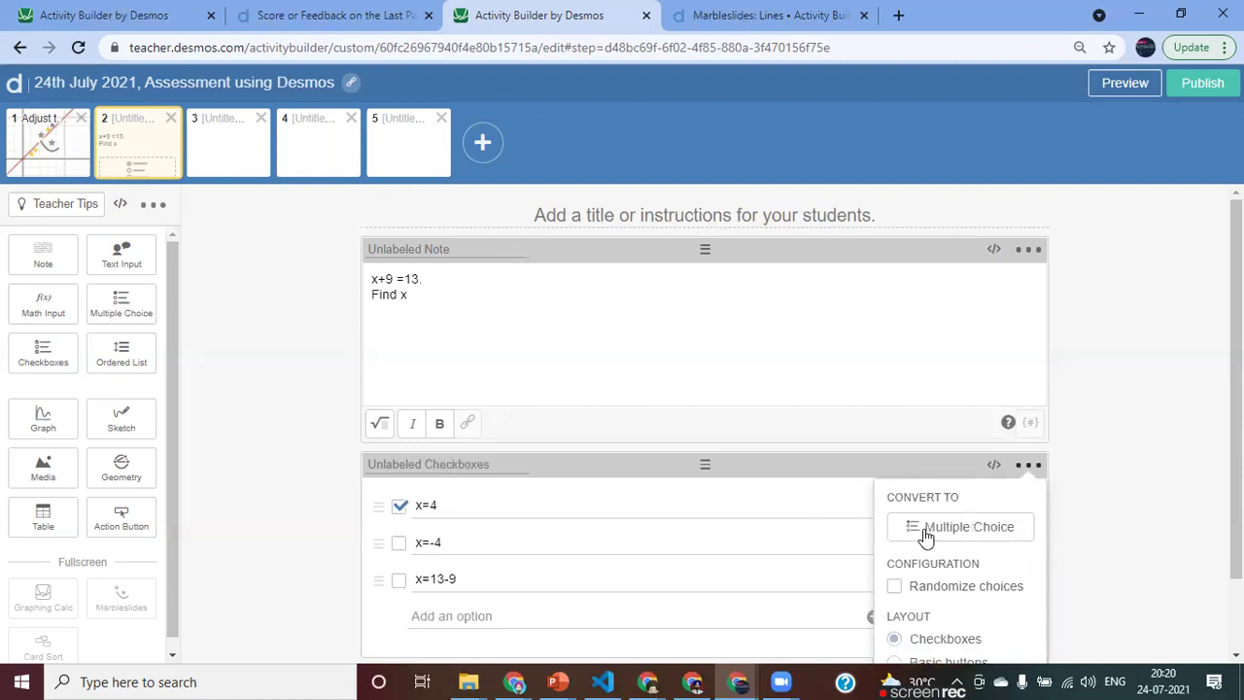
click(401, 583)
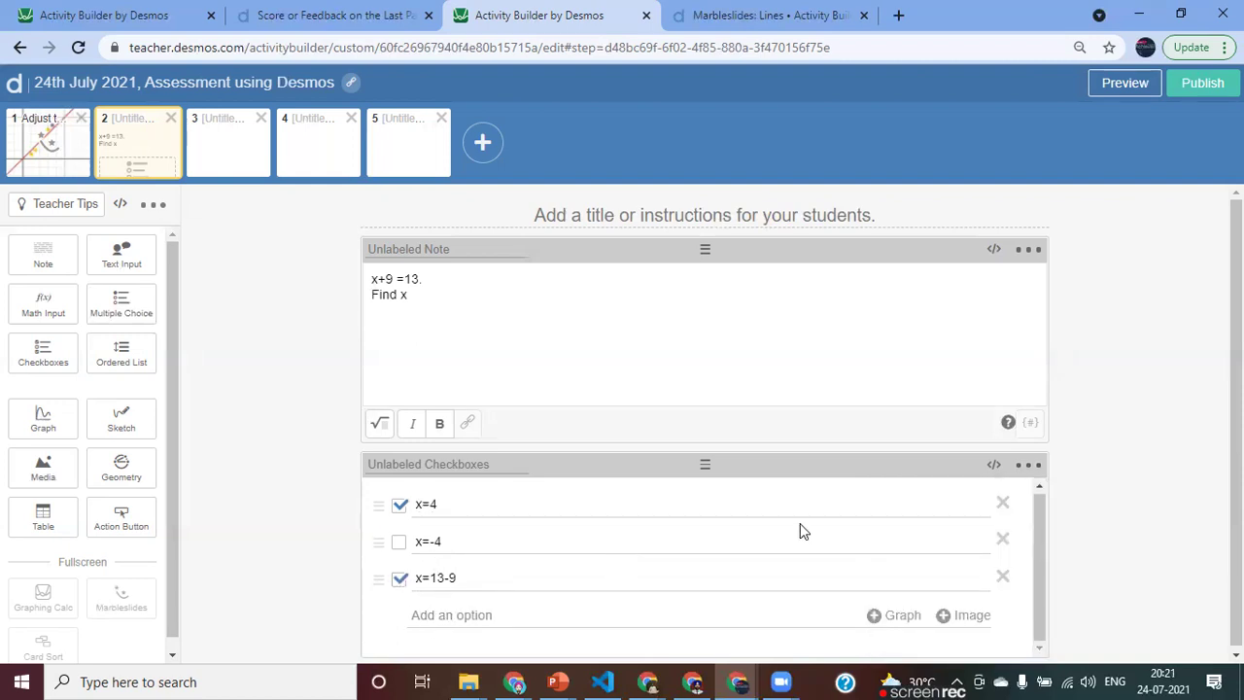
Step: Preview the checkbox question as a student, select all three options, deselect x=-4, and close the preview
click(1123, 85)
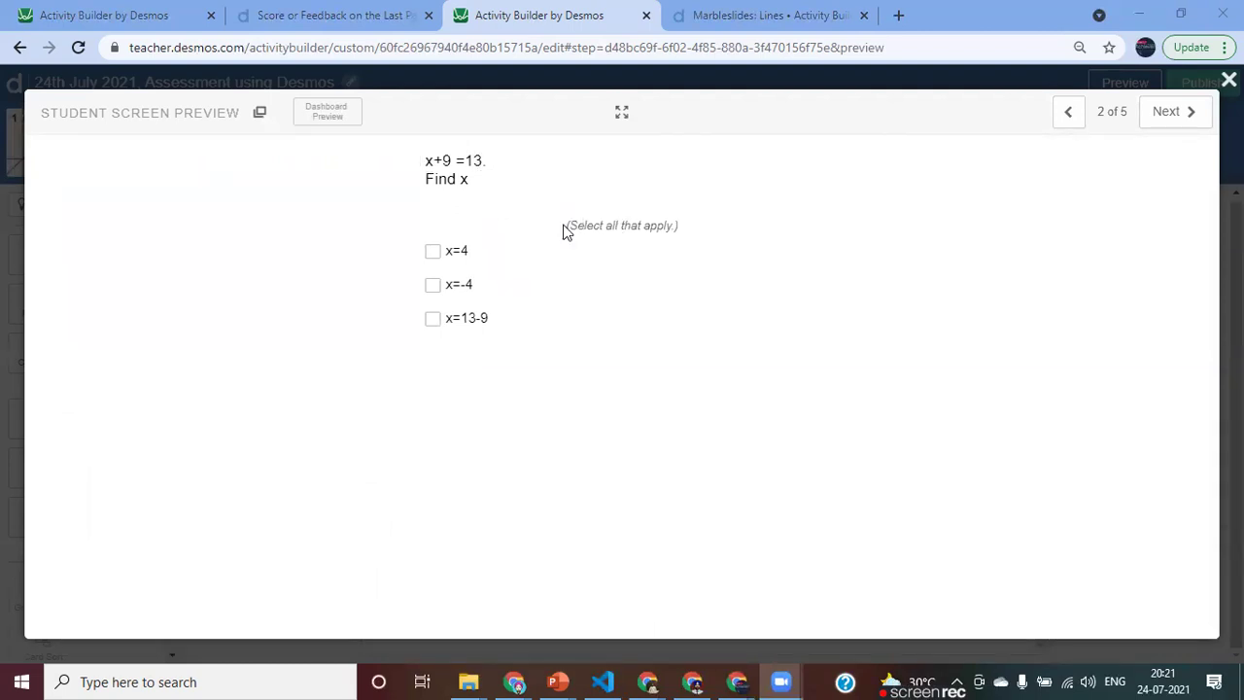
drag(570, 224, 687, 239)
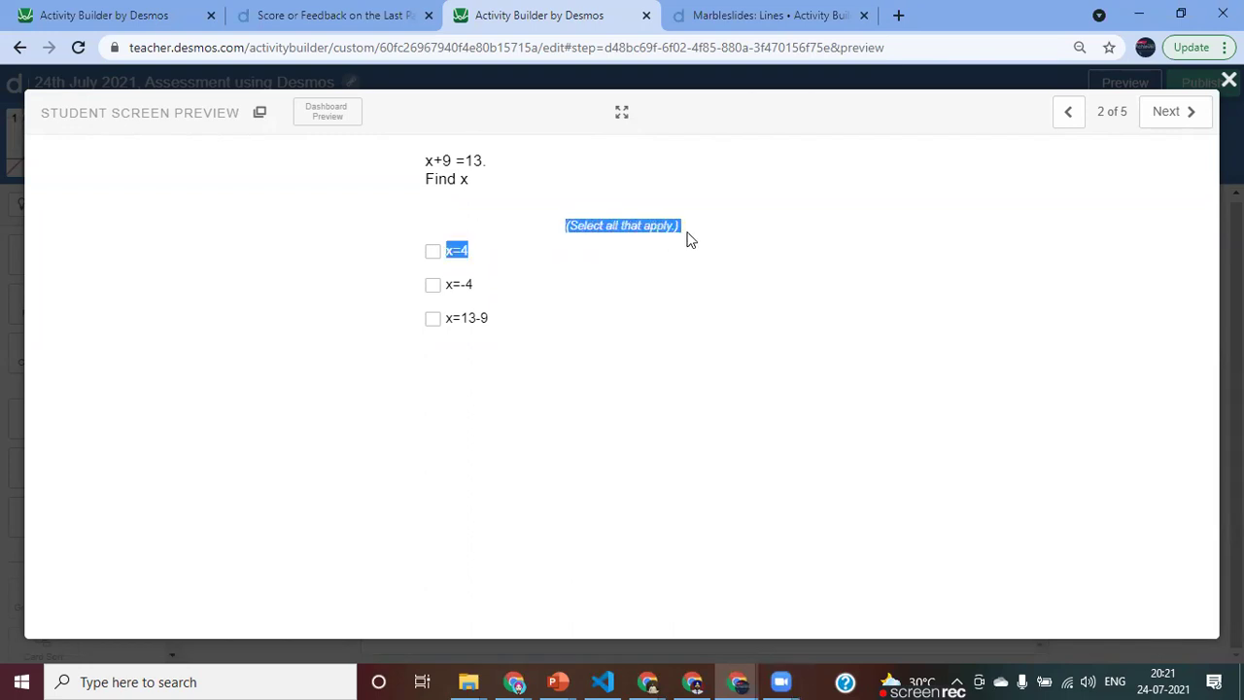
click(687, 239)
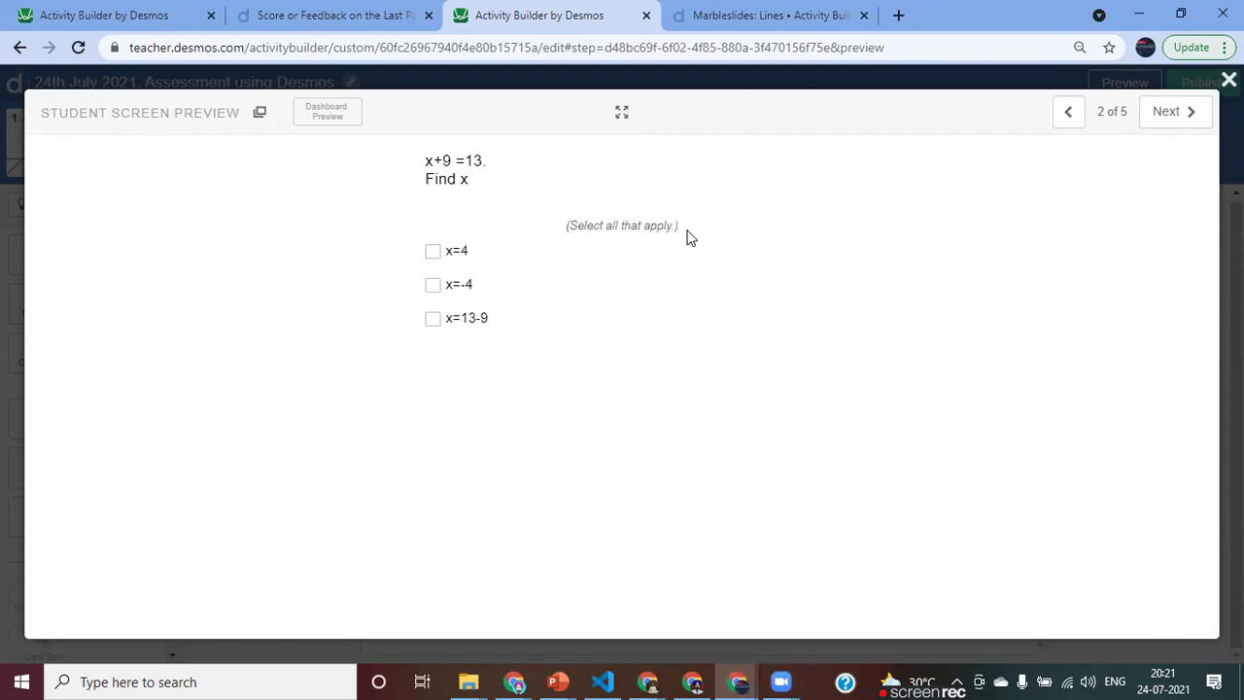
click(434, 252)
click(434, 291)
click(433, 325)
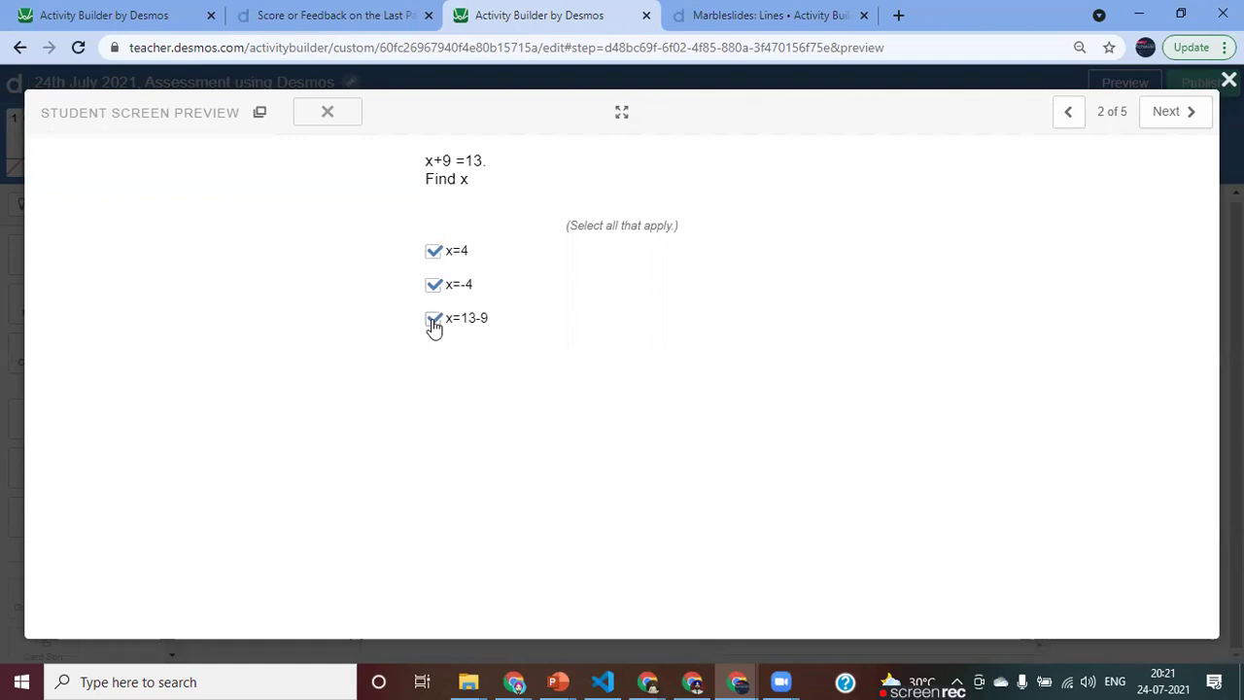
click(432, 285)
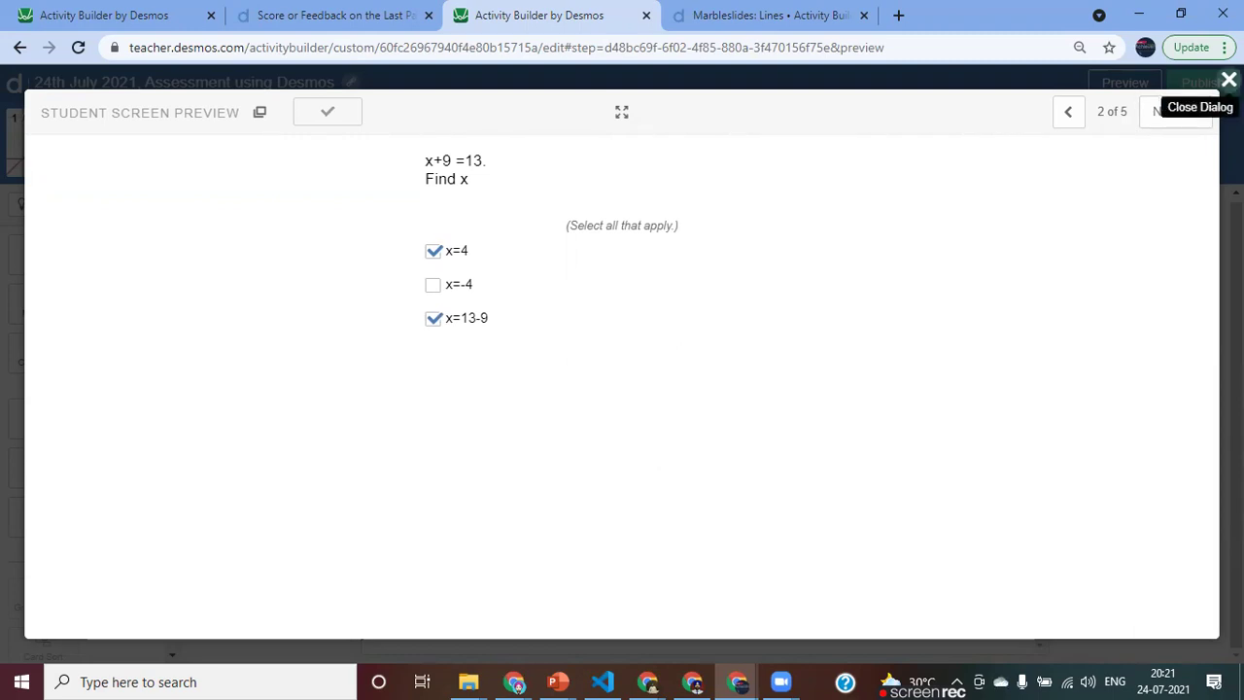
click(1229, 80)
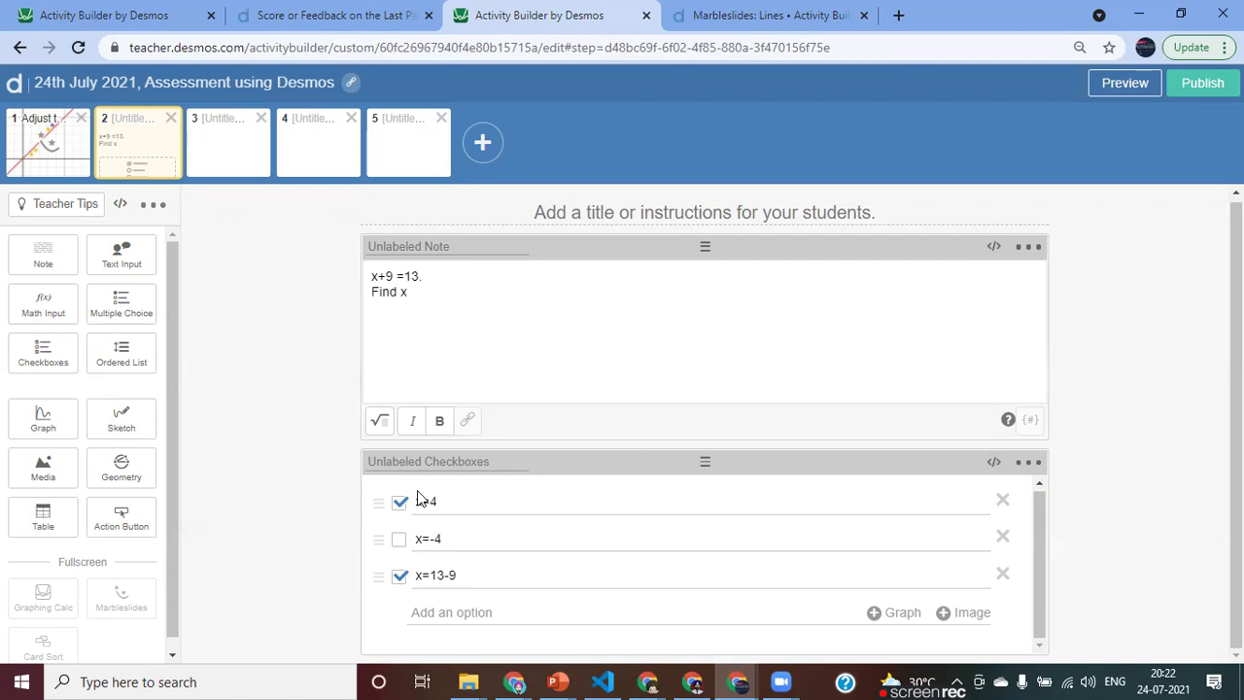
Step: Unmark the third answer option as correct and shorten its text to x=13
click(400, 575)
click(462, 576)
key(BackSpace)
key(BackSpace)
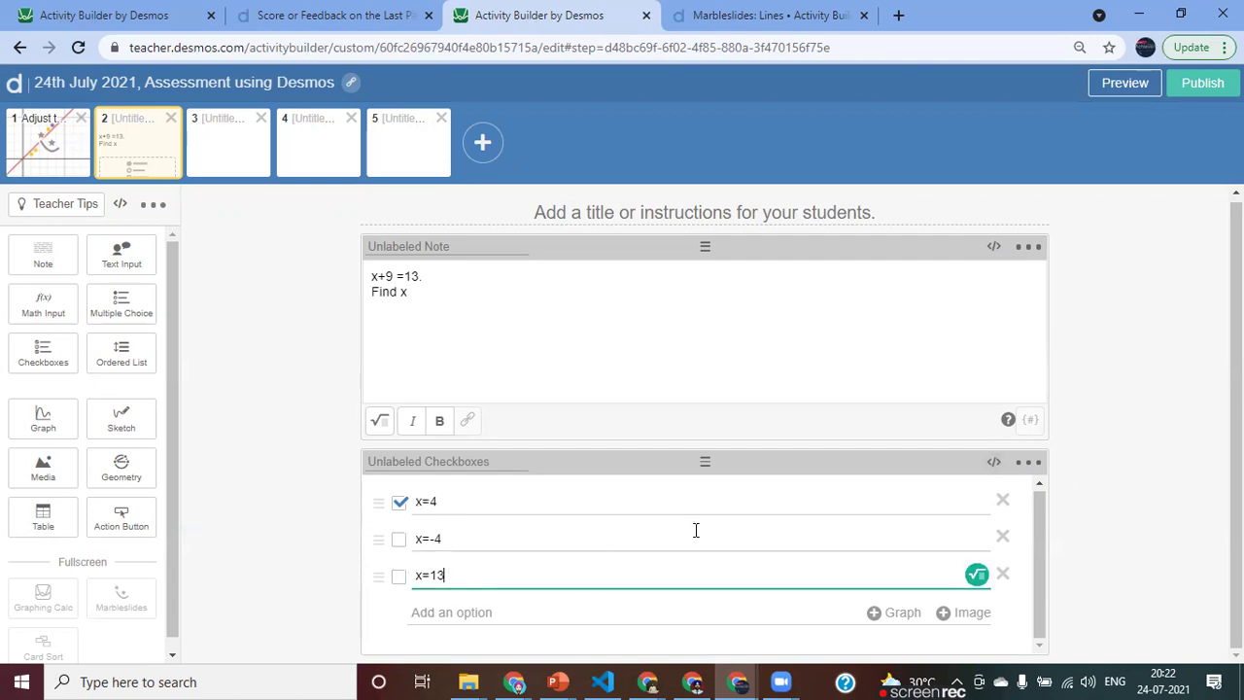
Step: Convert the checkboxes to multiple choice and turn on asking students to explain their answer
click(1026, 463)
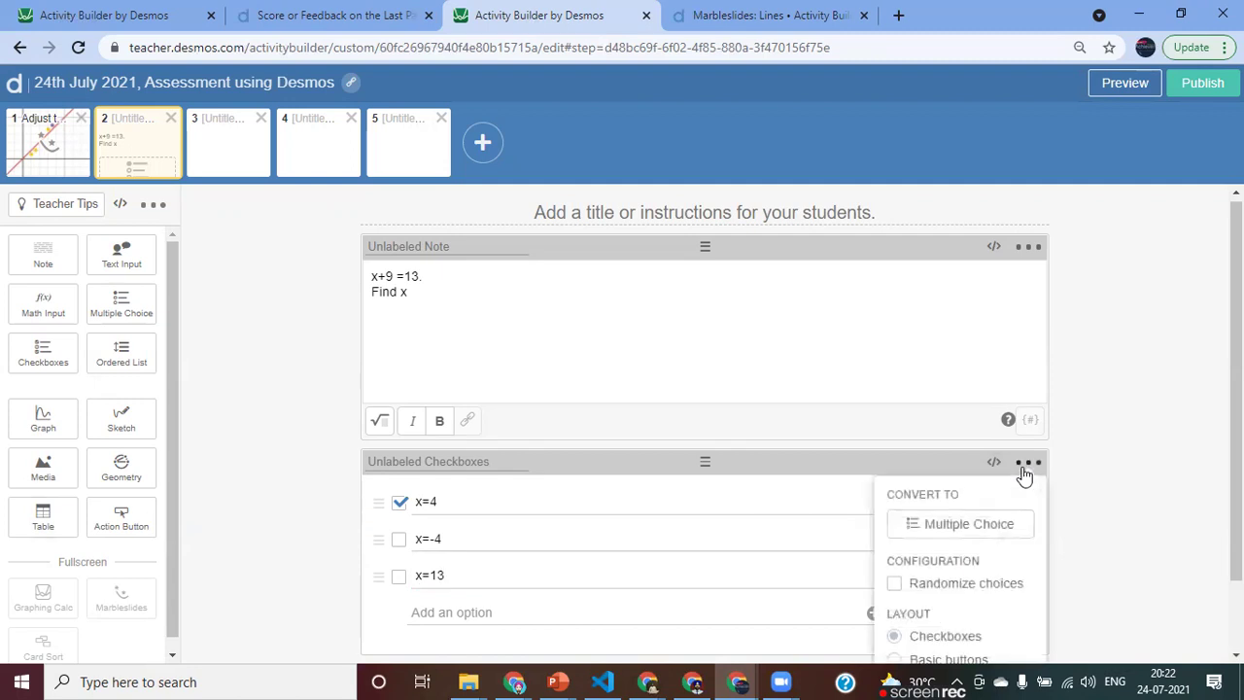
click(960, 530)
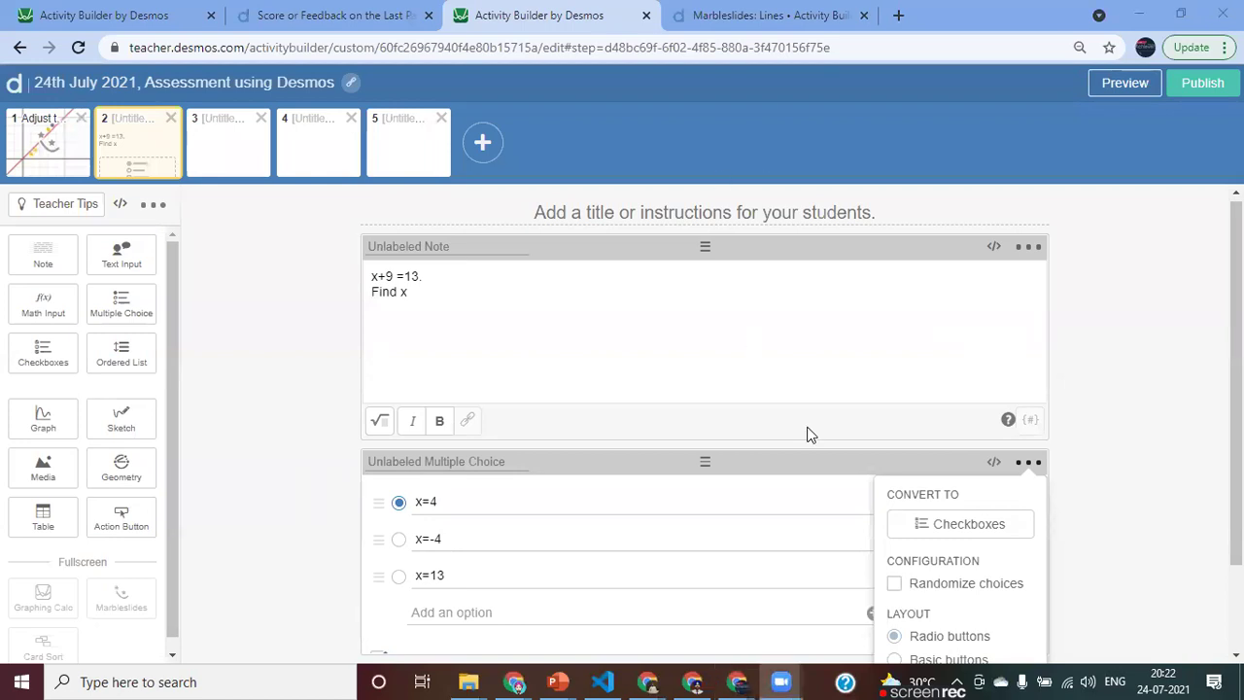
scroll(982, 563, down, 1)
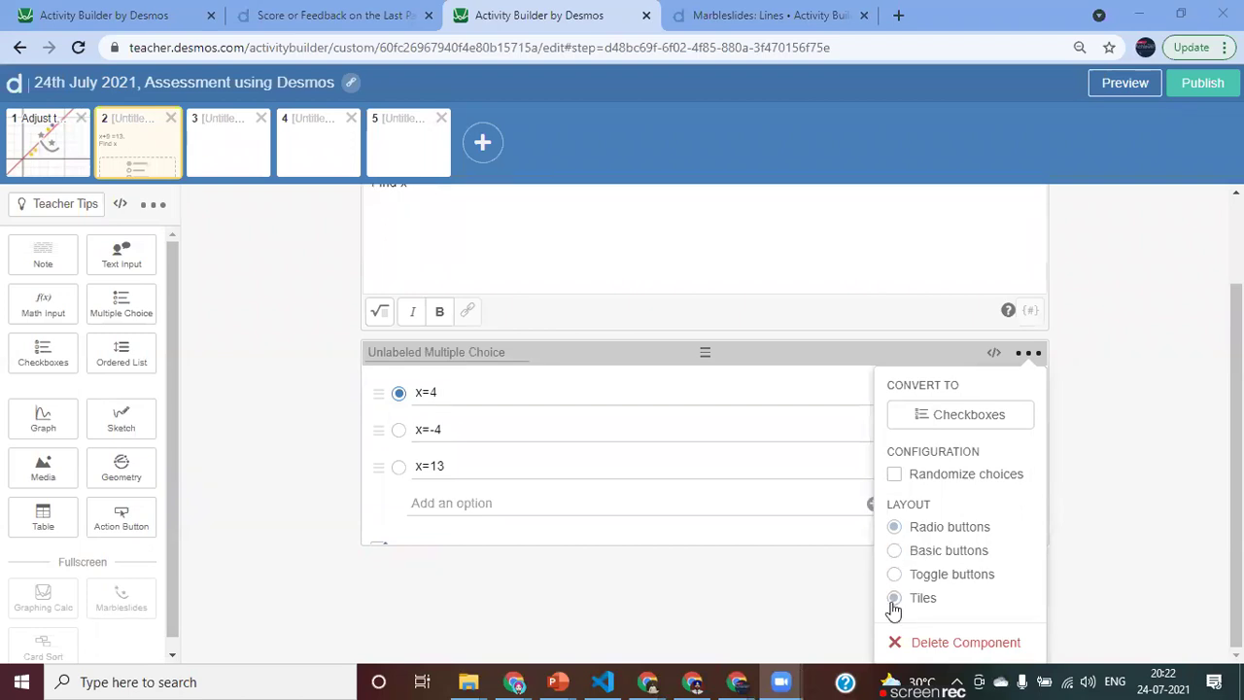
click(577, 553)
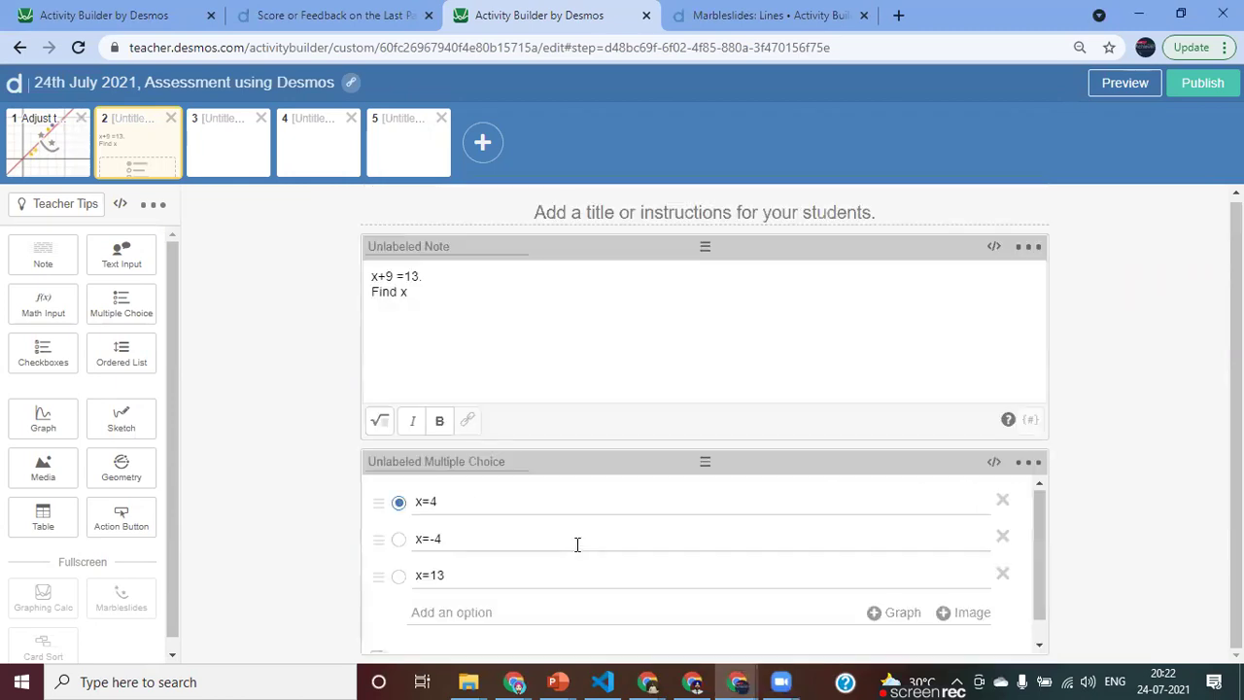
scroll(599, 579, down, 1)
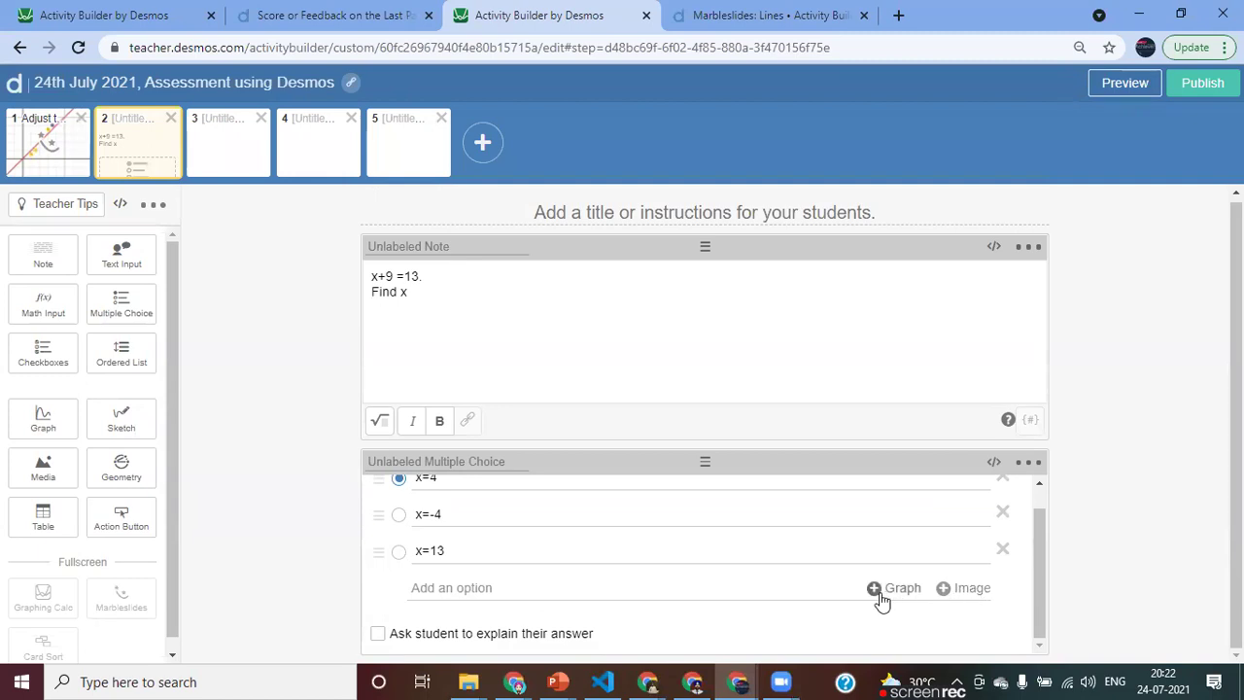
click(425, 641)
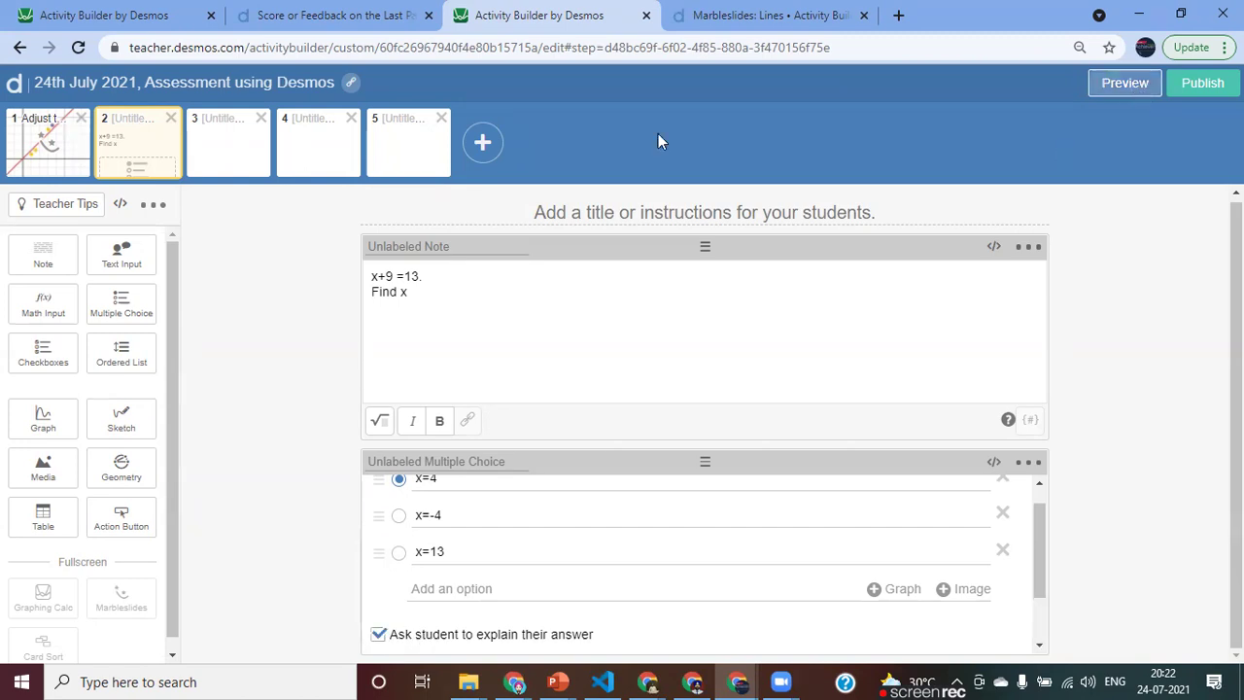
Step: Open the student preview and try each answer option, finishing with x=4 selected and the explanation box active
click(1125, 83)
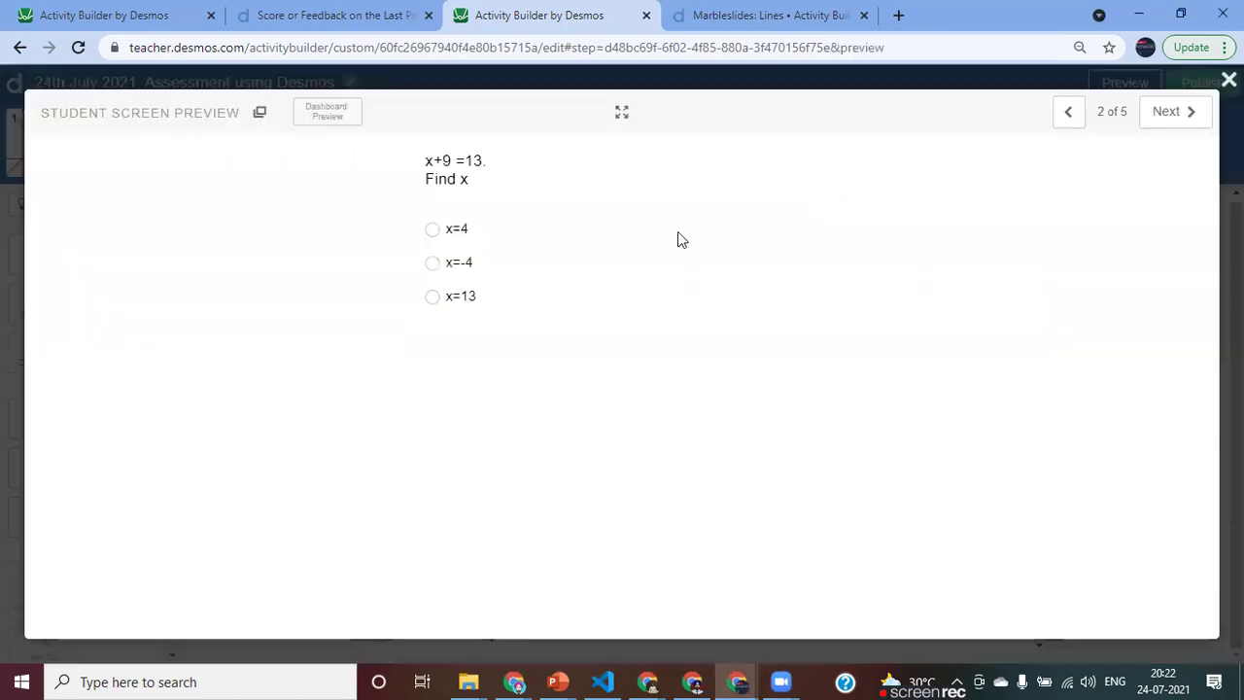
click(433, 230)
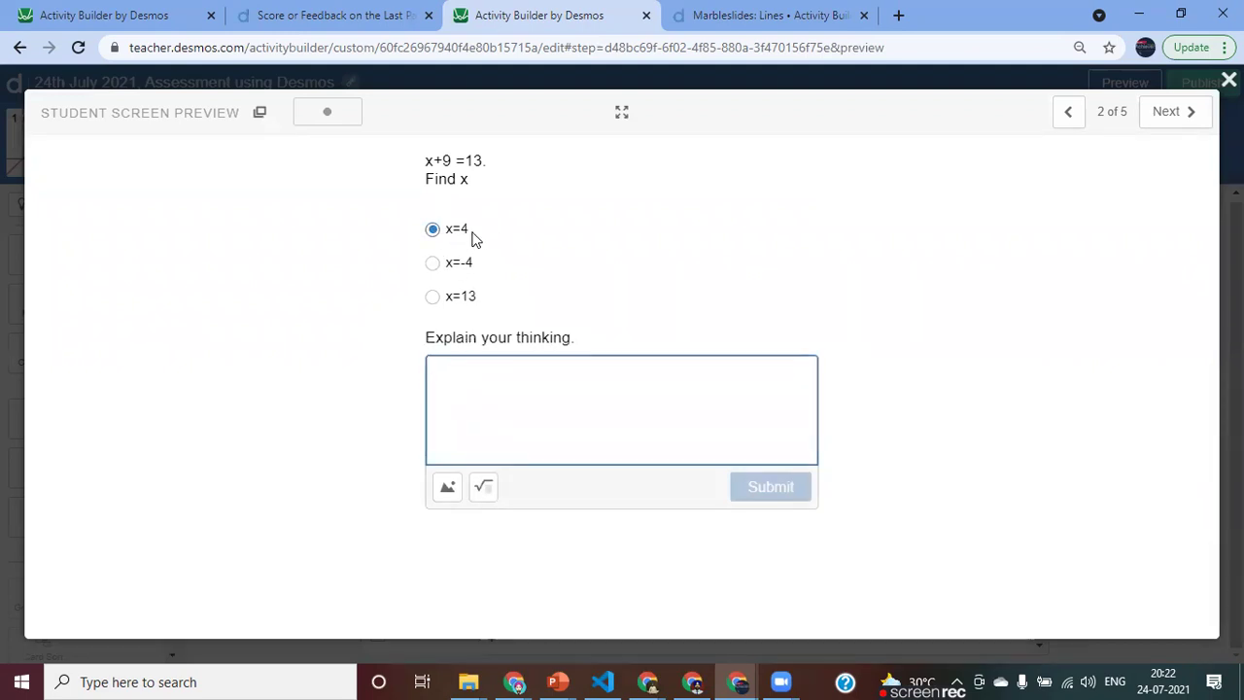
click(432, 264)
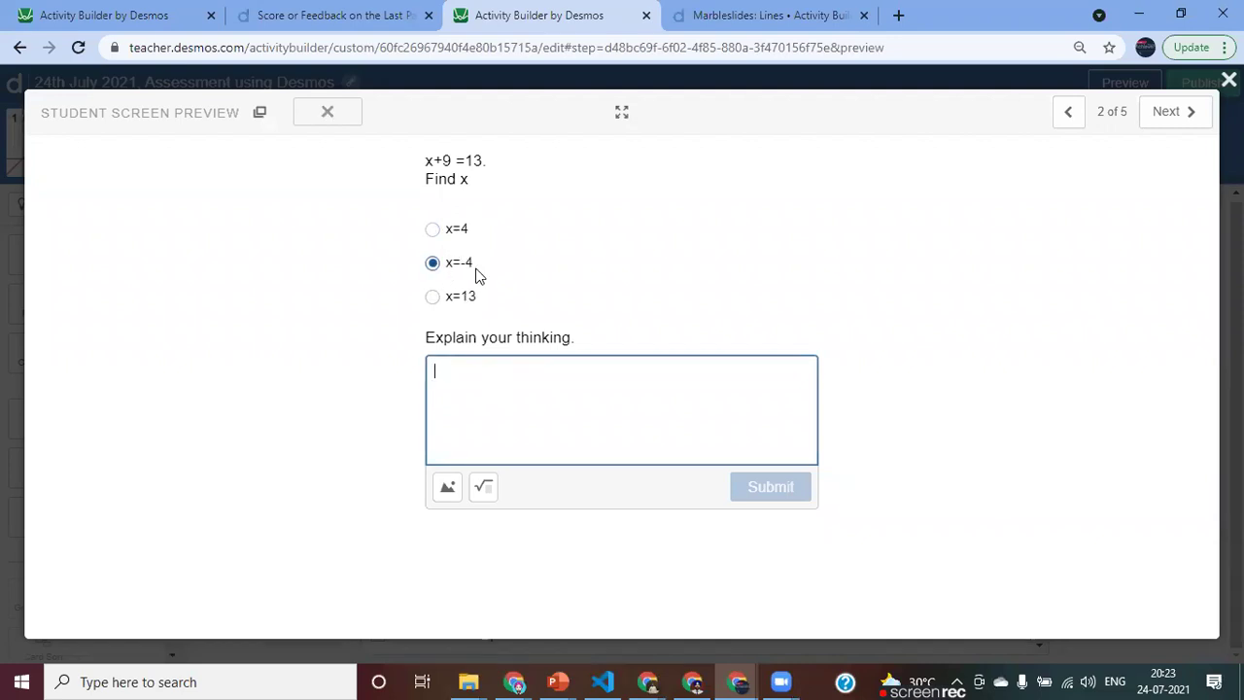
click(434, 298)
click(433, 232)
click(471, 397)
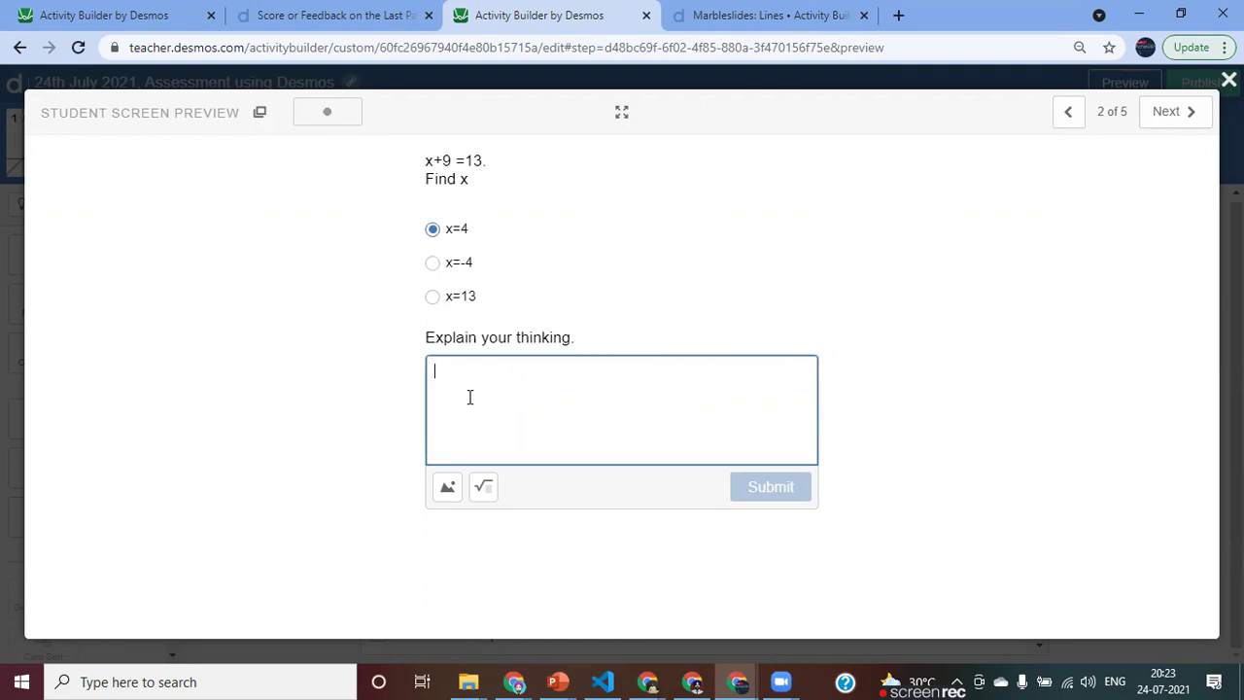
Step: Check the explanation's image upload option and enter the math expression x² + 3x = 10 in the explanation
click(449, 491)
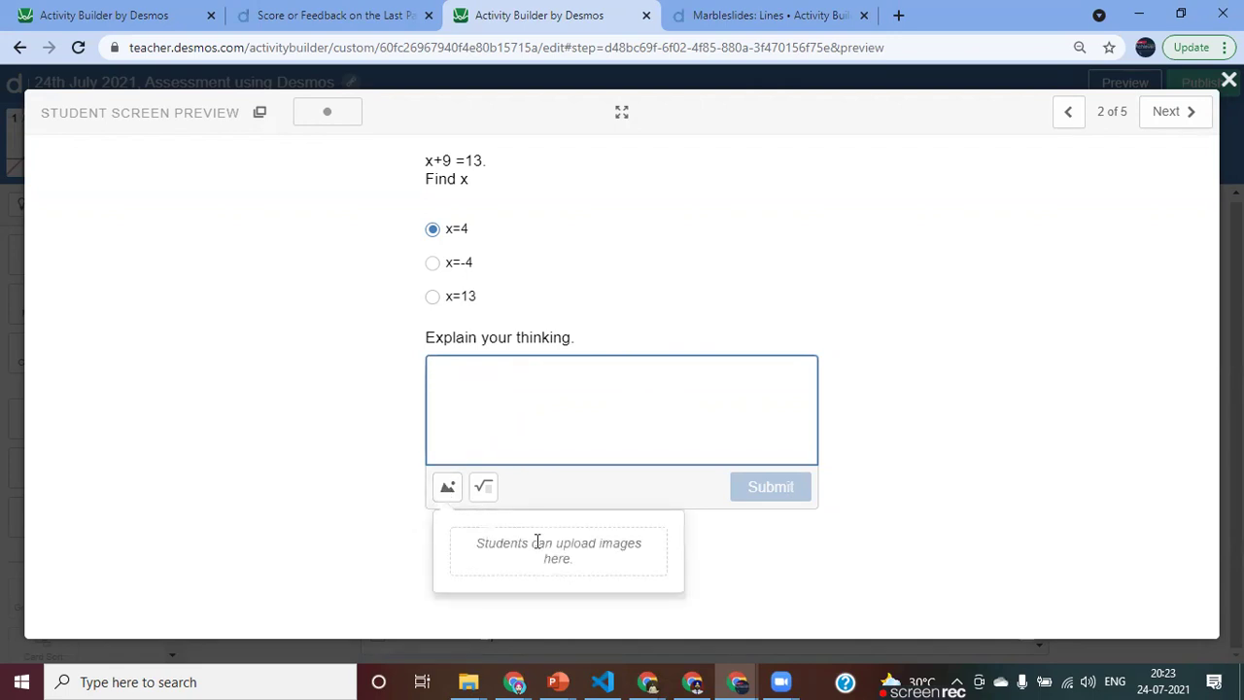
click(485, 488)
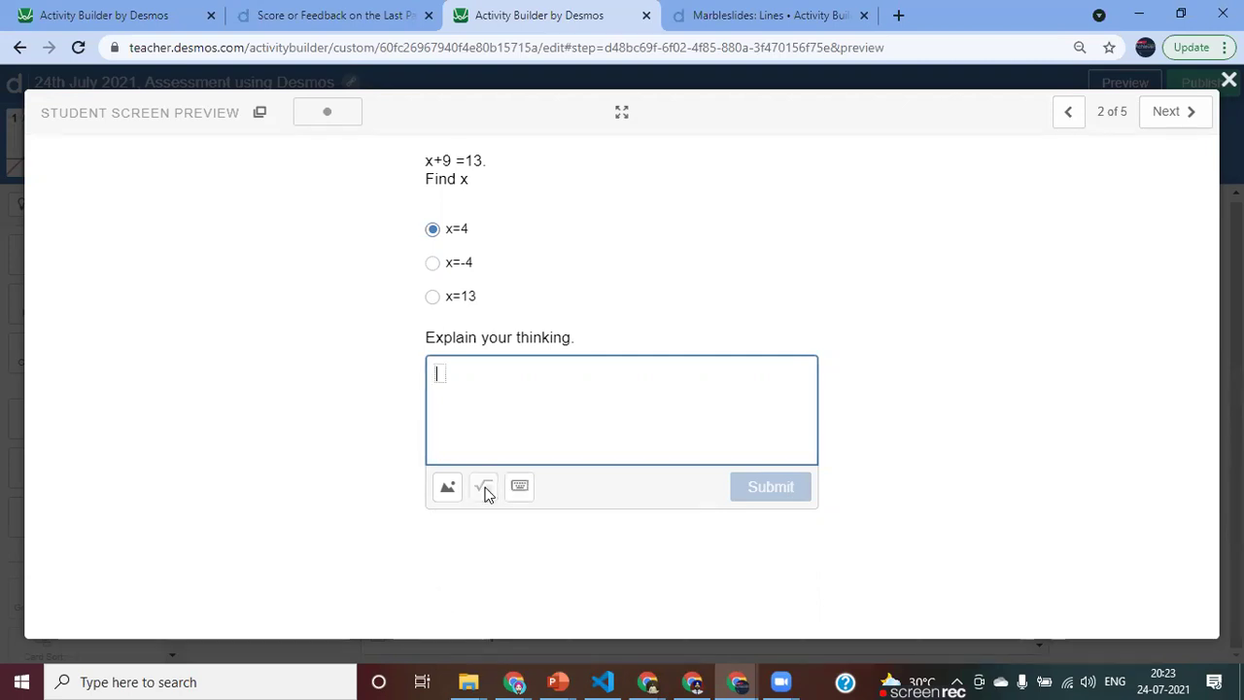
text(x^2)
key(Right)
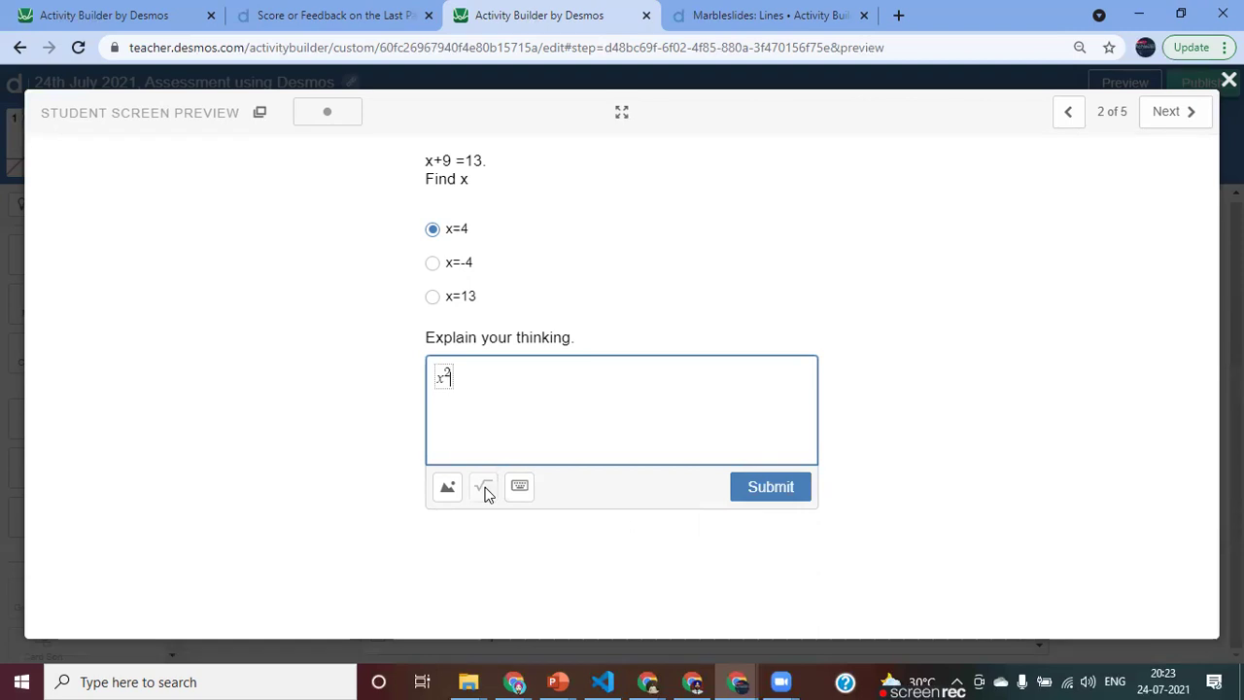
text(+ 3x = 10)
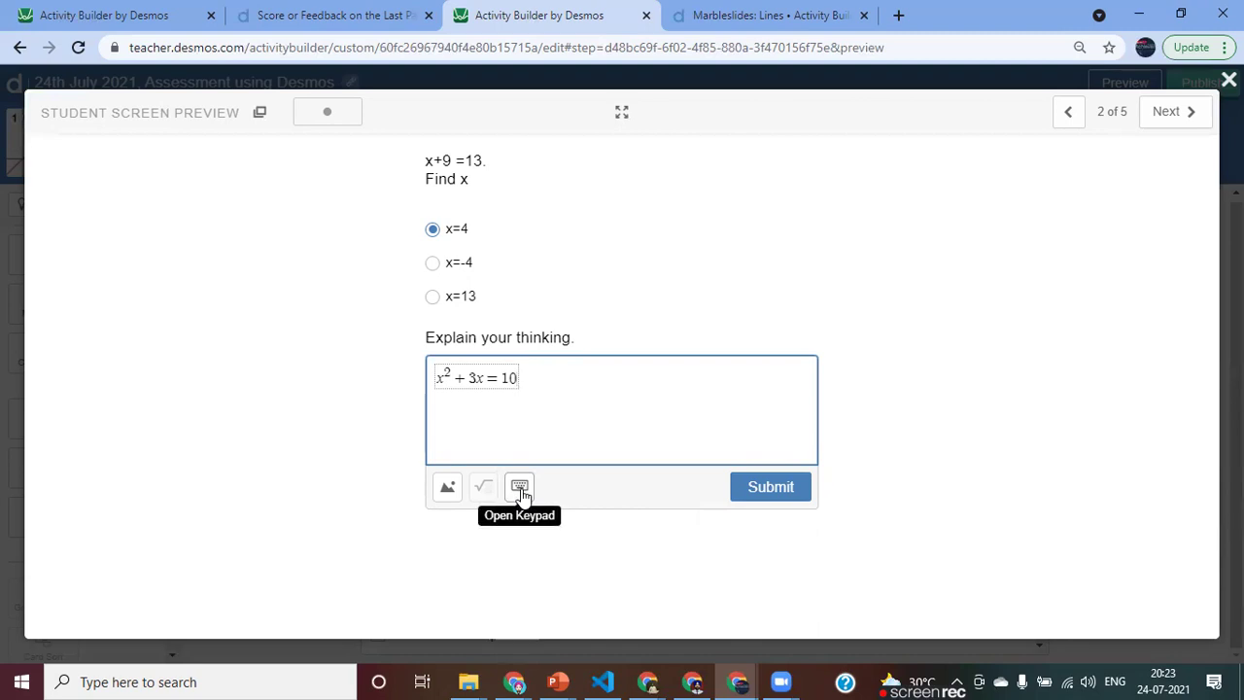
Step: Open the math keypad, examine its letter, function and main layouts, and close the student preview
click(520, 489)
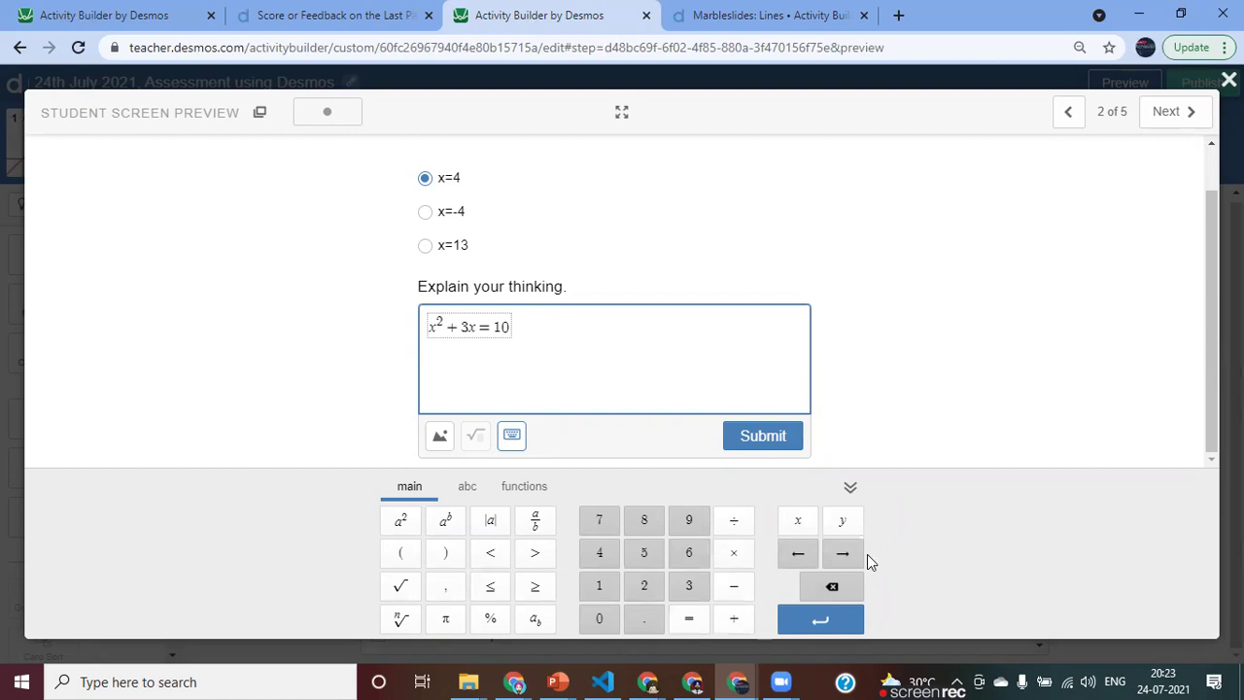
click(468, 488)
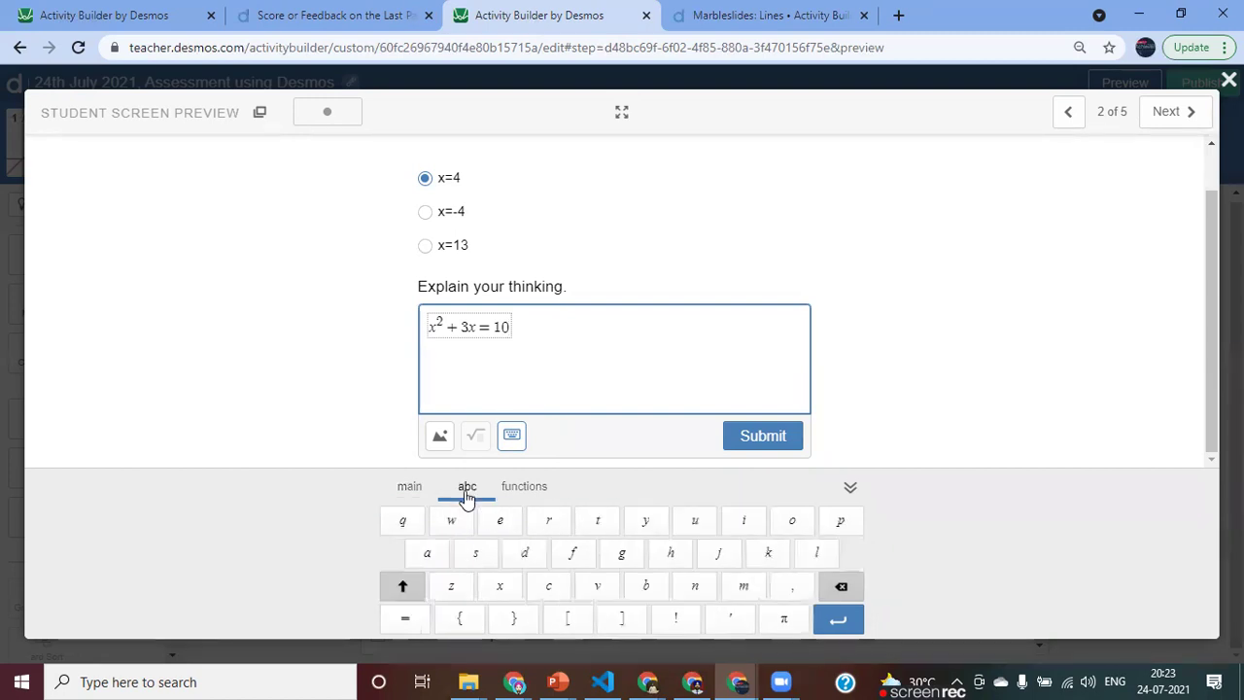
click(522, 490)
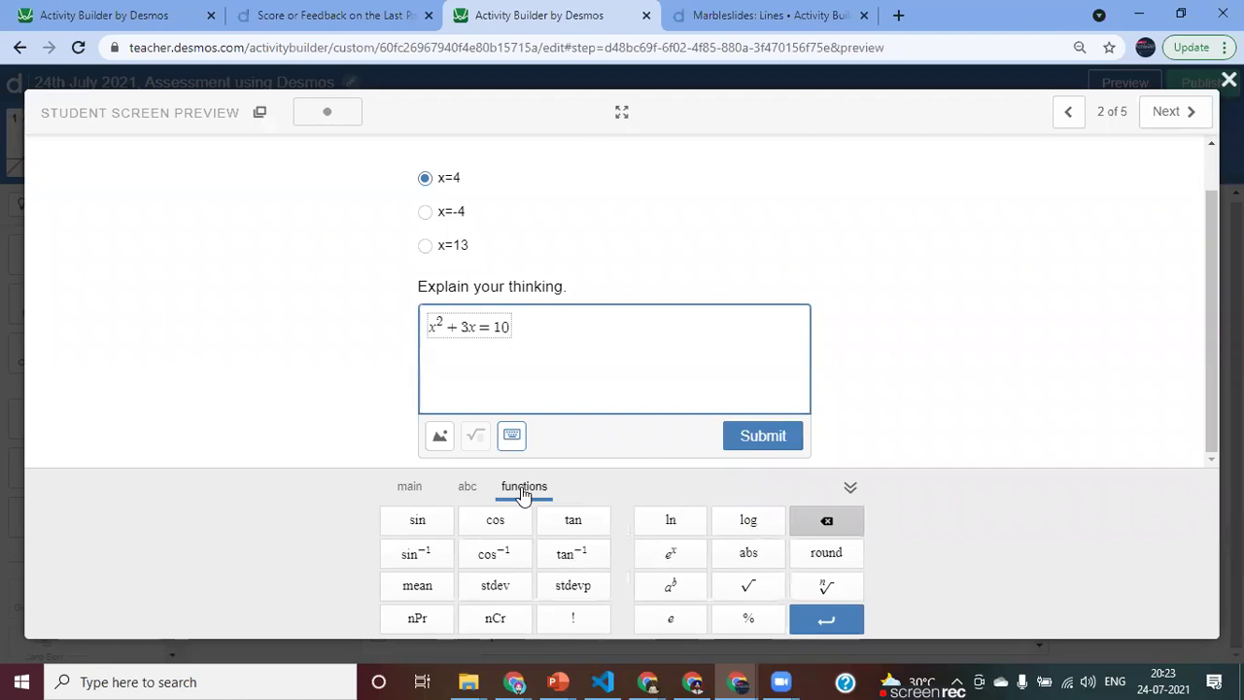
click(416, 493)
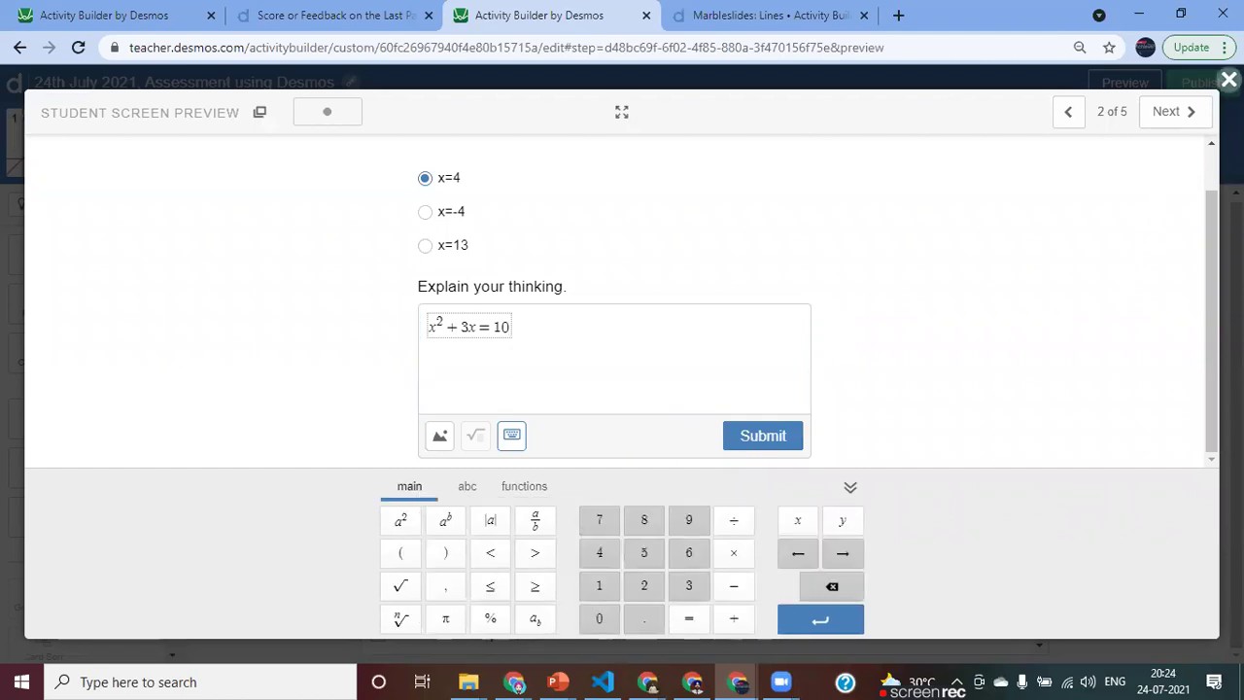
click(1229, 80)
Step: Title the third screen "Mathcing in Two Ways ," and add a Sketch component with its background choices open
click(231, 153)
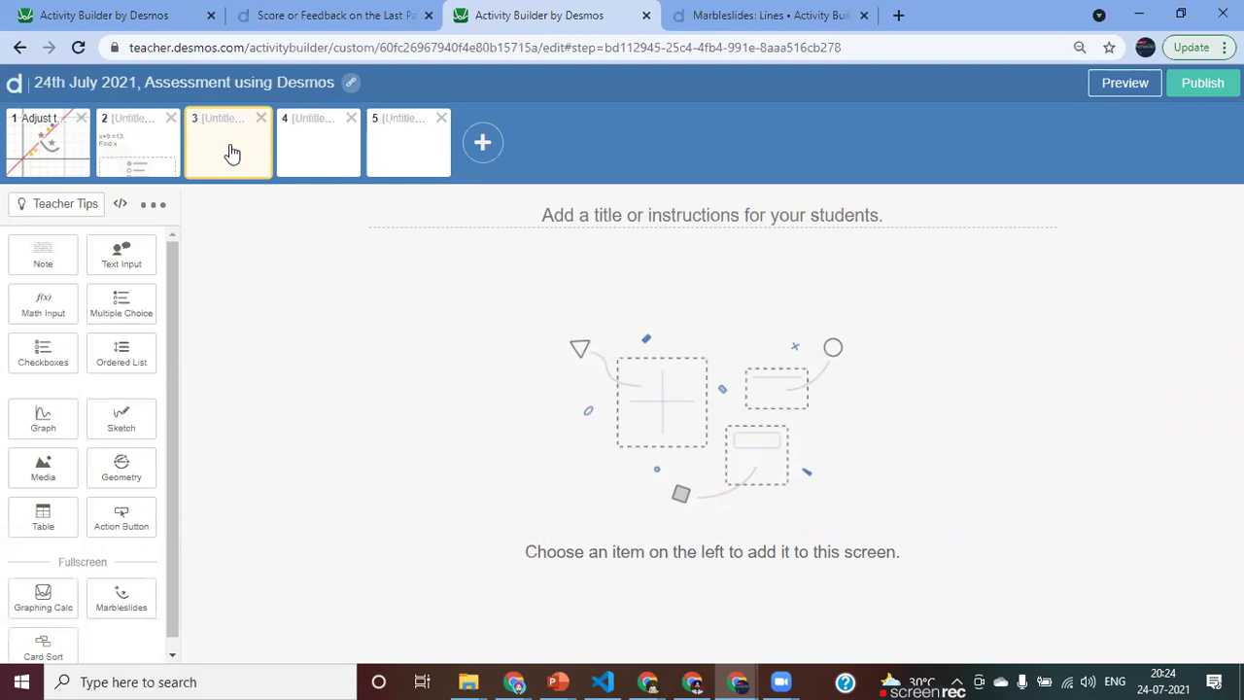
click(599, 218)
text(Mathcing in Two Ways )
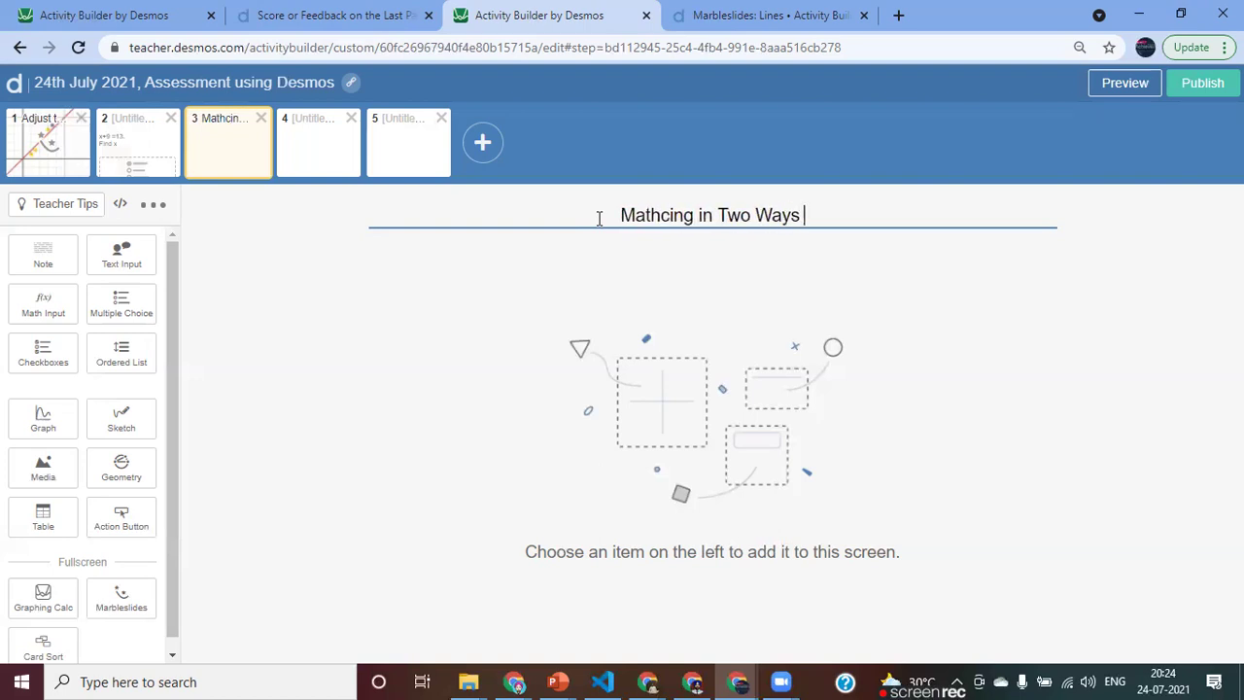
text(,)
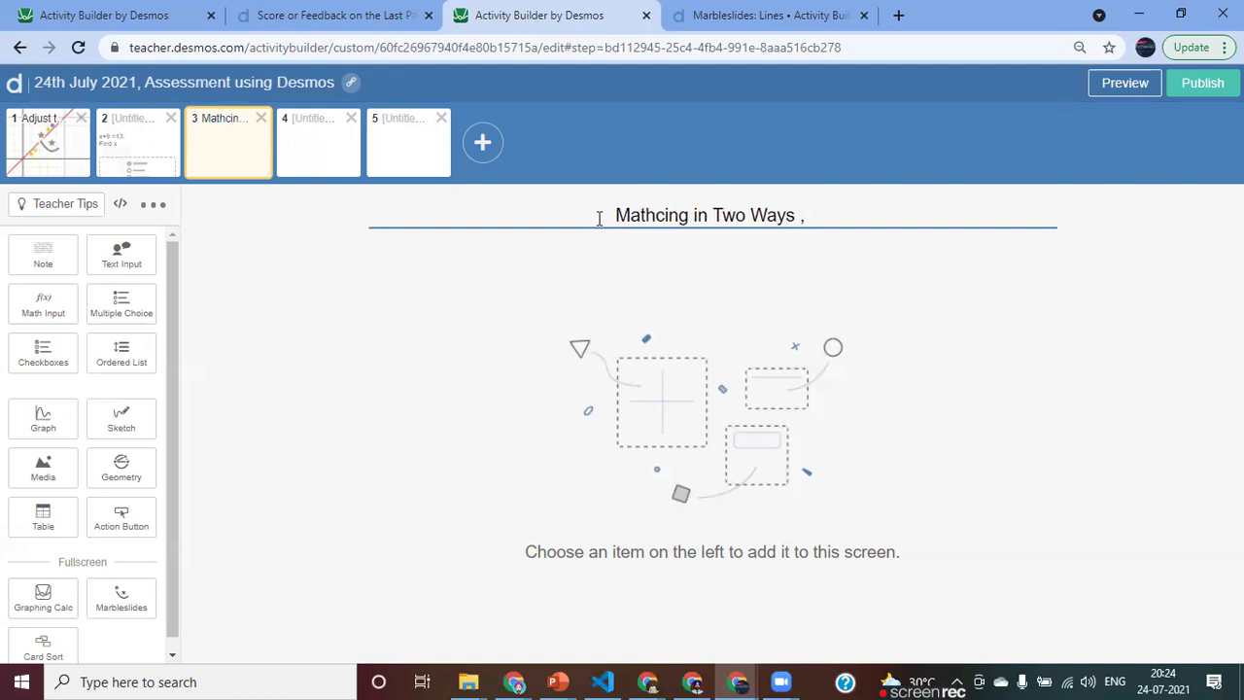
click(122, 425)
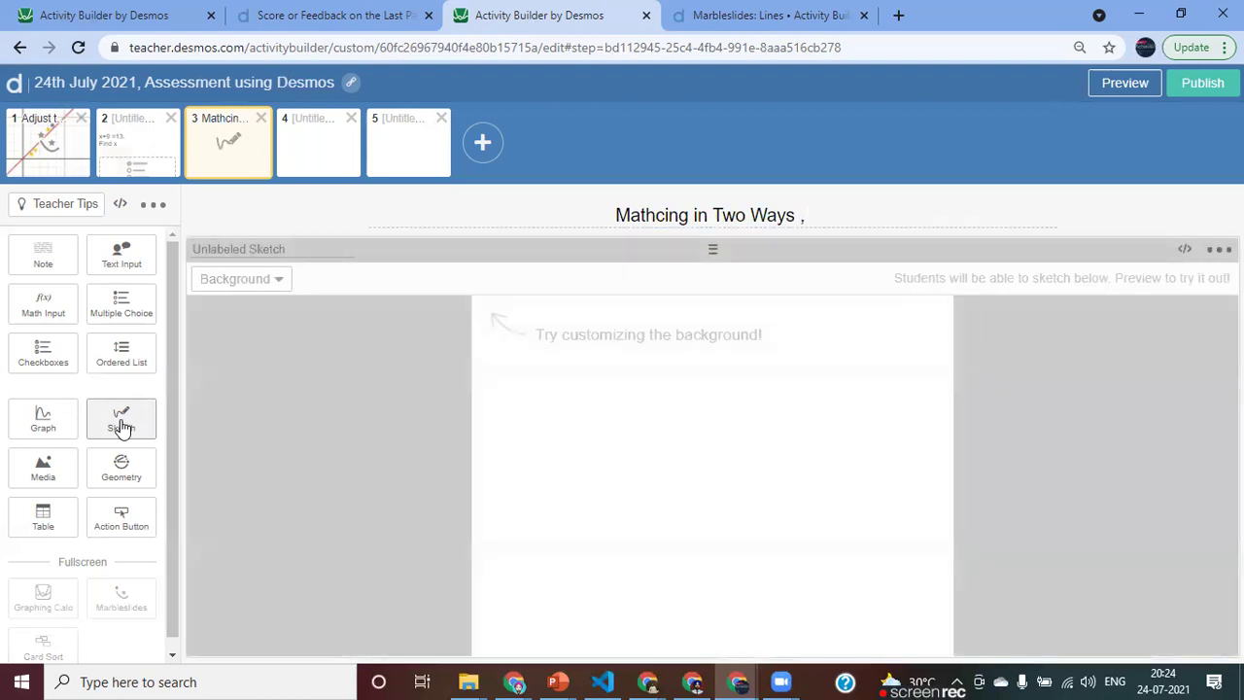
click(278, 282)
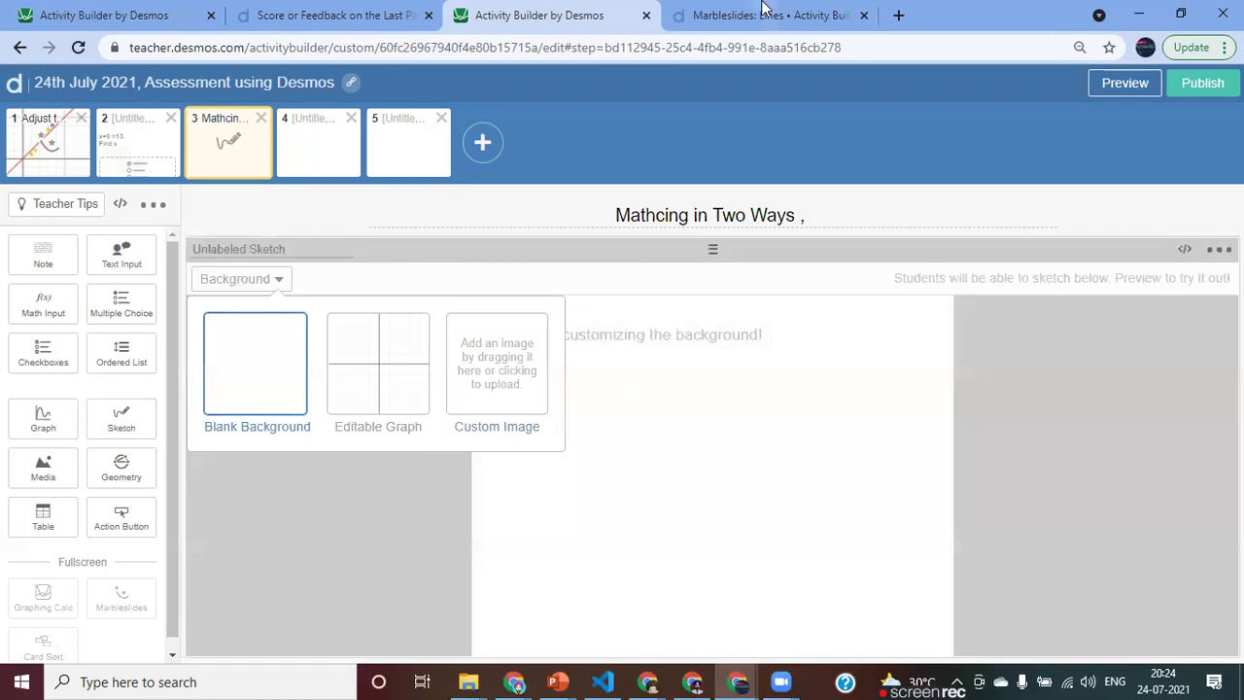
Step: Search Google Images in a new browser tab for "matching question in math s"
click(897, 18)
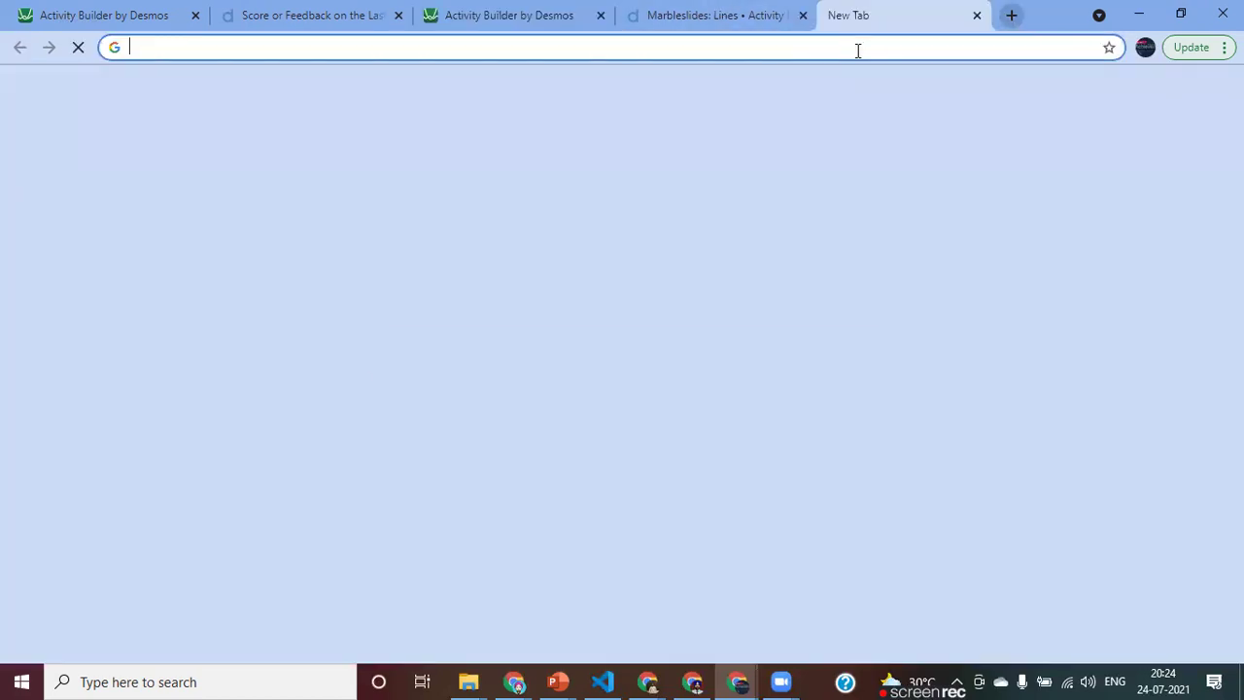
text(ma)
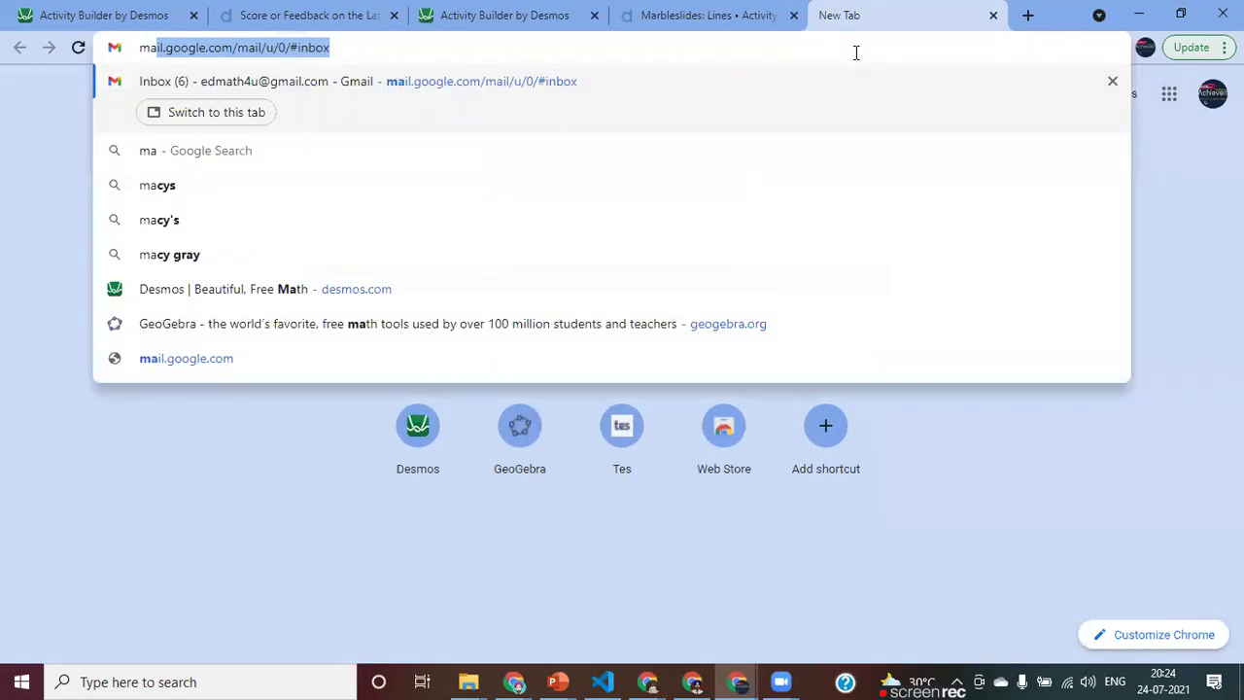
text(tching c)
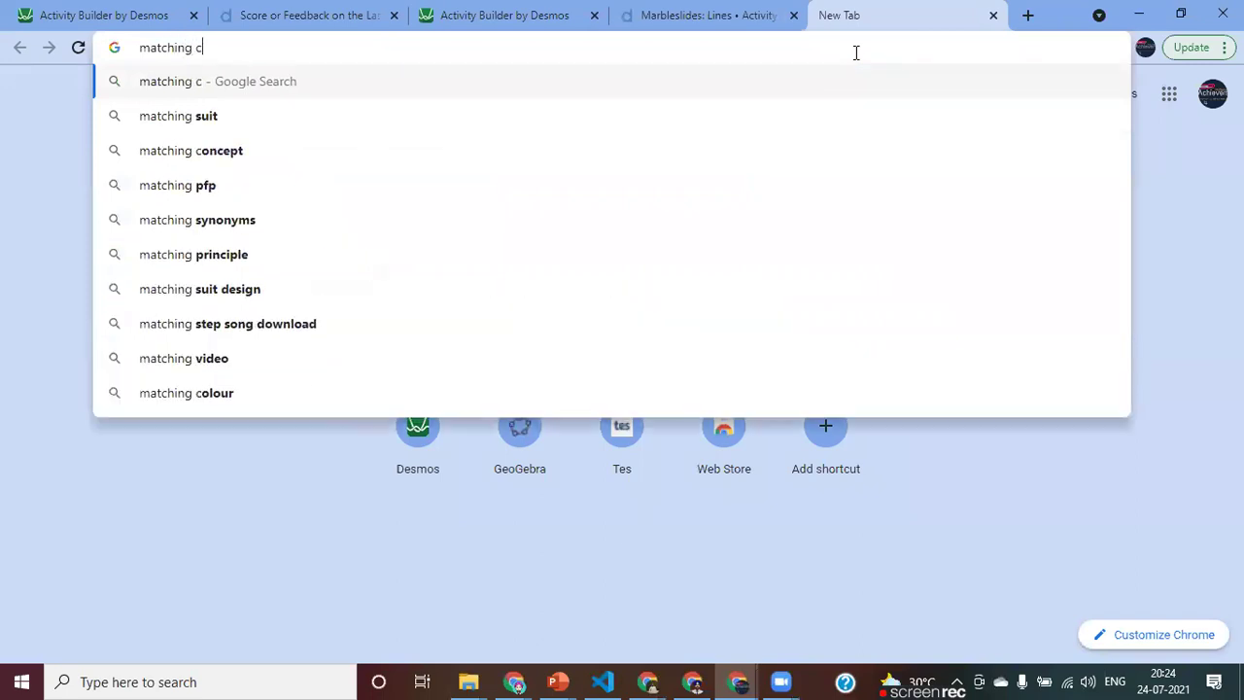
text(a)
key(BackSpace)
key(BackSpace)
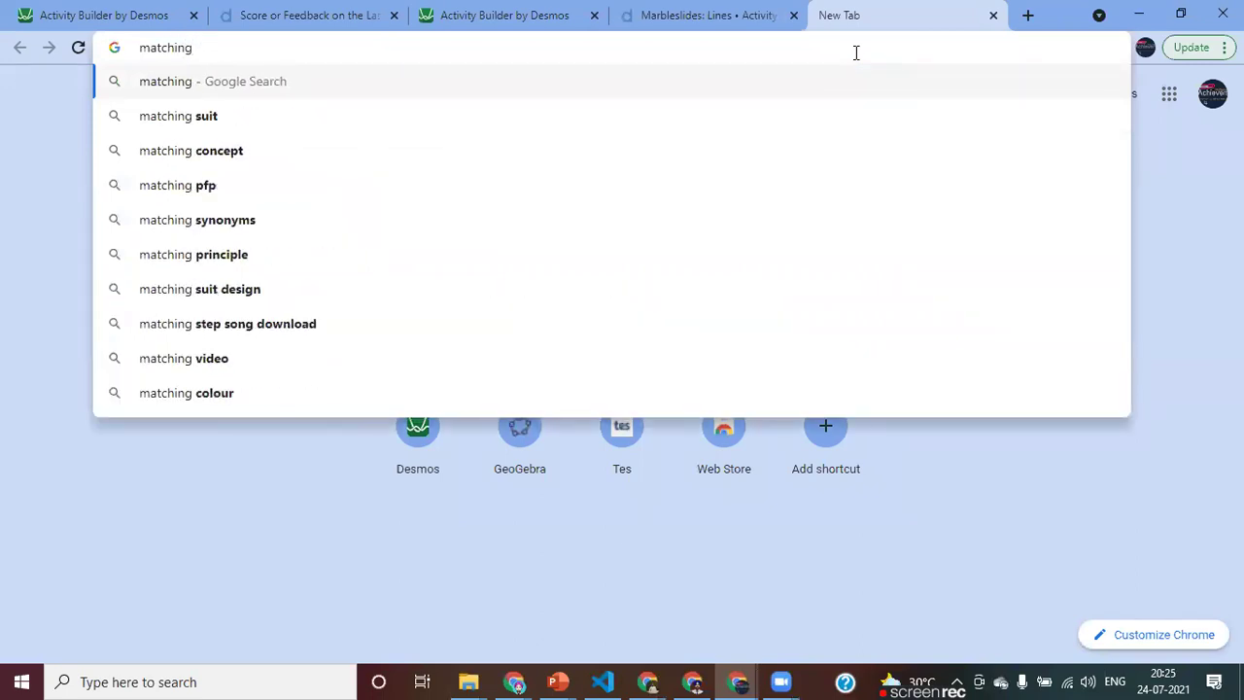
text(que)
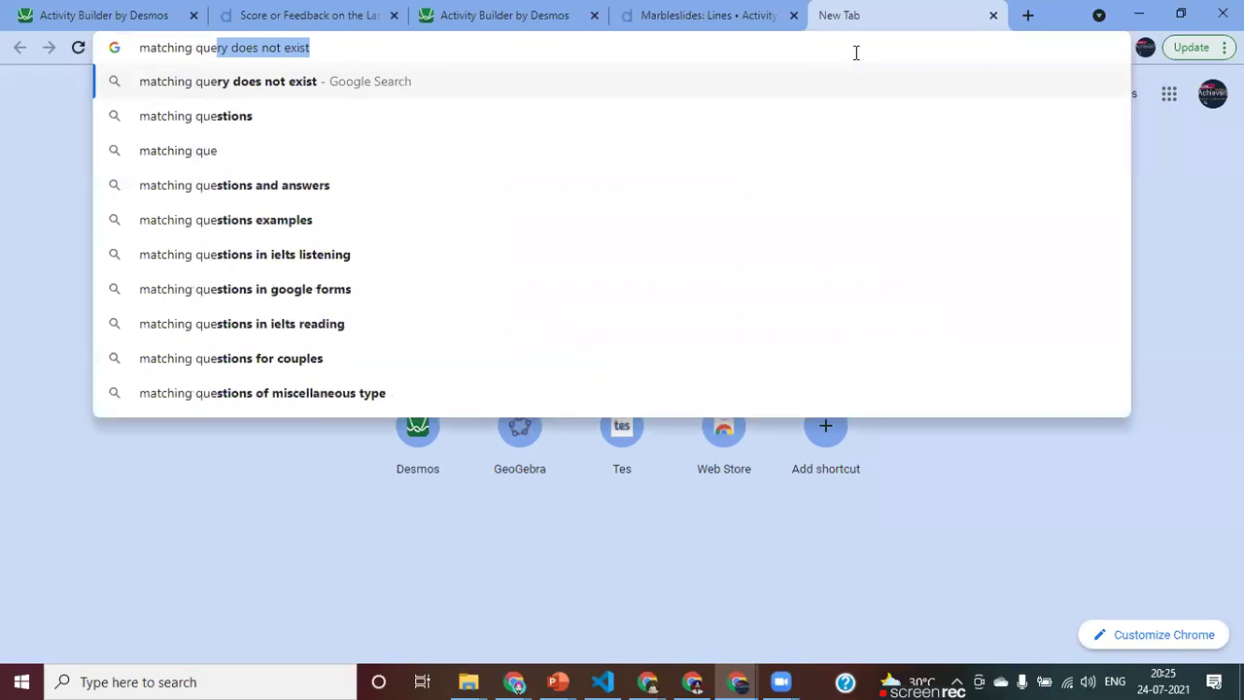
text(stion in )
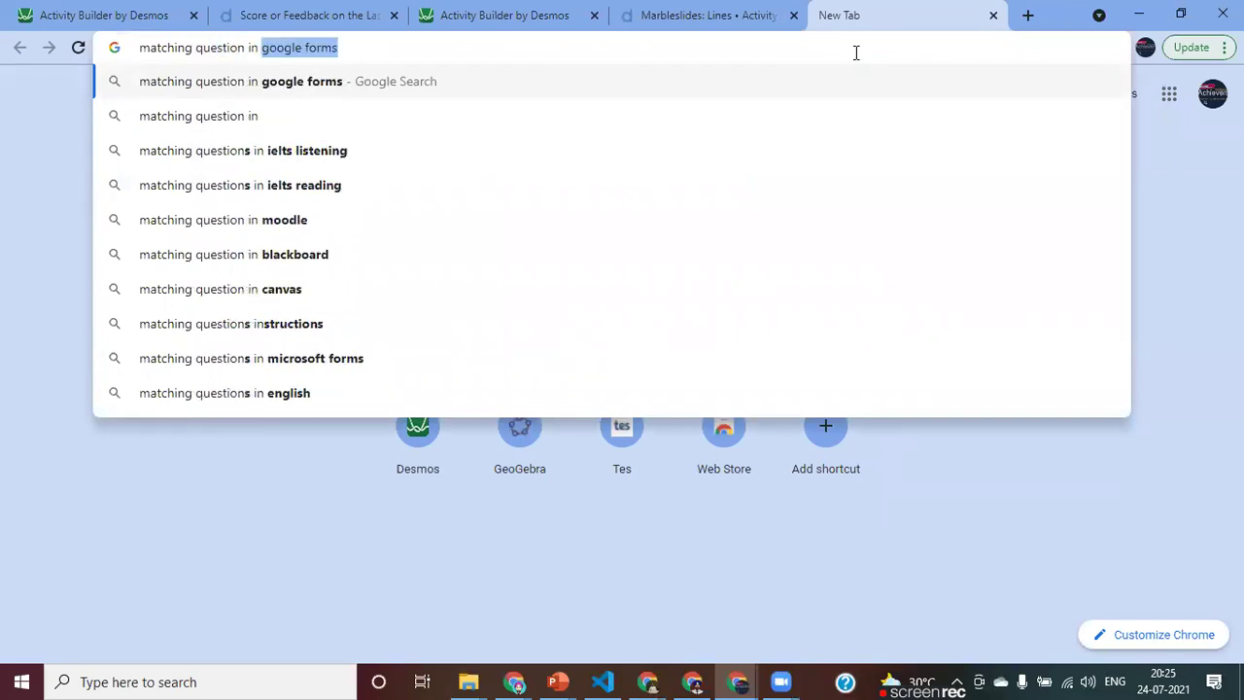
text(math s)
key(Return)
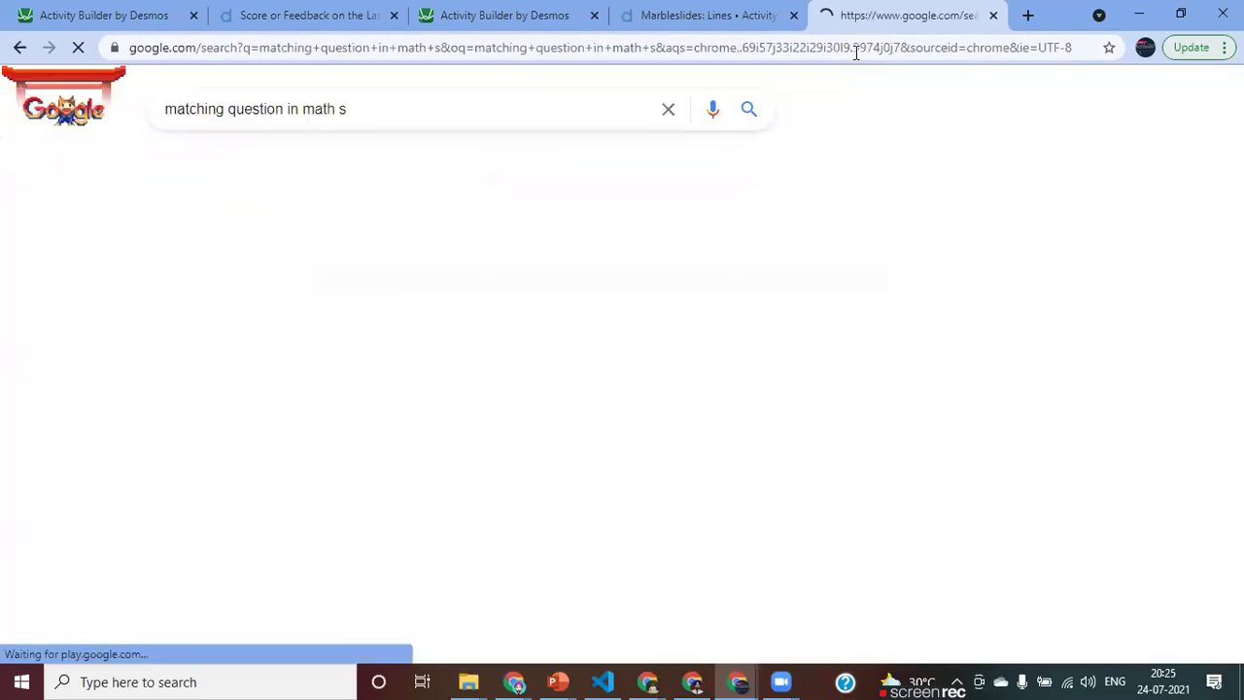
click(261, 167)
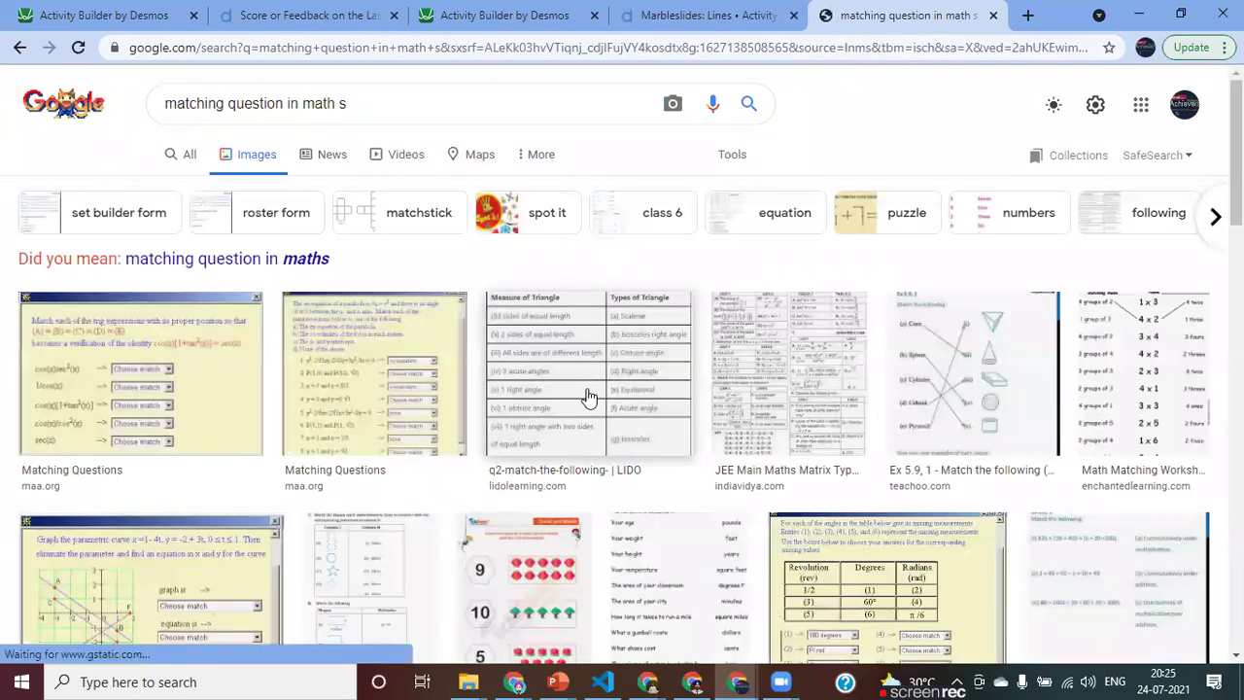
Step: Open the "Count and Match" UKG maths worksheet image and save it as a JPEG in Downloads
scroll(588, 396, down, 1)
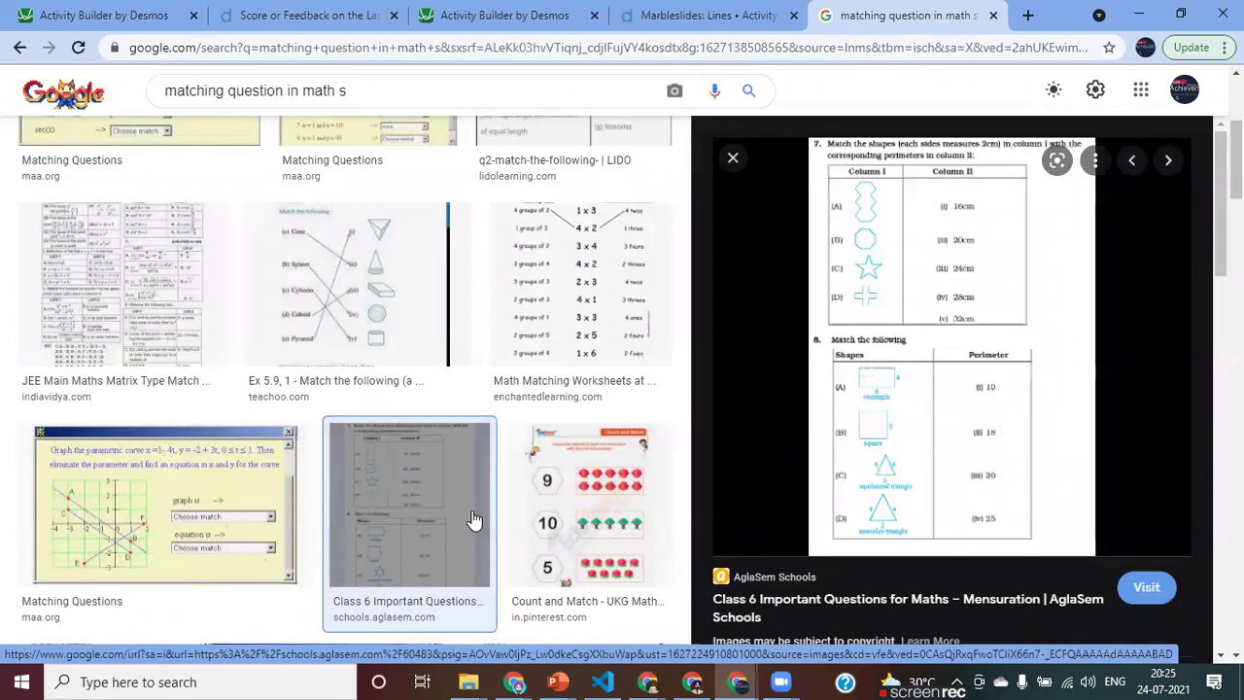
click(590, 501)
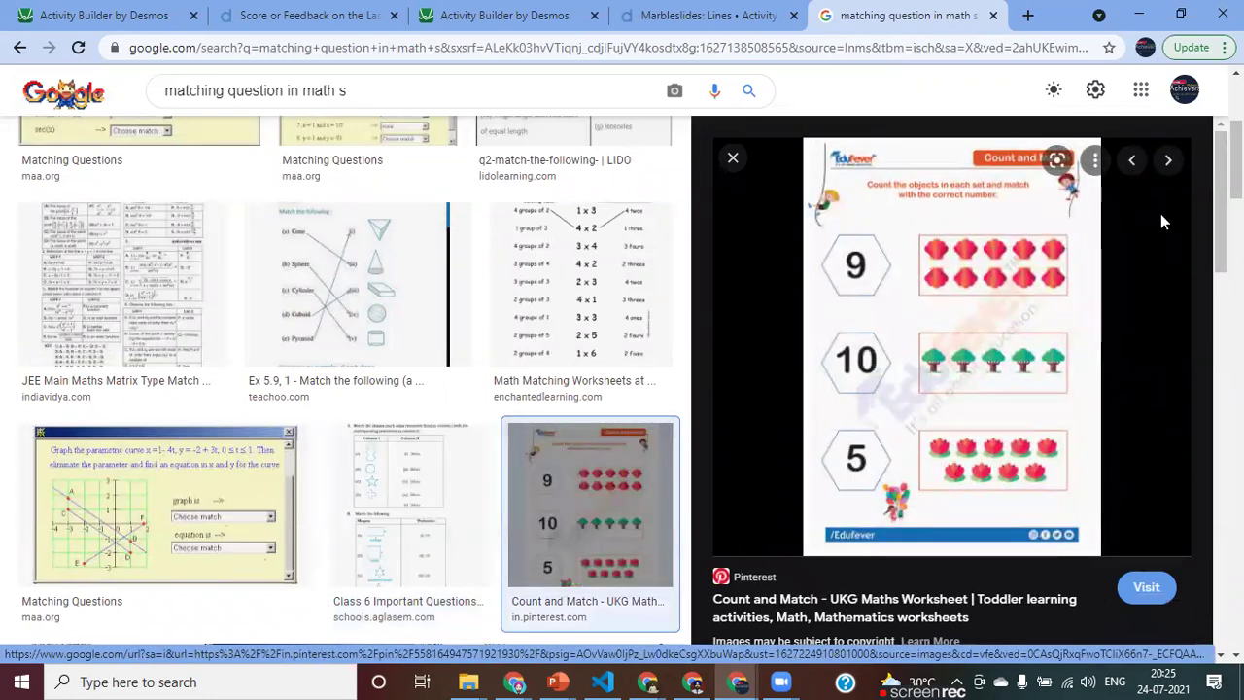
right_click(931, 312)
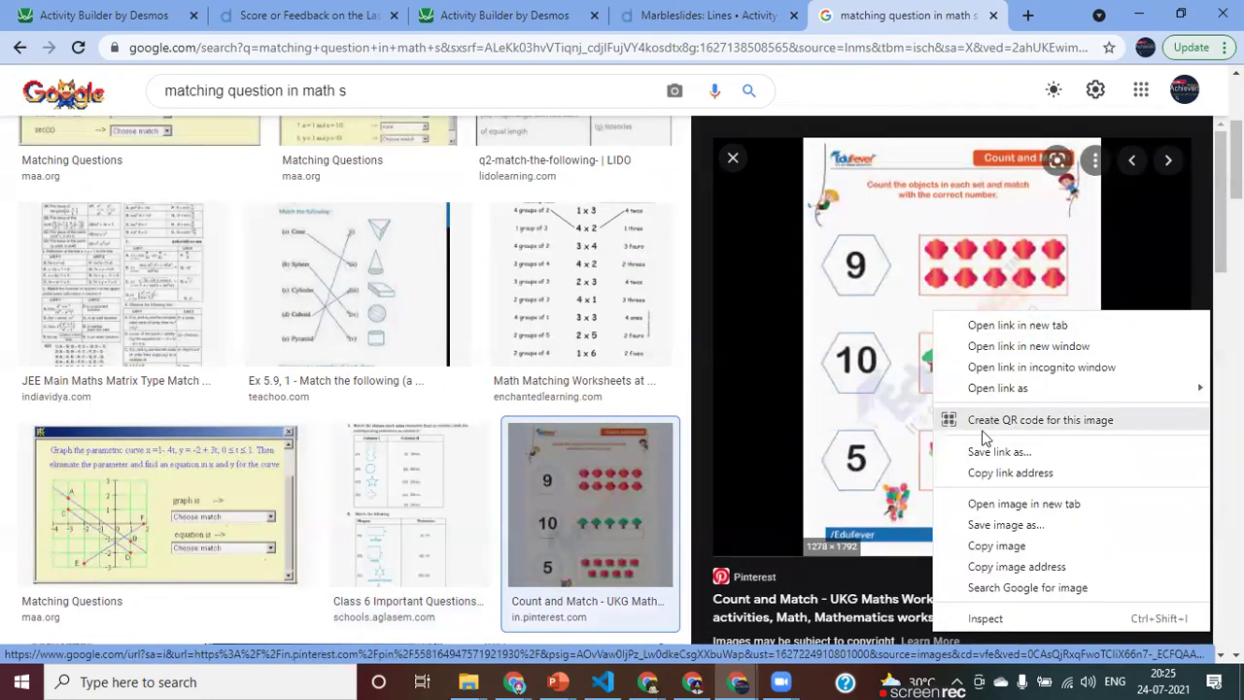
click(996, 525)
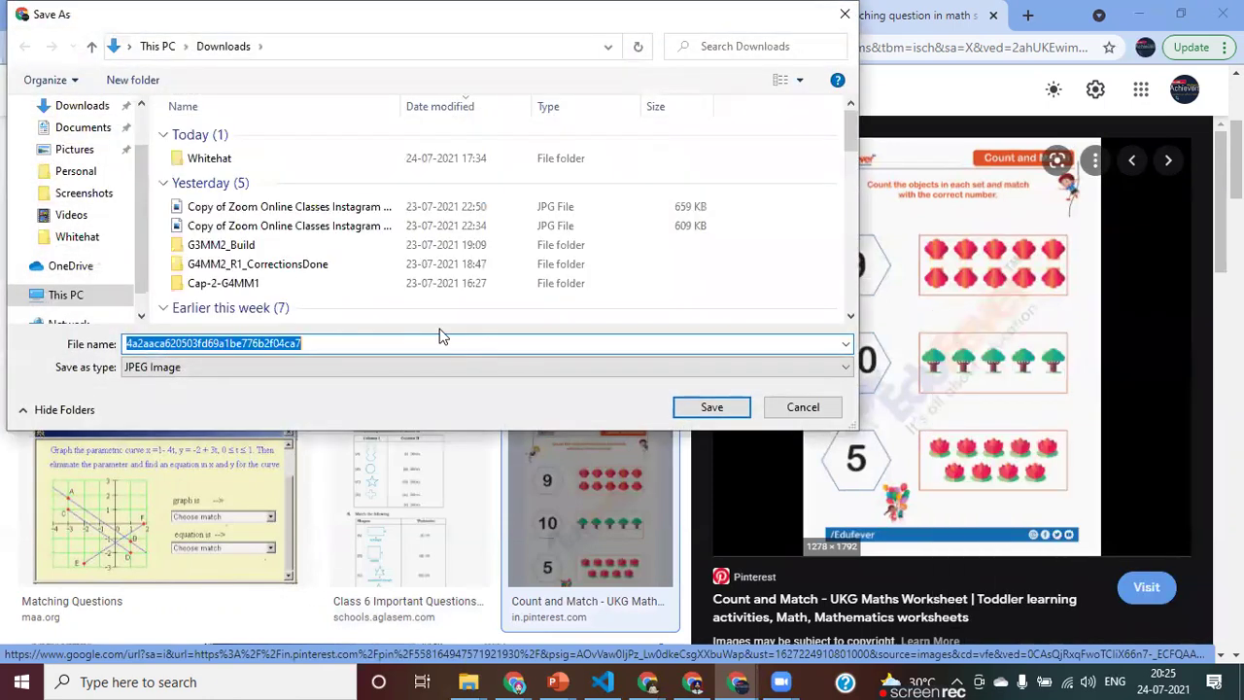
click(63, 108)
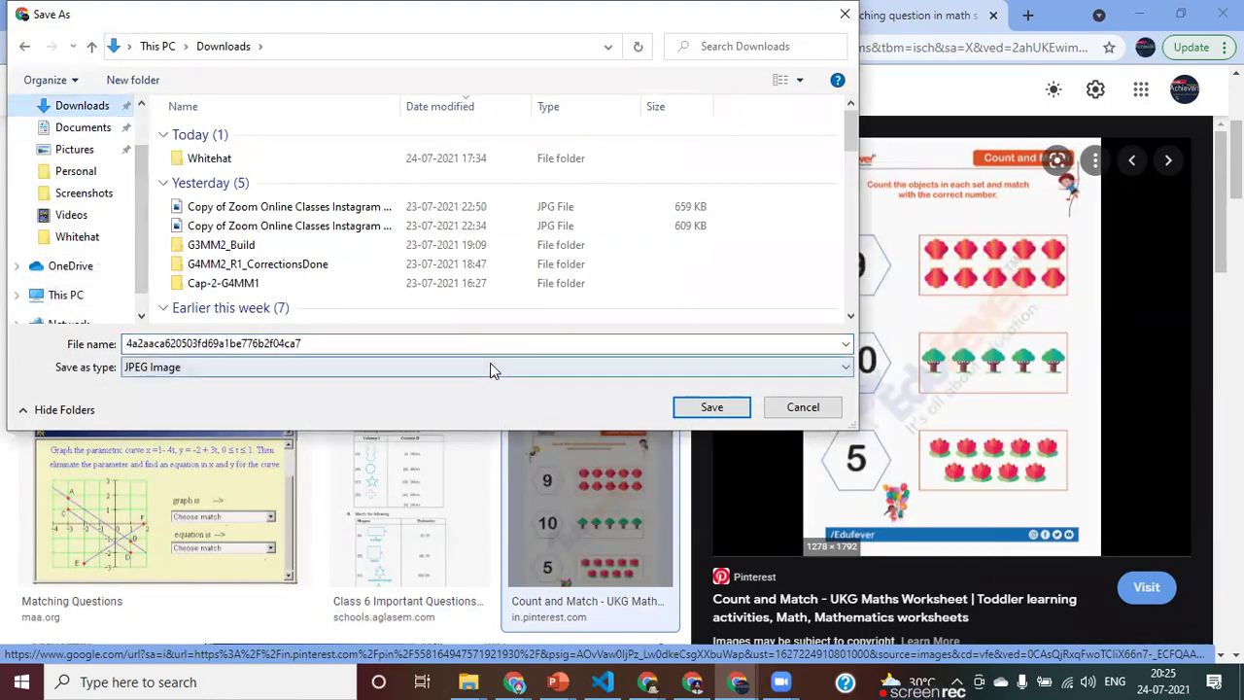
click(710, 407)
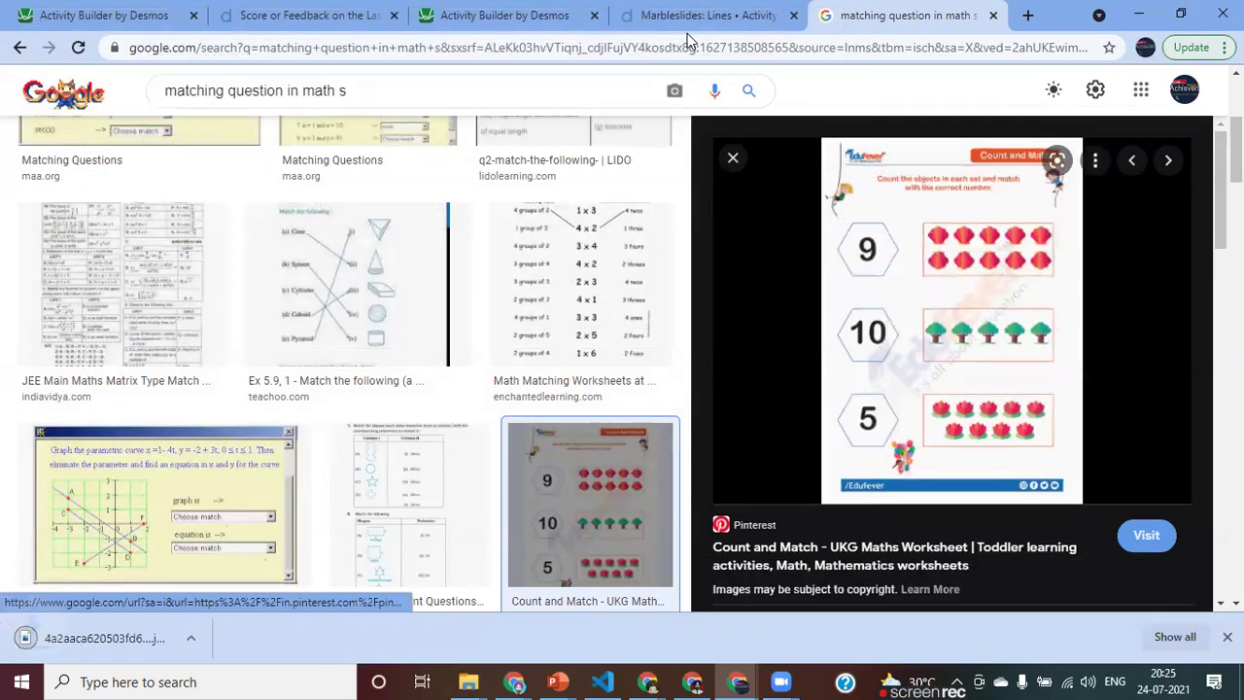
Step: Return to the activity editor and upload the saved Count and Match worksheet as the sketch's custom background image
click(478, 11)
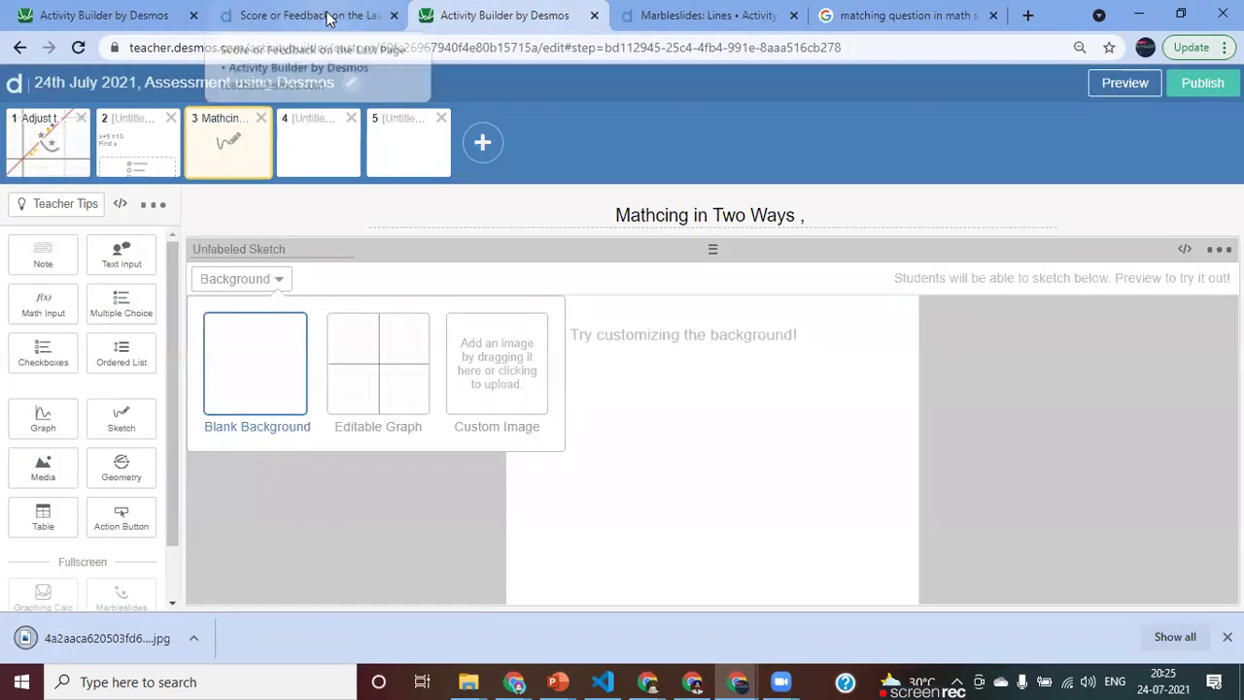
click(504, 372)
click(802, 407)
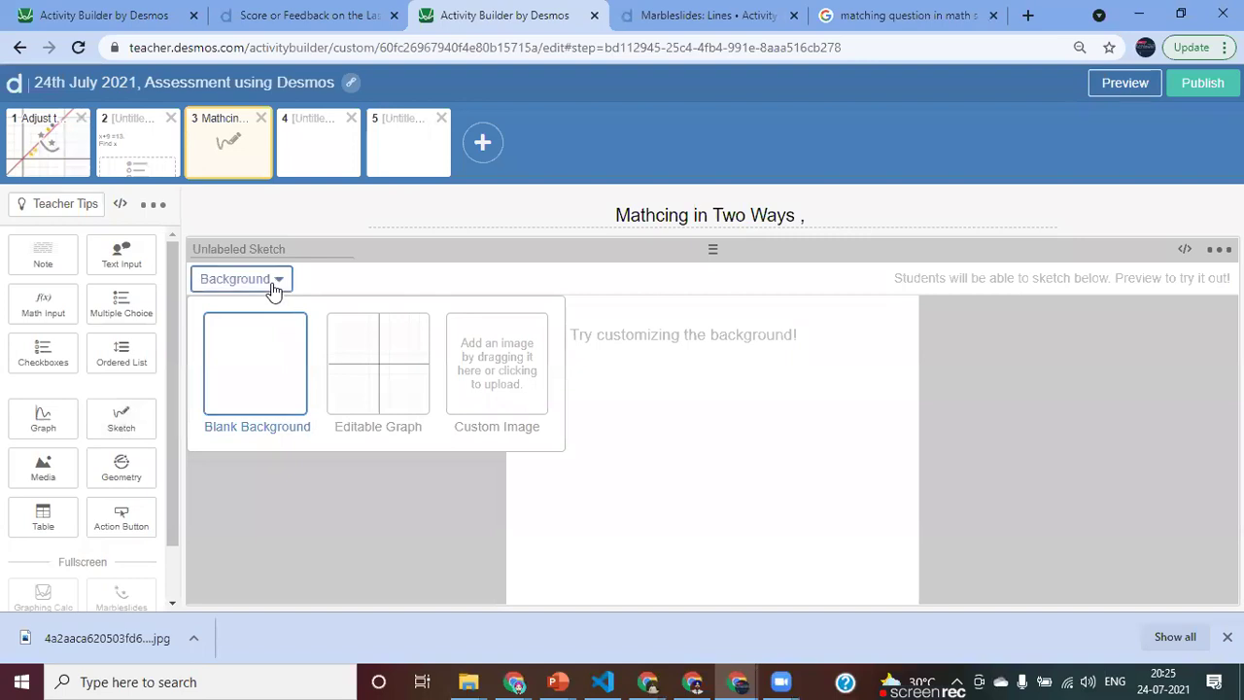
click(515, 379)
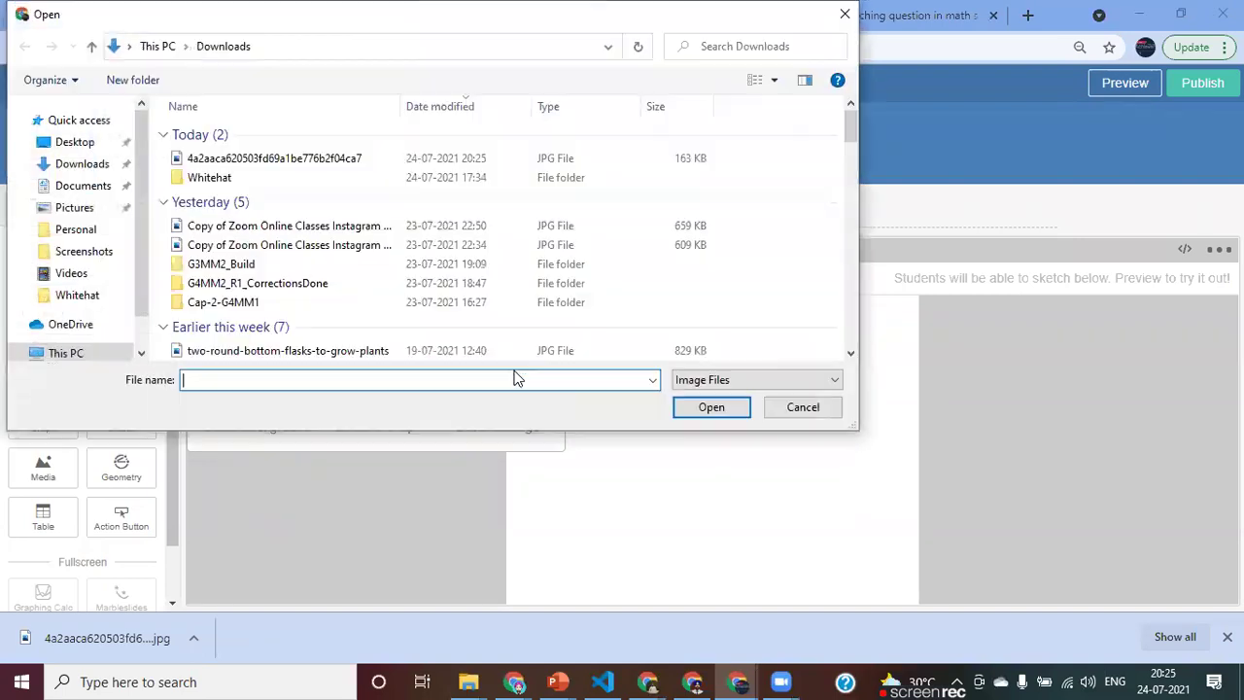
click(274, 159)
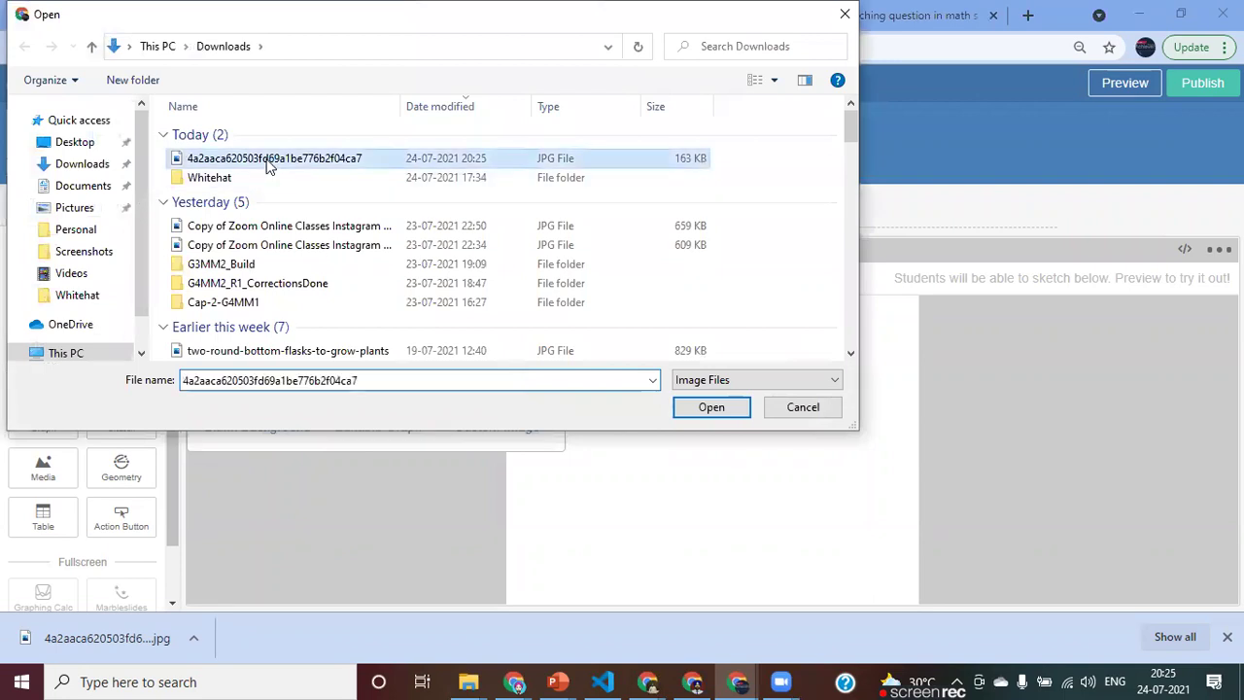
click(713, 408)
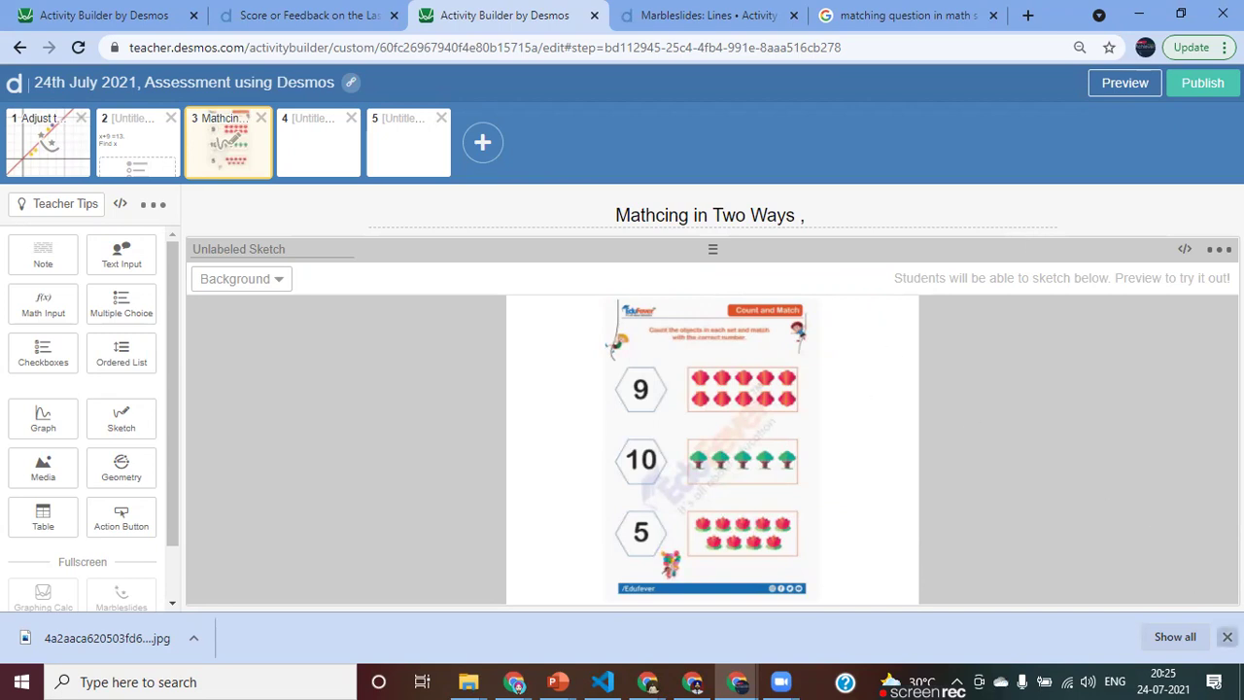
click(1227, 637)
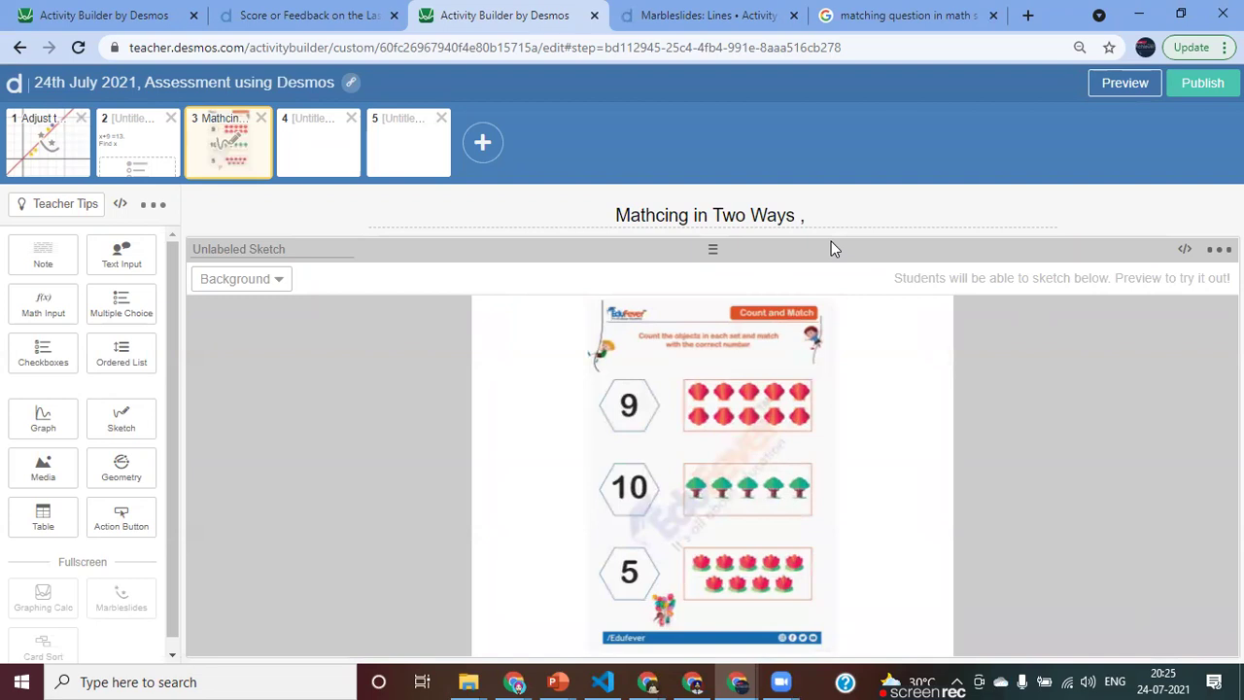
Step: Open the student preview of the third screen and check the sketch's line, text and math tools and colour options
click(1122, 95)
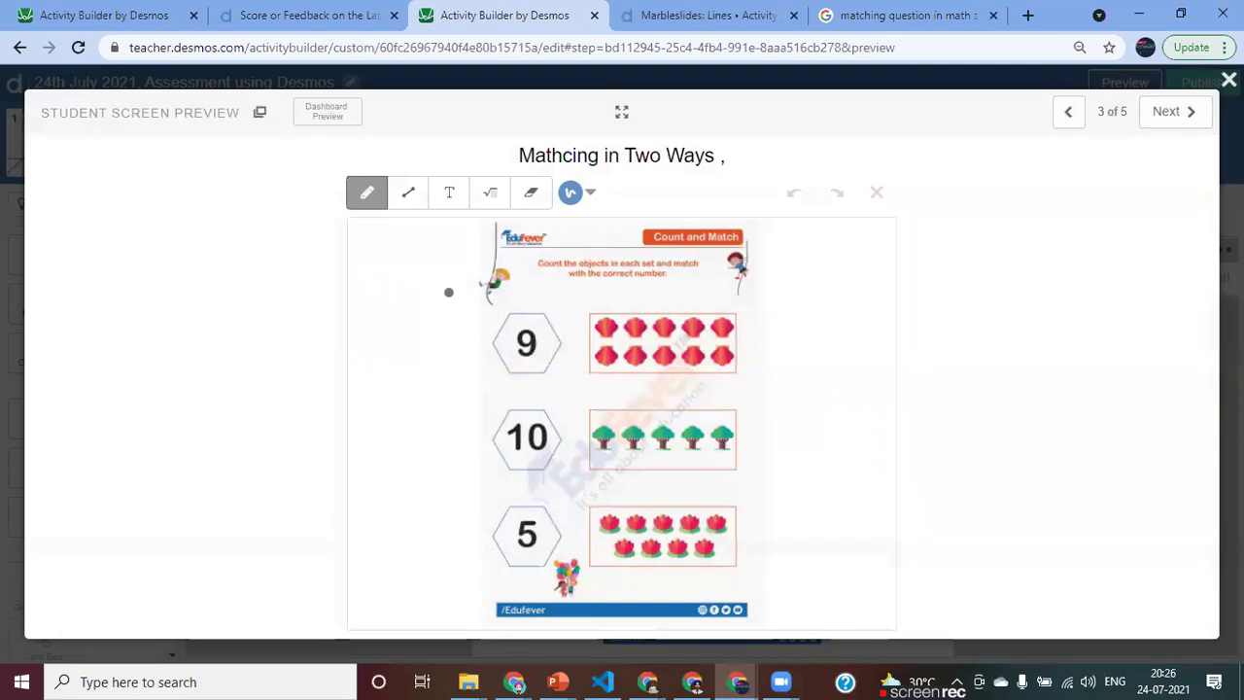
click(409, 199)
click(451, 198)
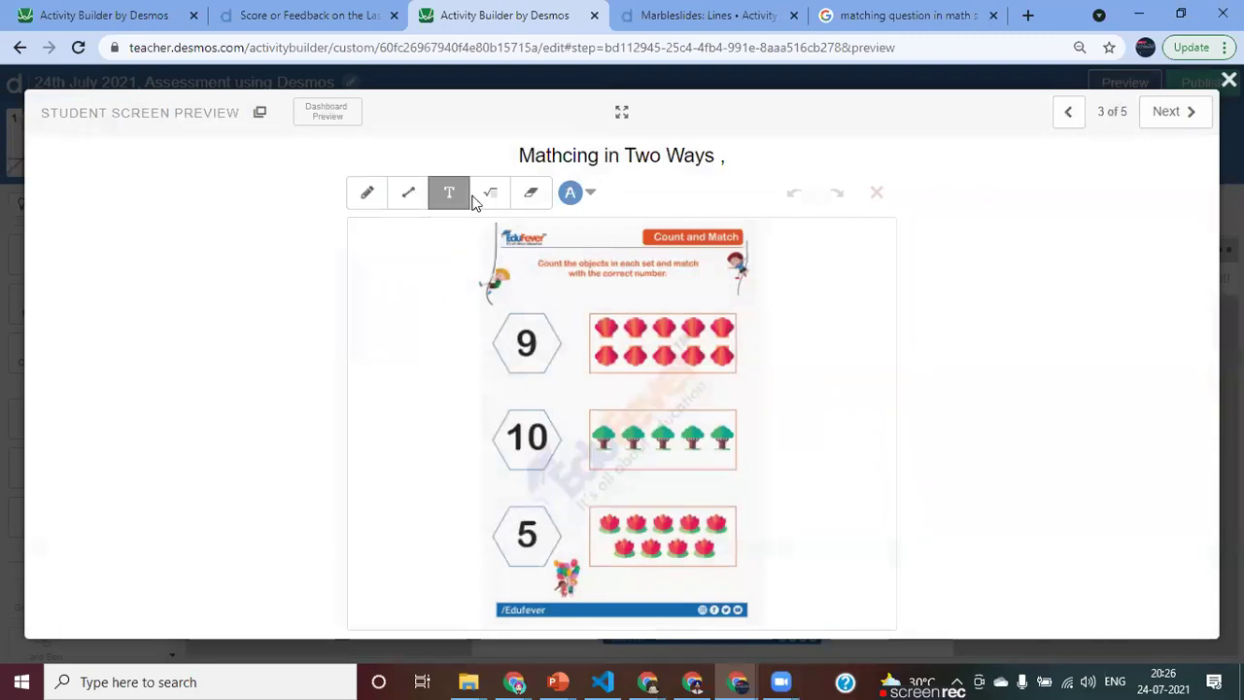
click(492, 198)
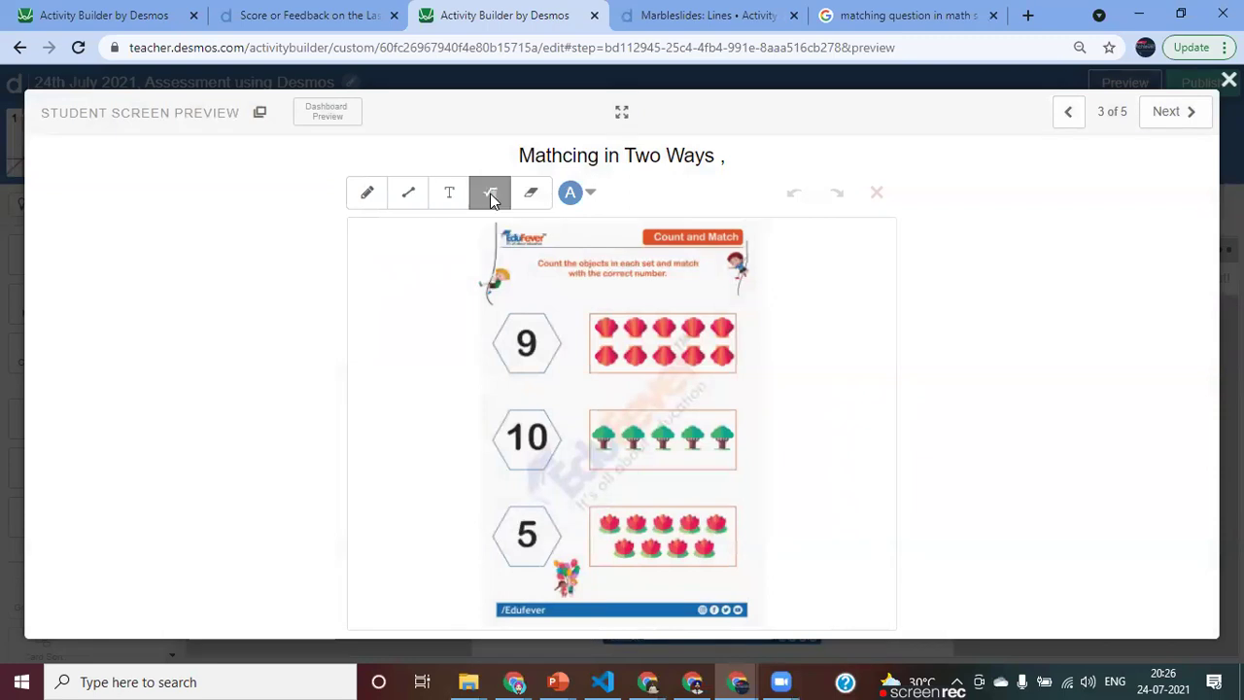
click(576, 193)
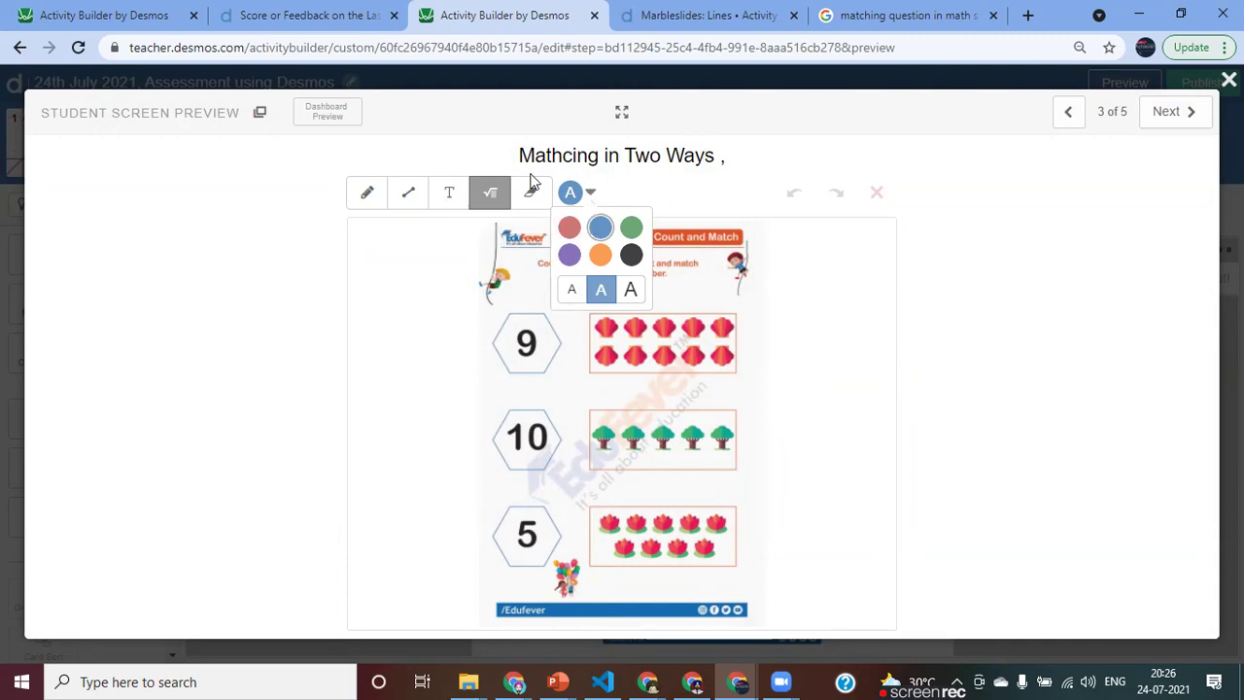
Step: Draw straight lines linking 9 to the trees, 10 to the shells and 5 to the lotus flowers
click(408, 195)
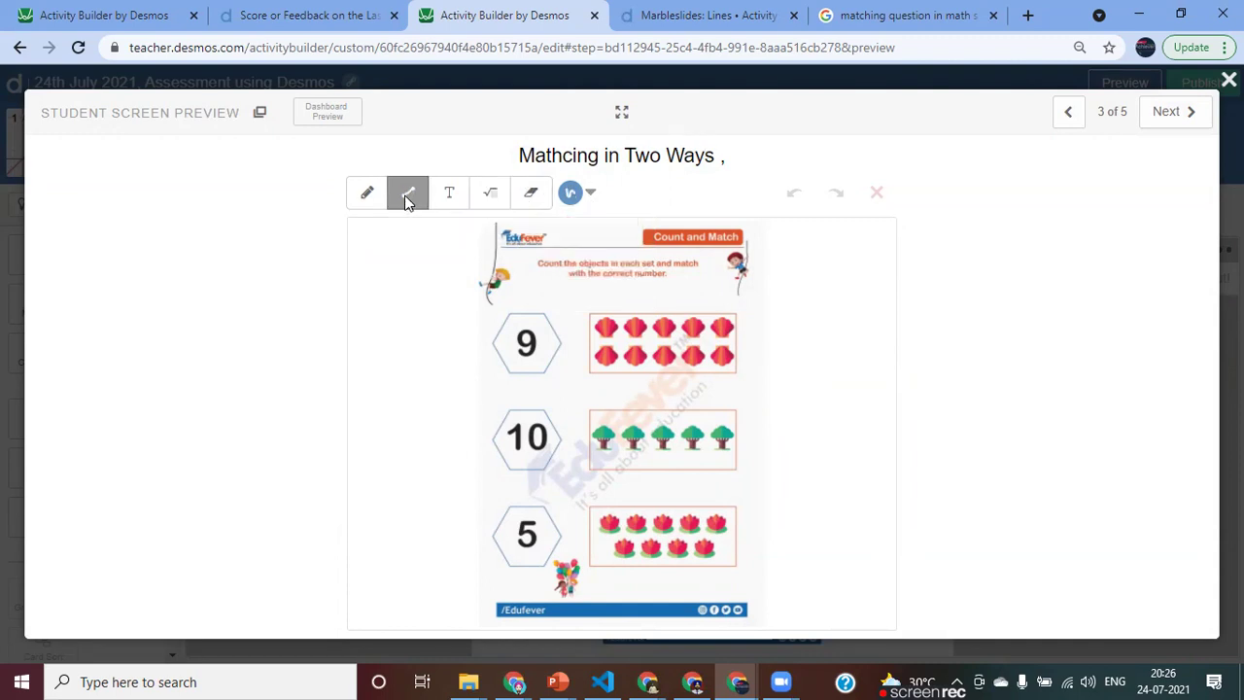
drag(543, 375, 583, 419)
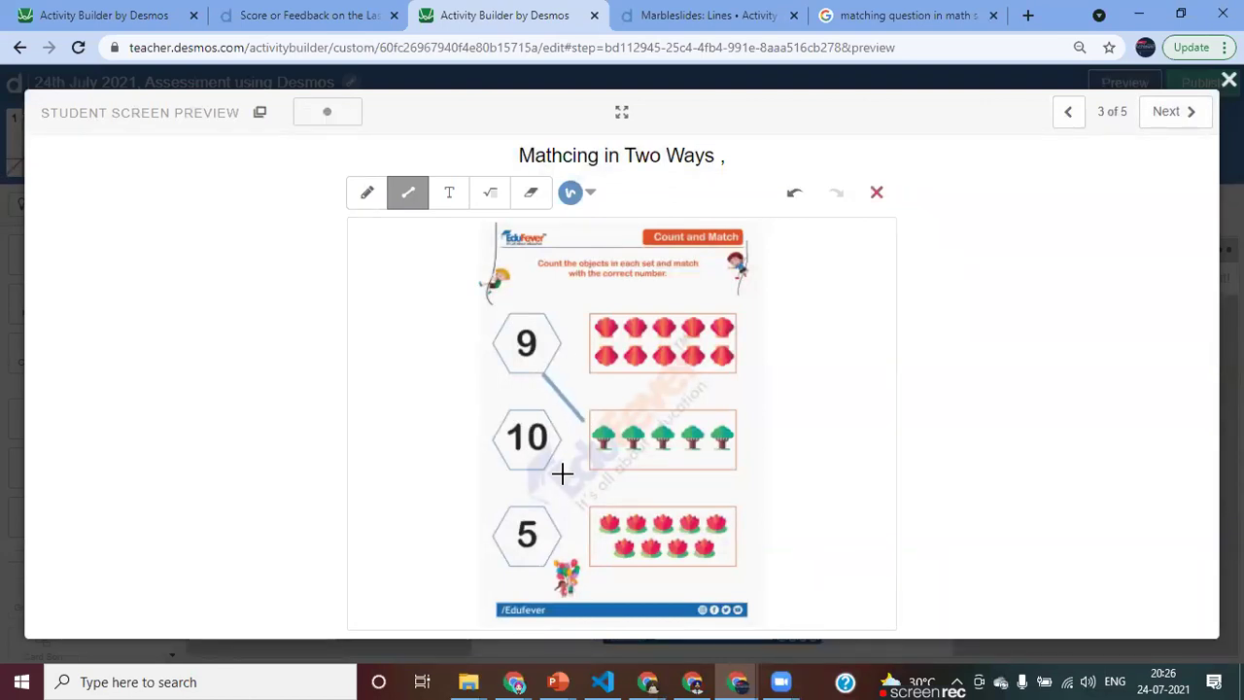
drag(535, 468, 595, 331)
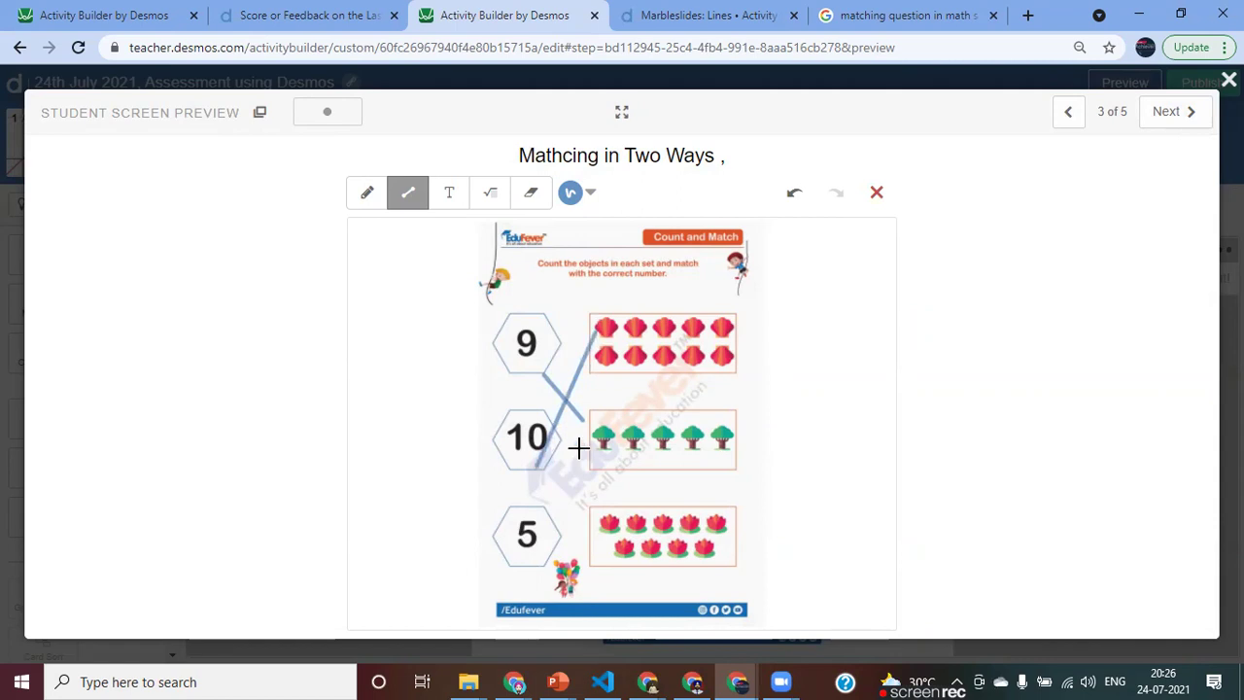
drag(542, 510, 594, 525)
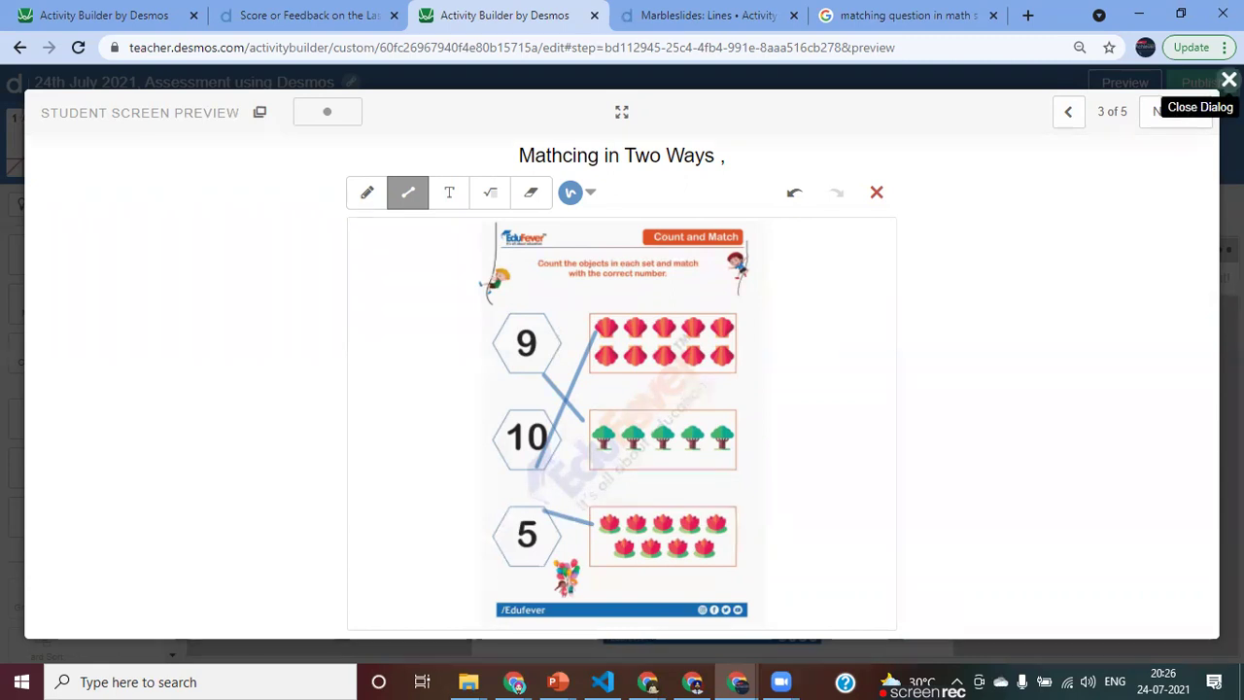
Step: Check the line colour and thickness options, and draw freehand pencil strokes over and beside the worksheet
click(590, 195)
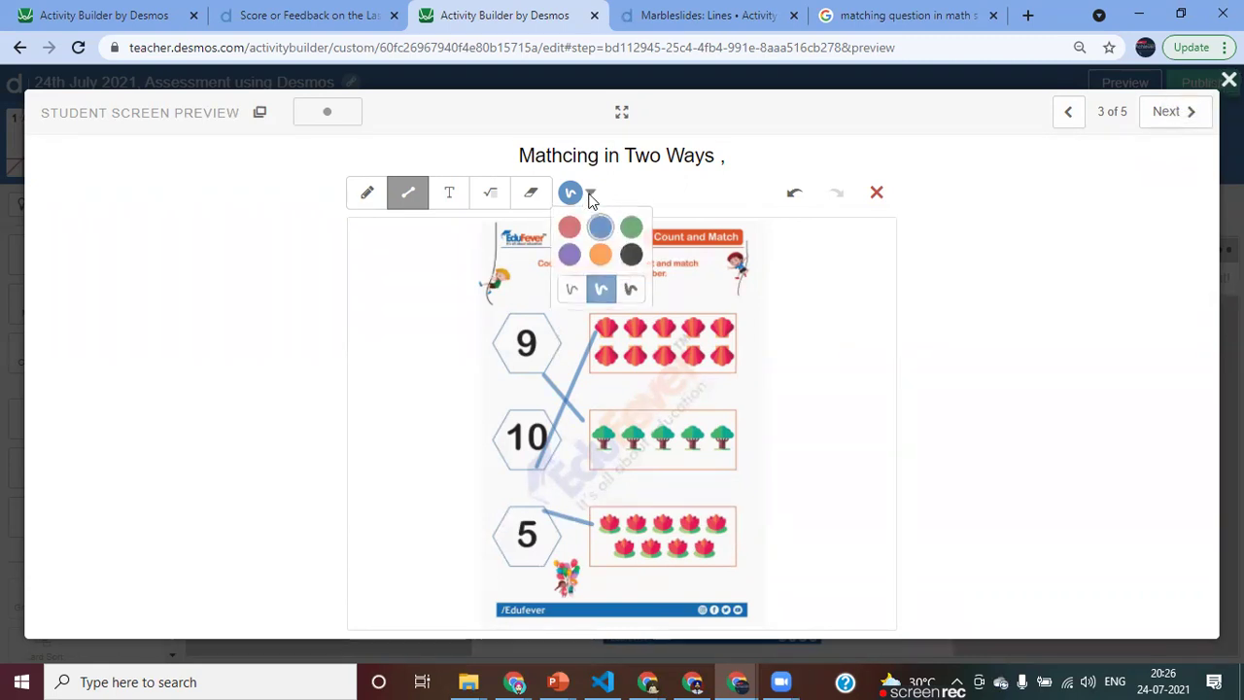
click(365, 194)
mouse_move(386, 325)
mouse_down()
mouse_move(409, 382)
mouse_move(455, 425)
mouse_move(410, 285)
mouse_move(465, 353)
mouse_up()
drag(566, 361, 608, 360)
mouse_move(808, 311)
mouse_down()
mouse_move(767, 359)
mouse_move(871, 288)
mouse_up()
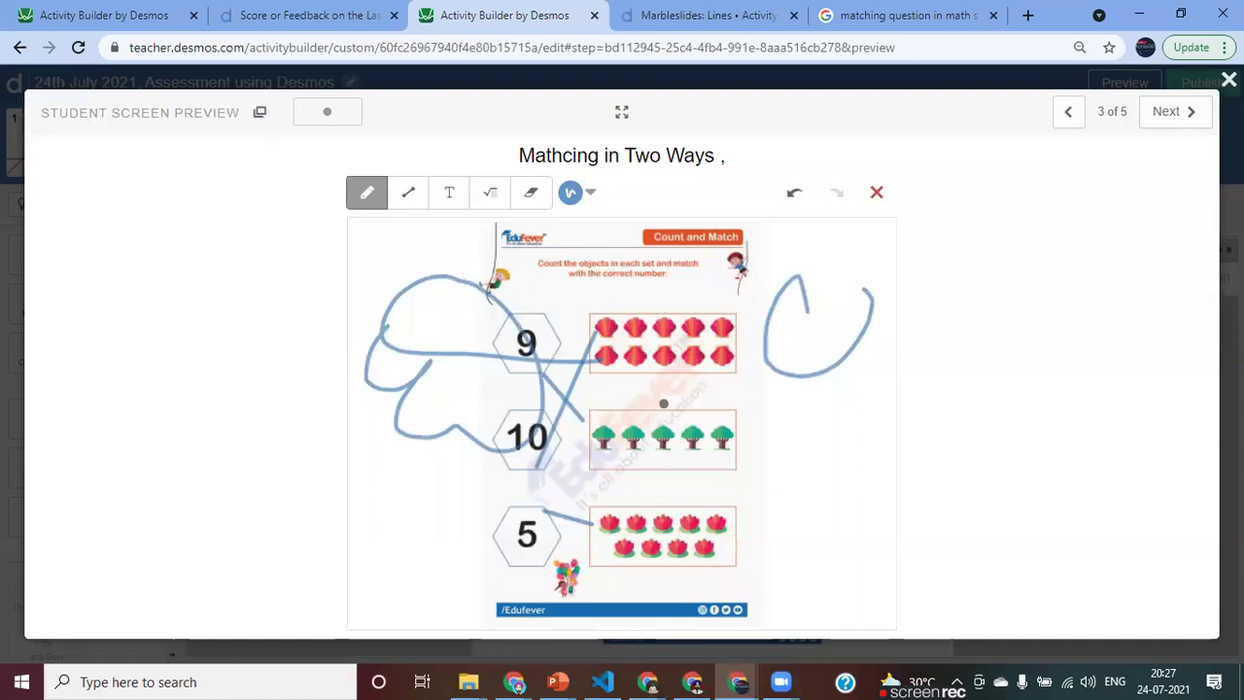
Step: Clear the sketch, then draw a blue line from 9 to the lotus flowers and an orange line from 10 to the shells
click(877, 194)
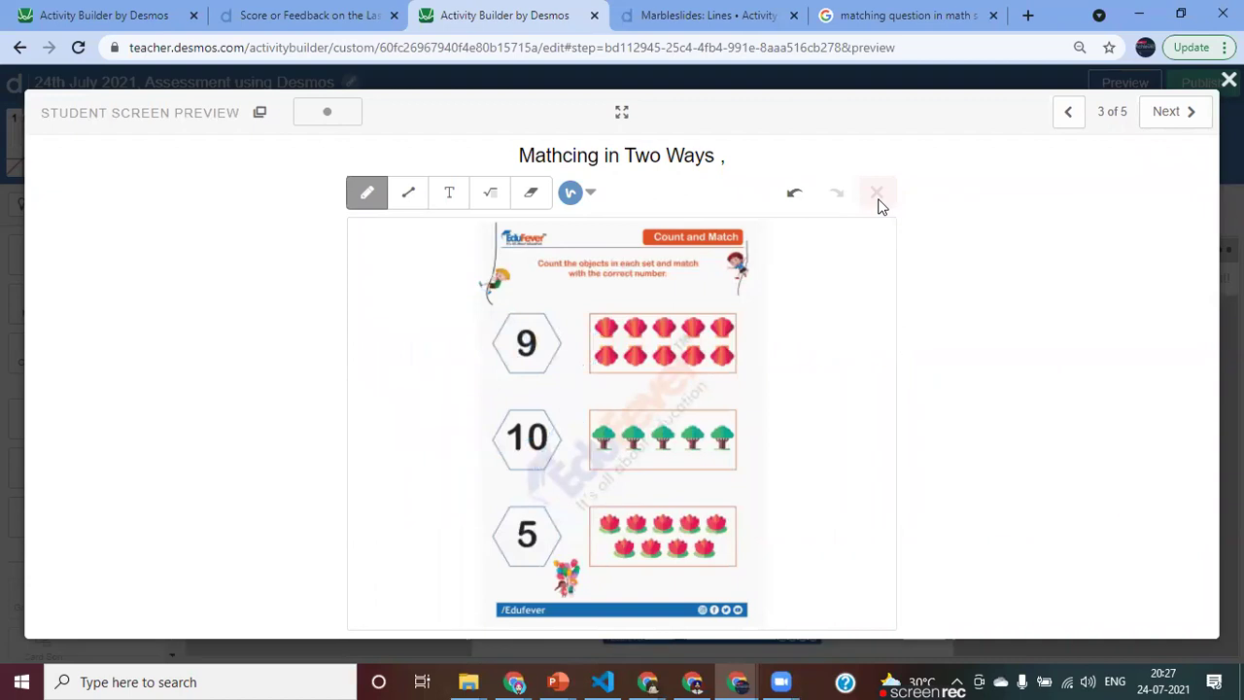
click(408, 194)
drag(530, 353, 594, 519)
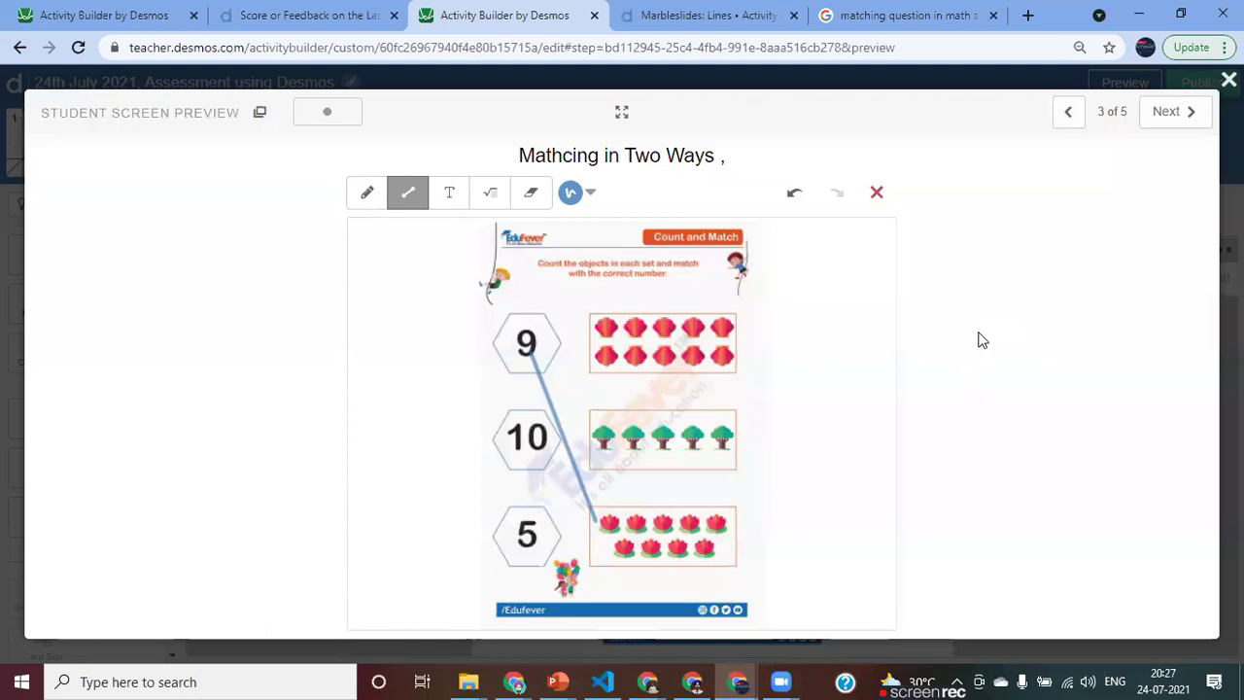
click(591, 194)
click(600, 257)
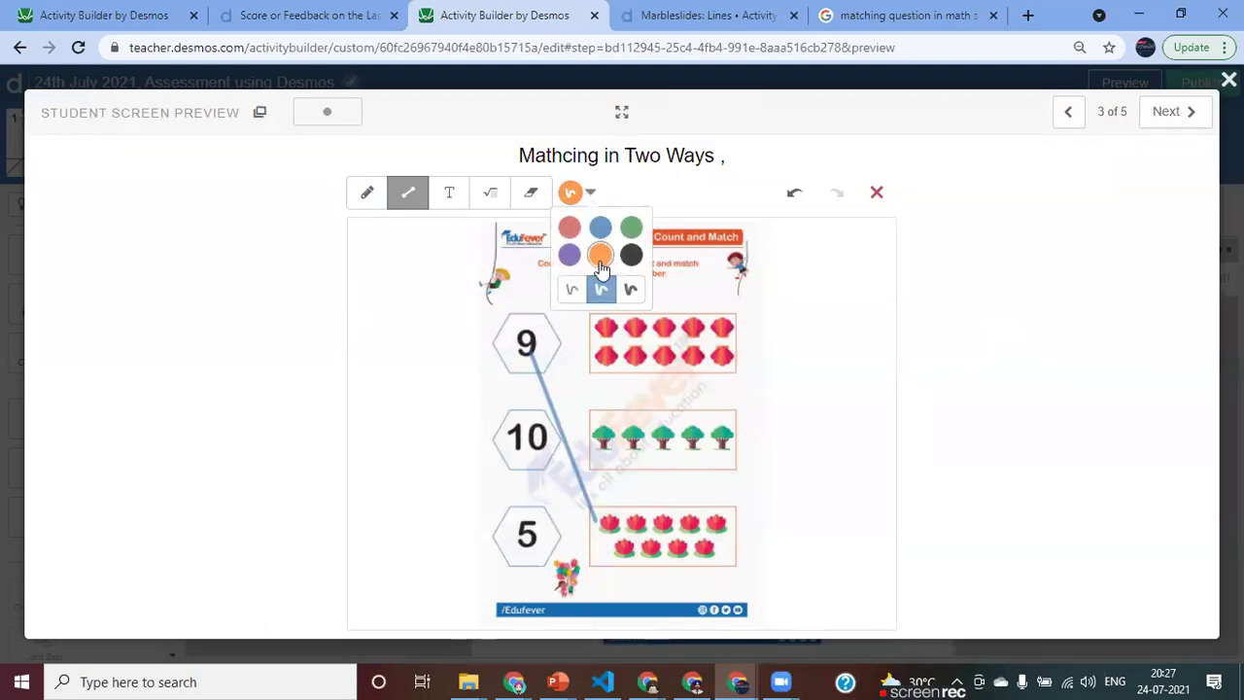
drag(533, 467, 601, 356)
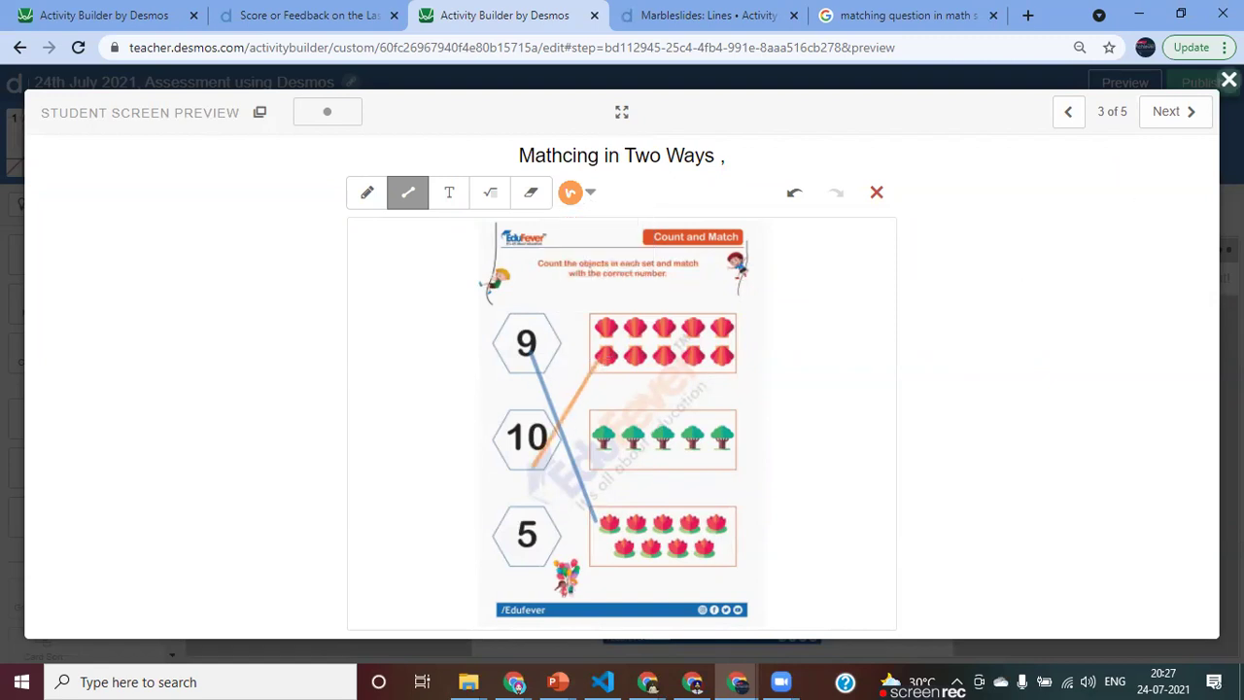
Step: Close the student preview and add a Card Sort to the empty fourth screen
click(1228, 80)
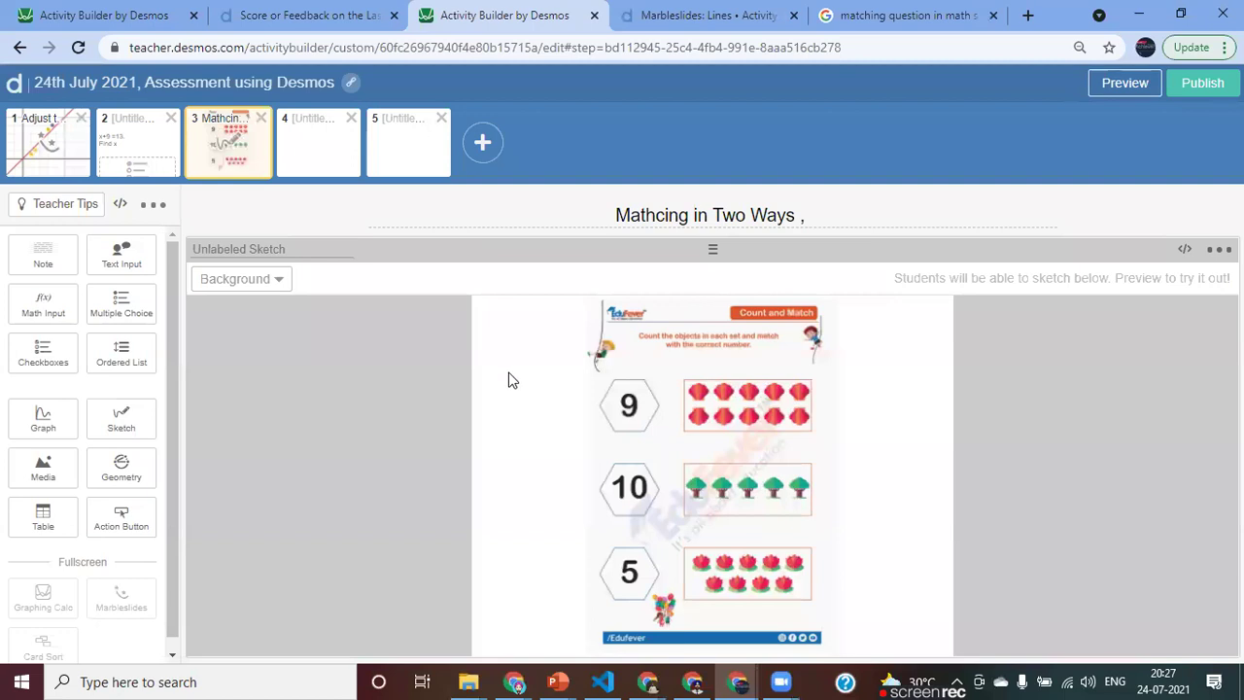
click(320, 161)
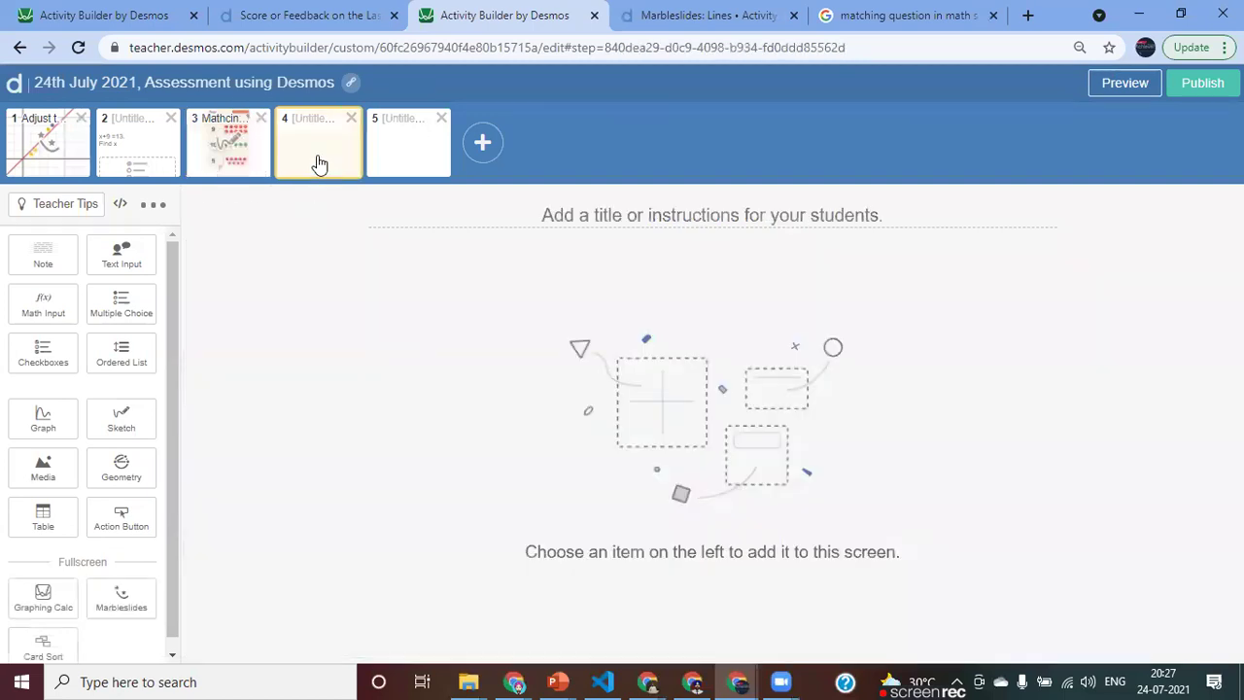
scroll(74, 609, down, 1)
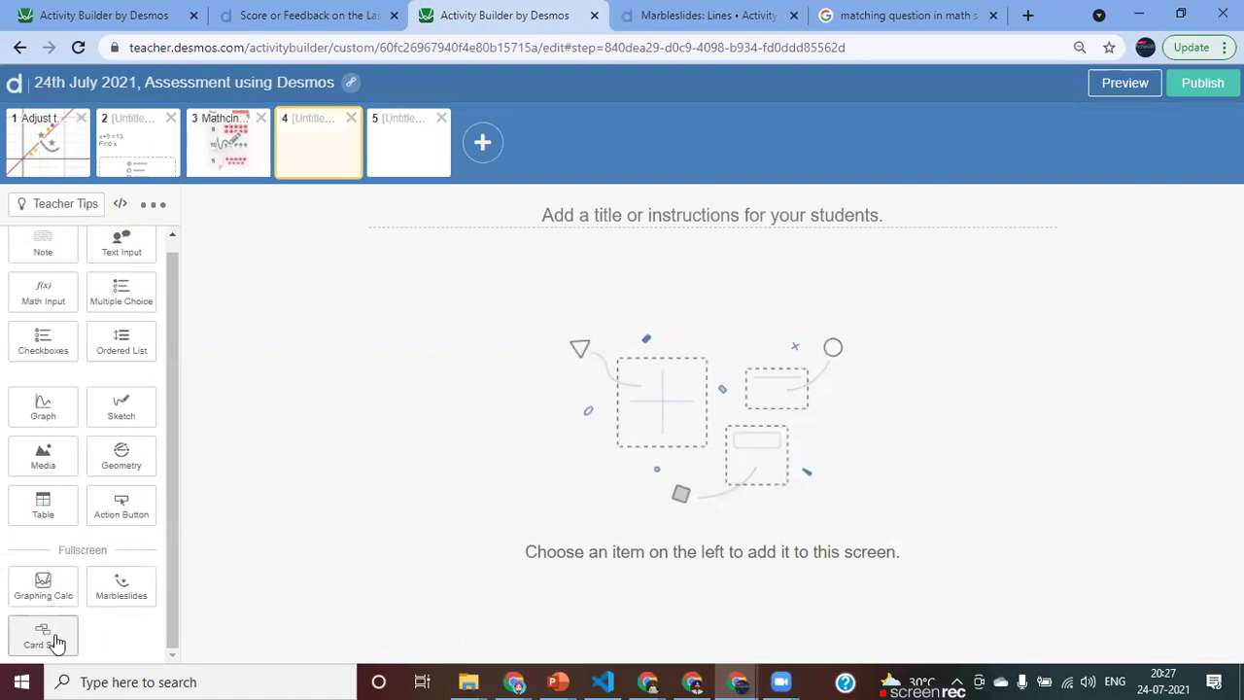
click(43, 636)
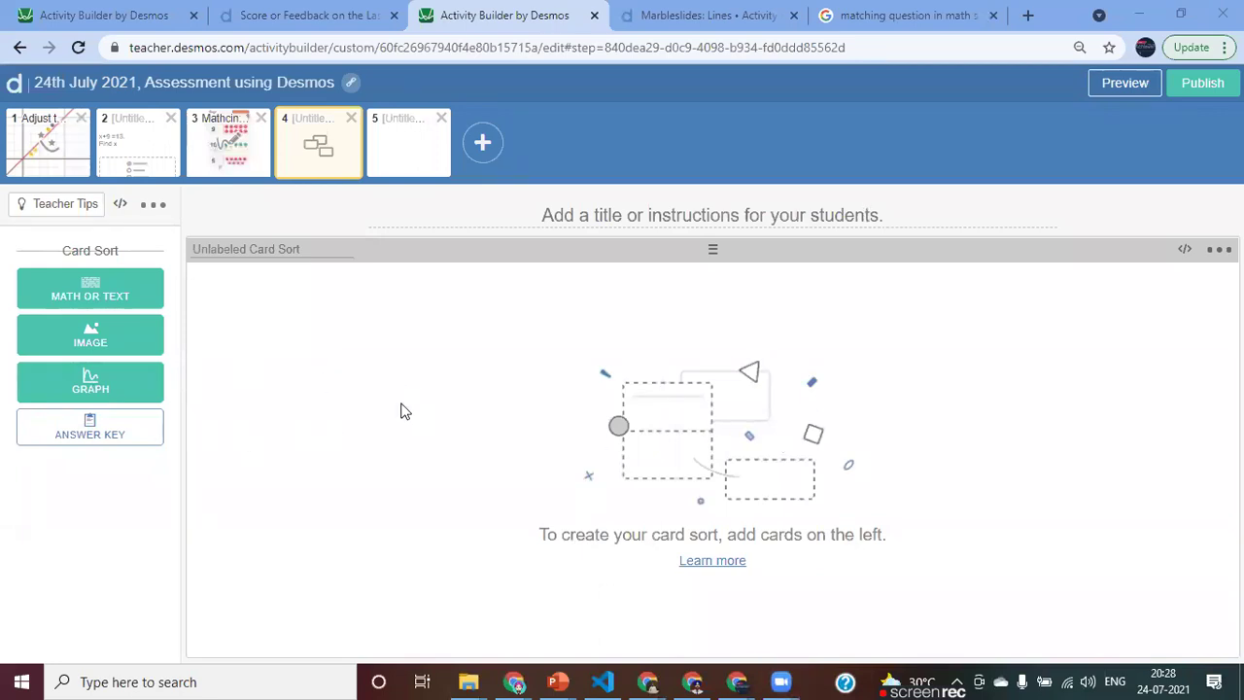
Step: Add three text cards to the card sort reading Apples, Oranges and Fruits
click(88, 297)
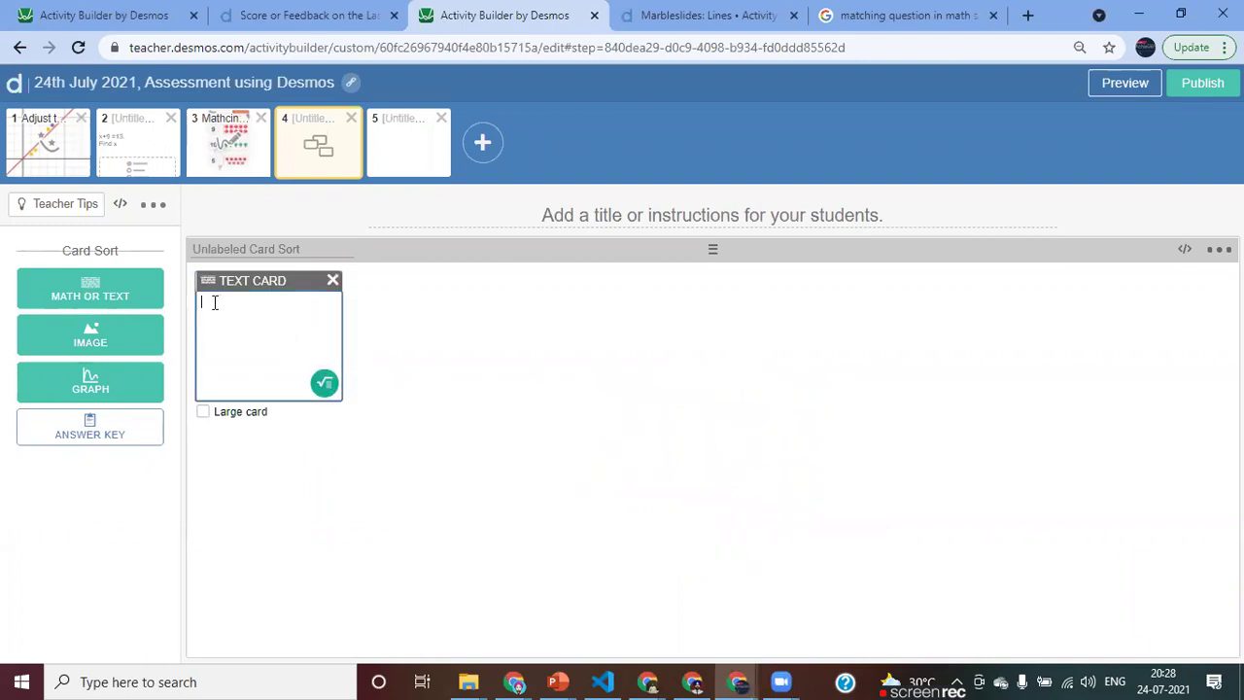
text(Apples)
click(97, 292)
text(Oranges)
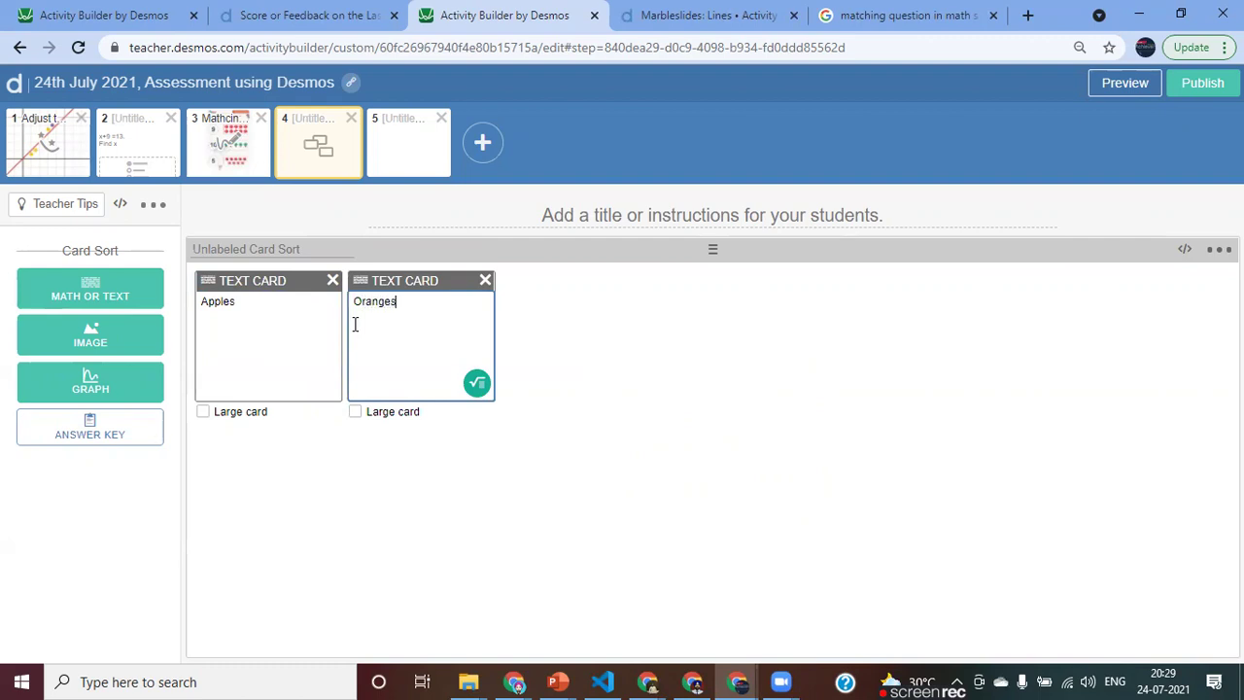
click(90, 288)
text(Fruits)
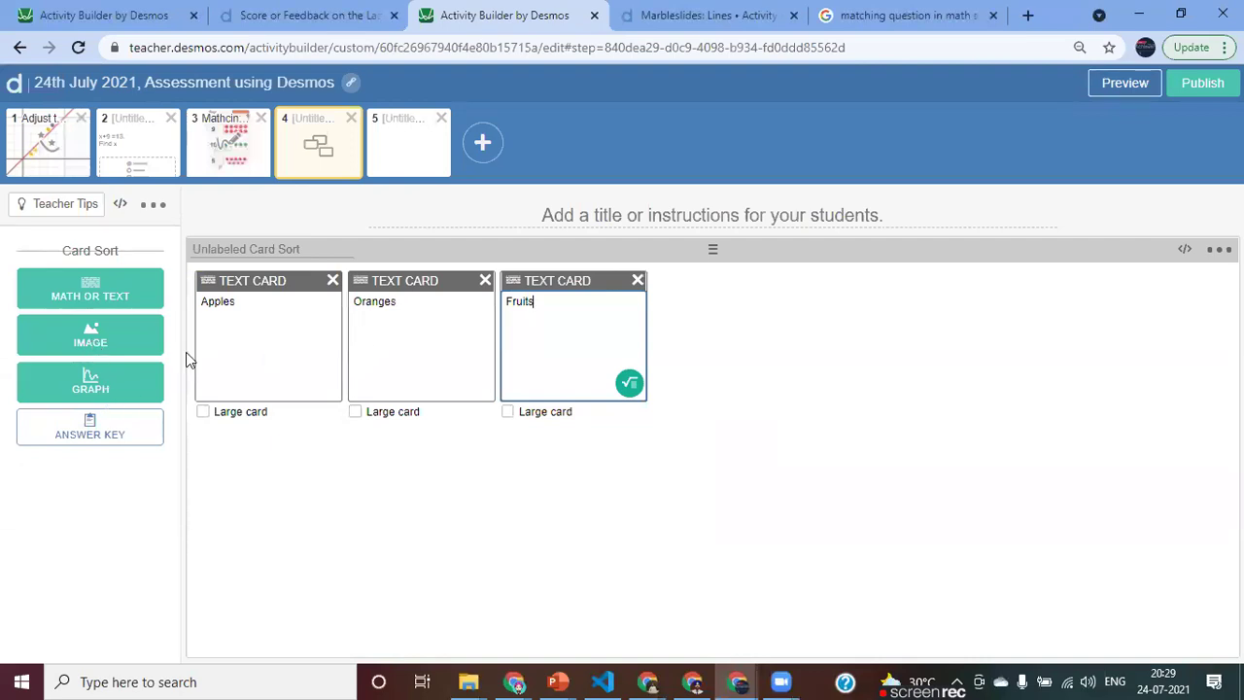
Step: Add a fourth text card reading 2D Shapes
click(116, 303)
text(Sh)
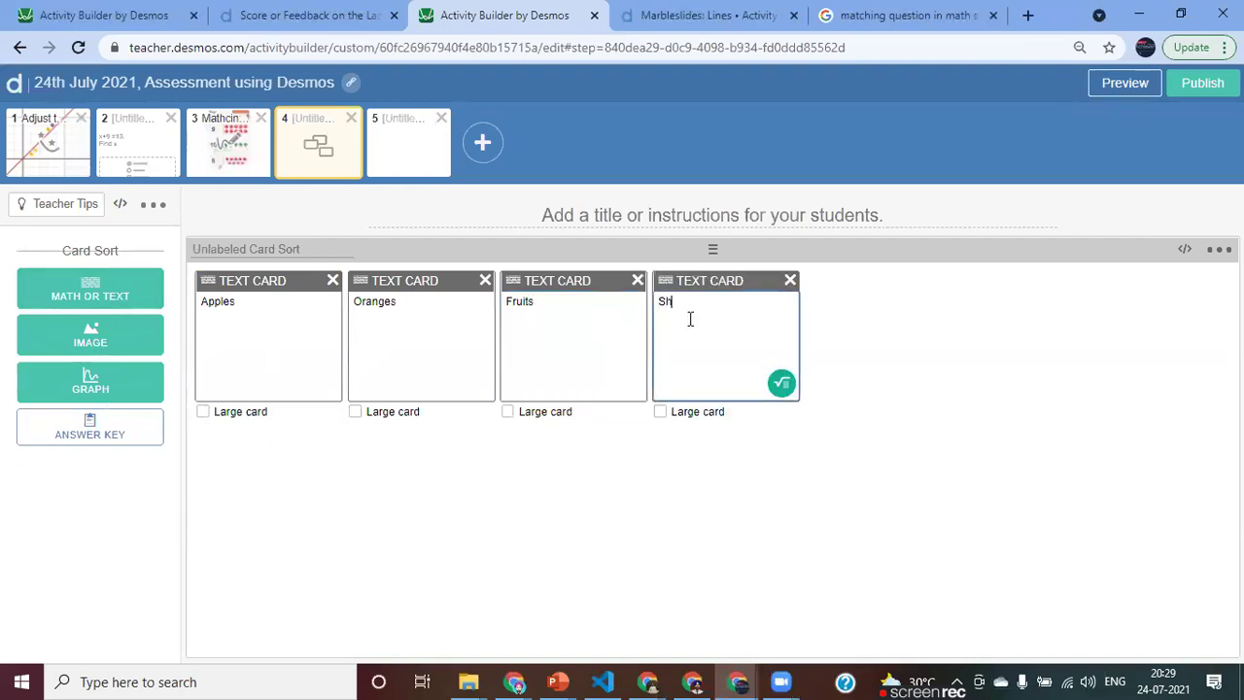
text(apes)
key(Left)
key(Left)
key(Left)
key(Left)
key(Left)
text(2D)
Step: Add a graph card to the card sort and insert a table in its graph
click(97, 394)
click(183, 191)
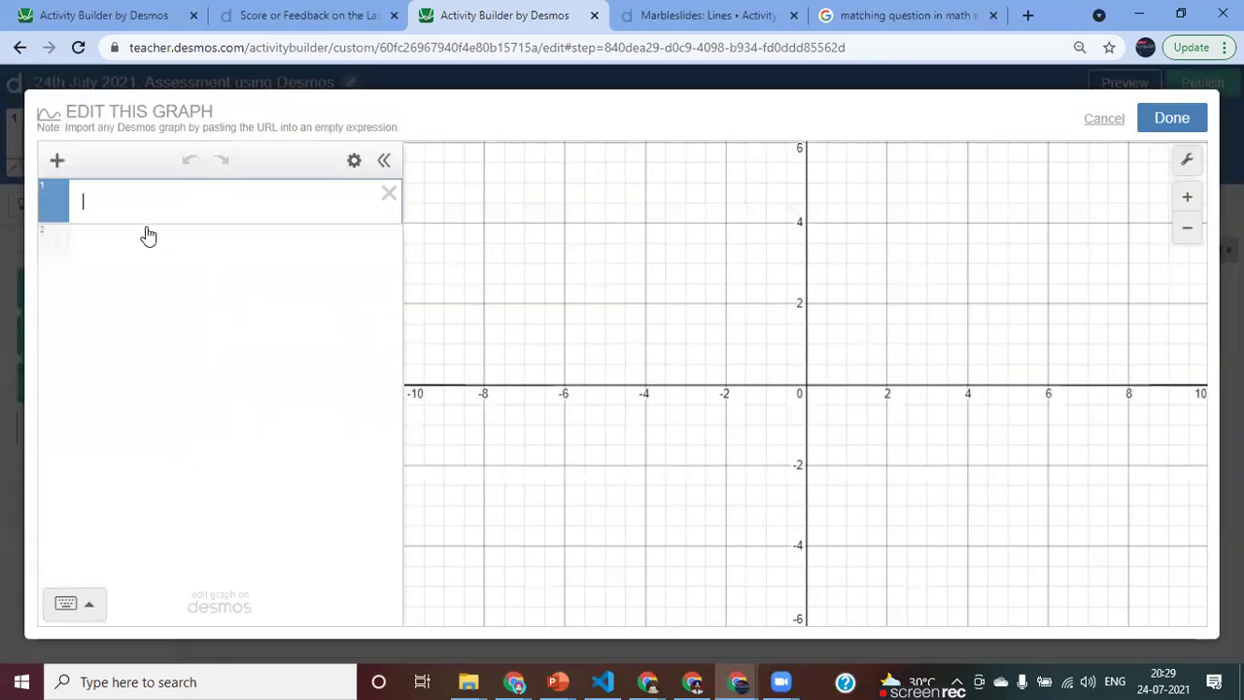
click(57, 159)
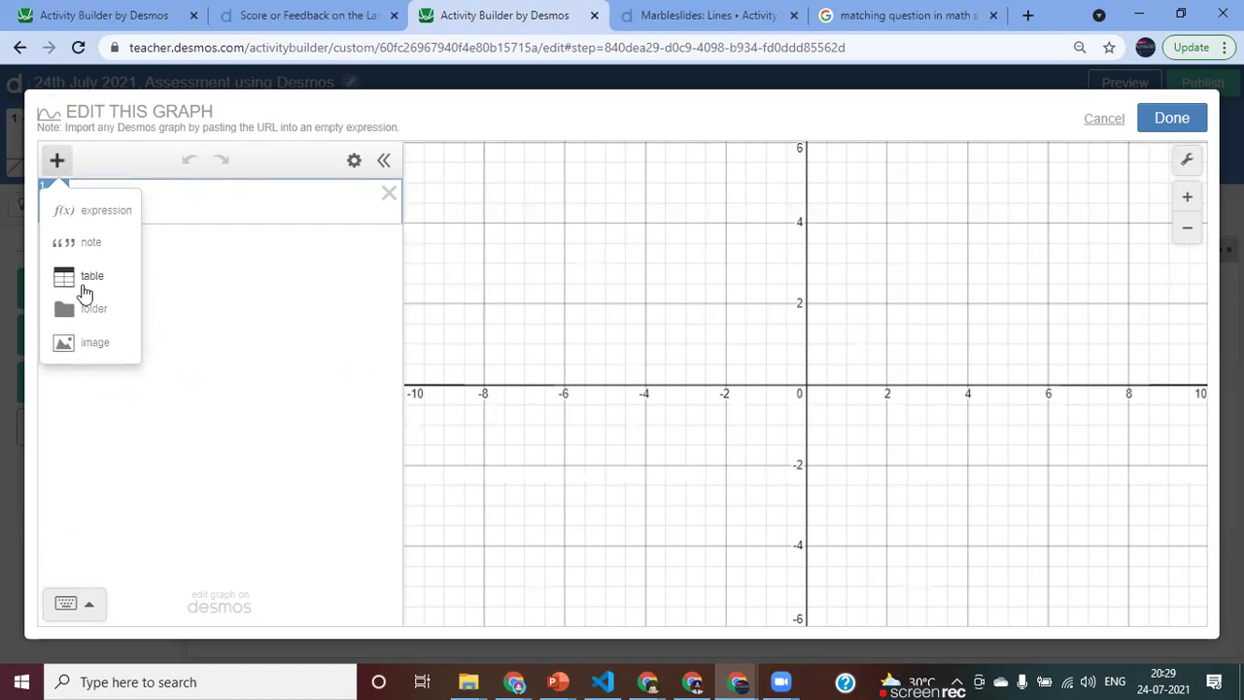
click(86, 282)
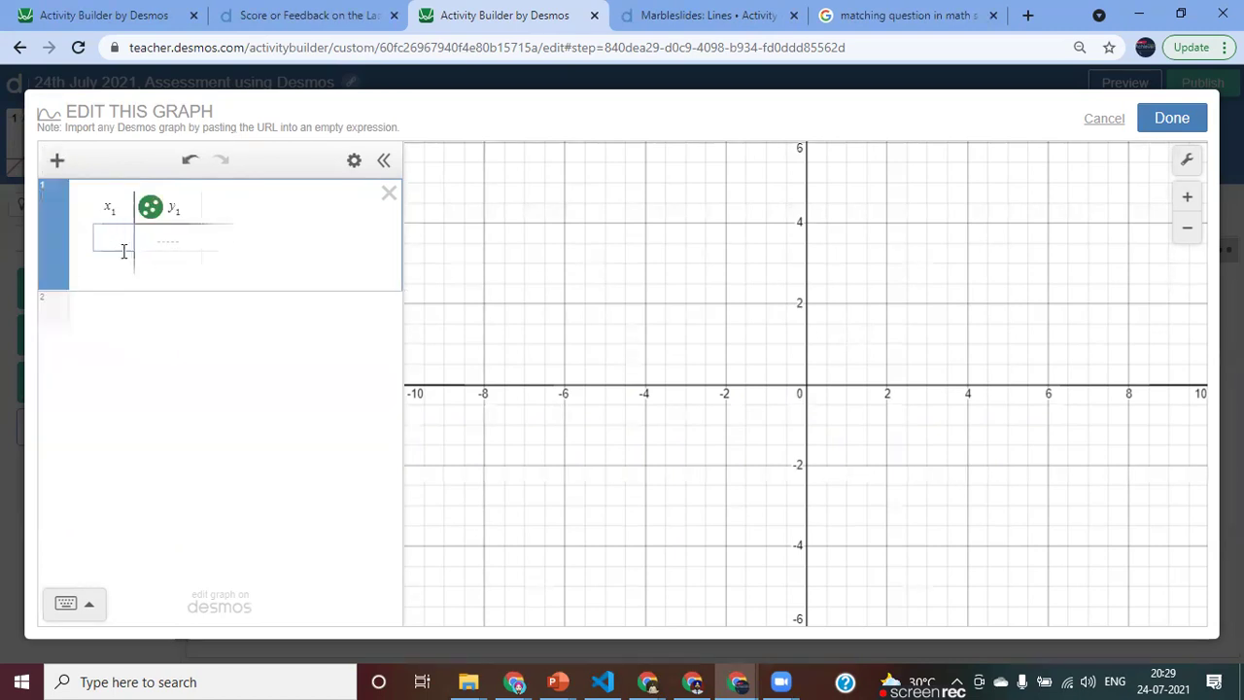
Step: Enter the points (2, 2) and (2, 1) in the first two rows of the graph's table
text(2)
key(Tab)
text(2)
key(Return)
key(Left)
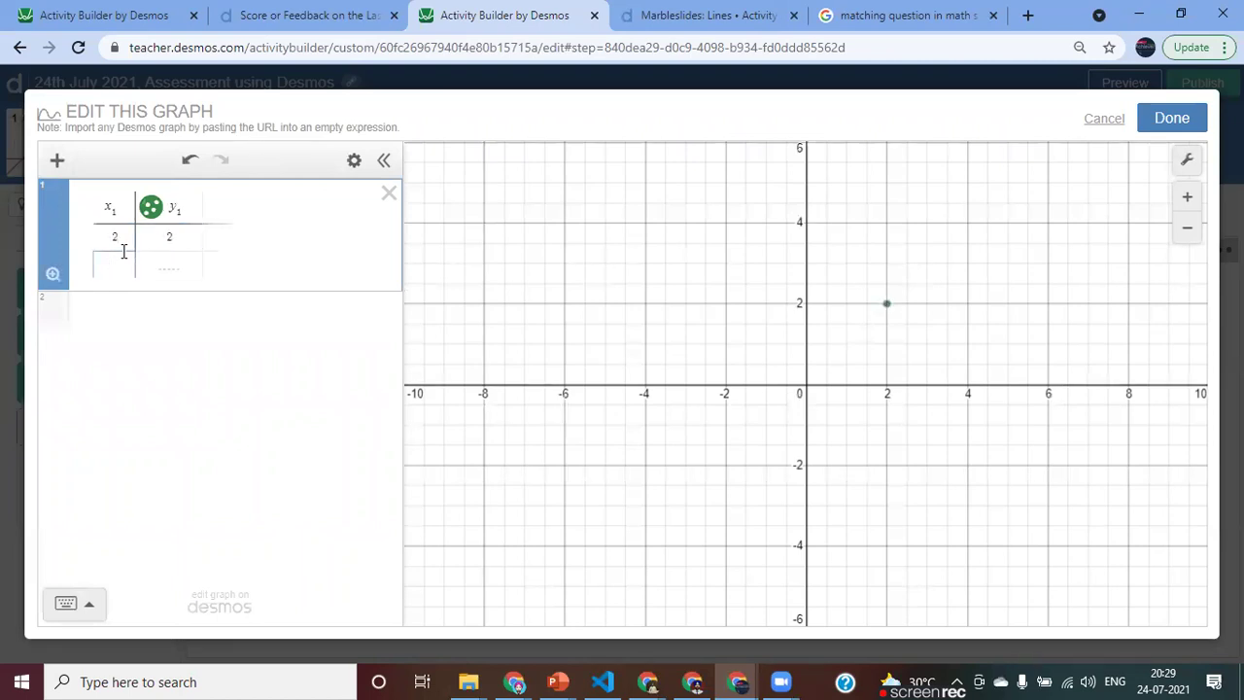
text(2)
key(Tab)
text(1)
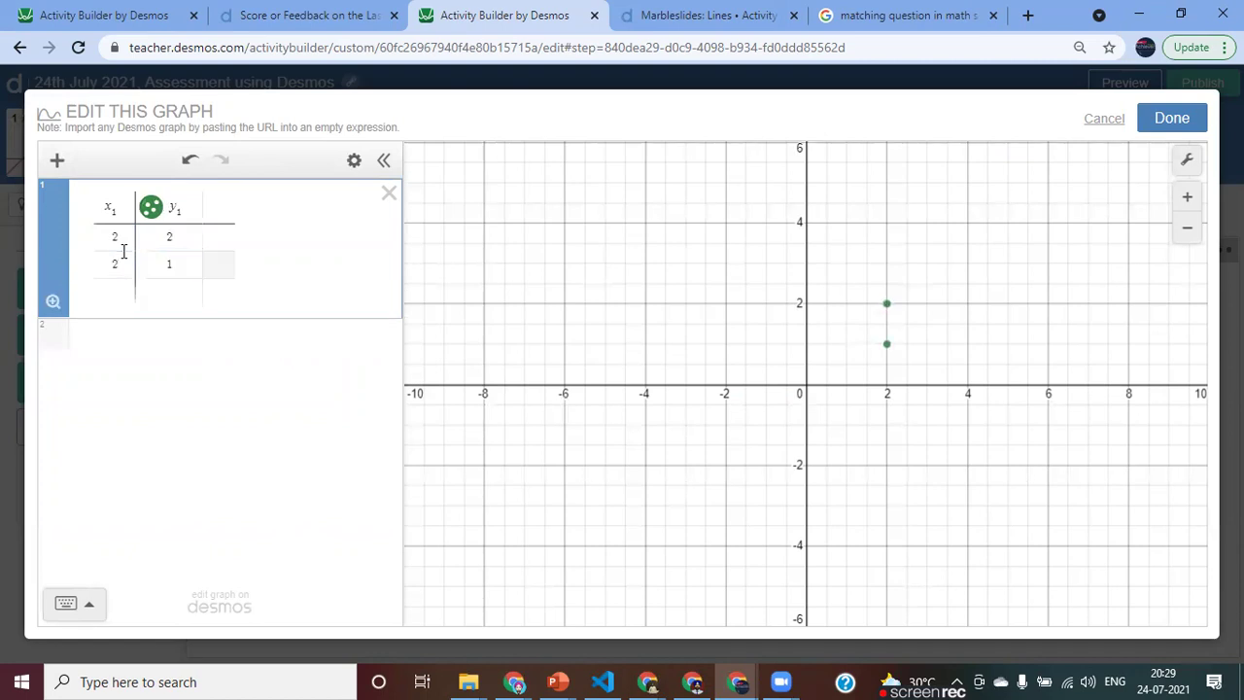
key(Return)
key(Left)
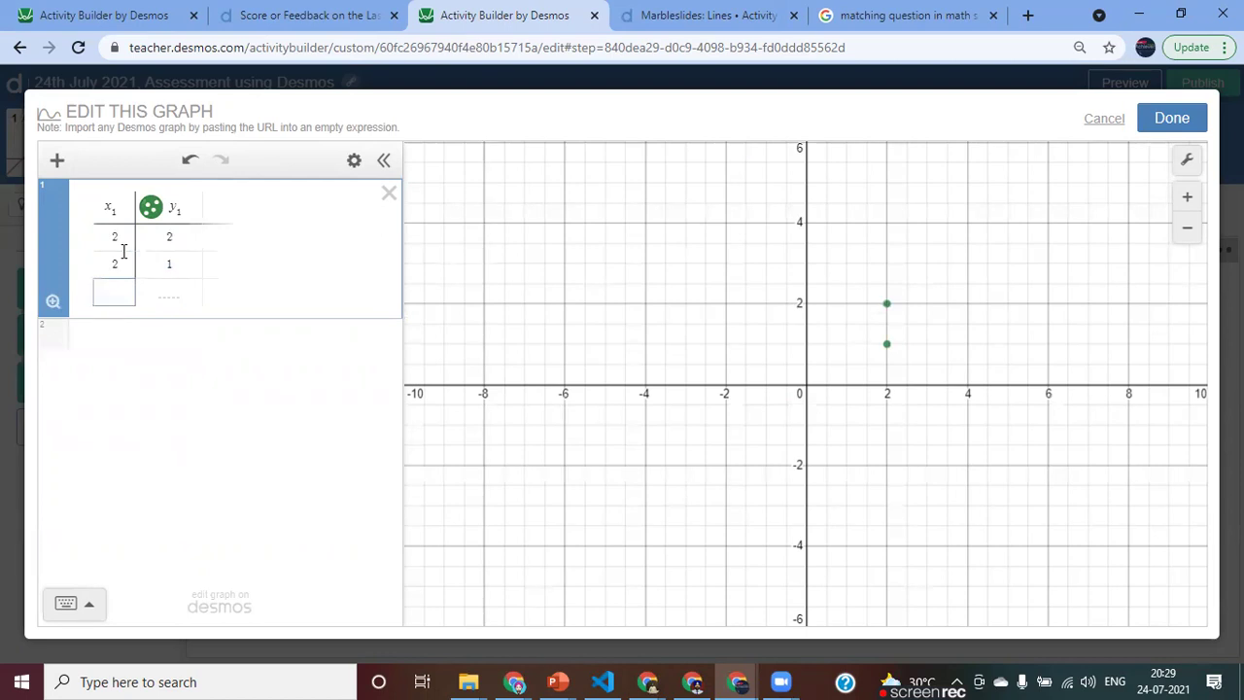
Step: Add the points (3, 1) and (3, 2) as the table's third and fourth rows
text(3)
key(Tab)
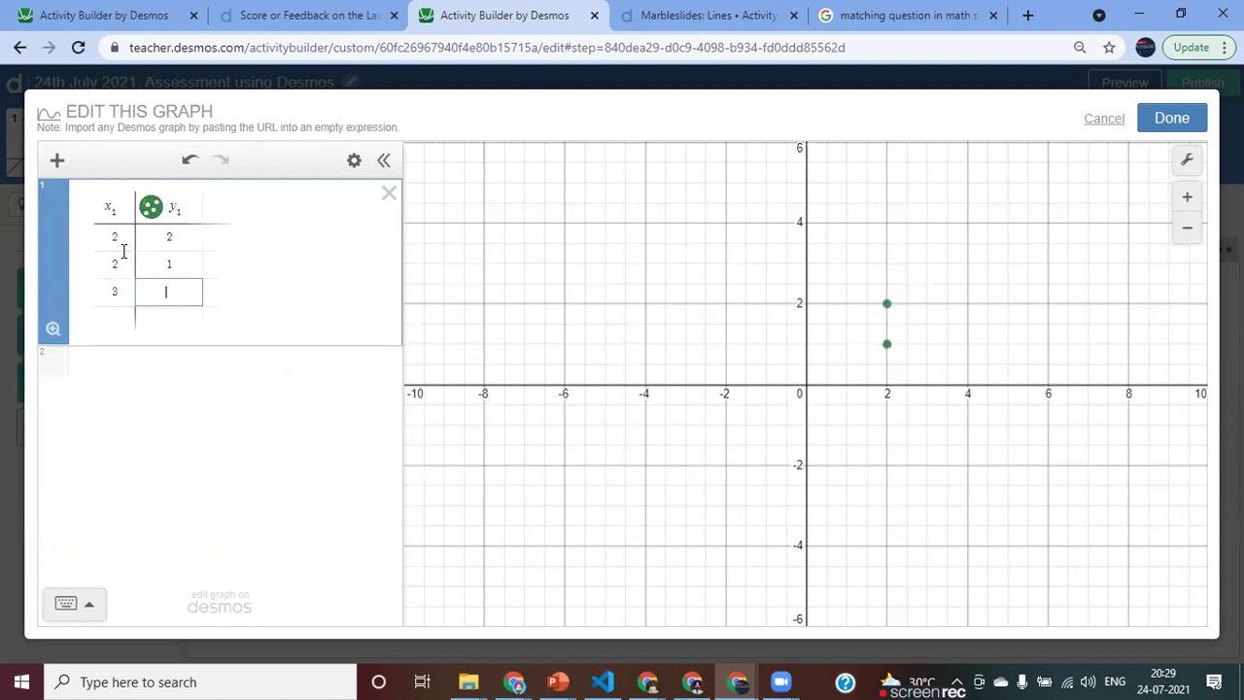
text(1)
key(Return)
key(Left)
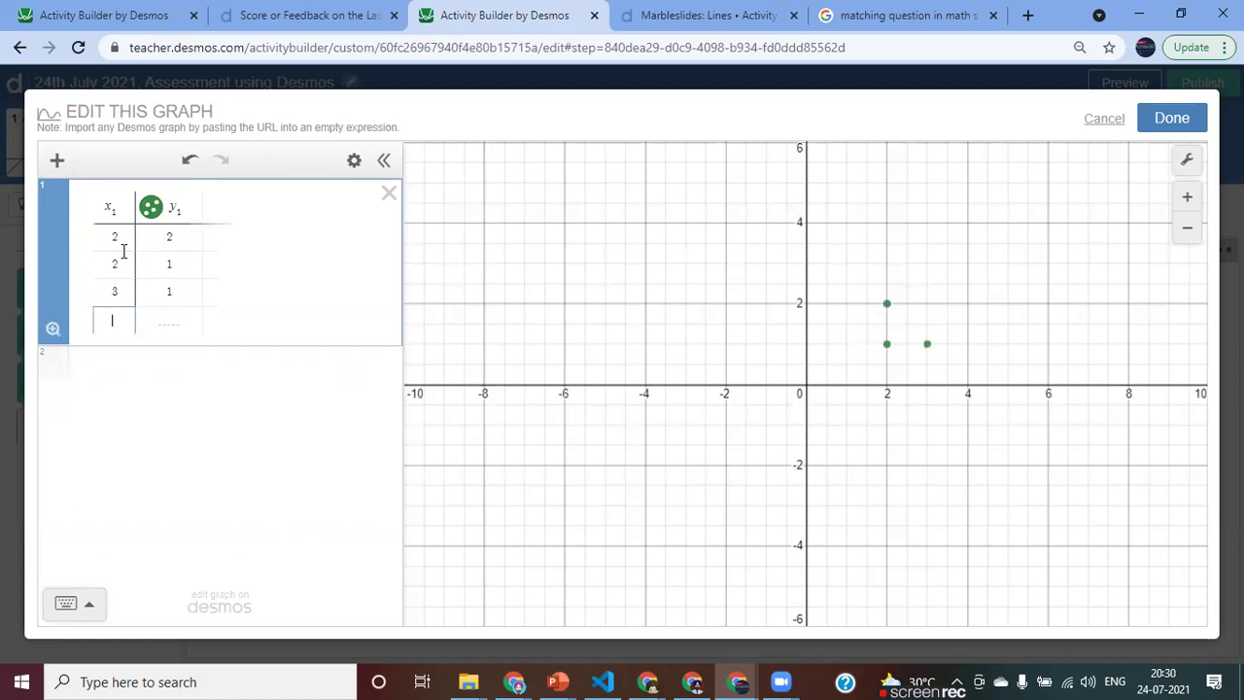
text(3)
key(Tab)
text(2)
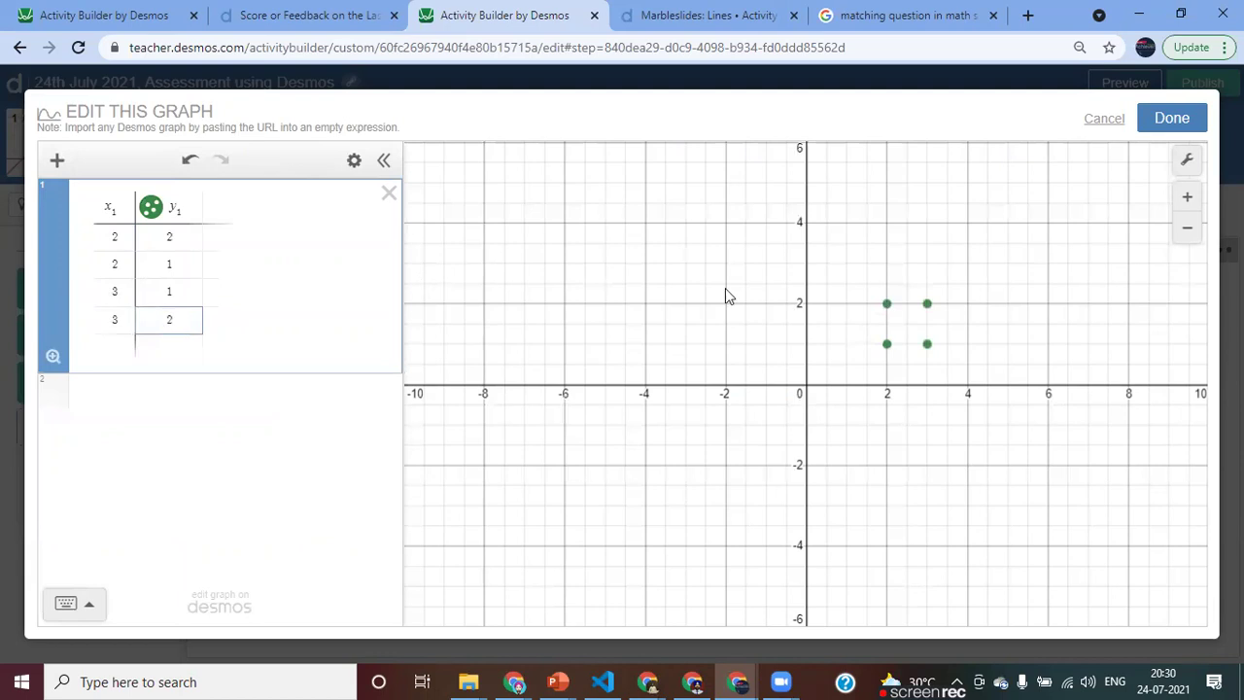
Step: Connect the table's points with lines and change the point style to open circles
click(354, 163)
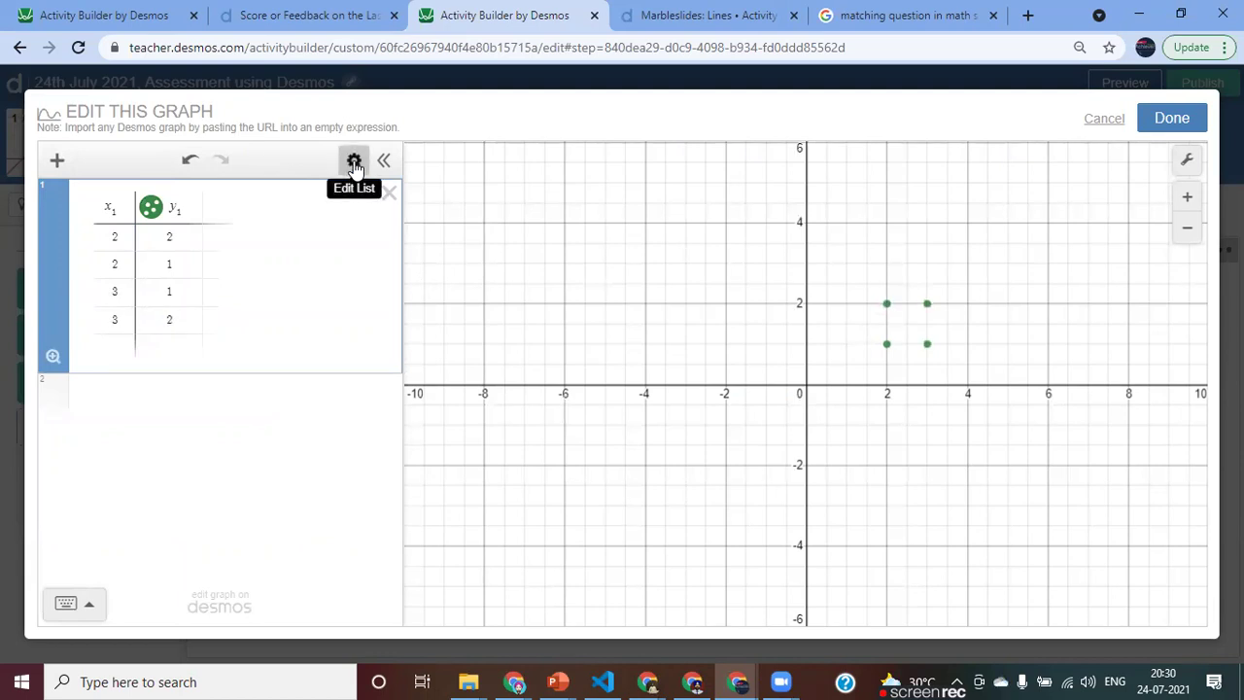
click(153, 210)
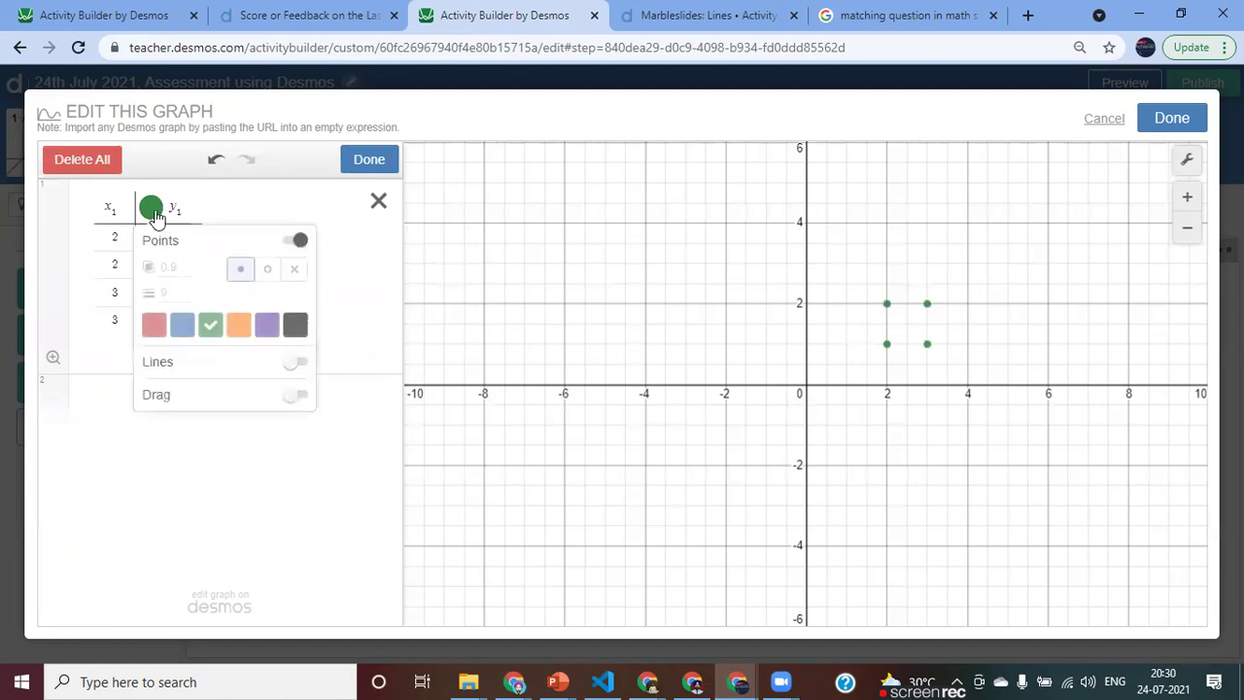
click(297, 363)
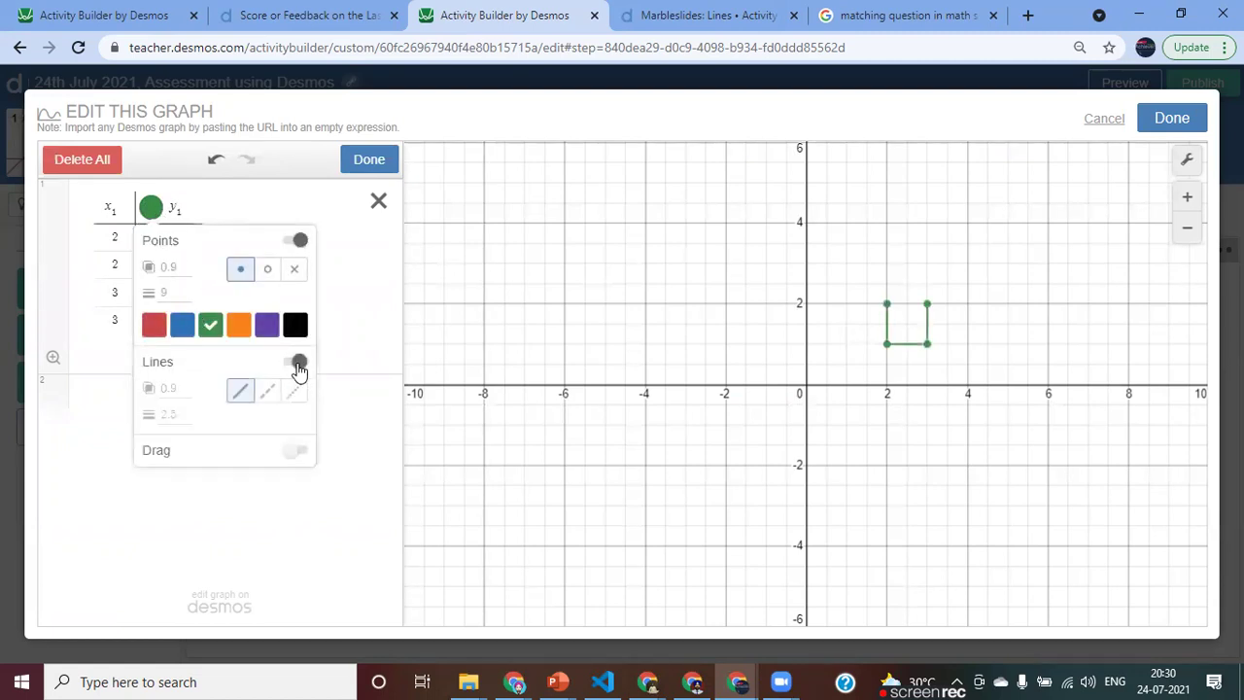
click(268, 271)
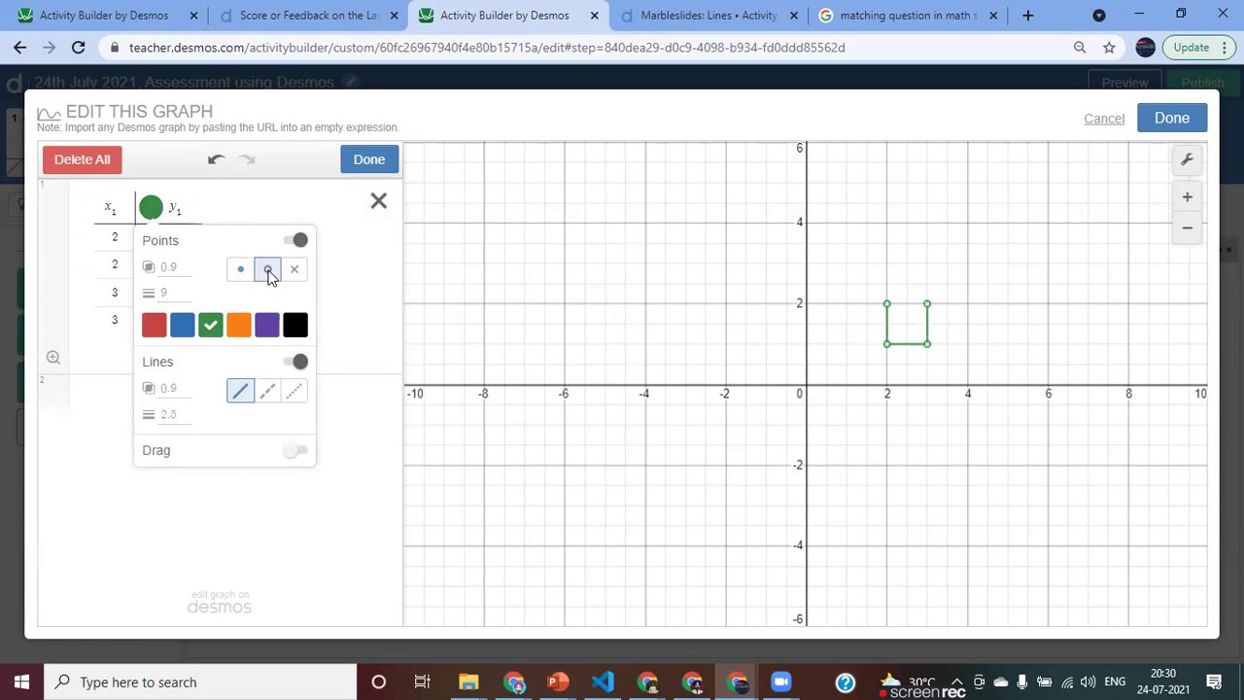
Step: Set the points' opacity to 1 and size to 10, and the lines' opacity to 2 and thickness to 5
click(180, 268)
text(12)
key(BackSpace)
key(BackSpace)
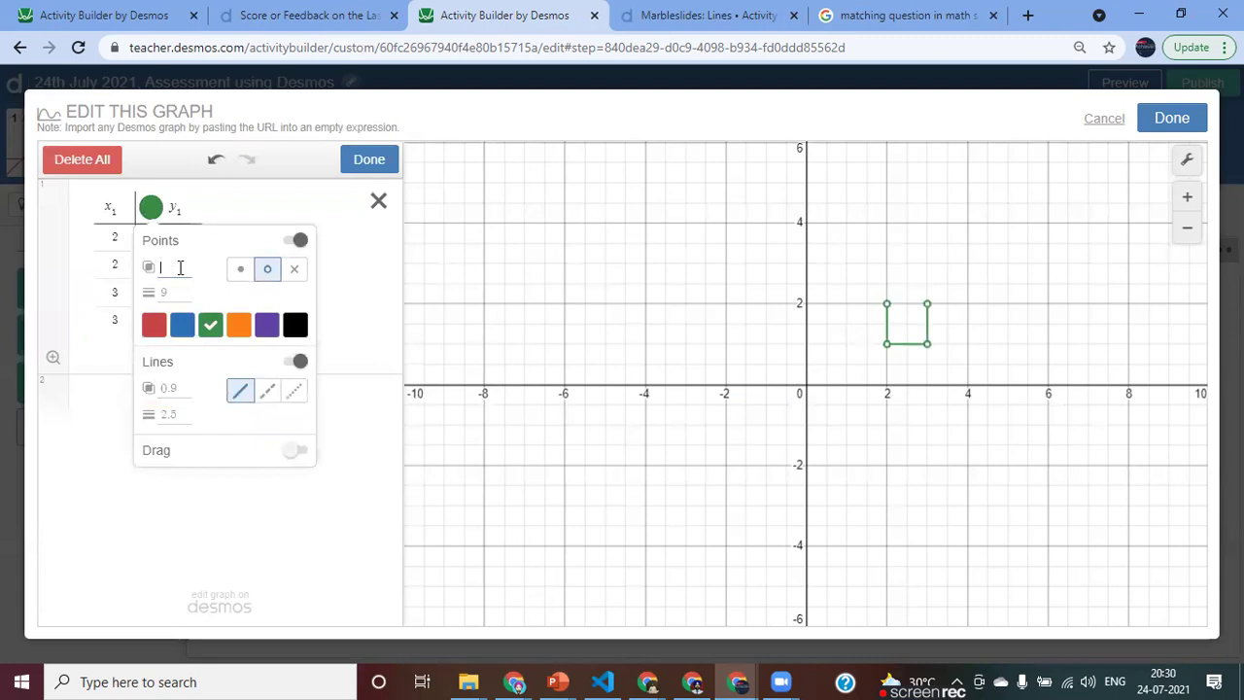
click(176, 294)
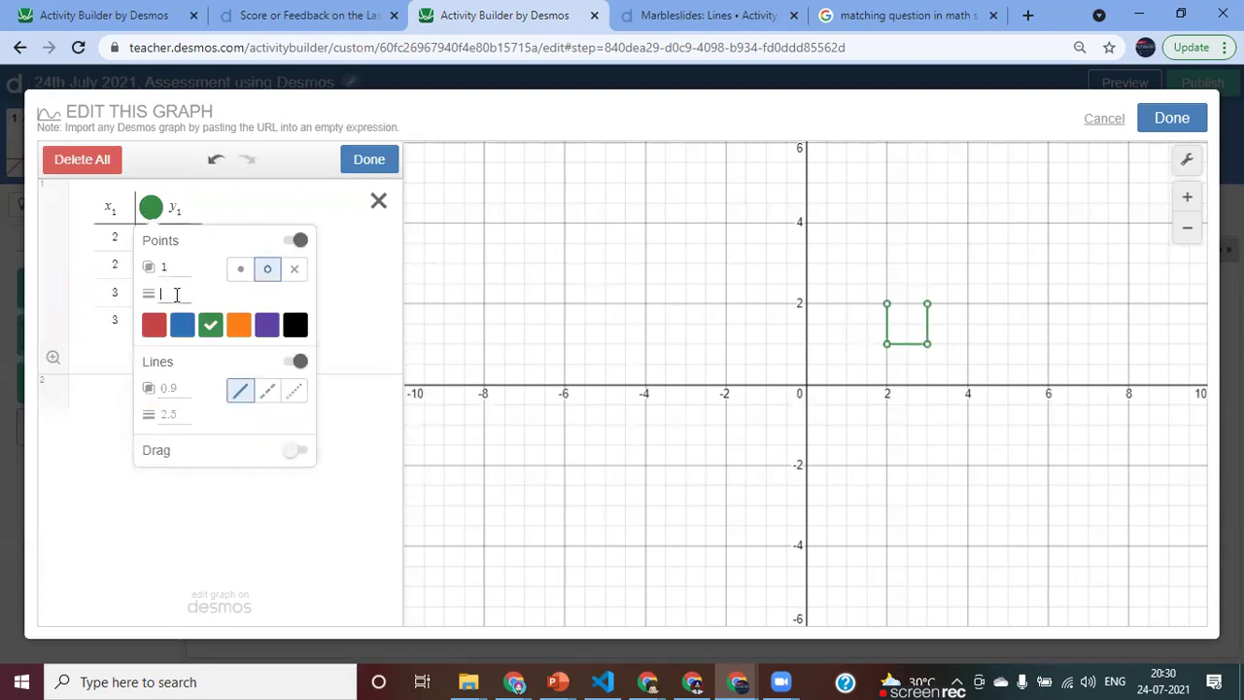
text(10)
click(187, 388)
click(189, 416)
text(5)
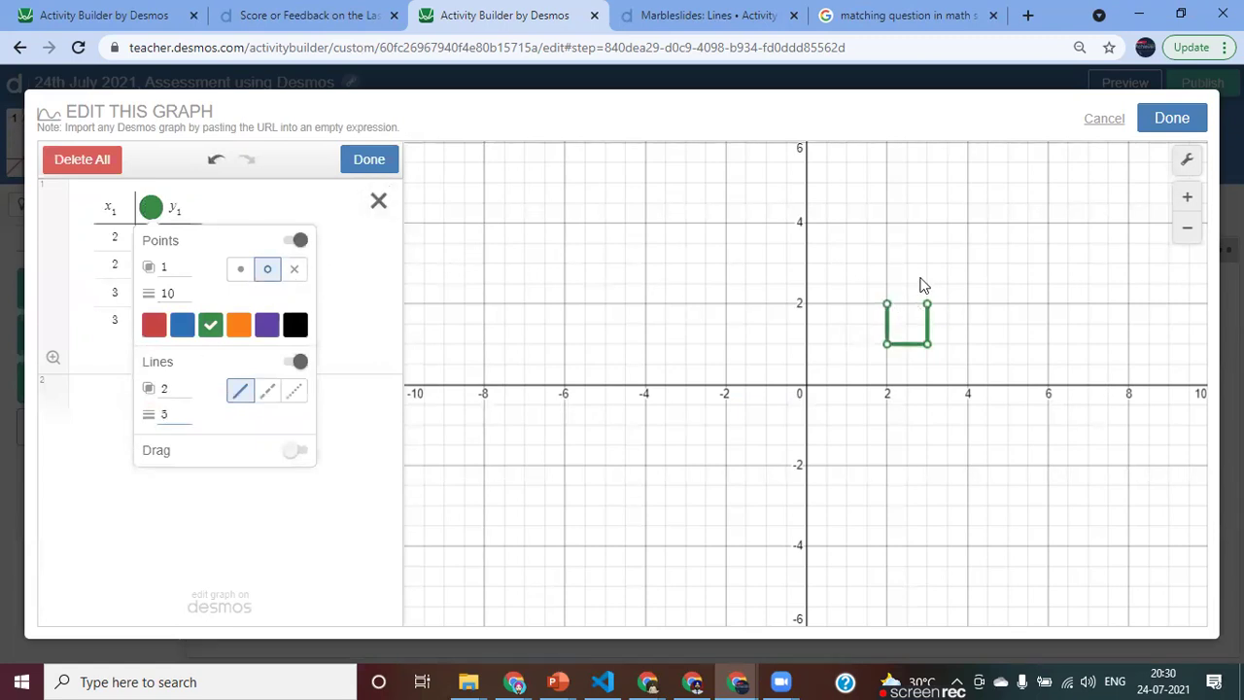
click(167, 503)
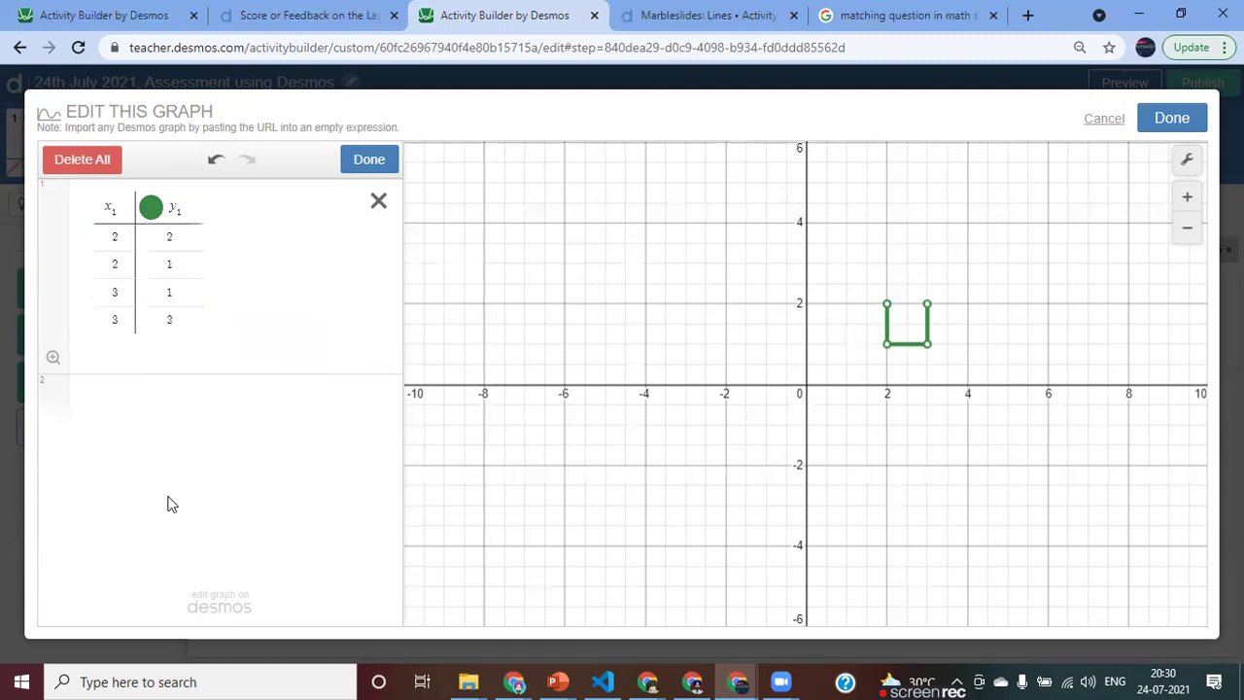
Step: Close the square by adding the point (2, 2) as the table's fifth row
click(184, 326)
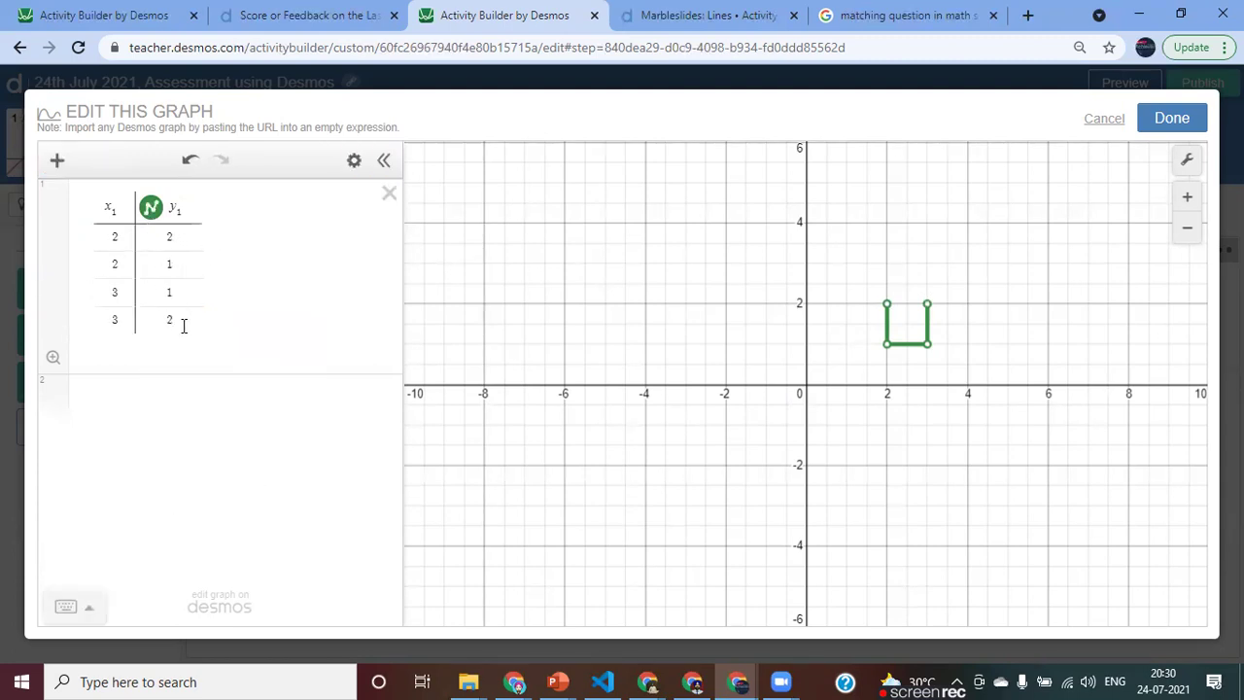
click(168, 323)
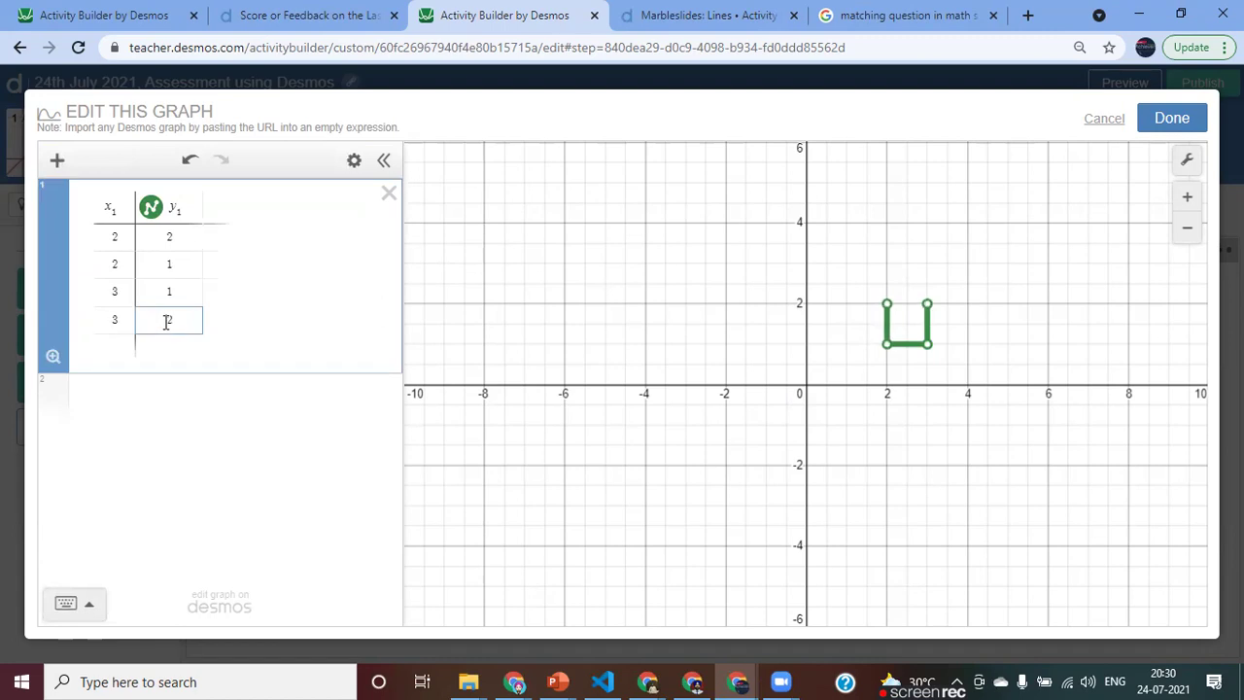
key(Return)
key(Left)
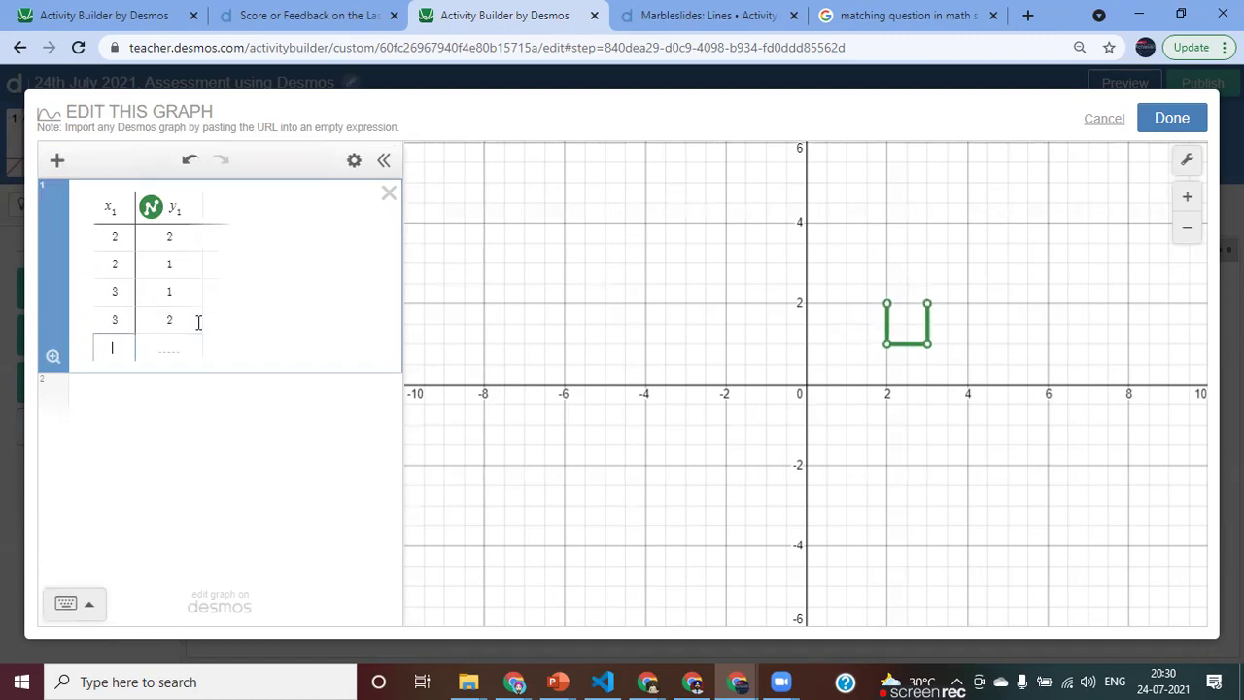
text(2)
key(Right)
text(2)
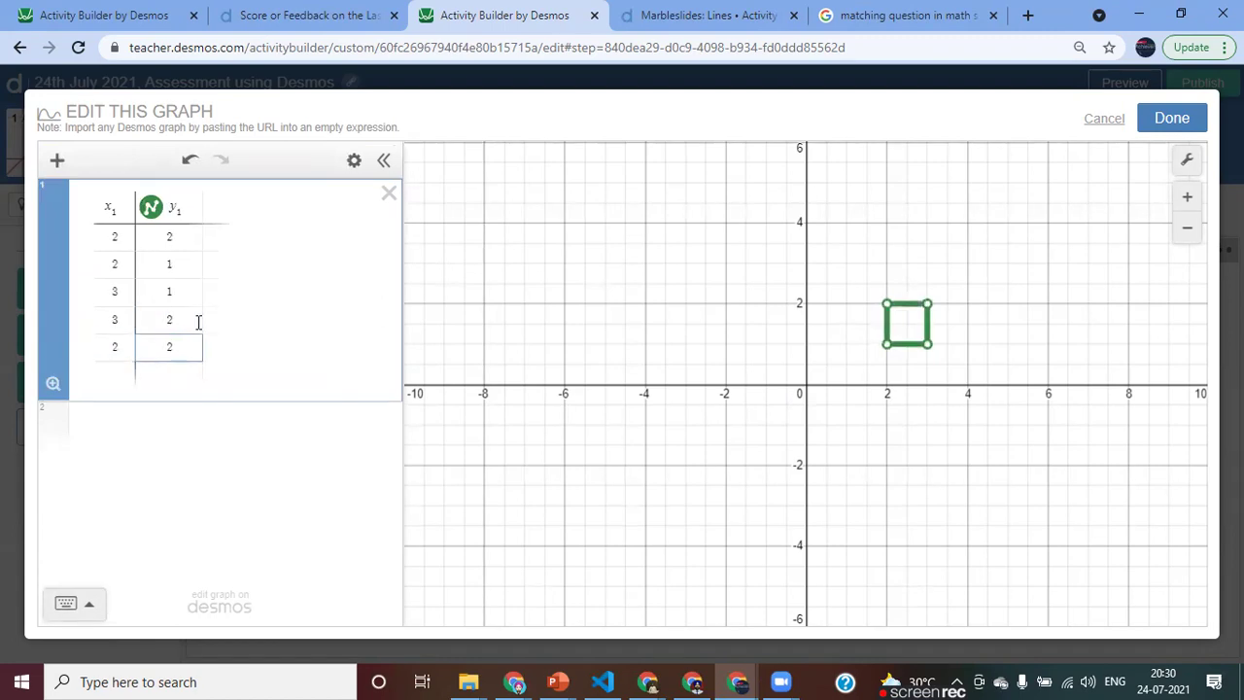
click(200, 478)
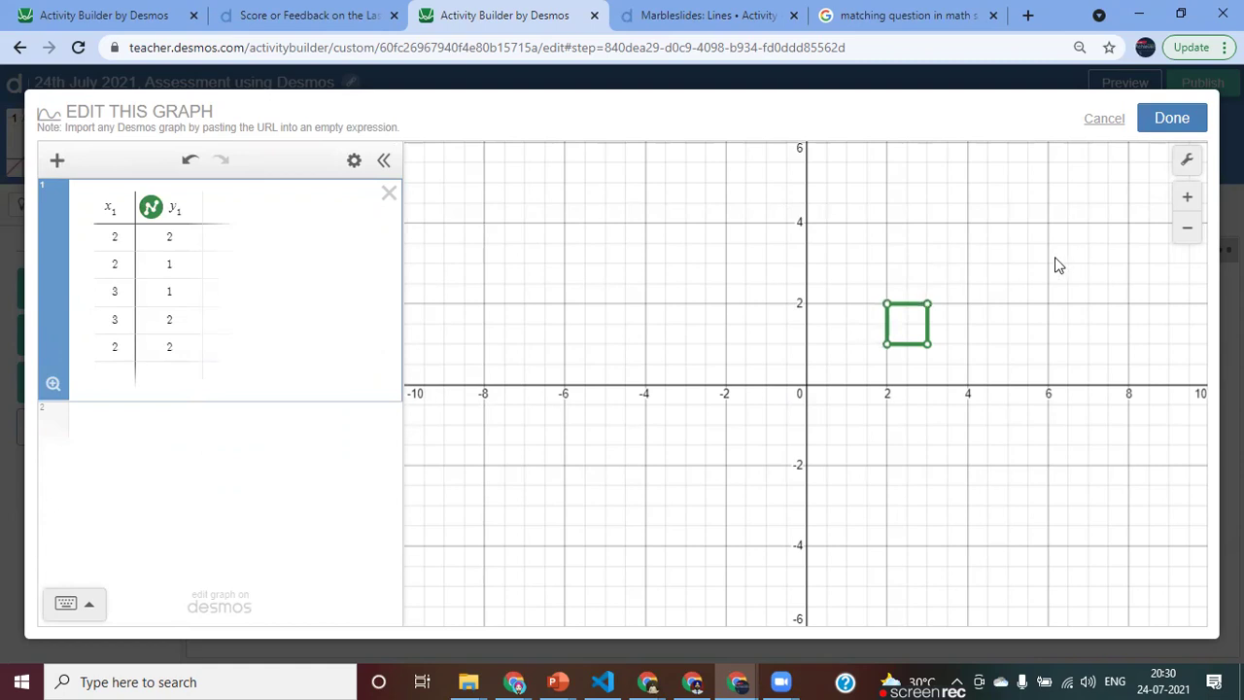
Step: Hide the grid, the x-axis and the y-axis on the square's graph
drag(1055, 256, 864, 299)
click(1186, 160)
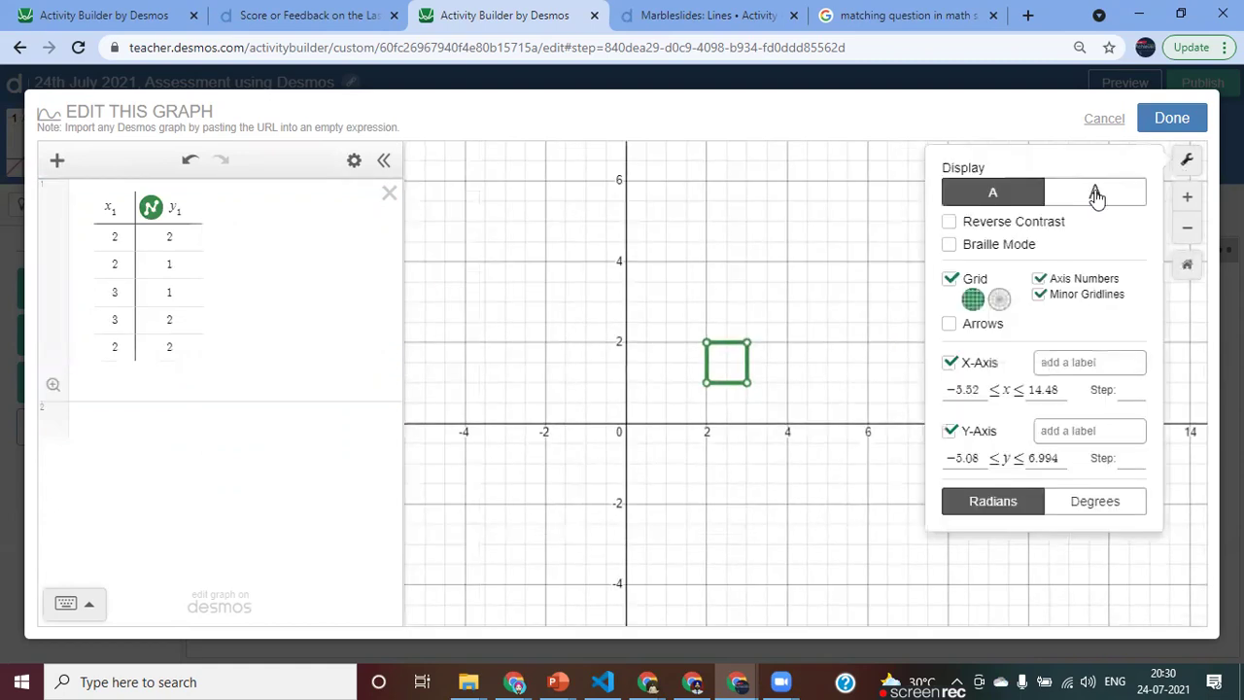
click(949, 280)
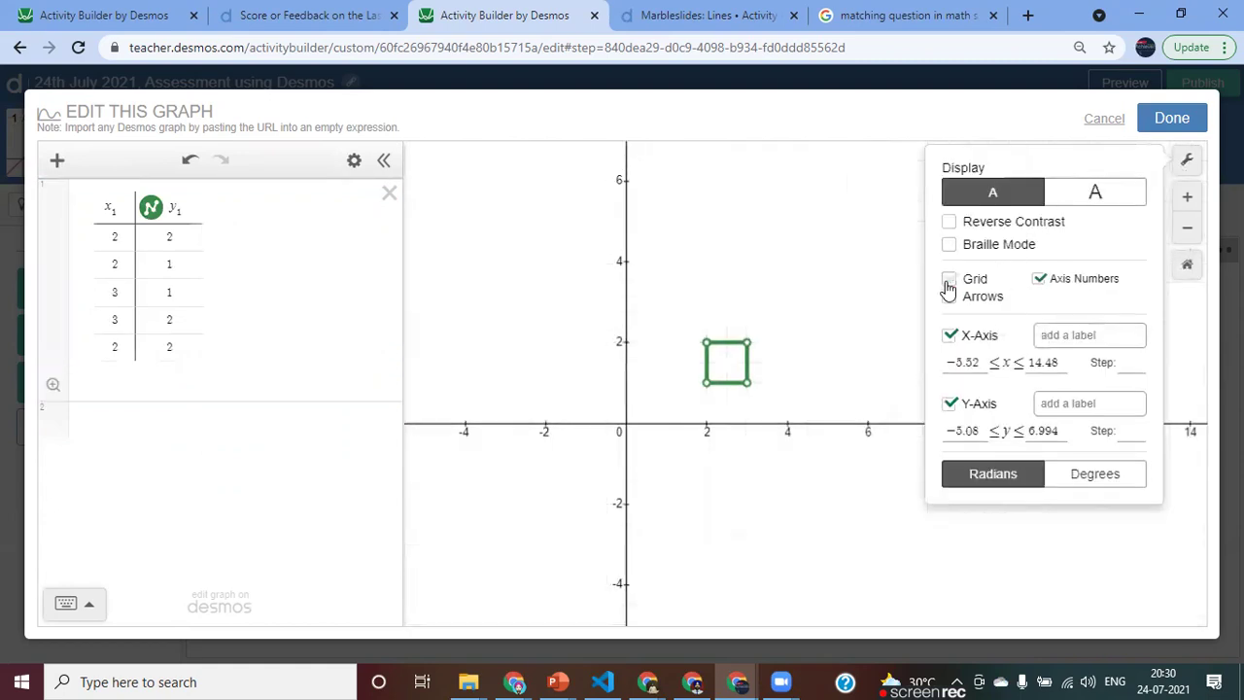
click(950, 336)
click(950, 405)
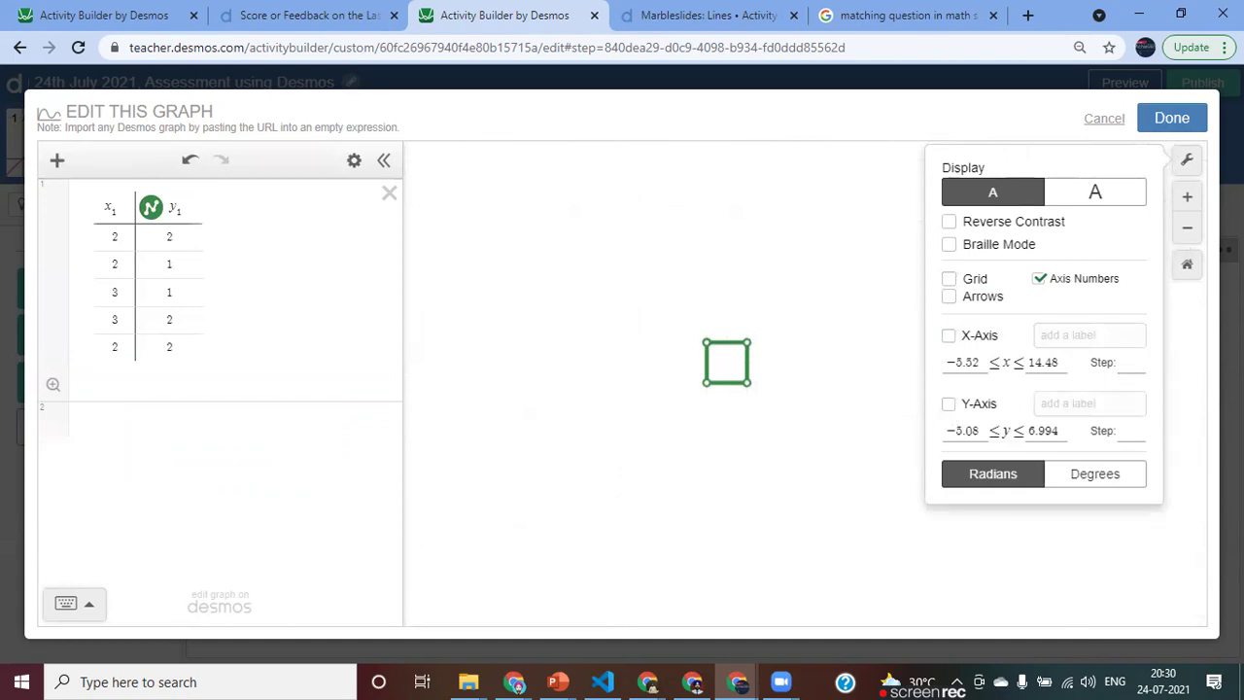
Step: Enlarge the square in the graph view, save the graph, and make its card a large card
click(1188, 201)
click(1189, 201)
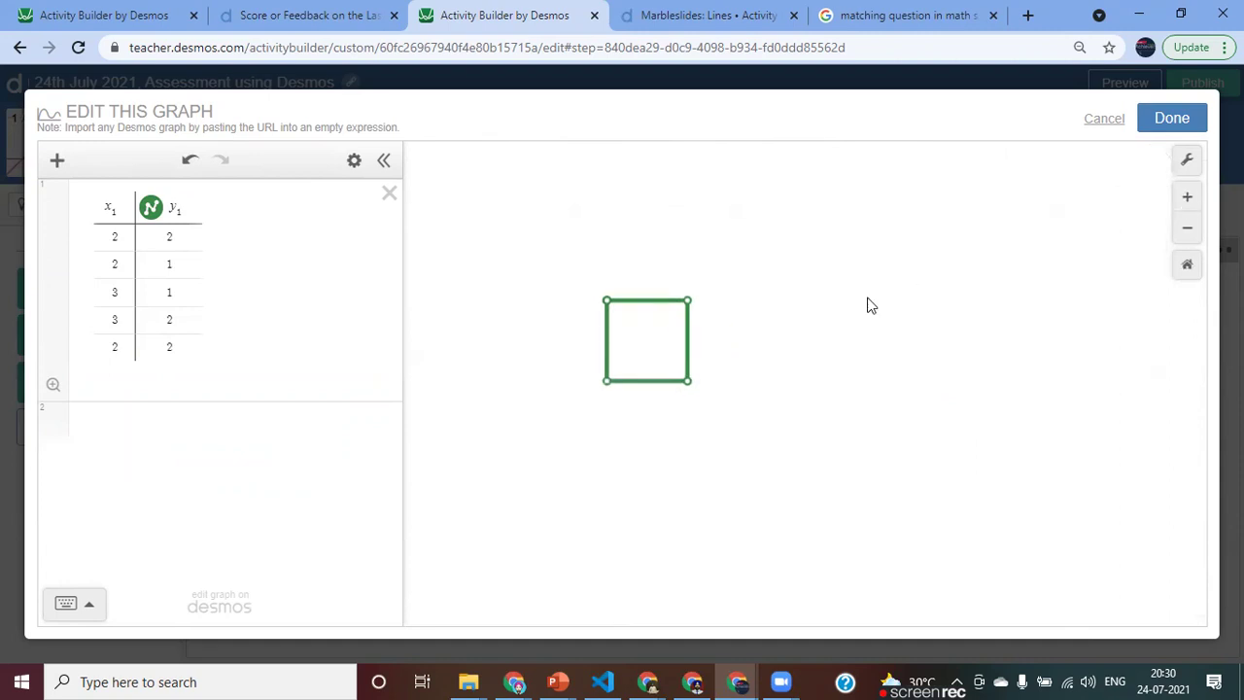
drag(866, 305, 897, 358)
click(1188, 198)
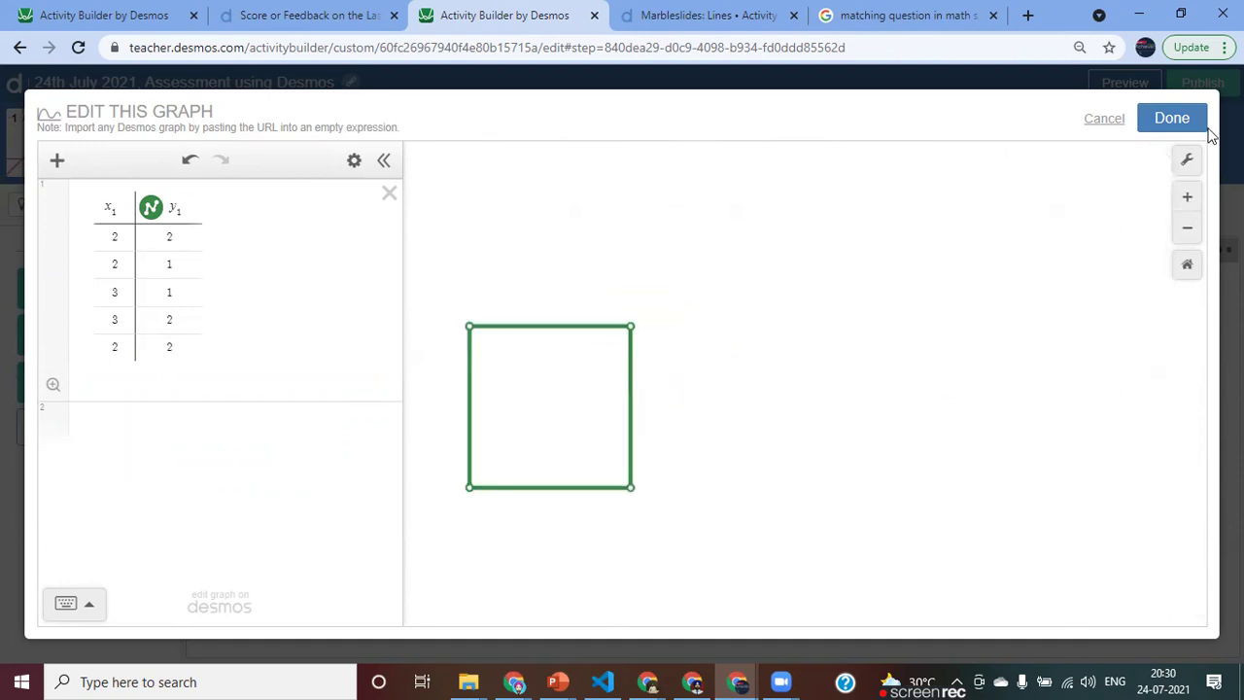
click(1184, 121)
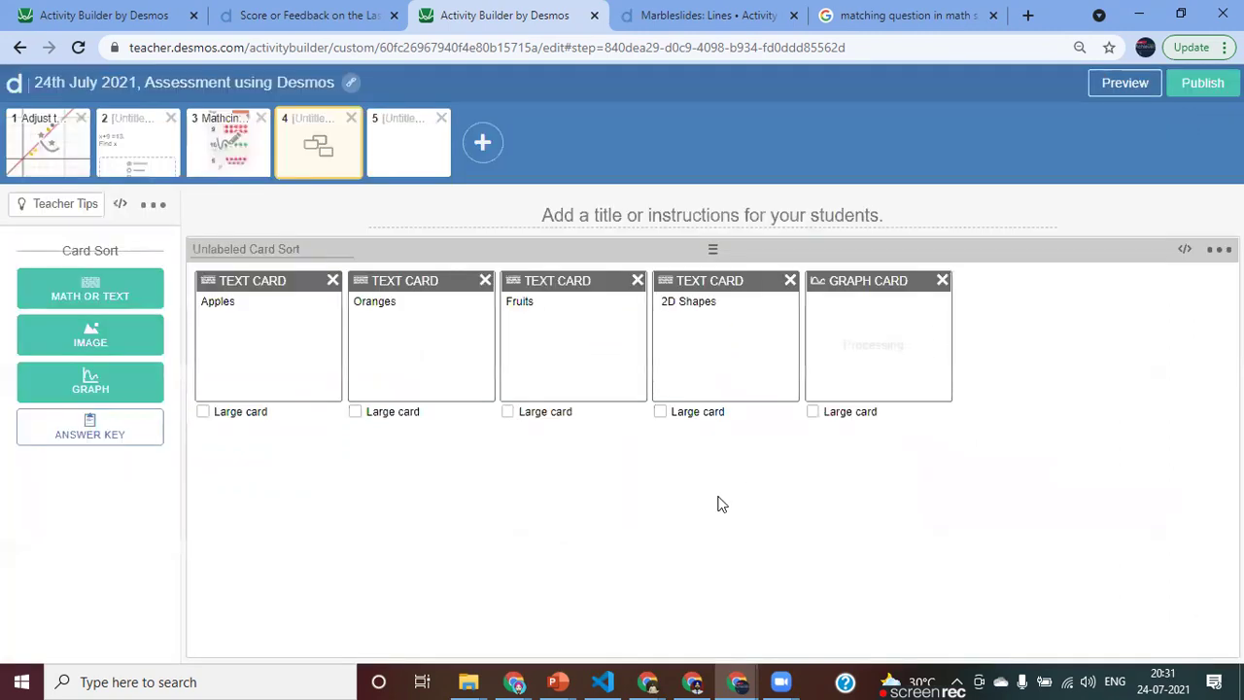
click(814, 412)
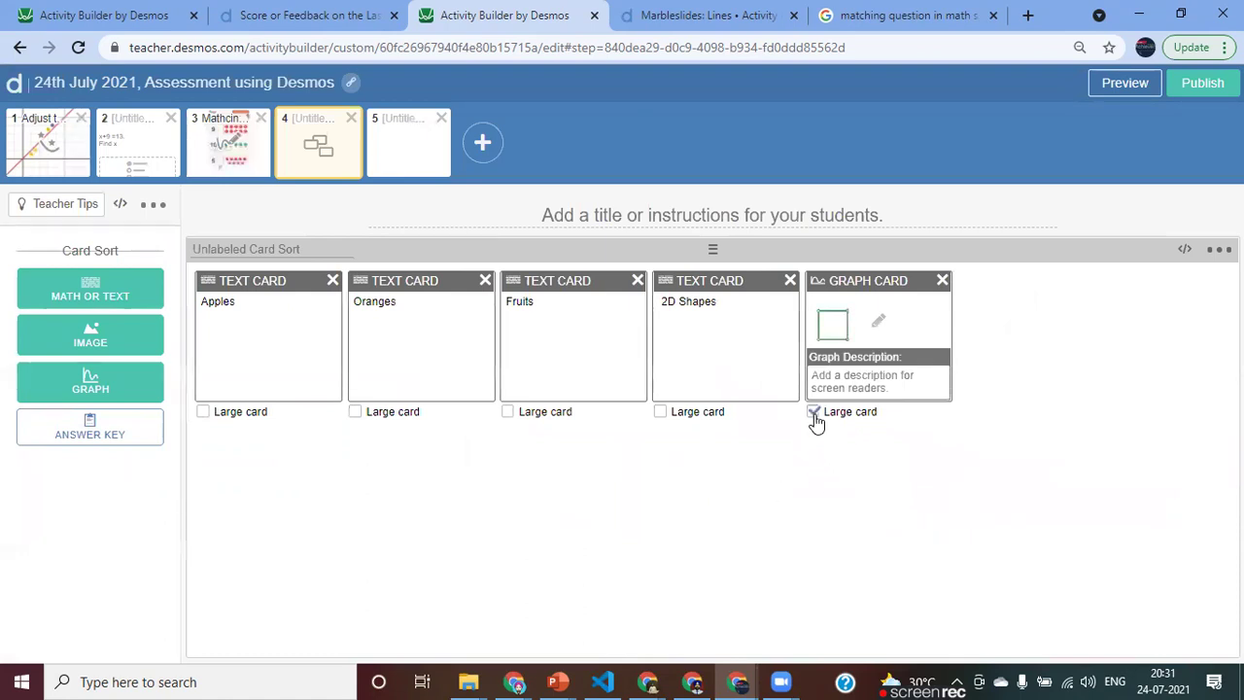
Step: Add another graph card to the card sort and start a table with the point (0, 0)
click(90, 389)
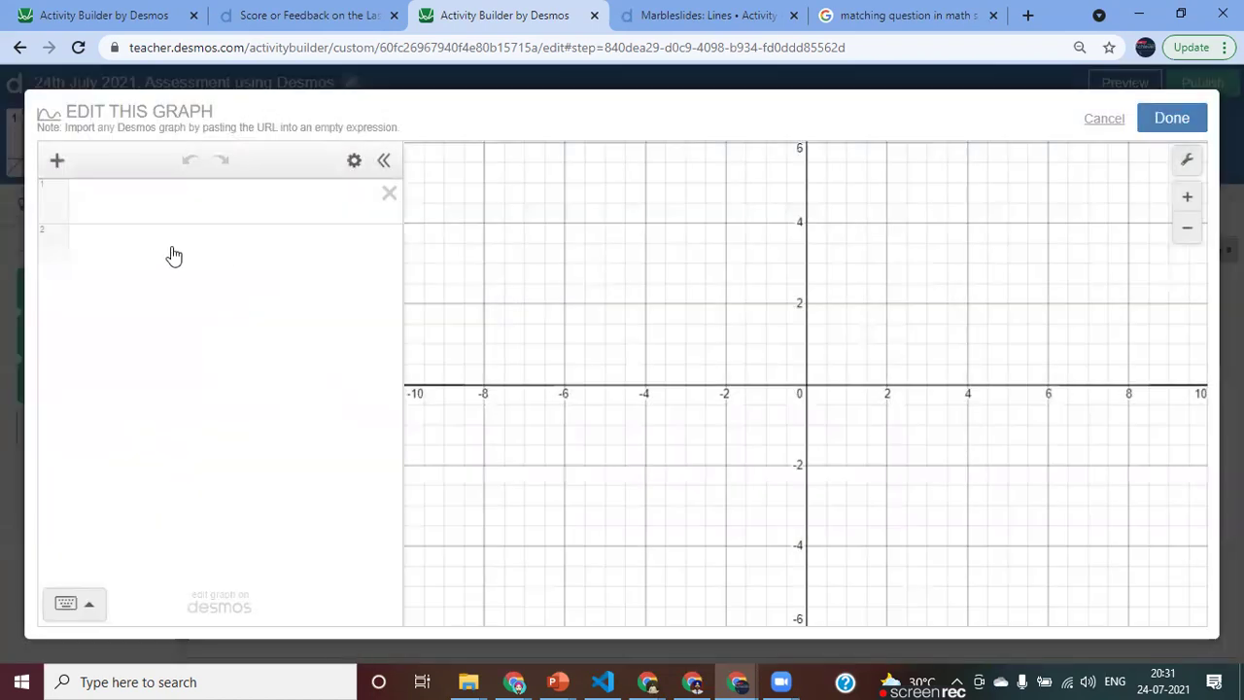
click(116, 222)
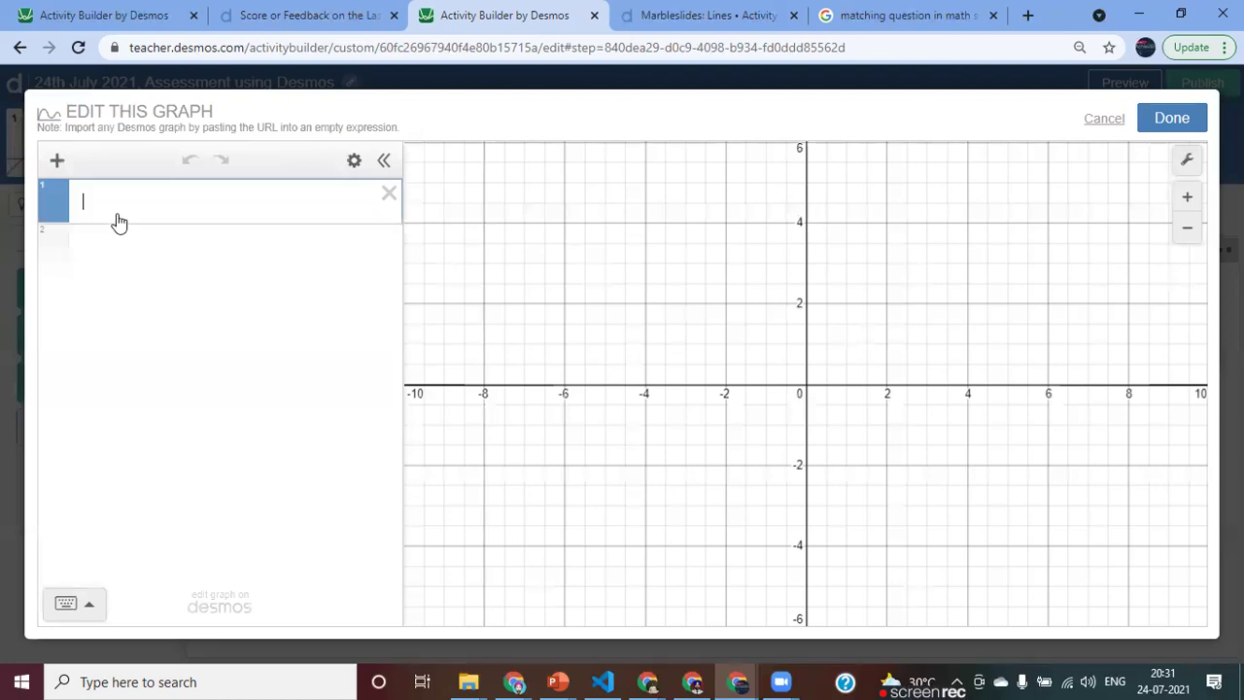
click(57, 160)
click(82, 276)
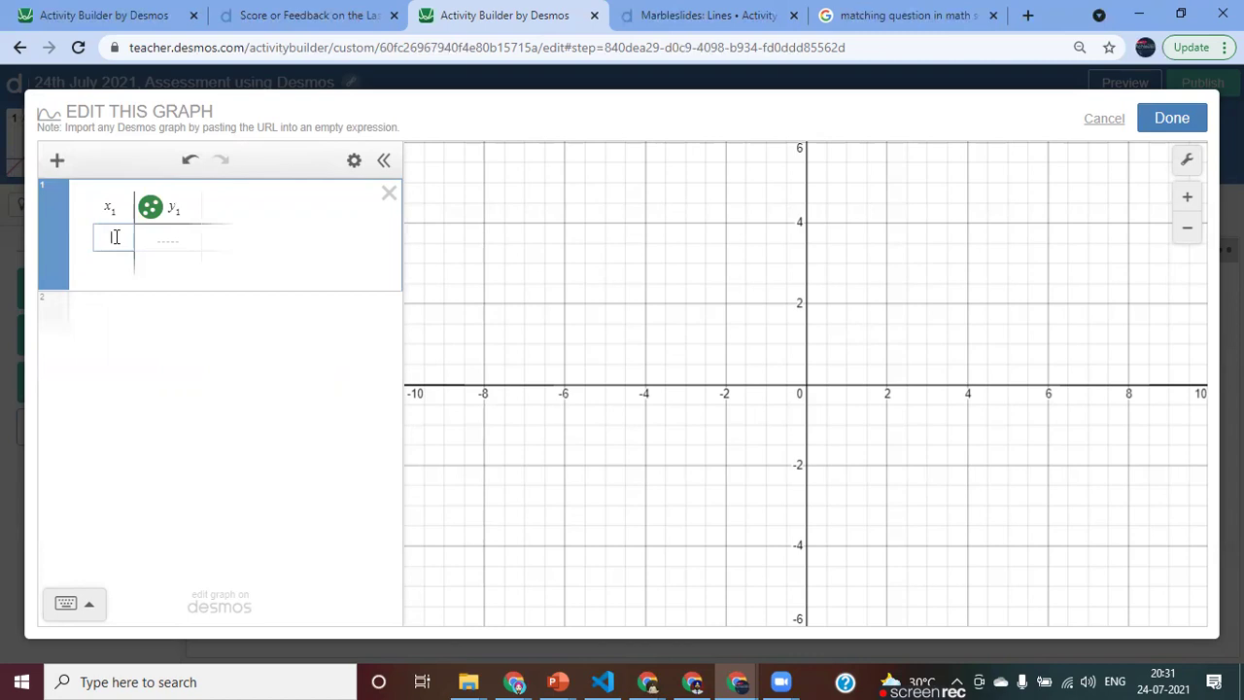
text(0)
key(Tab)
text(0)
Step: Add the point (4, 2) as the table's second row
key(Return)
key(Left)
text(3)
key(Tab)
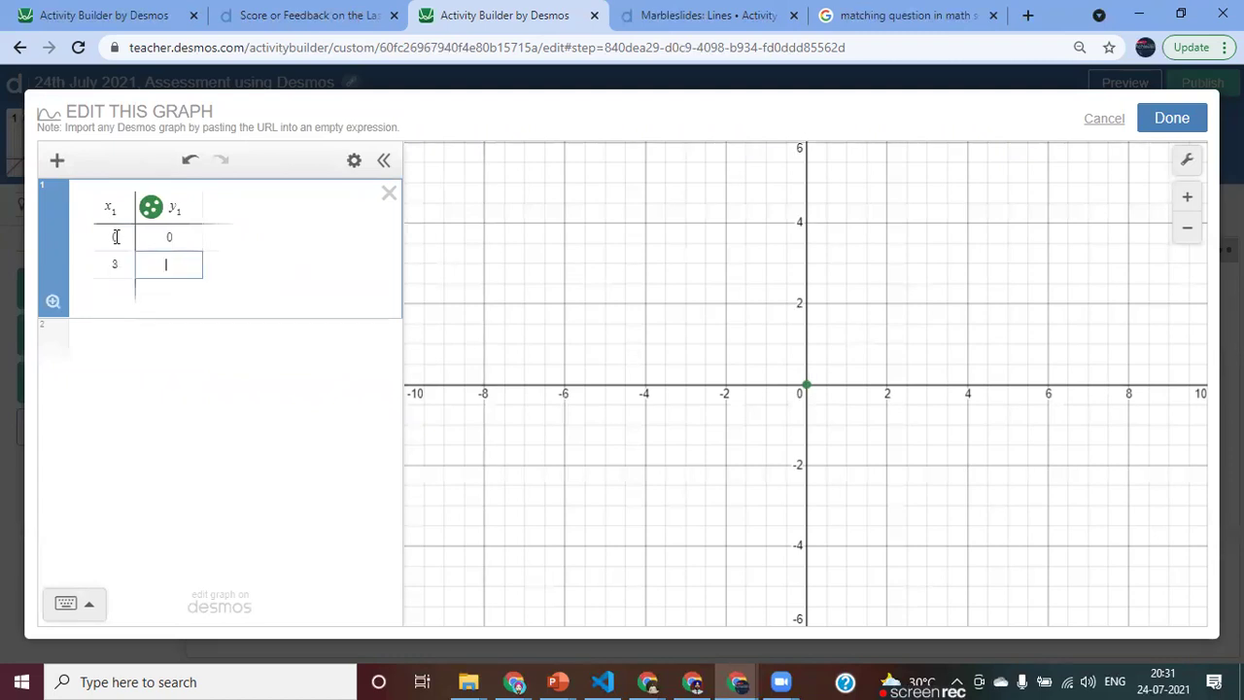
key(Left)
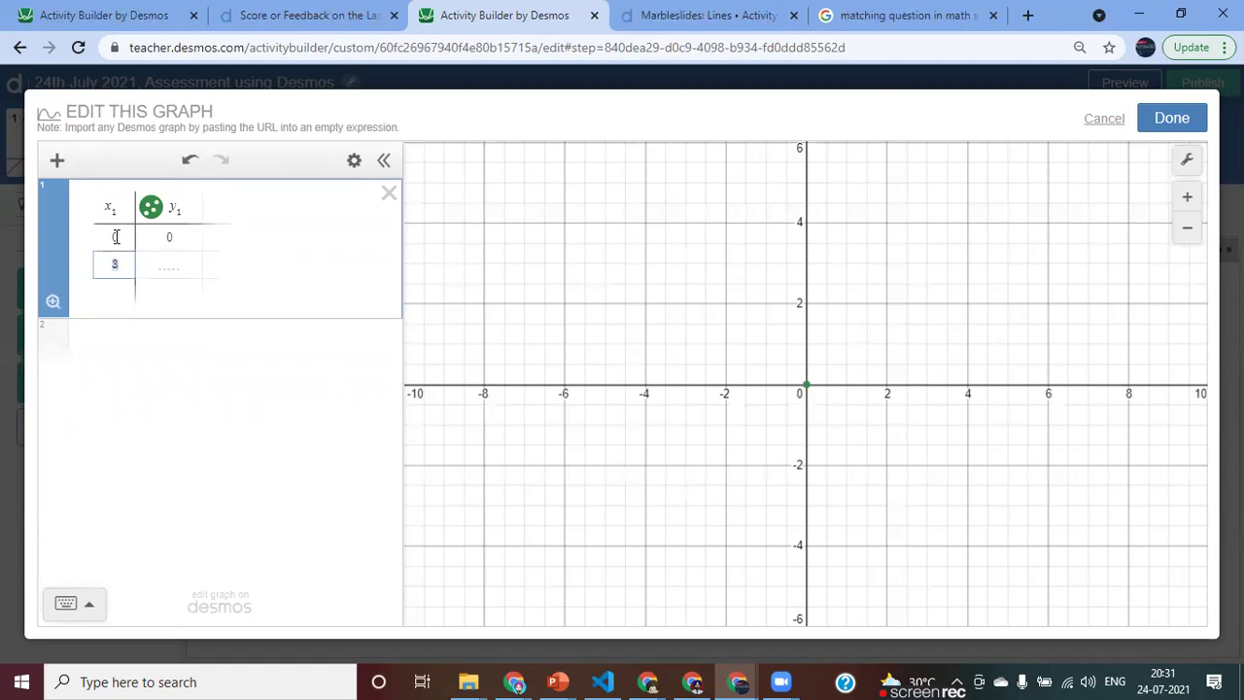
text(4)
key(Tab)
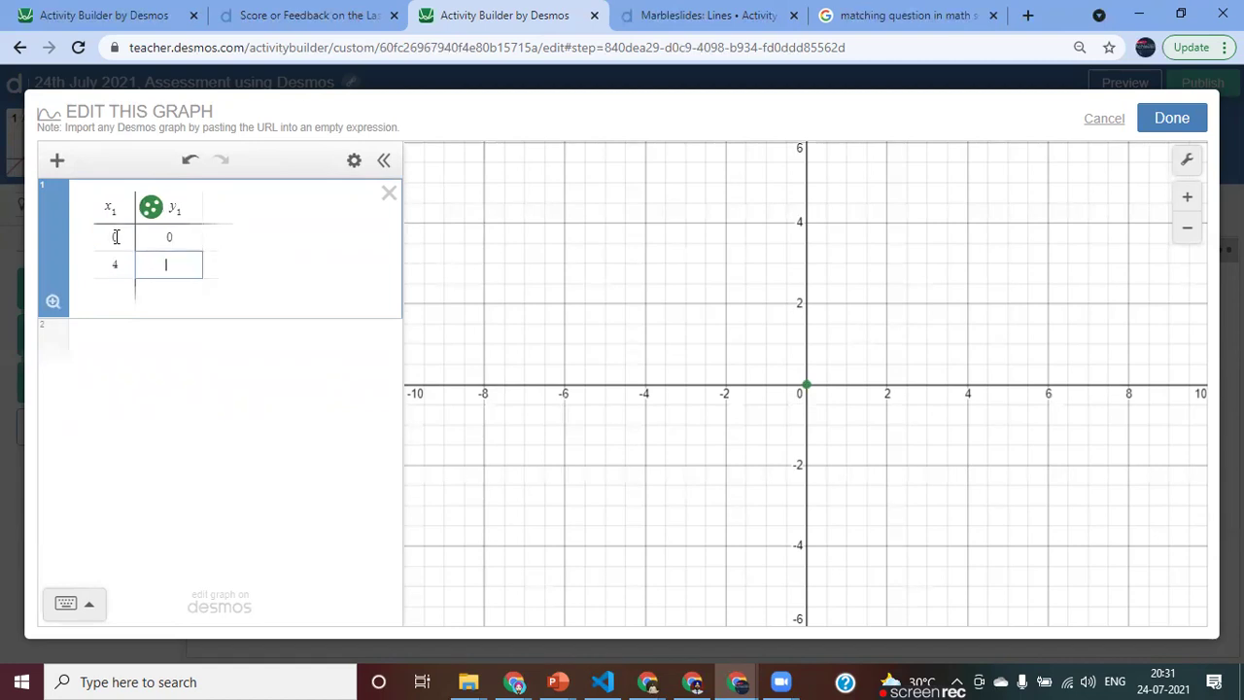
text(2)
key(Return)
Step: Add the point (4, 0) as the table's third row
key(Left)
text(0)
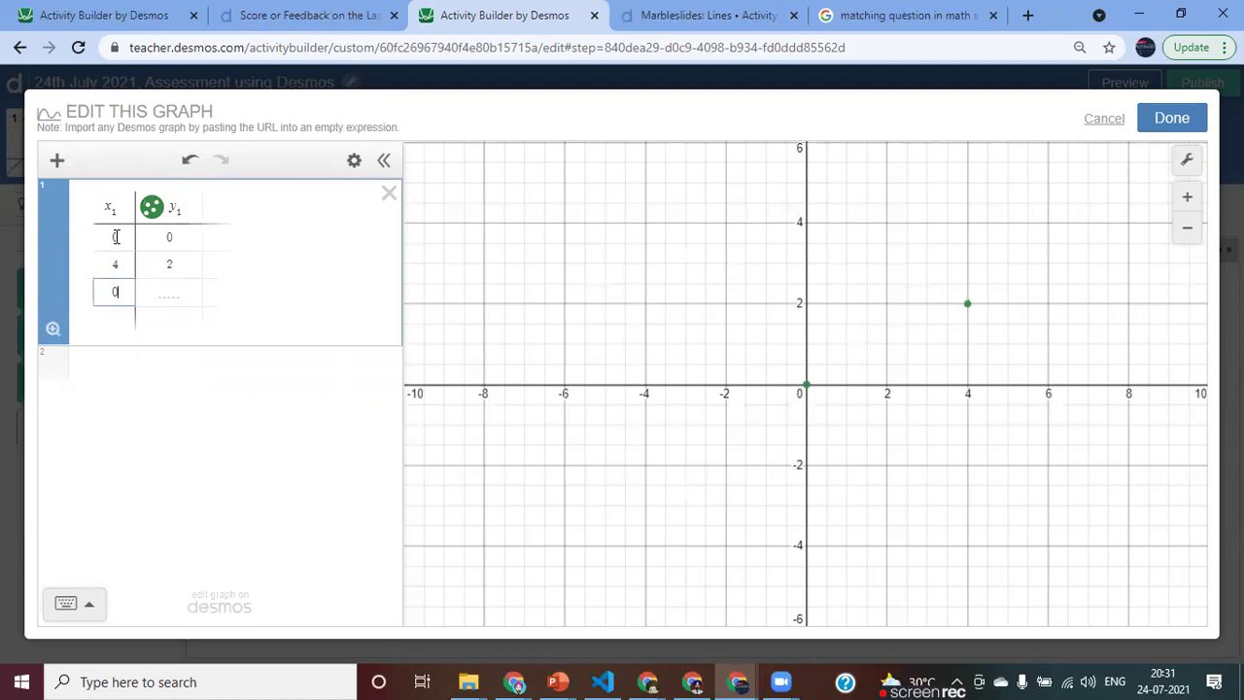
key(BackSpace)
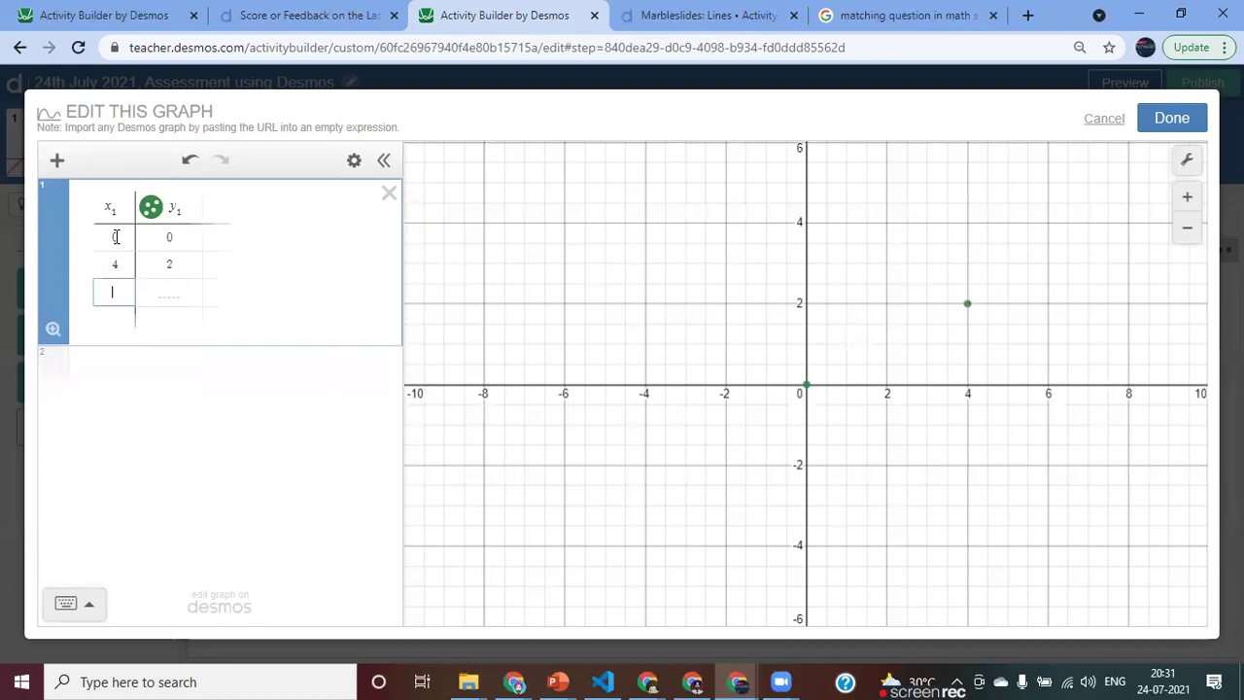
text(4)
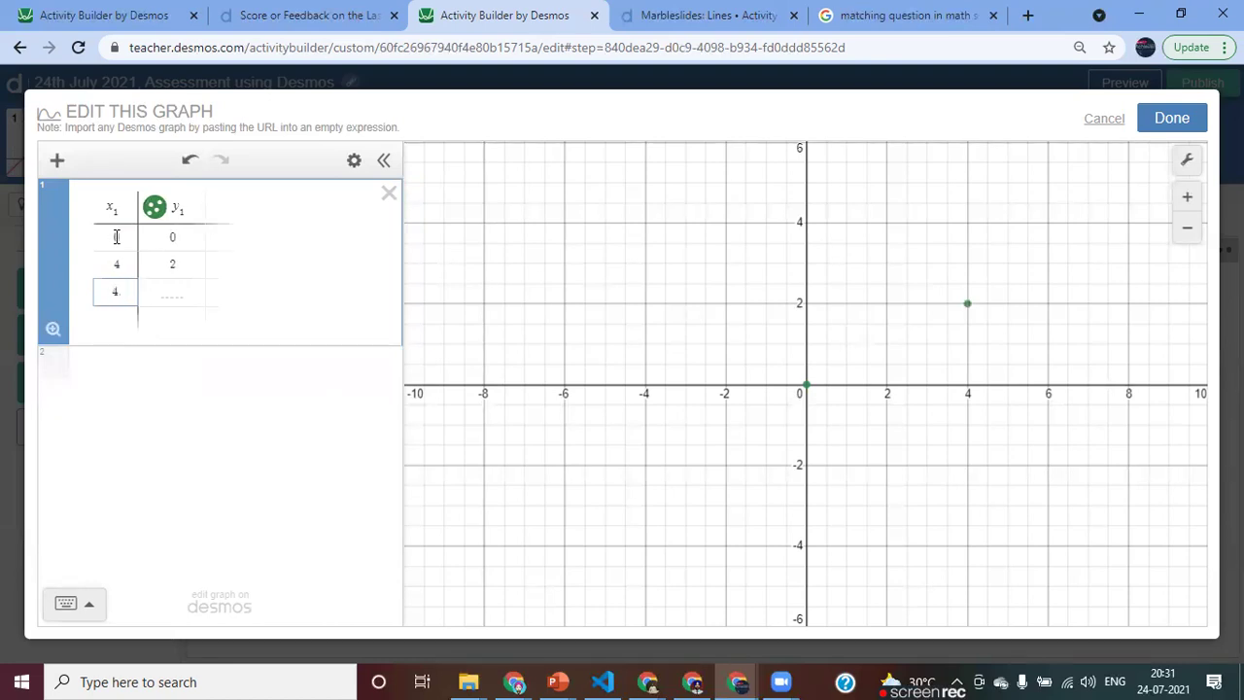
text(.0)
key(BackSpace)
key(BackSpace)
key(Tab)
text(0)
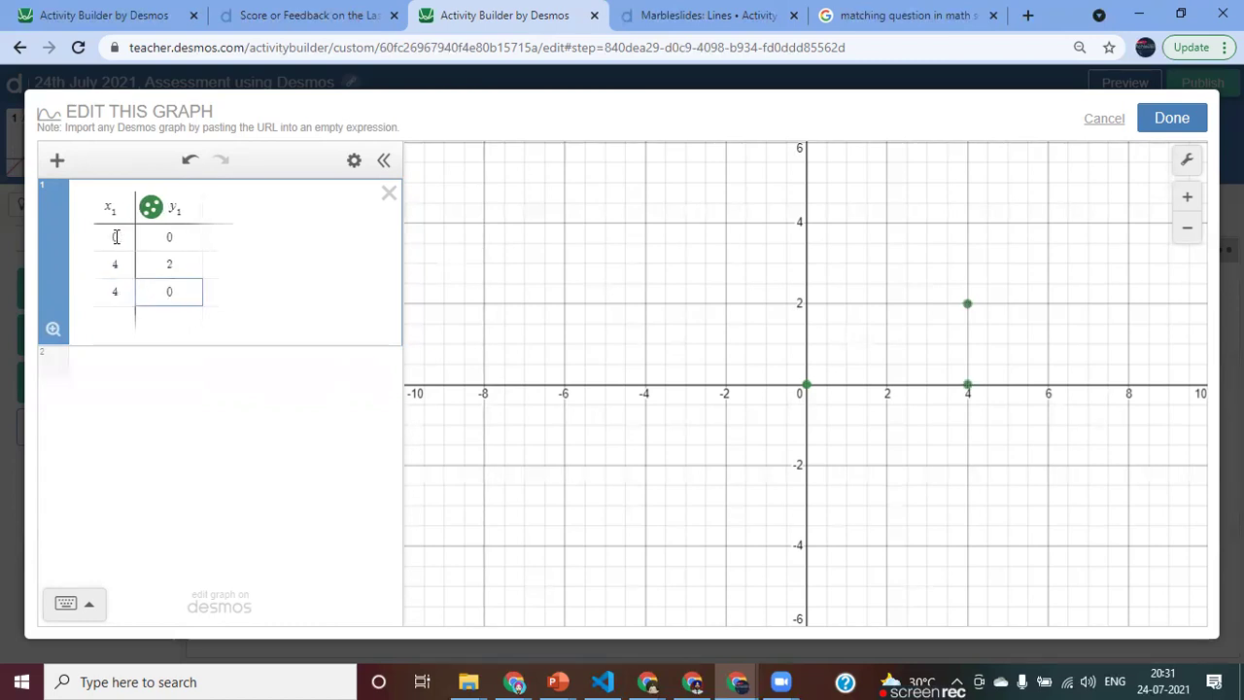
Step: Turn on connecting lines between the table's three points
click(354, 160)
click(151, 208)
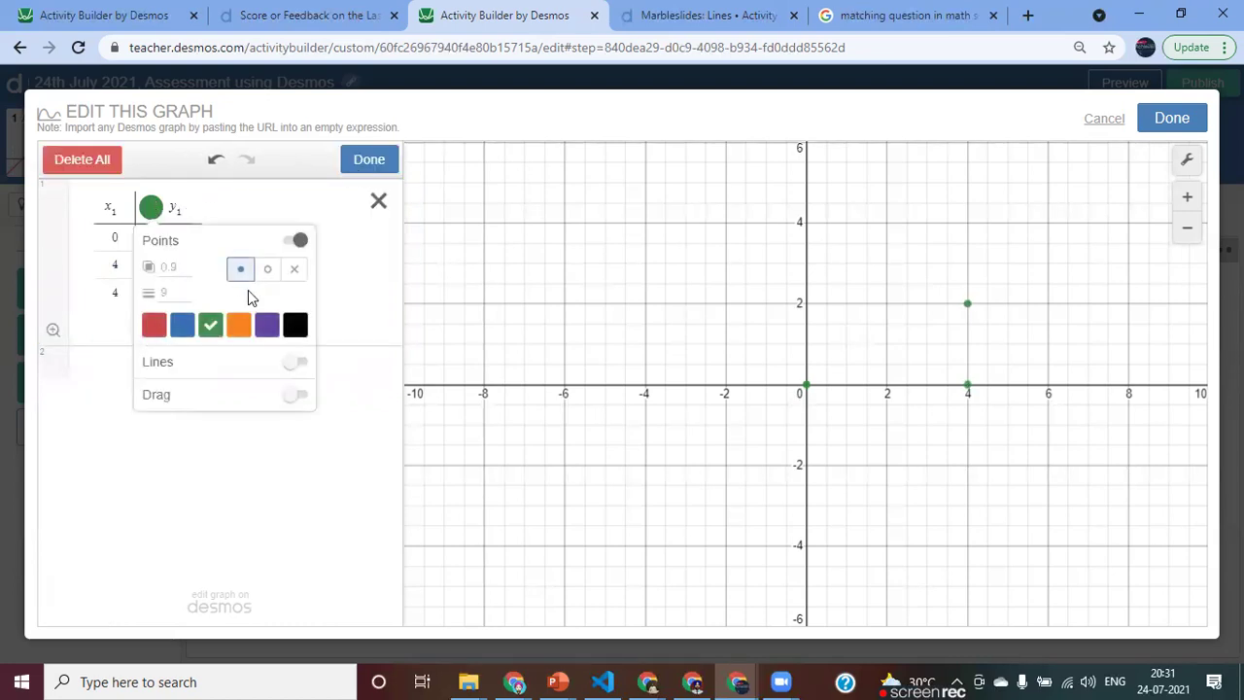
click(297, 362)
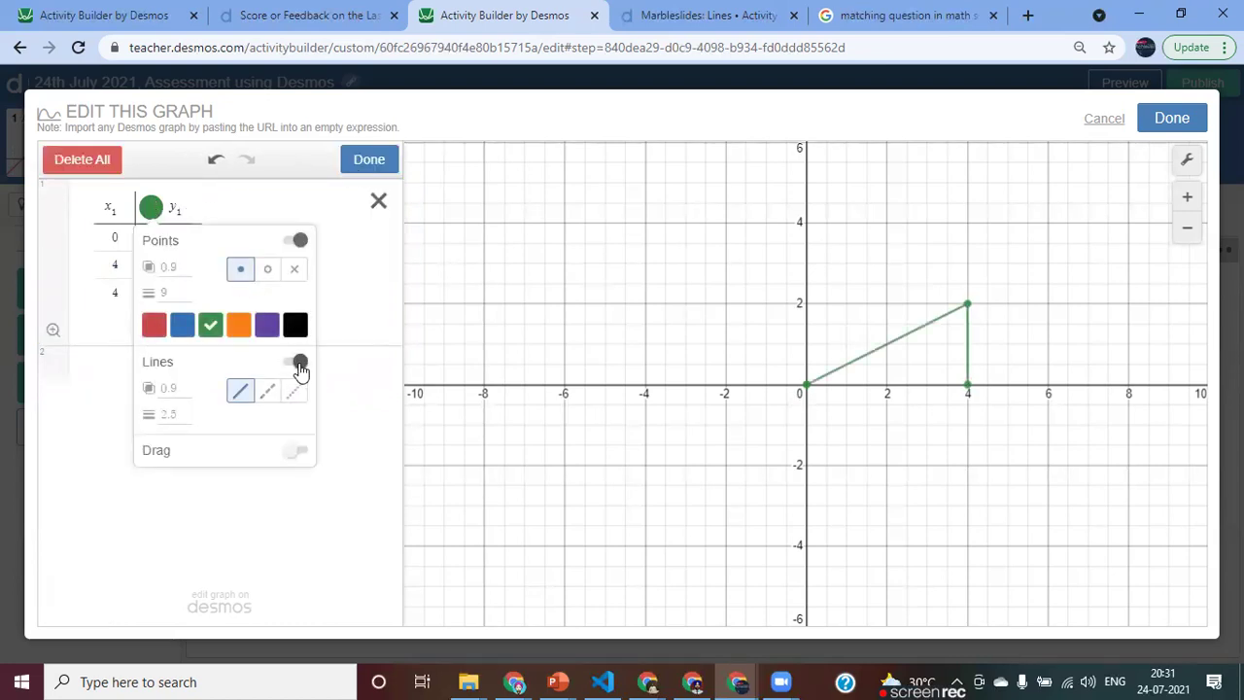
click(186, 522)
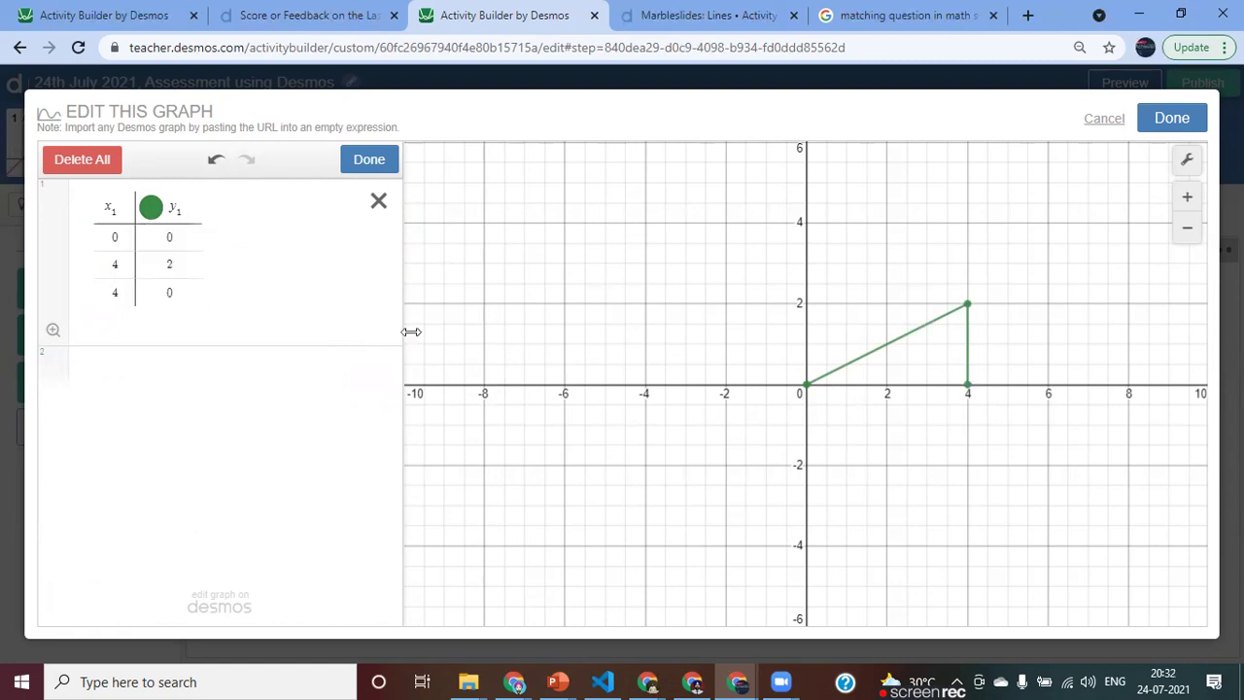
Step: Leave the graph's settings, return to the card sort on screen 4, and finish the open graph card
click(170, 323)
key(Escape)
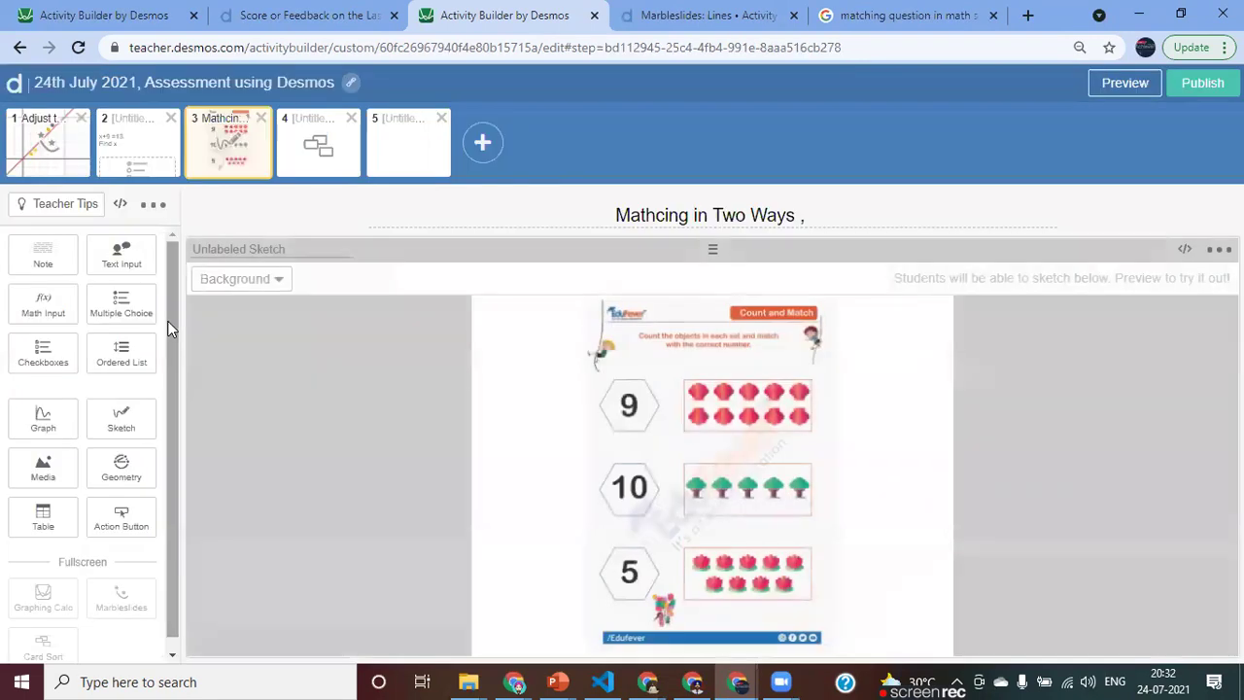
click(299, 127)
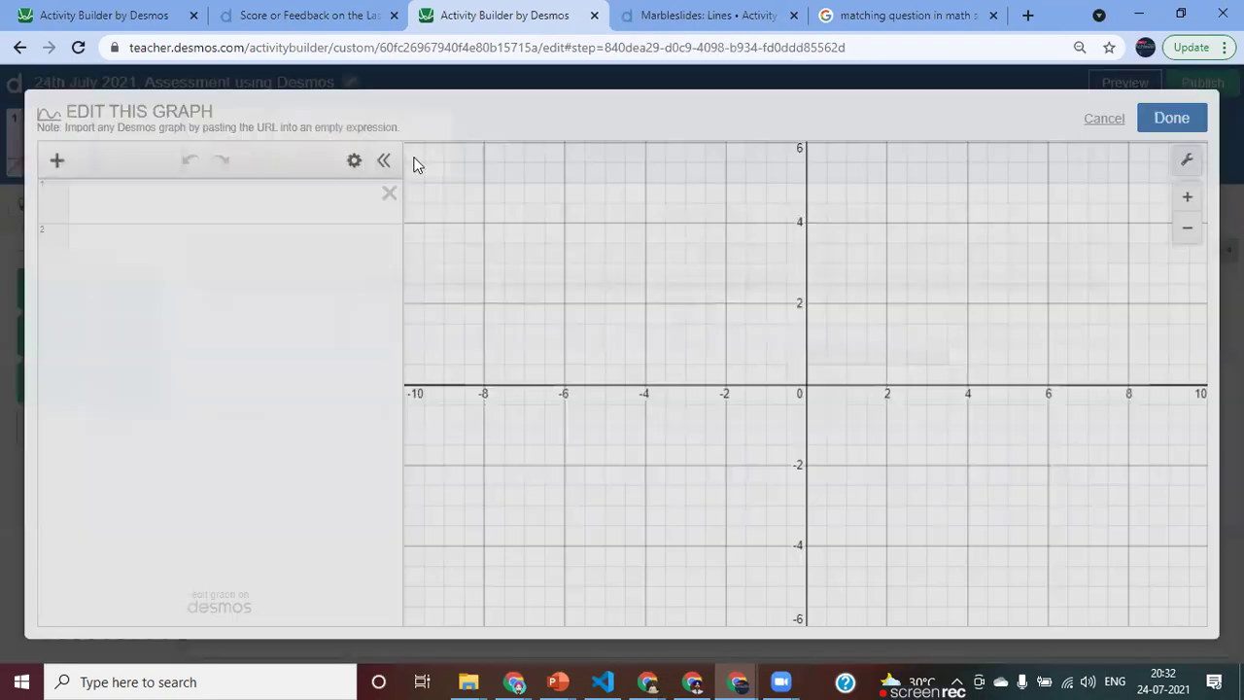
click(1172, 119)
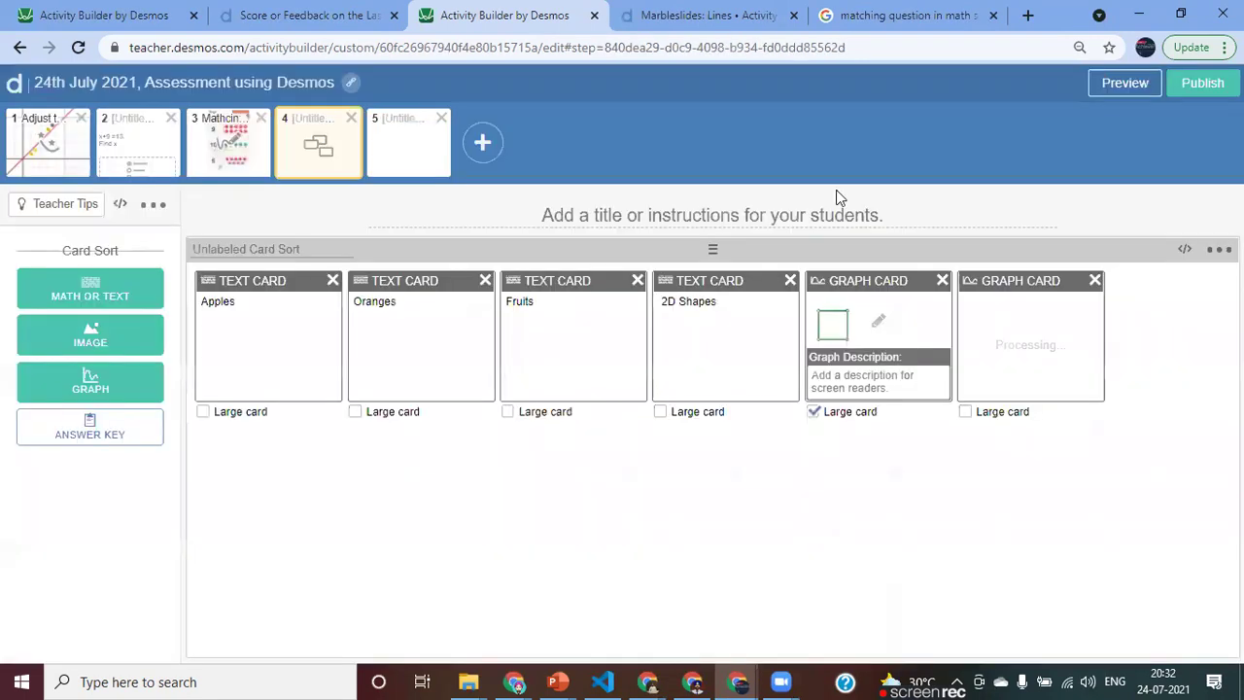
Step: Reopen the second graph card and close the triangle by adding (0, 0) as the table's fourth row
click(1029, 331)
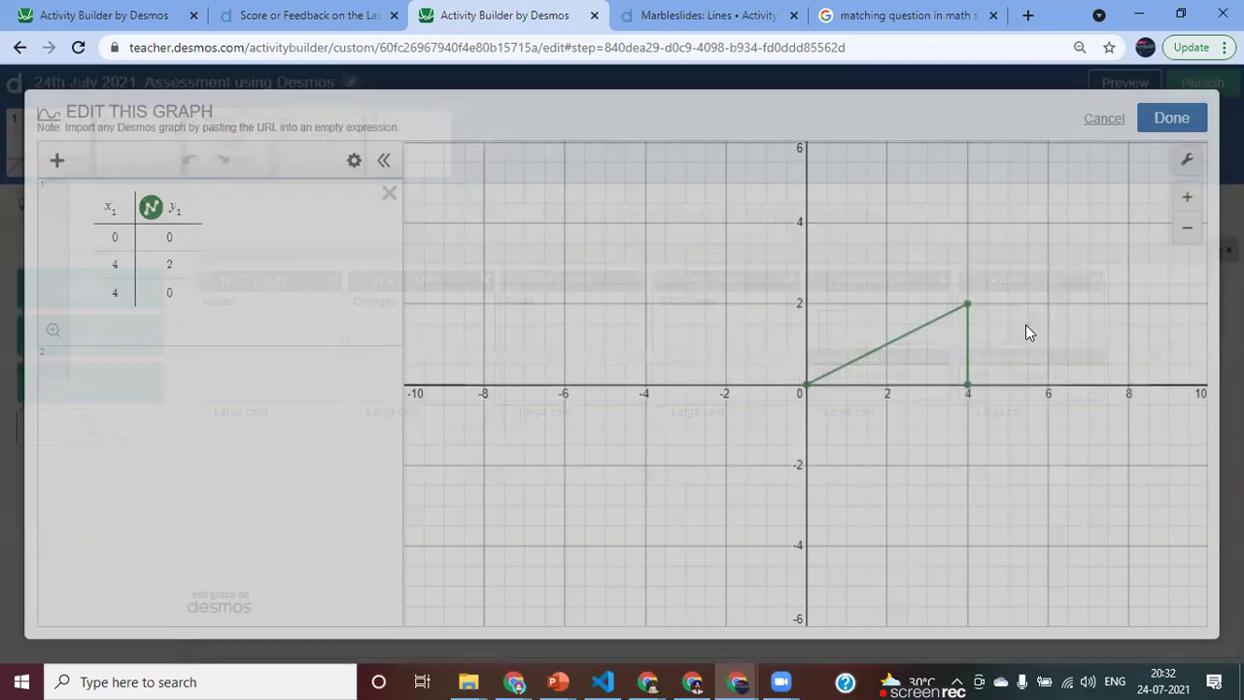
click(190, 300)
click(116, 321)
text(0)
key(Tab)
text(0)
Step: Hide the grid and both axes on the triangle's graph and save the card
drag(856, 356, 740, 400)
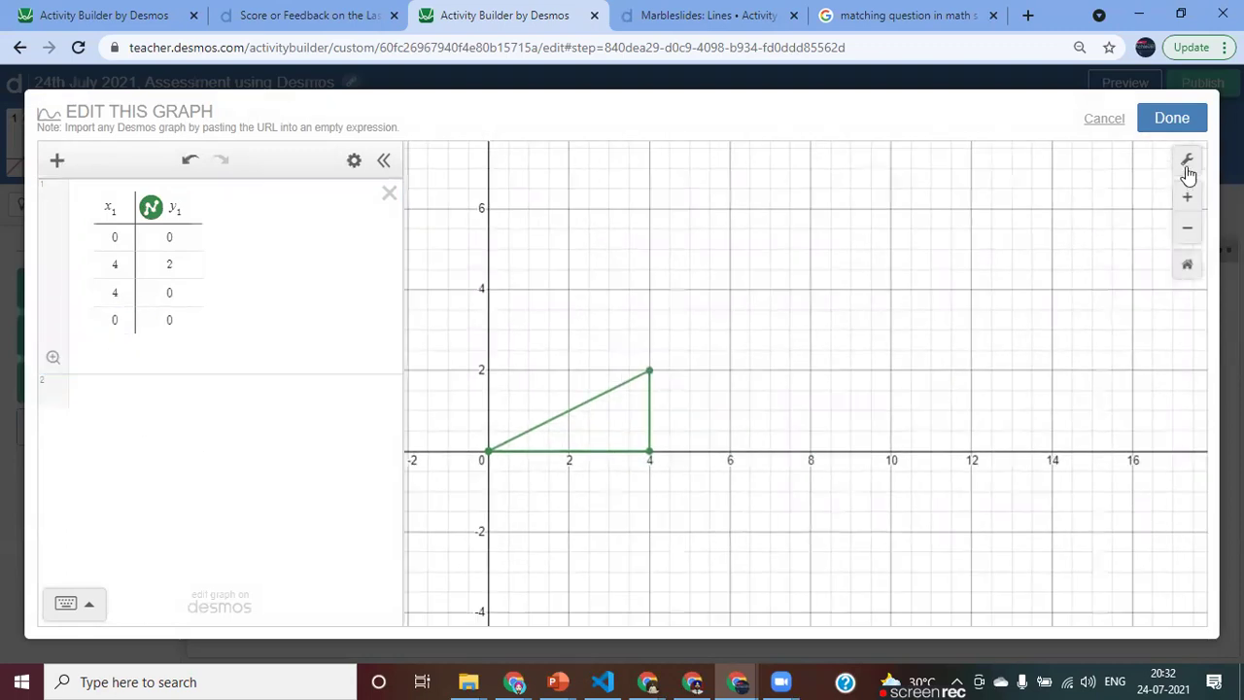
click(1187, 161)
click(951, 280)
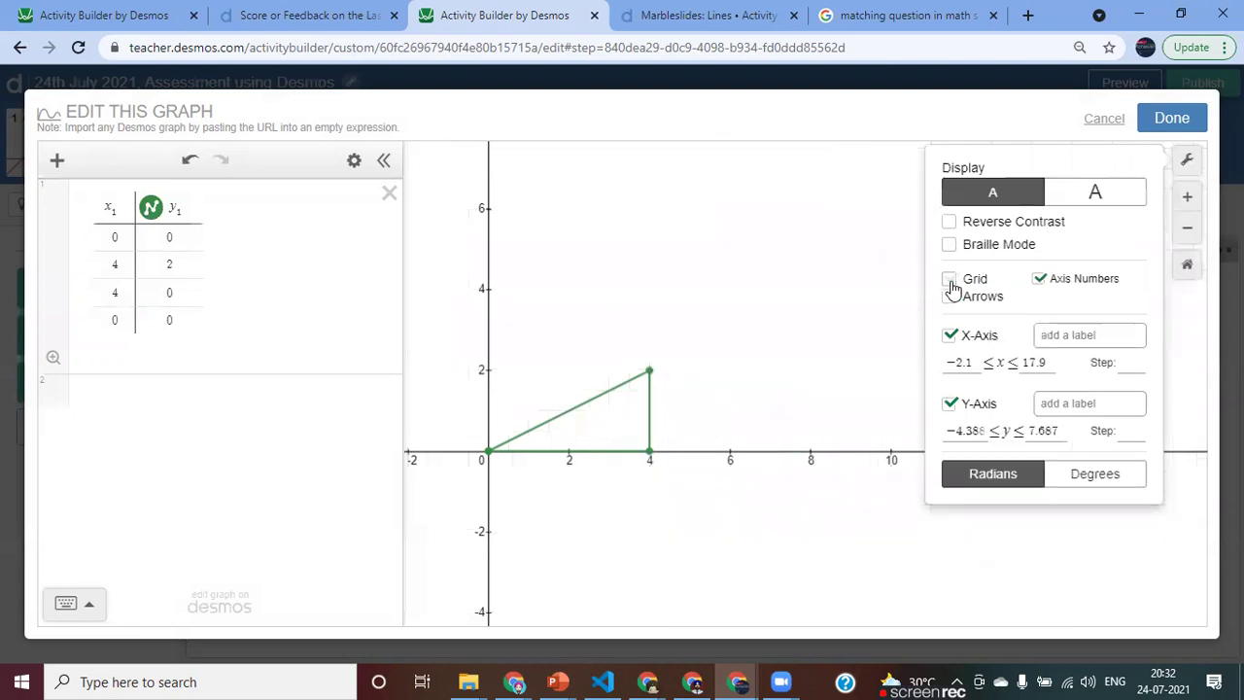
click(951, 335)
click(951, 403)
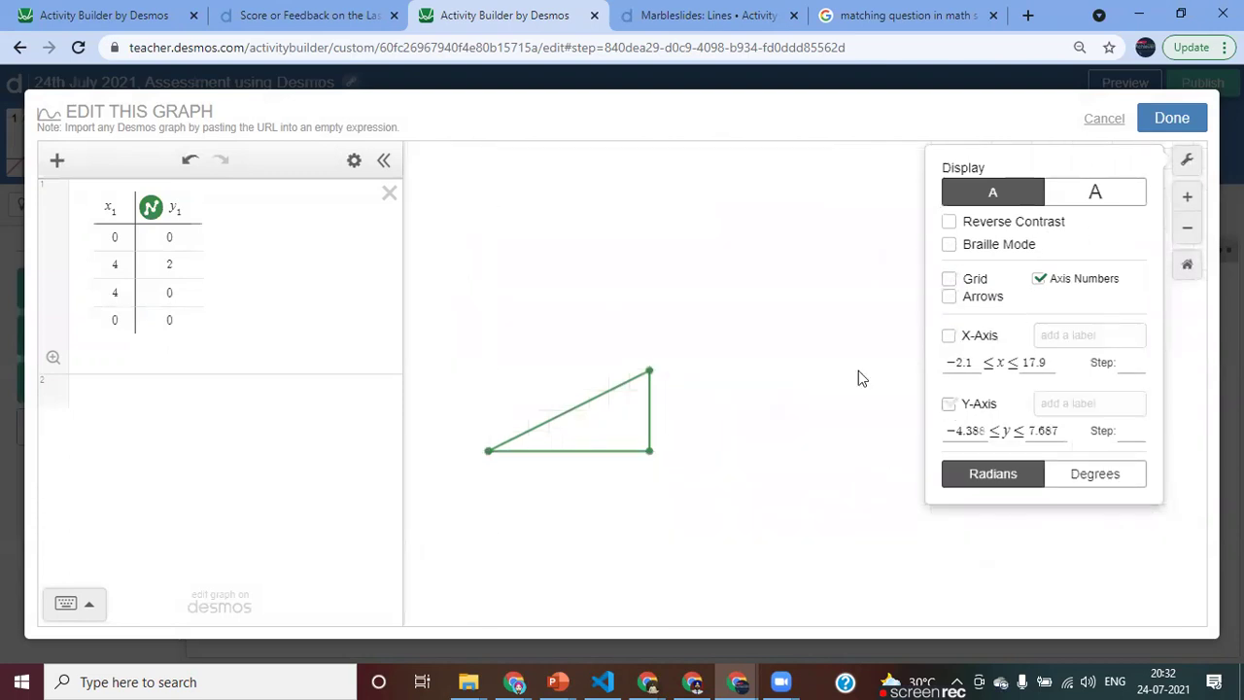
click(858, 374)
click(1171, 132)
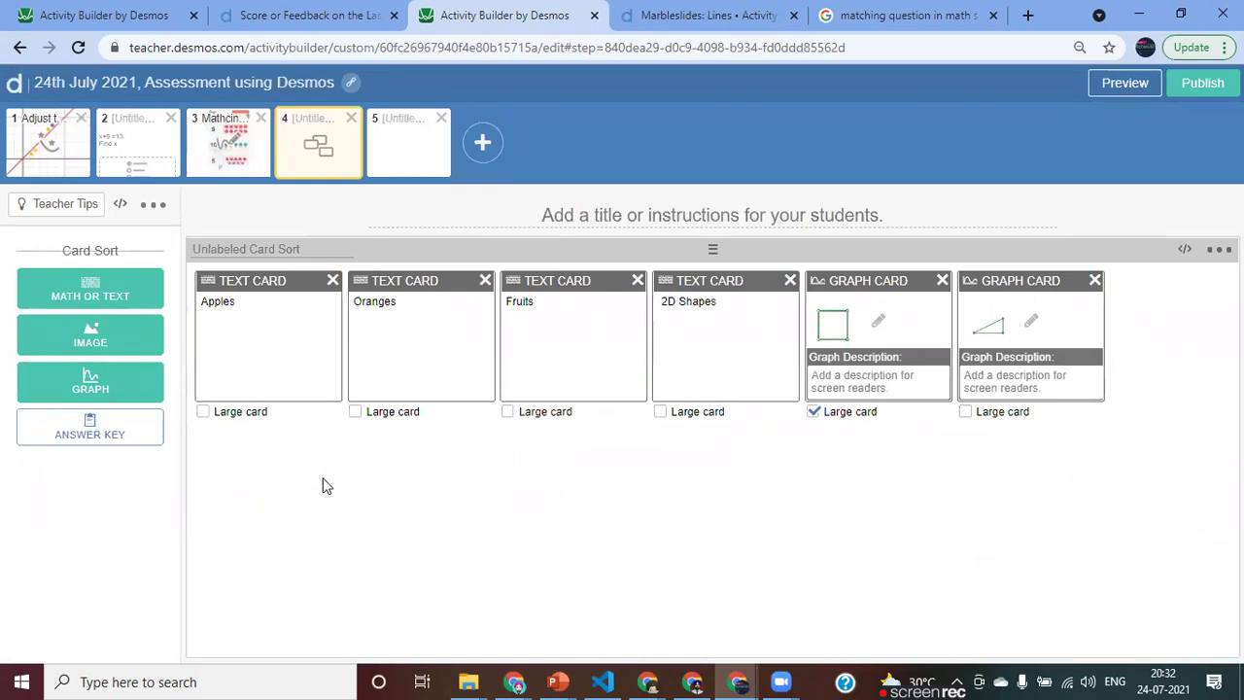
Step: Create and save an answer key grouping Apples, Oranges and Fruits together, and 2D Shapes with the square and triangle graph cards
click(99, 436)
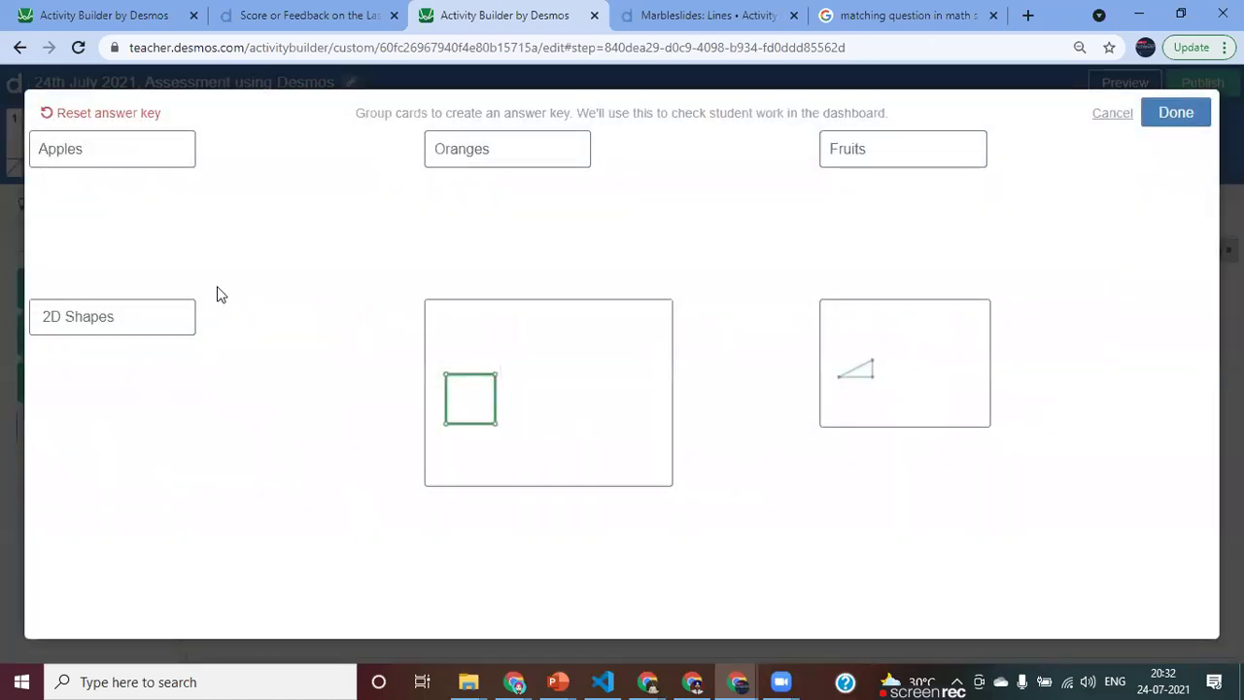
drag(133, 166, 715, 154)
drag(888, 166, 765, 217)
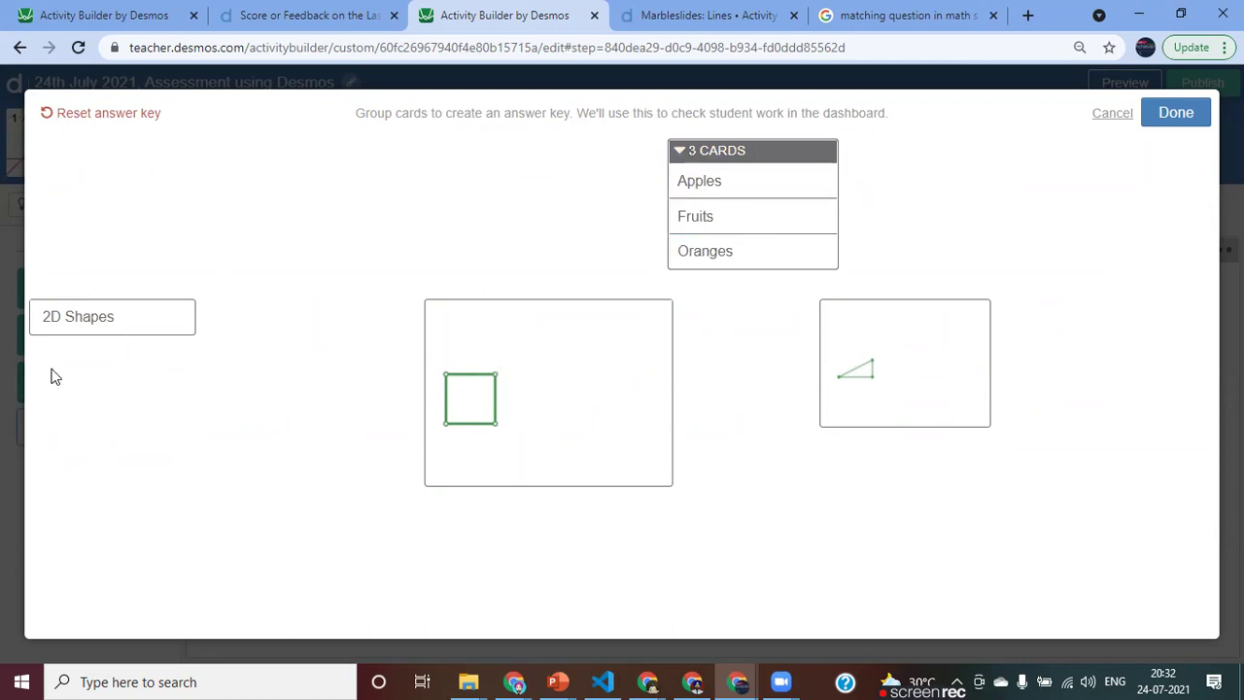
drag(83, 317, 538, 344)
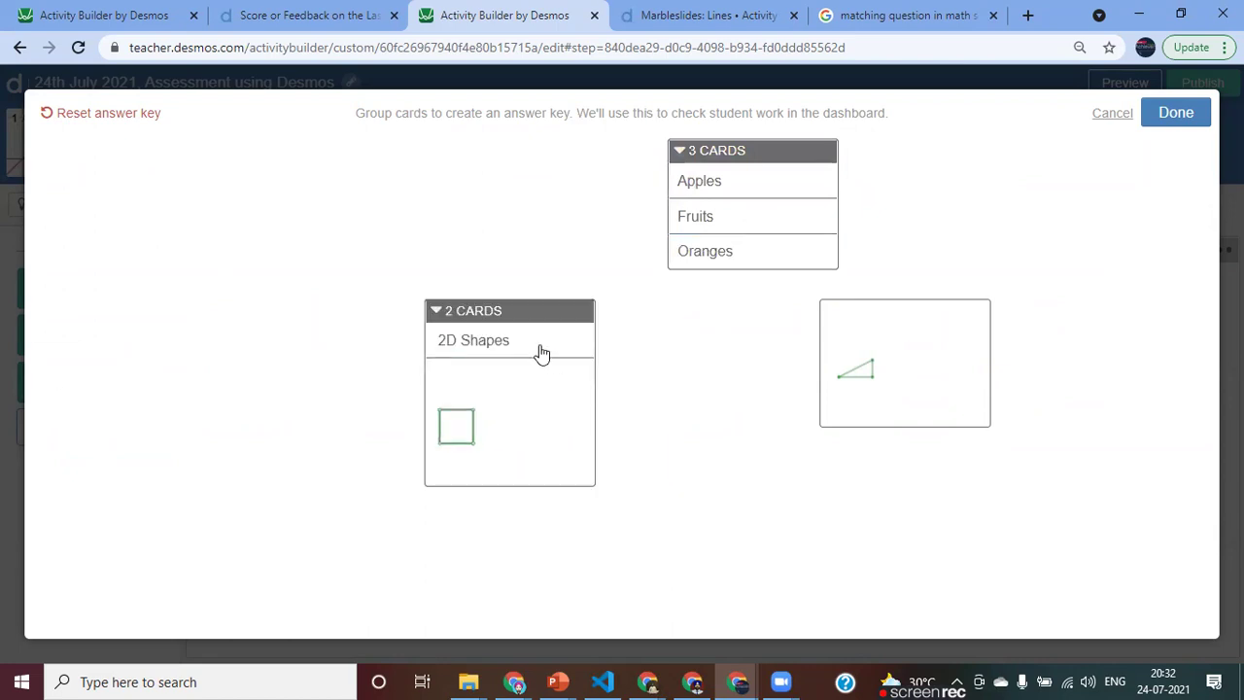
drag(925, 352, 510, 412)
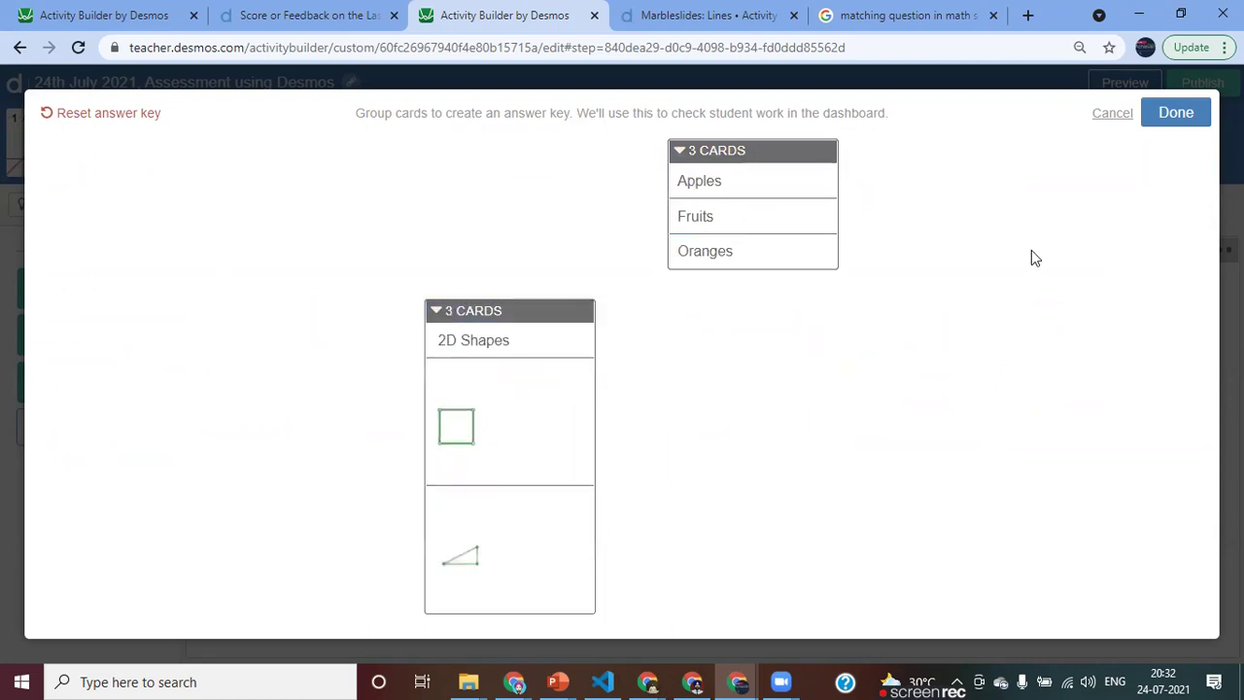
click(1177, 115)
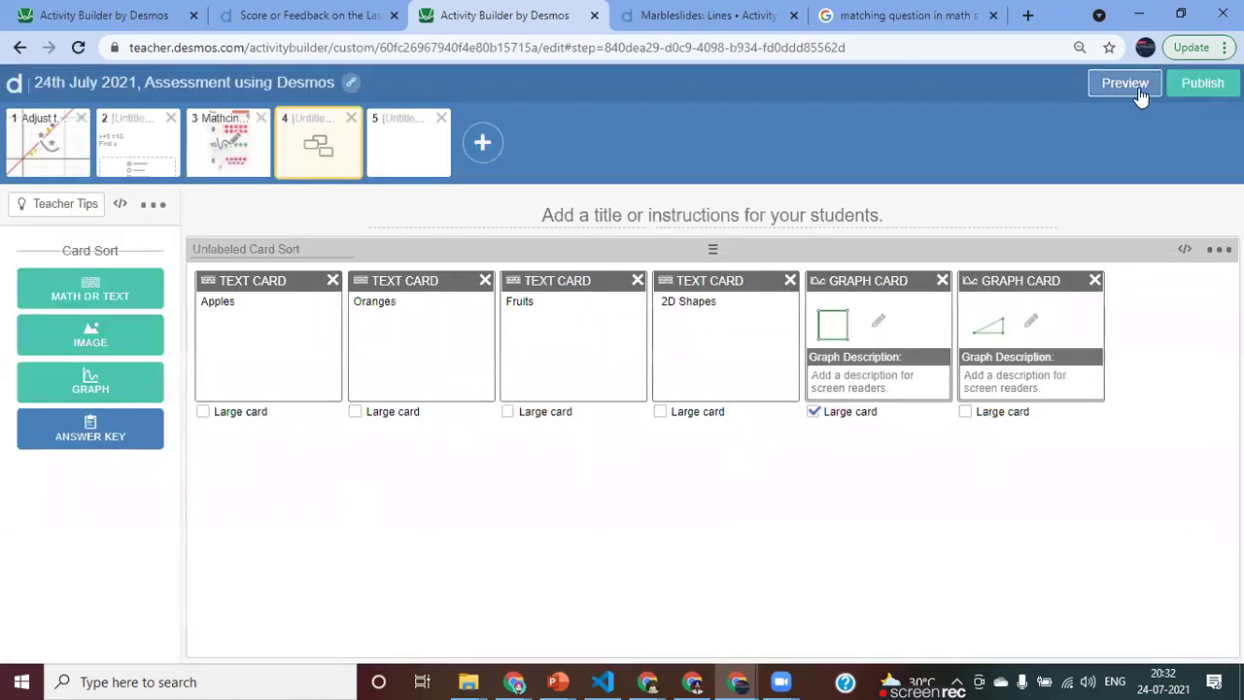
Step: Preview the card sort as a student and stack Apples and Fruits with the triangle, and 2D Shapes and Oranges with the square
click(1125, 84)
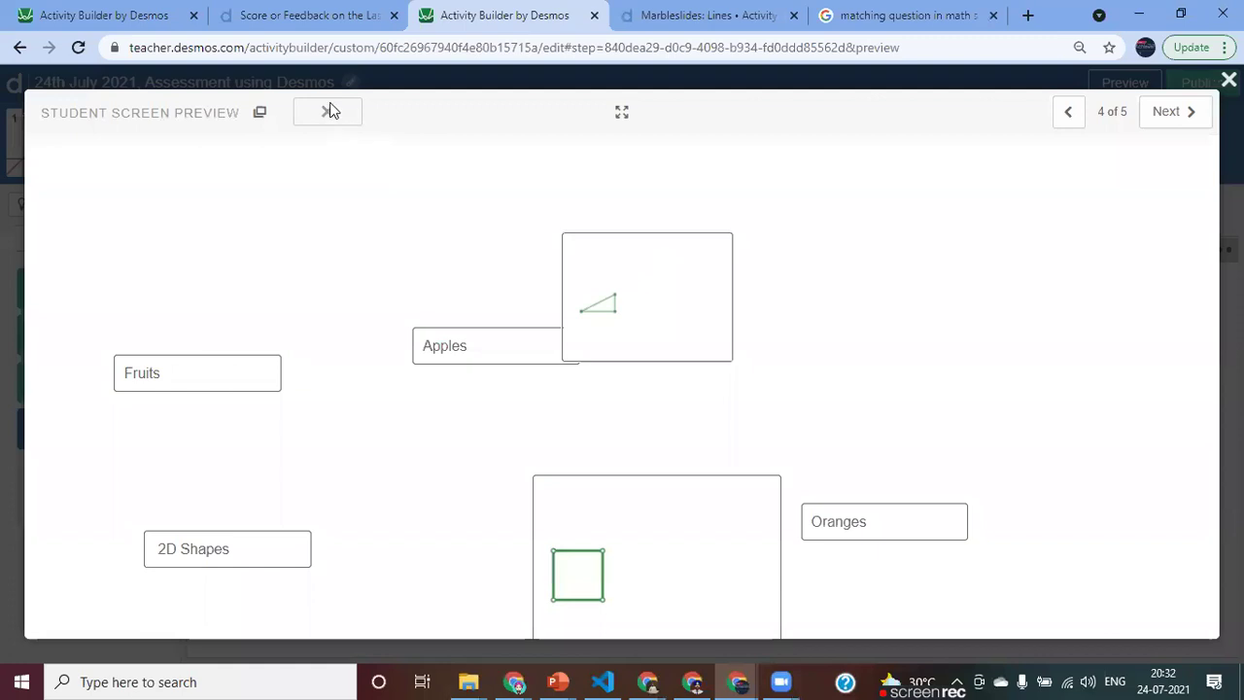
drag(616, 281, 887, 243)
drag(502, 350, 911, 257)
drag(278, 366, 902, 308)
drag(653, 502, 331, 317)
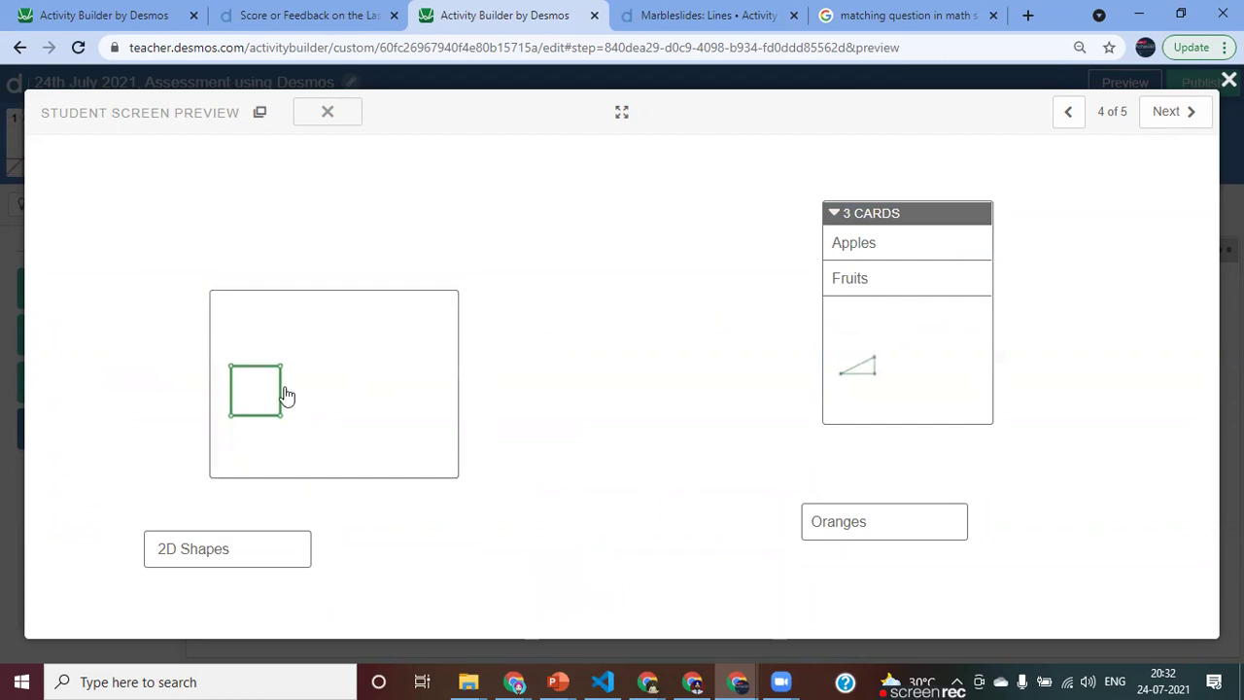
drag(212, 562, 338, 366)
drag(875, 519, 323, 418)
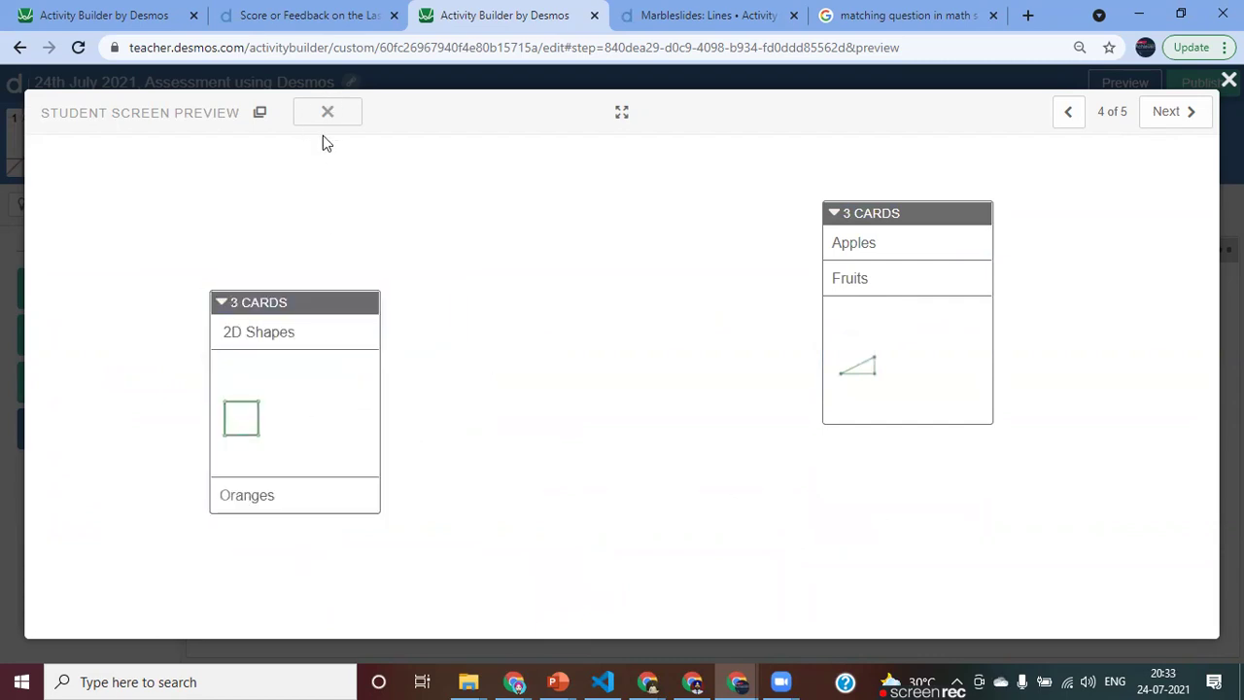
Step: Regroup the previewed cards to match the answer key, collapse both stacks and close the preview
drag(265, 497, 661, 478)
drag(930, 278, 705, 473)
drag(885, 245, 676, 491)
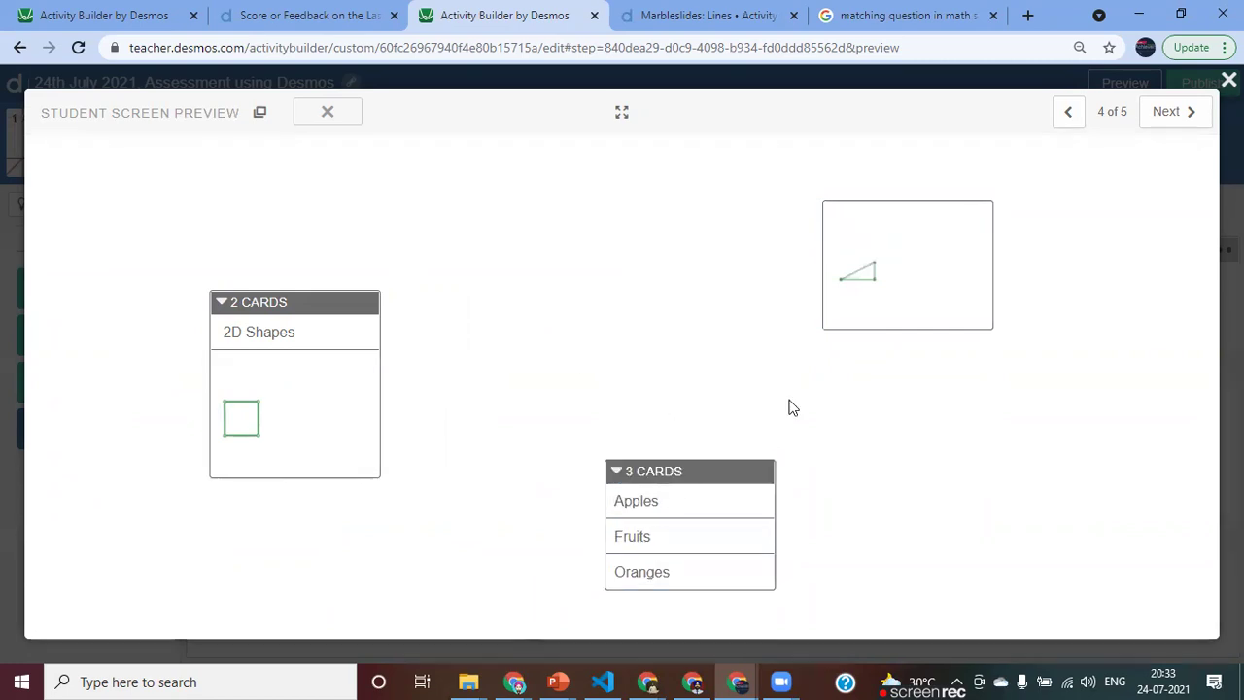
drag(930, 269, 320, 423)
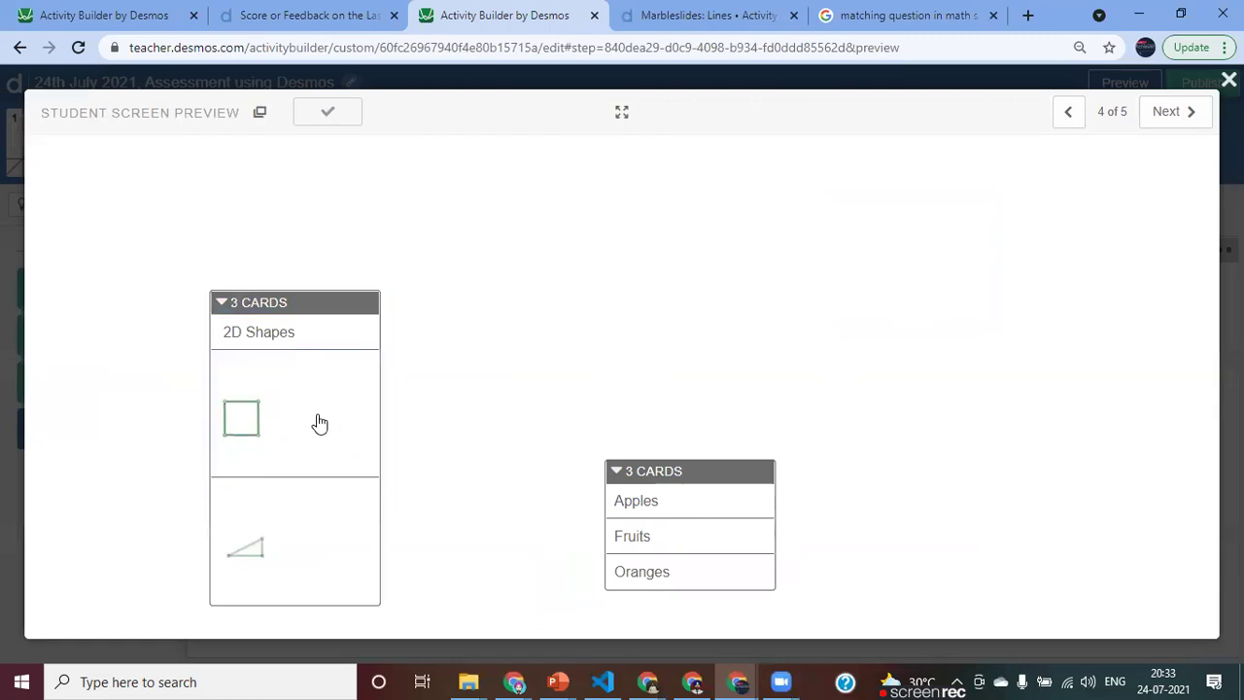
click(222, 304)
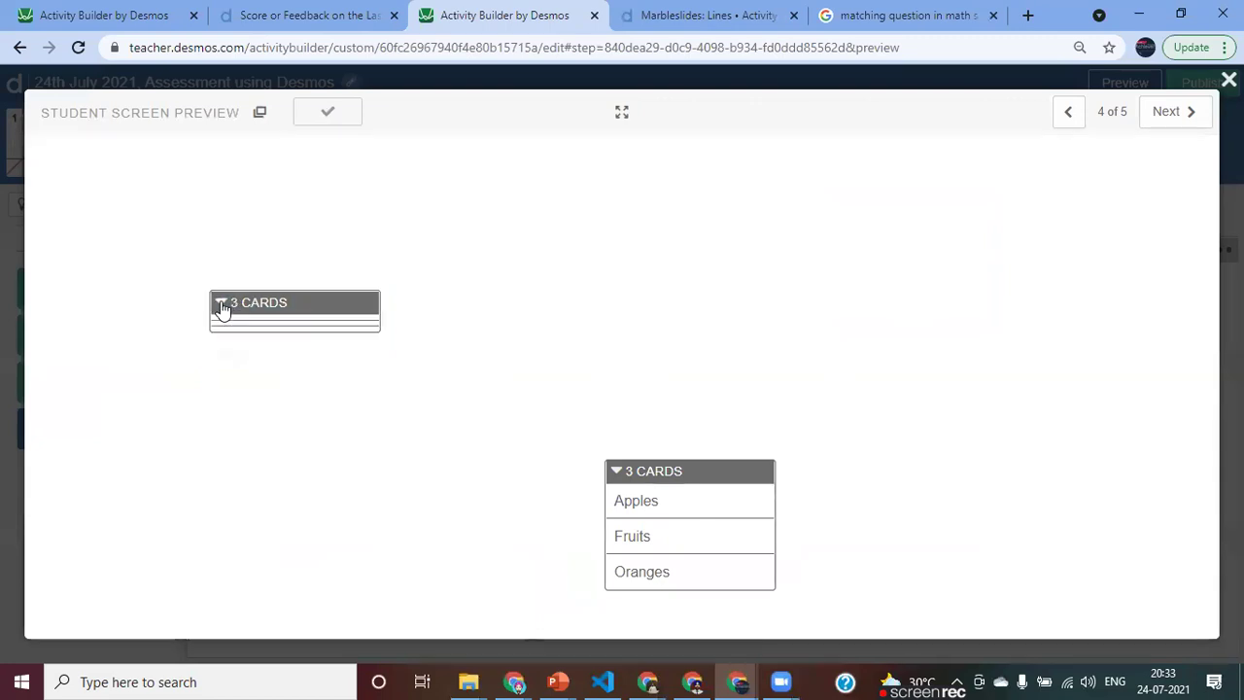
click(617, 473)
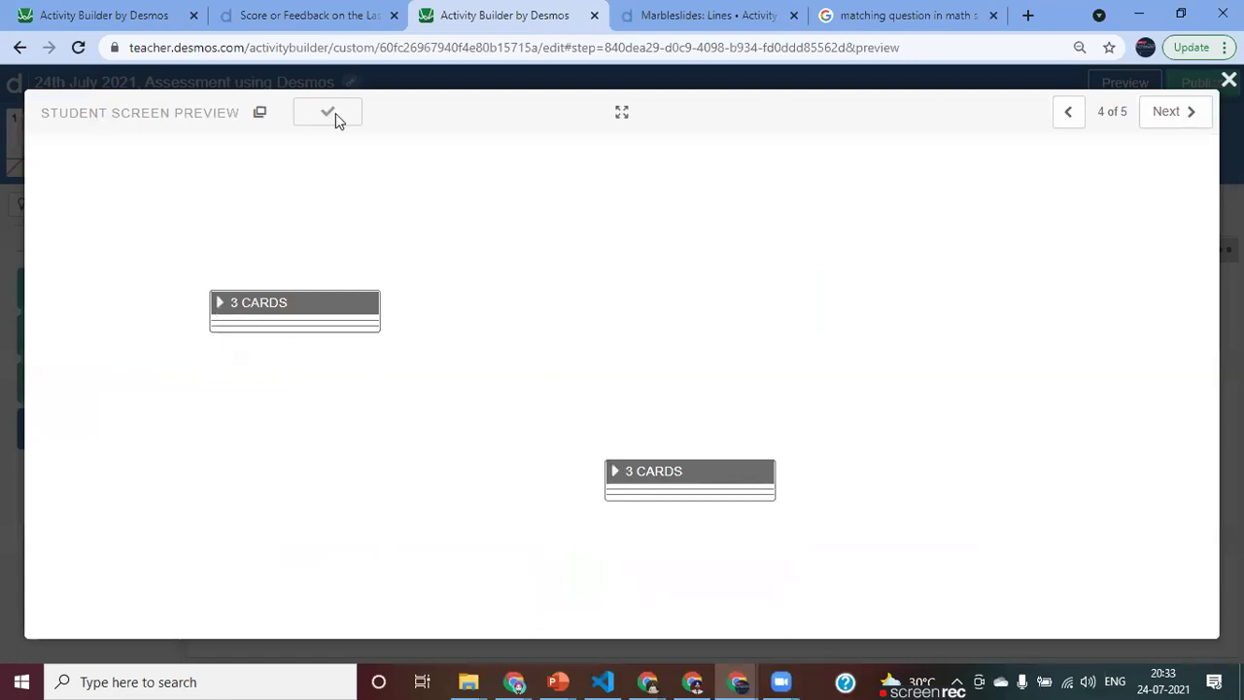
click(1229, 80)
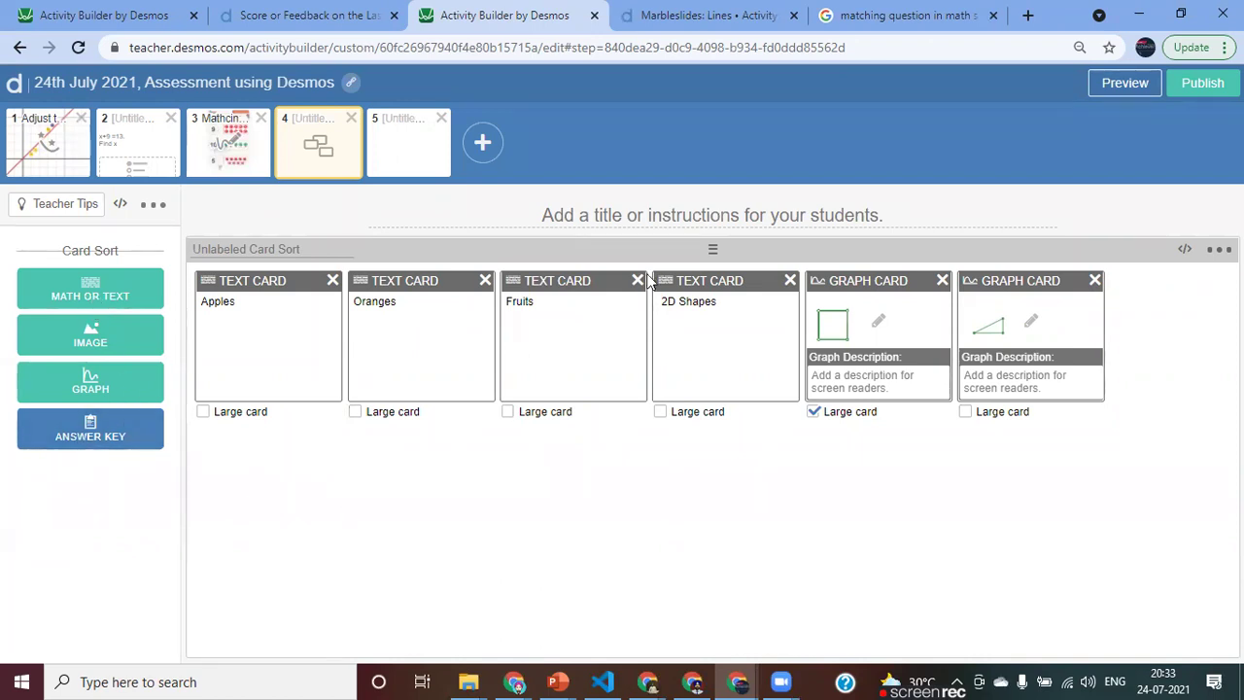
click(623, 220)
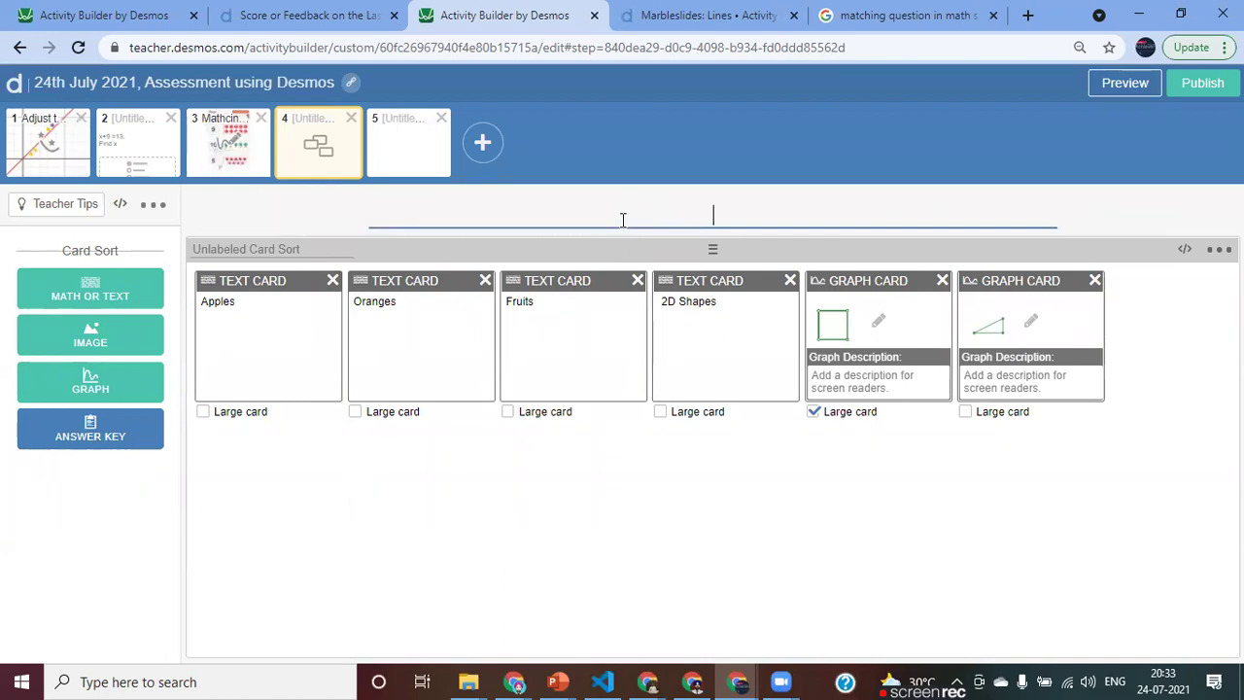
click(529, 483)
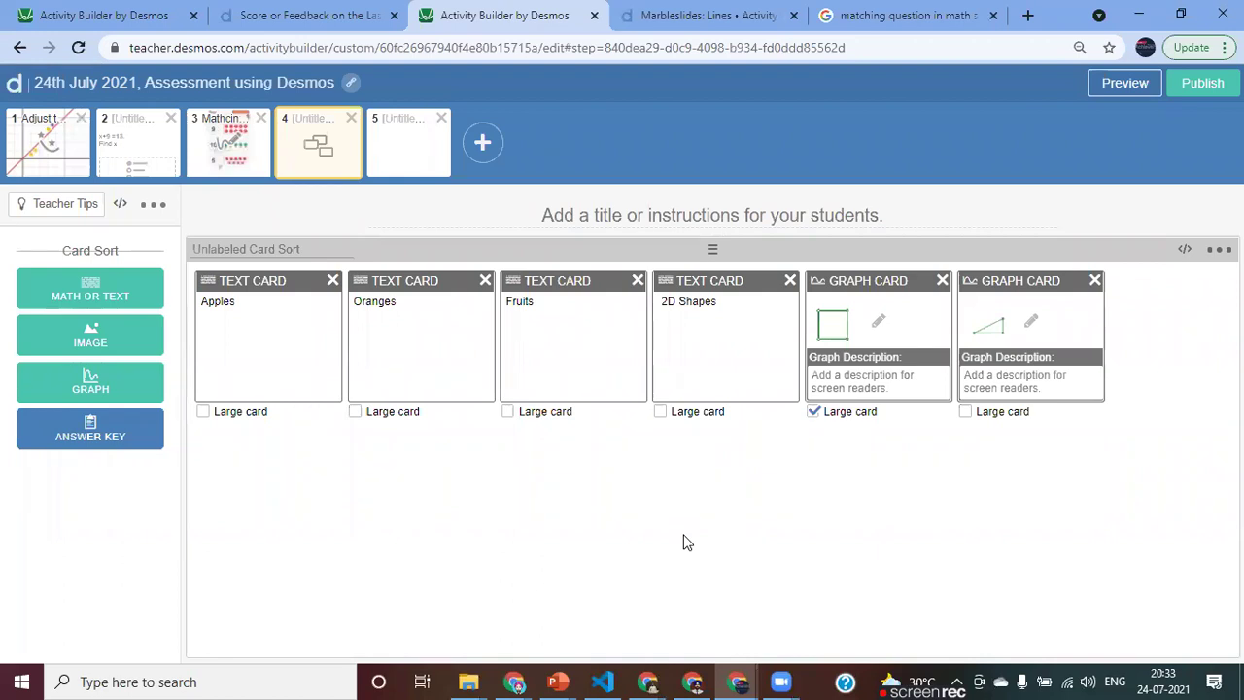
Step: Add a Sketch with an Editable Graph background to screen 5 and open its graph for editing
click(409, 160)
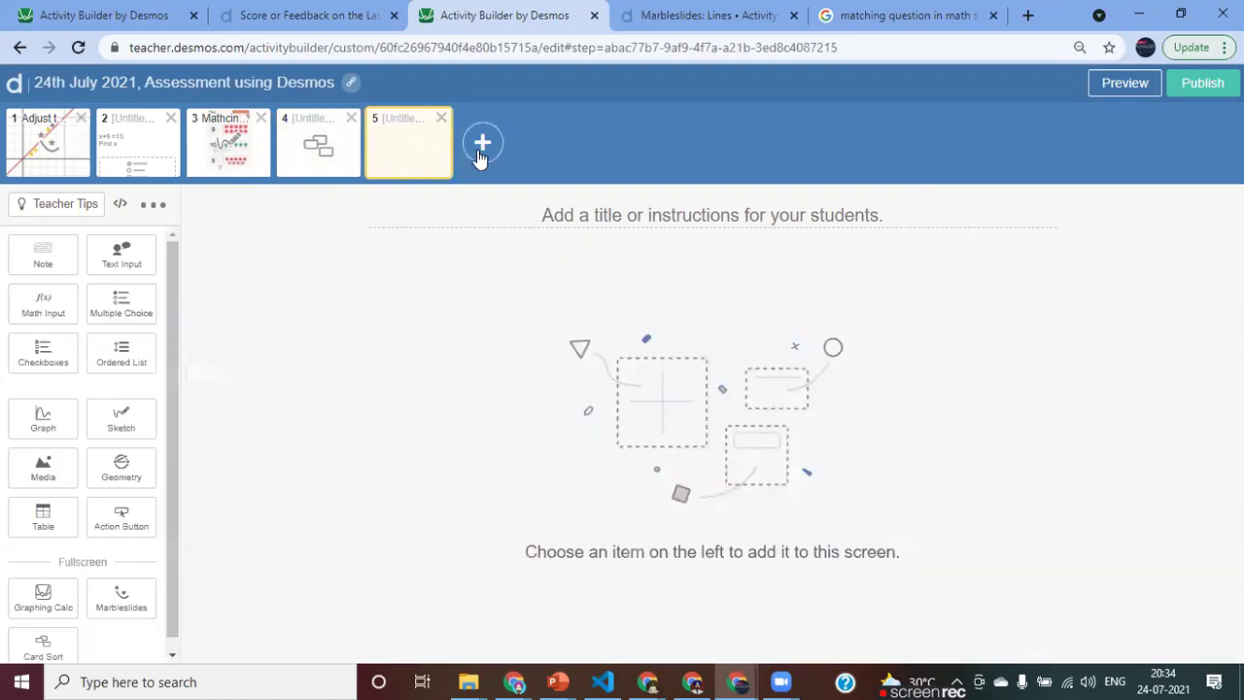
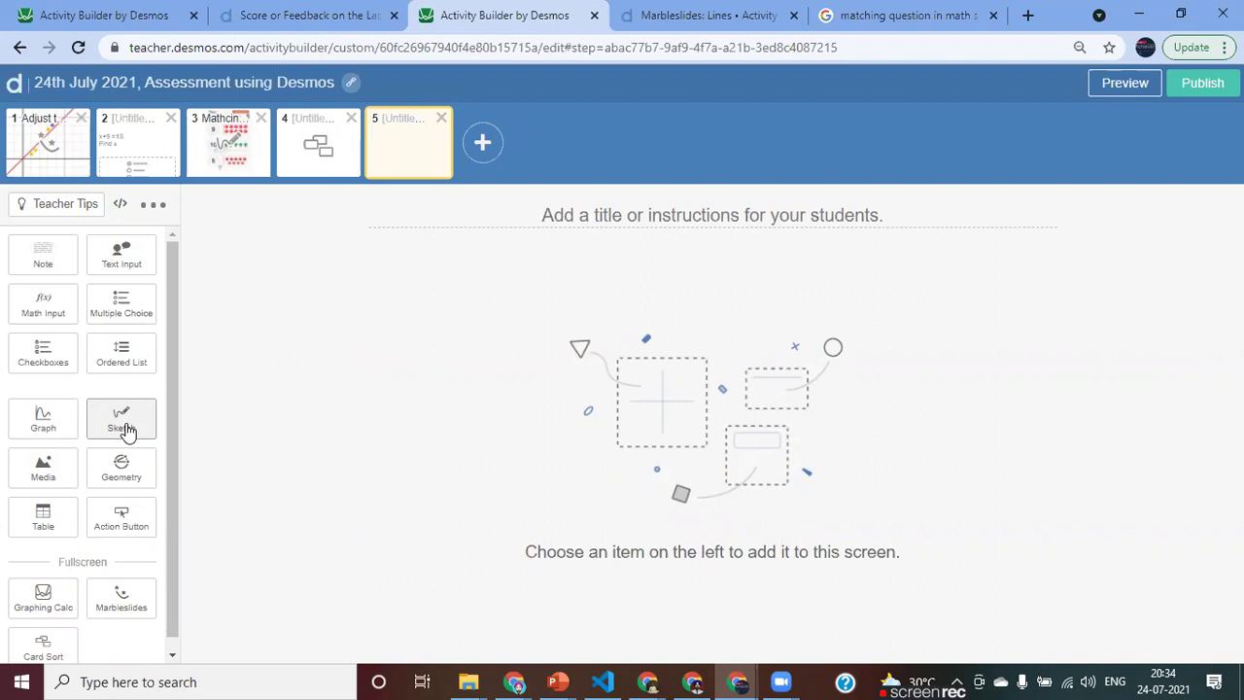
click(126, 430)
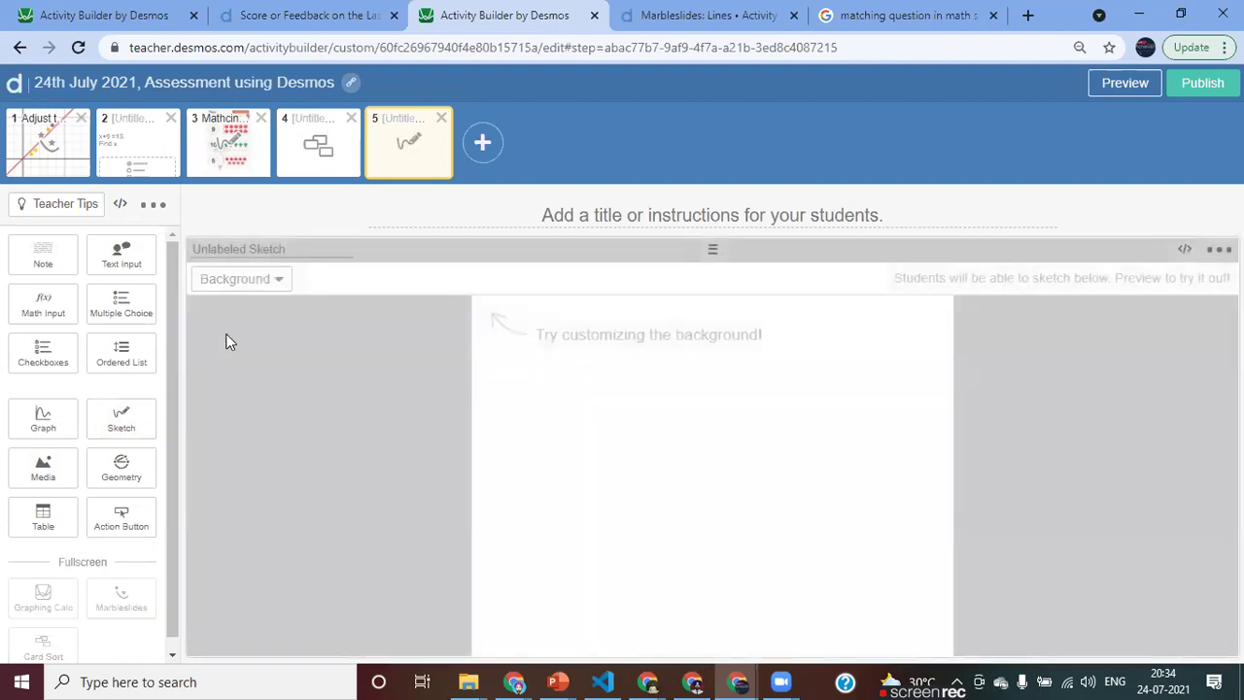
click(272, 282)
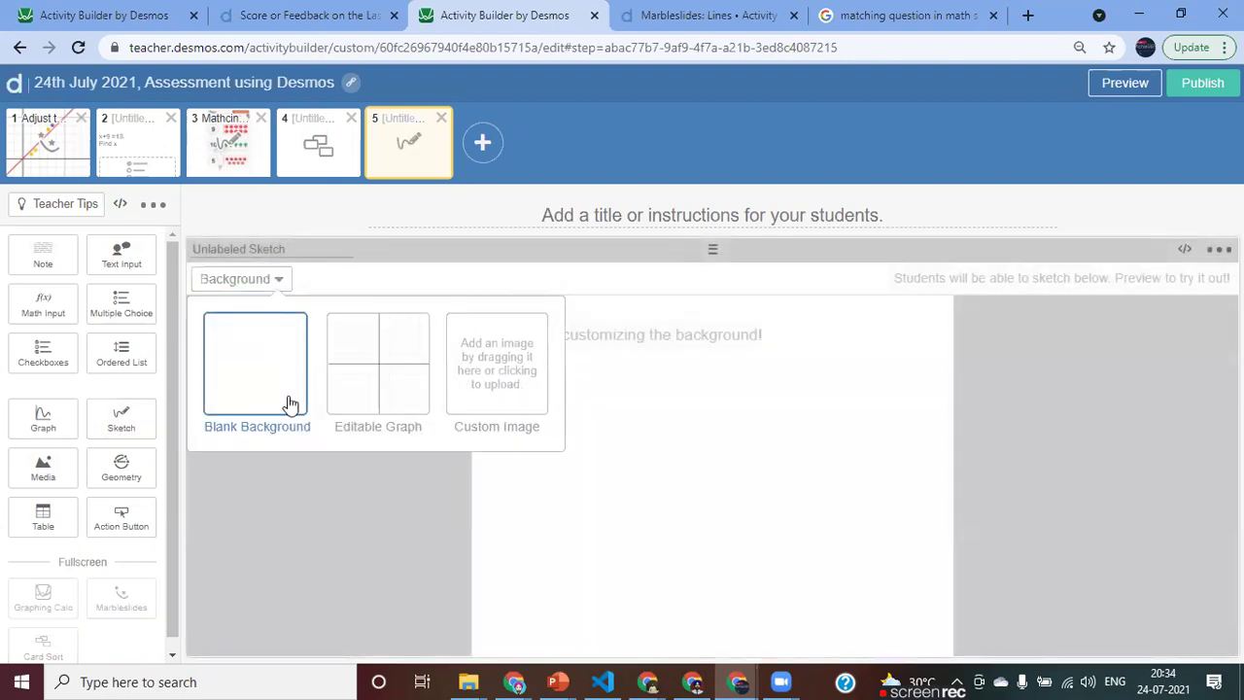
click(393, 397)
click(700, 483)
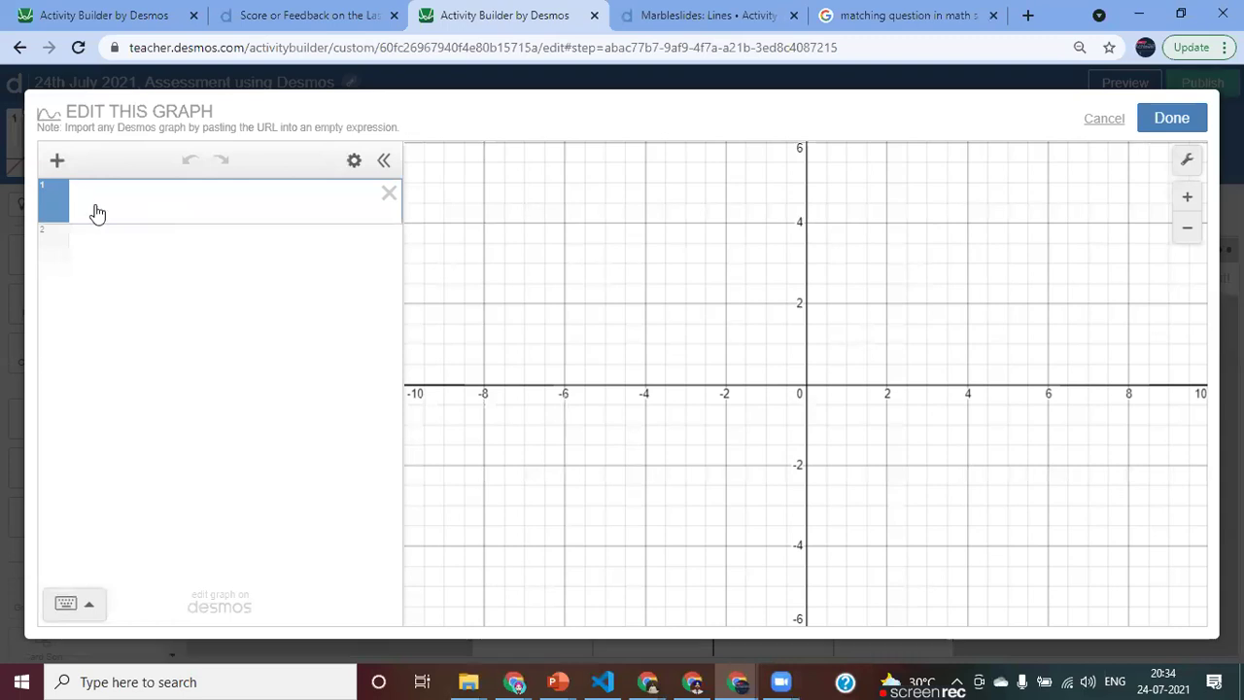
click(56, 160)
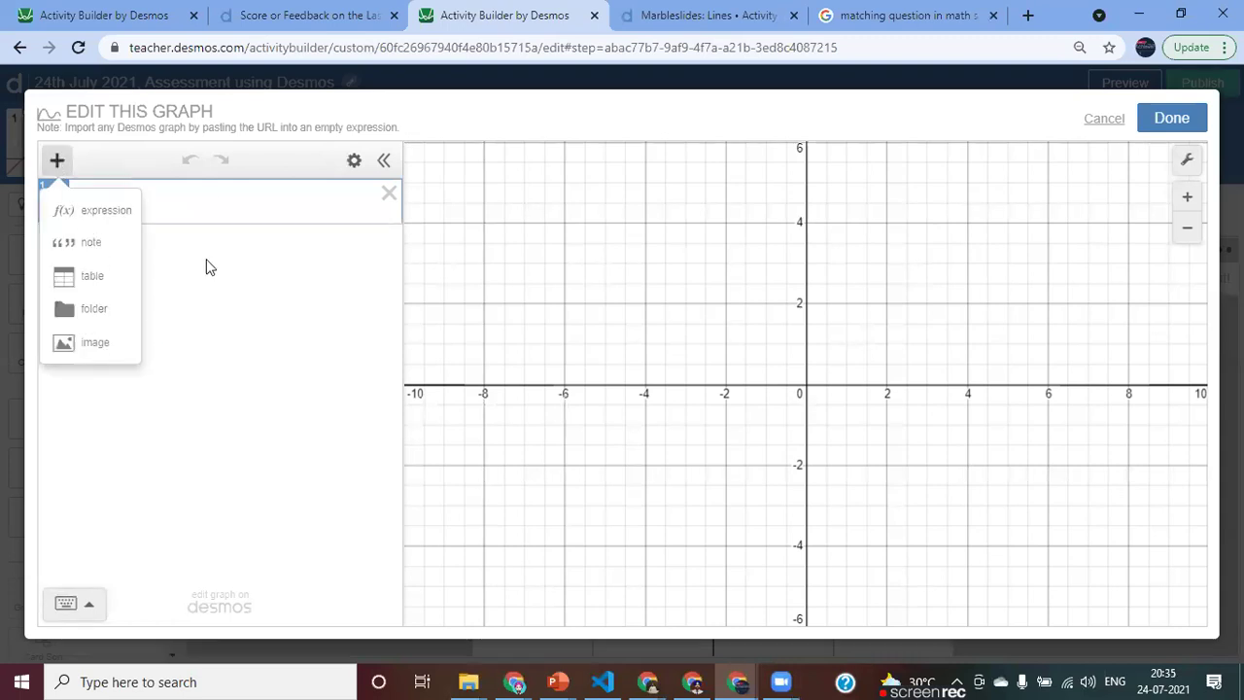
click(211, 204)
click(56, 160)
click(242, 206)
Step: Switch to the Google search page and search for "human body image"
click(878, 19)
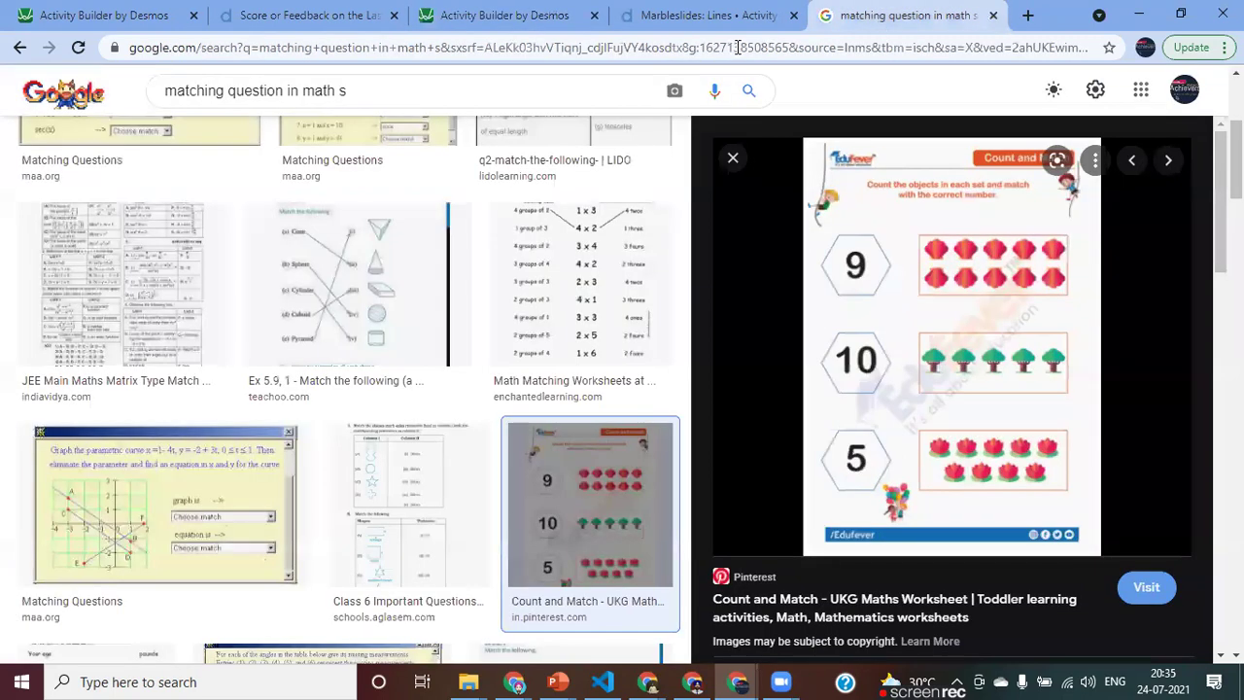
click(737, 54)
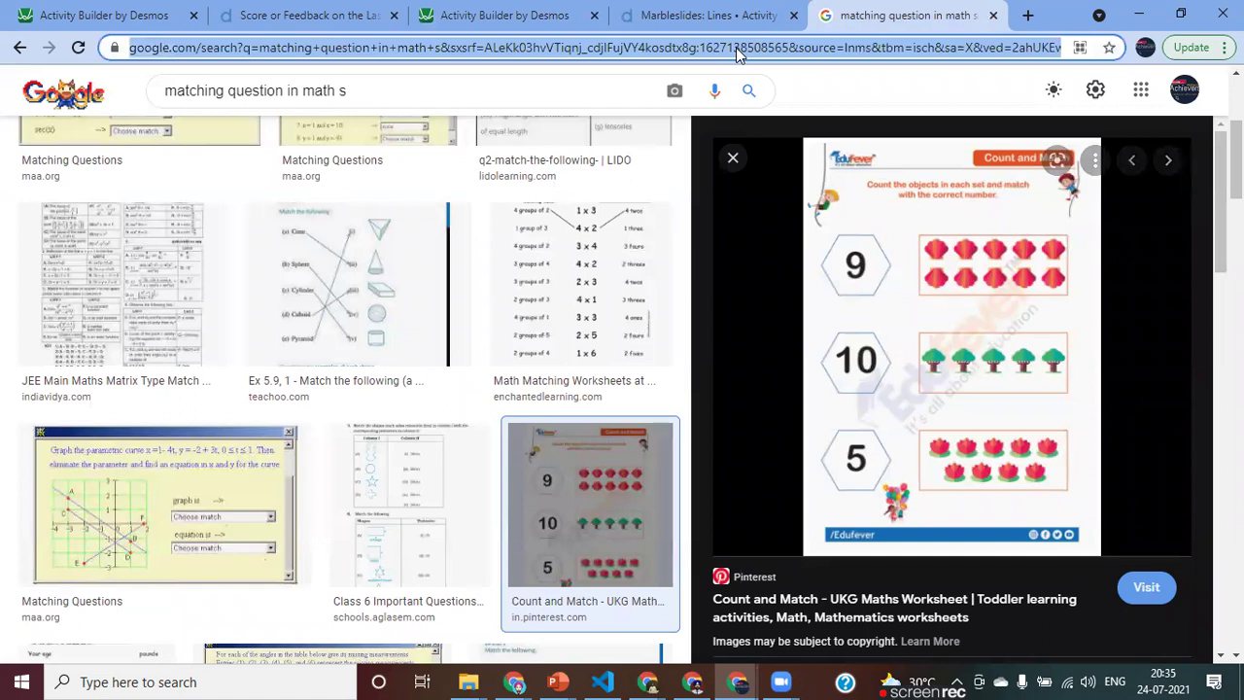
text(hum)
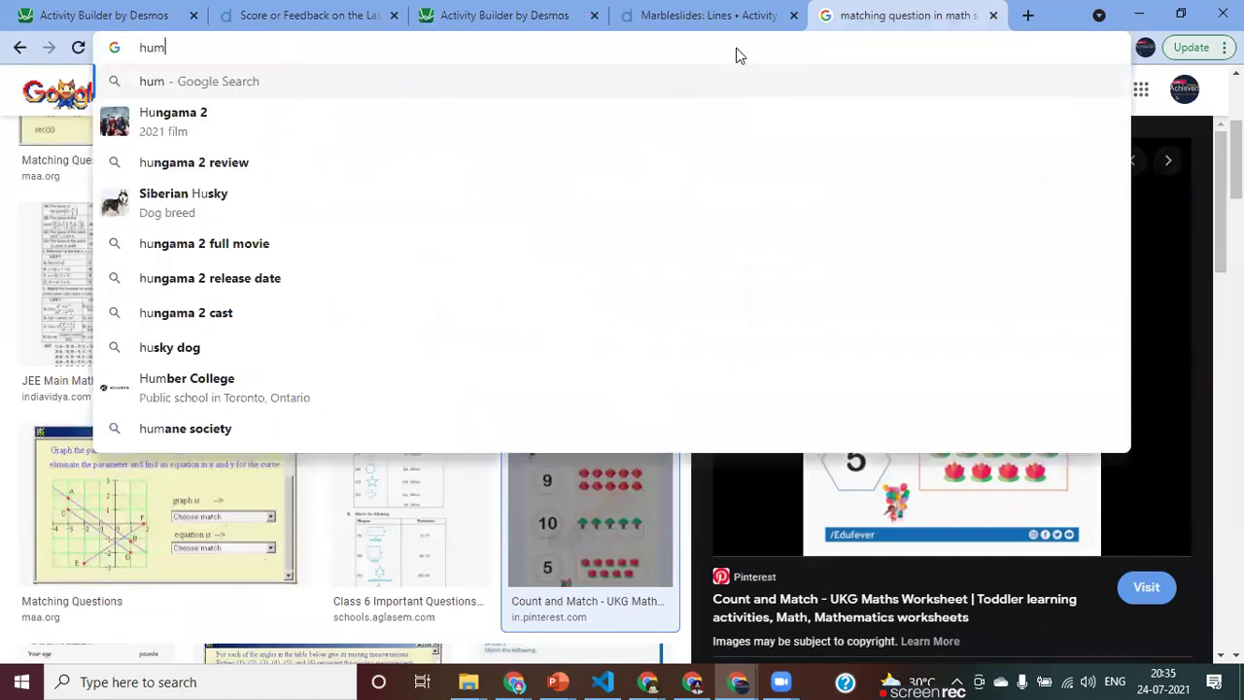
text(an body )
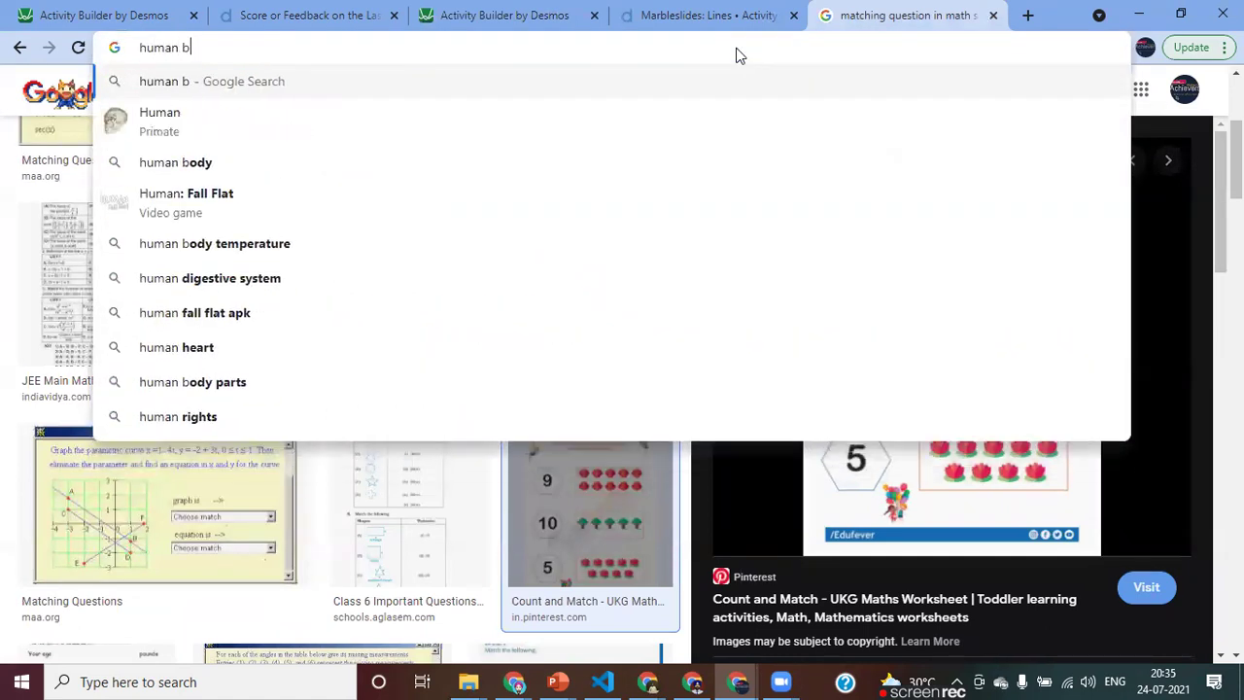
text(image&oq=human+body+image&aqs=chrome..69i57j0l9.5886j0j9&sourceid=chrome&ie=UTF-8)
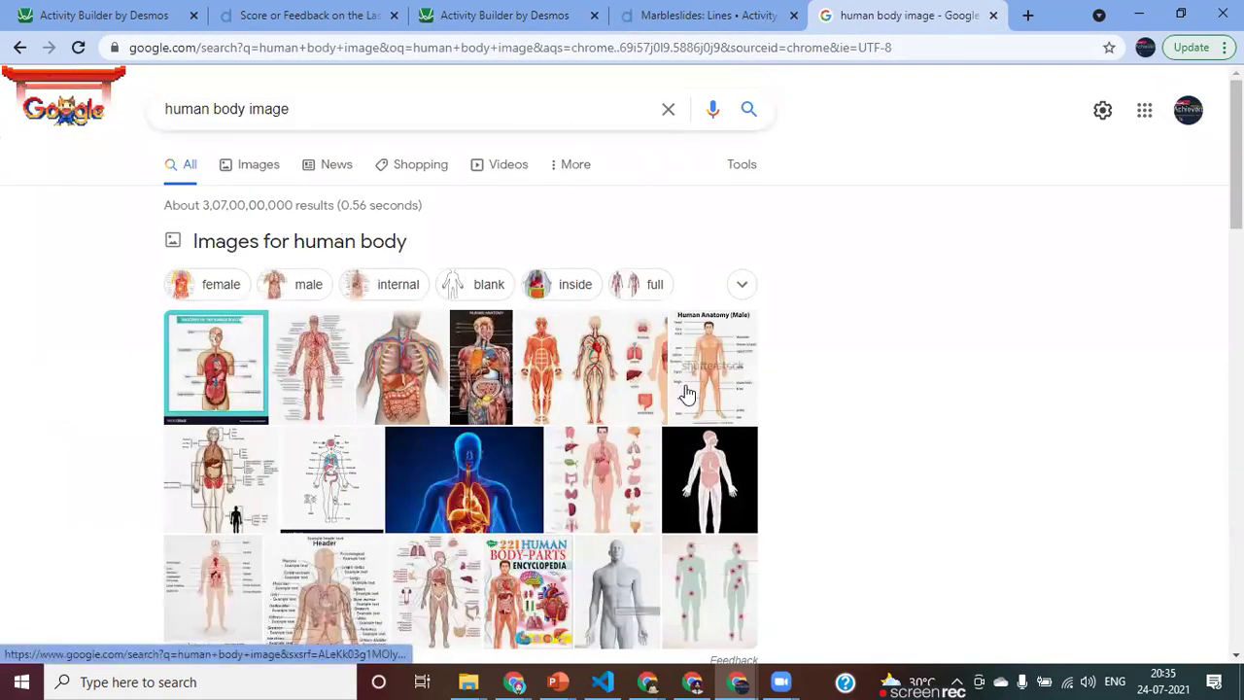
Step: Open the Depositphotos picture of a torso with internal organs and save it to Downloads as the JPEG file download
click(582, 376)
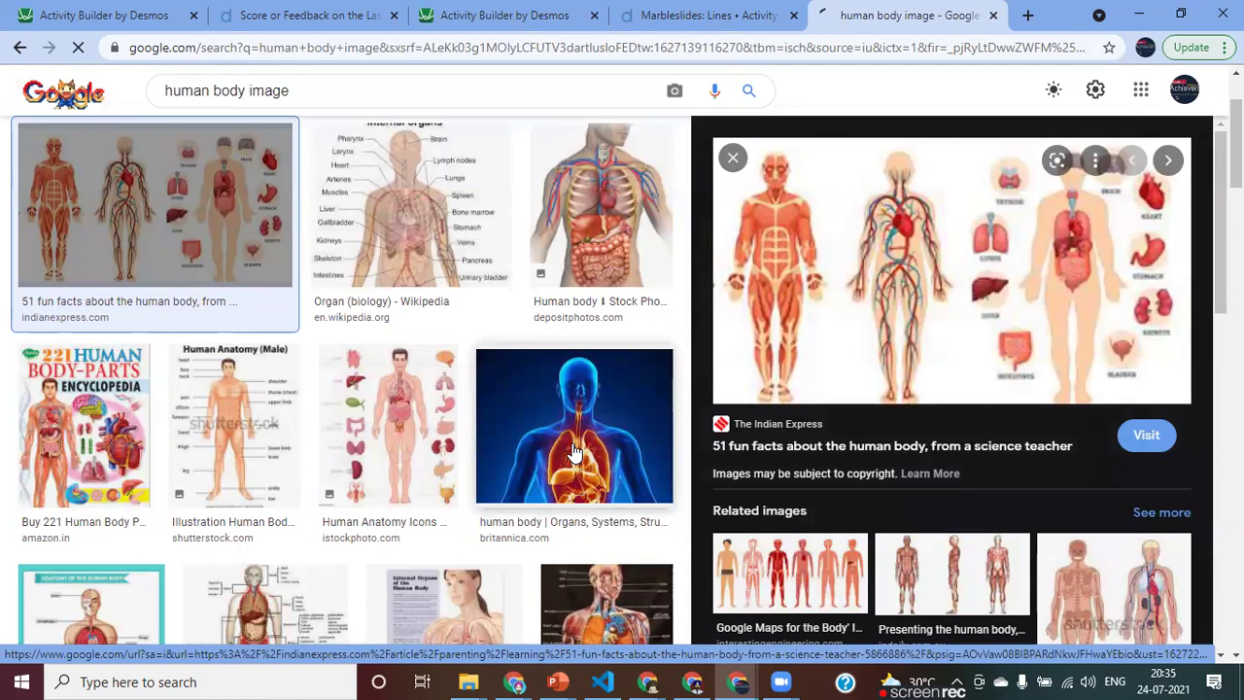
click(601, 204)
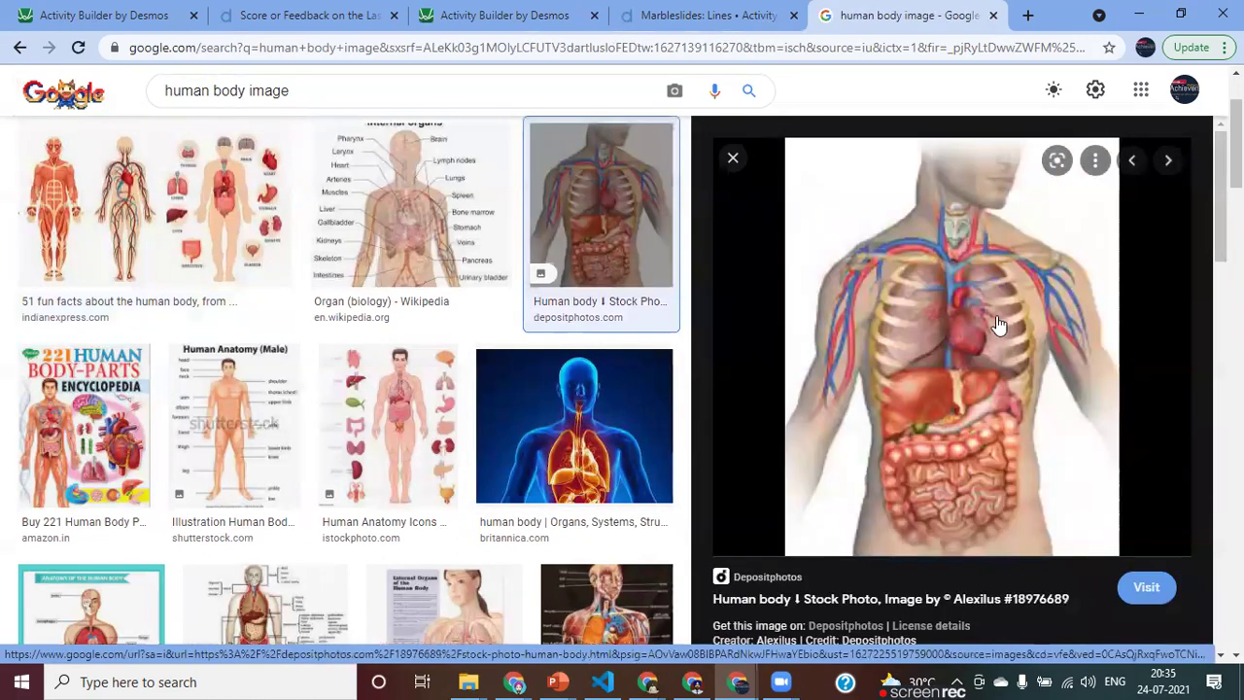
right_click(982, 243)
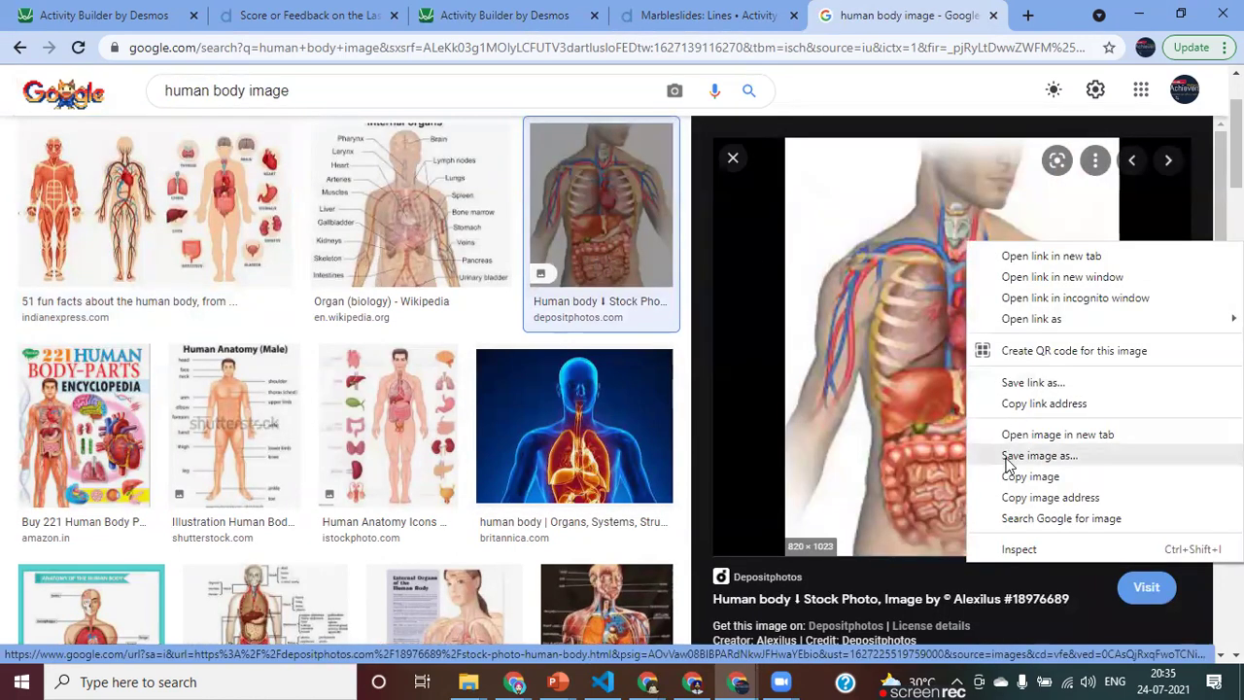
click(1038, 456)
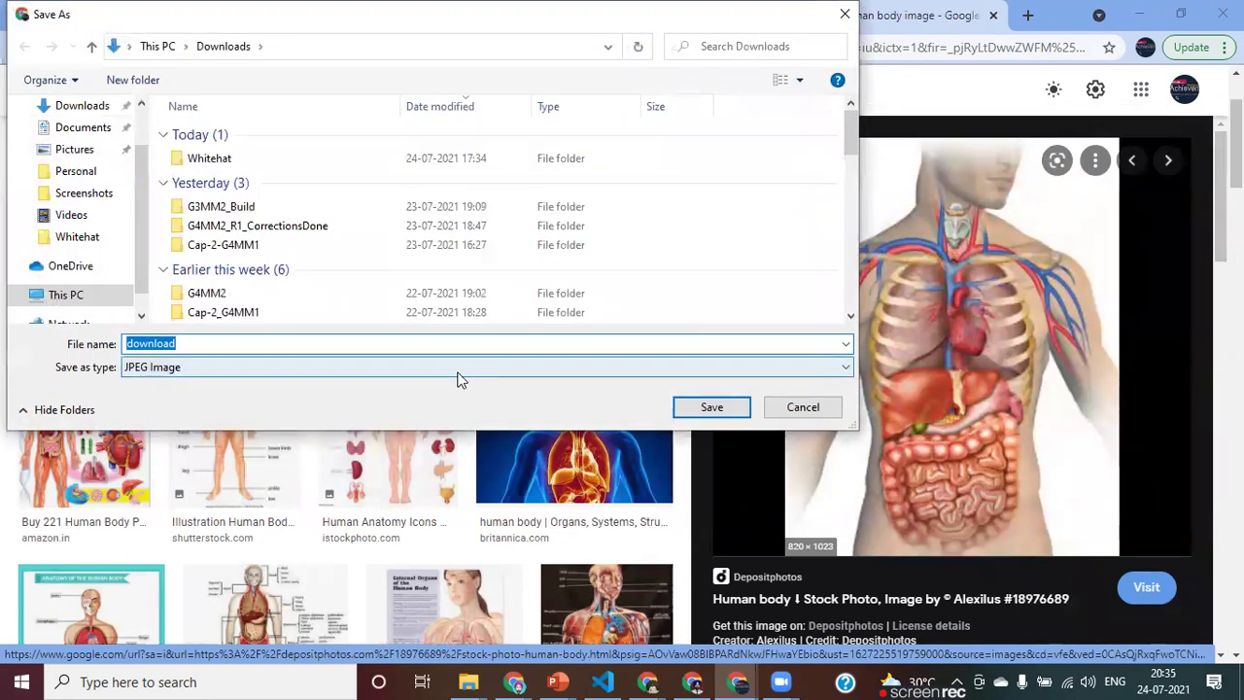
click(718, 409)
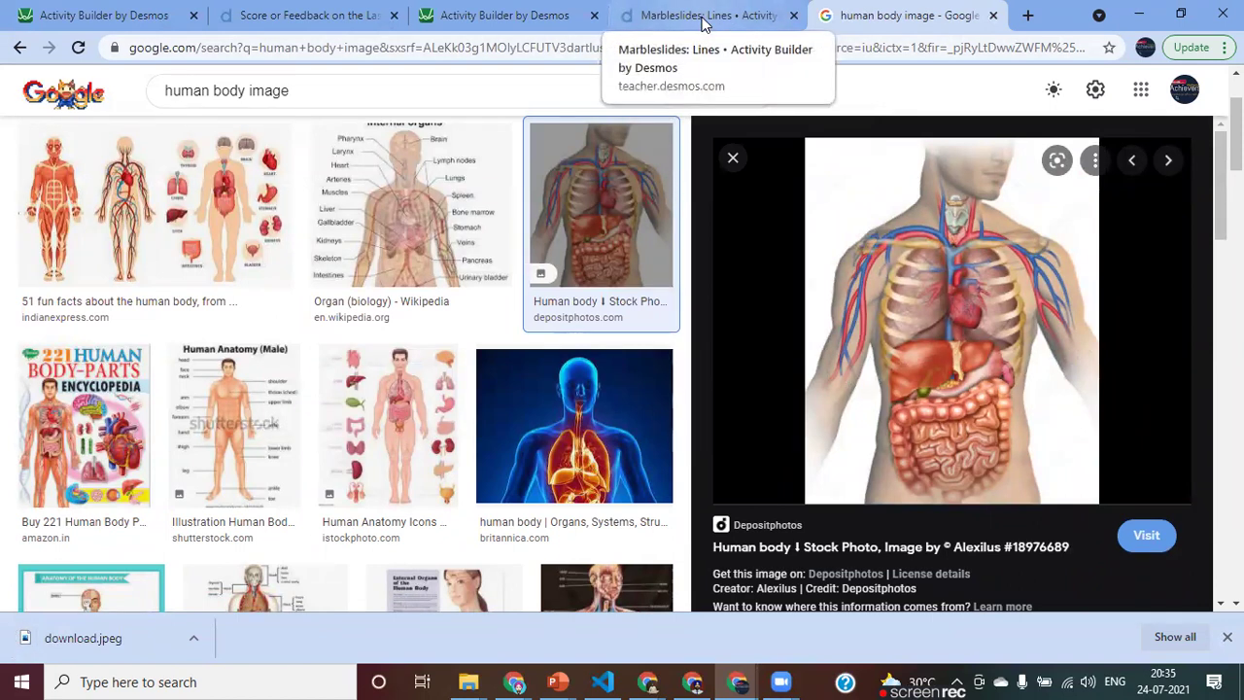
Step: Return to the assessment in Desmos Activity Builder and cancel the open graph editor, leaving the Editable Graph background selected
click(704, 18)
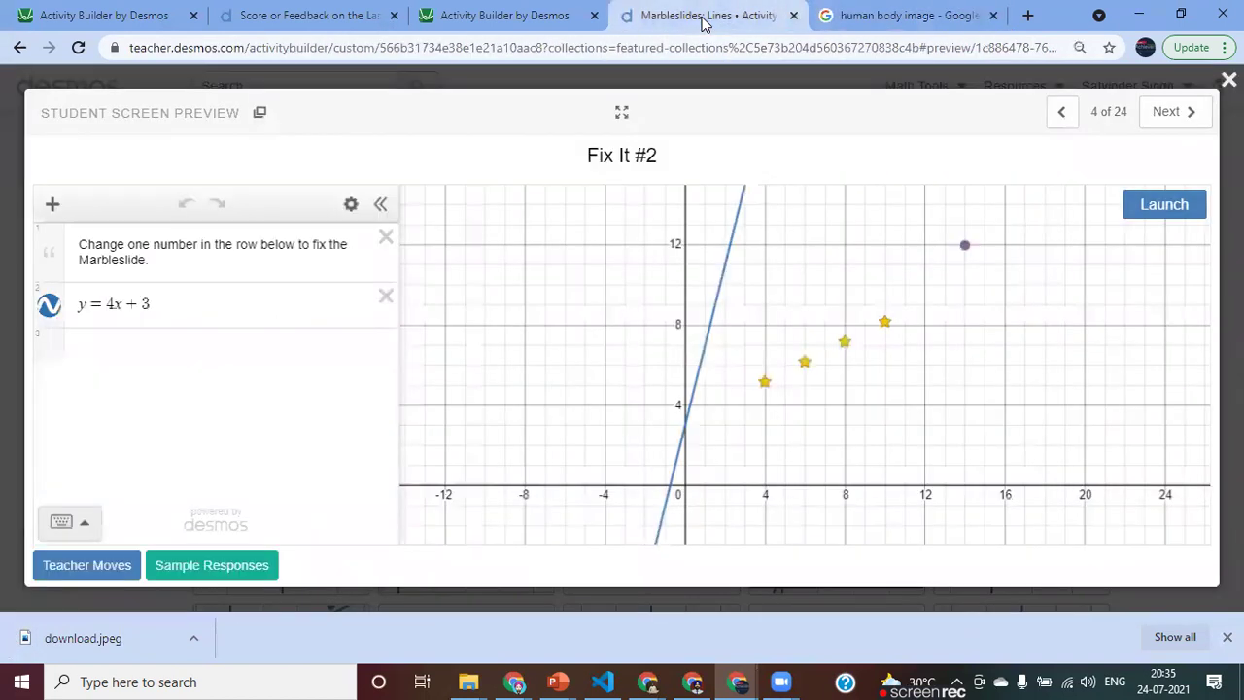
click(471, 10)
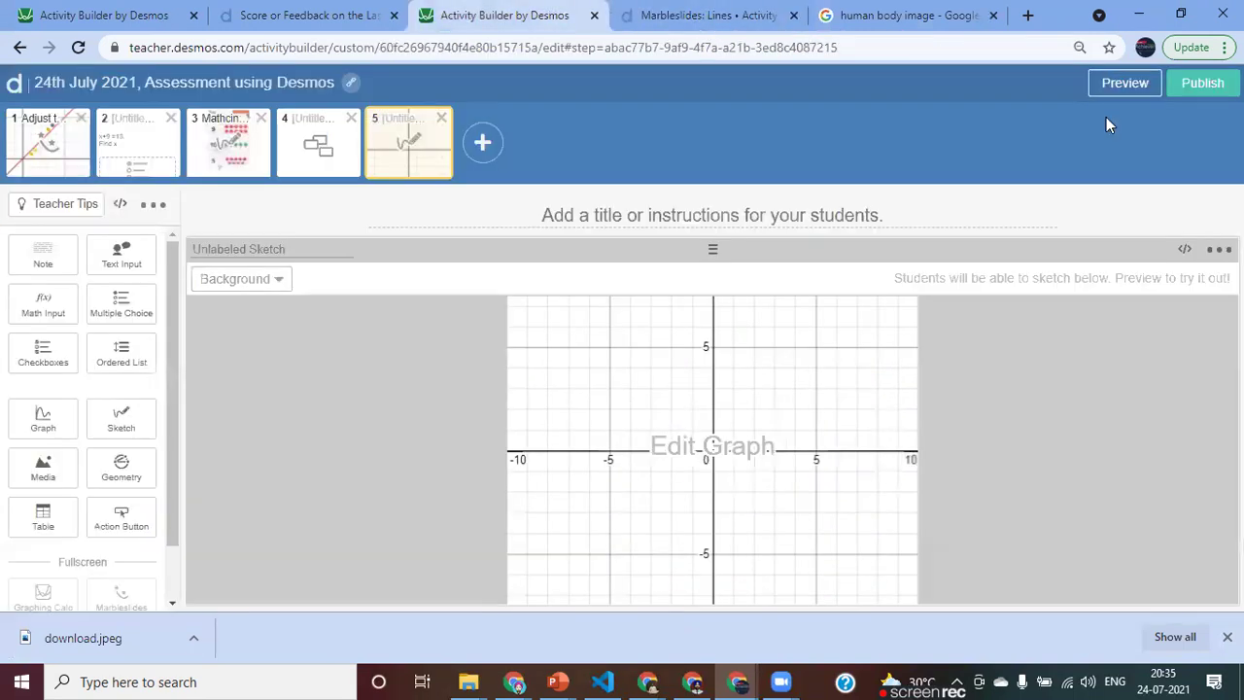
click(1106, 117)
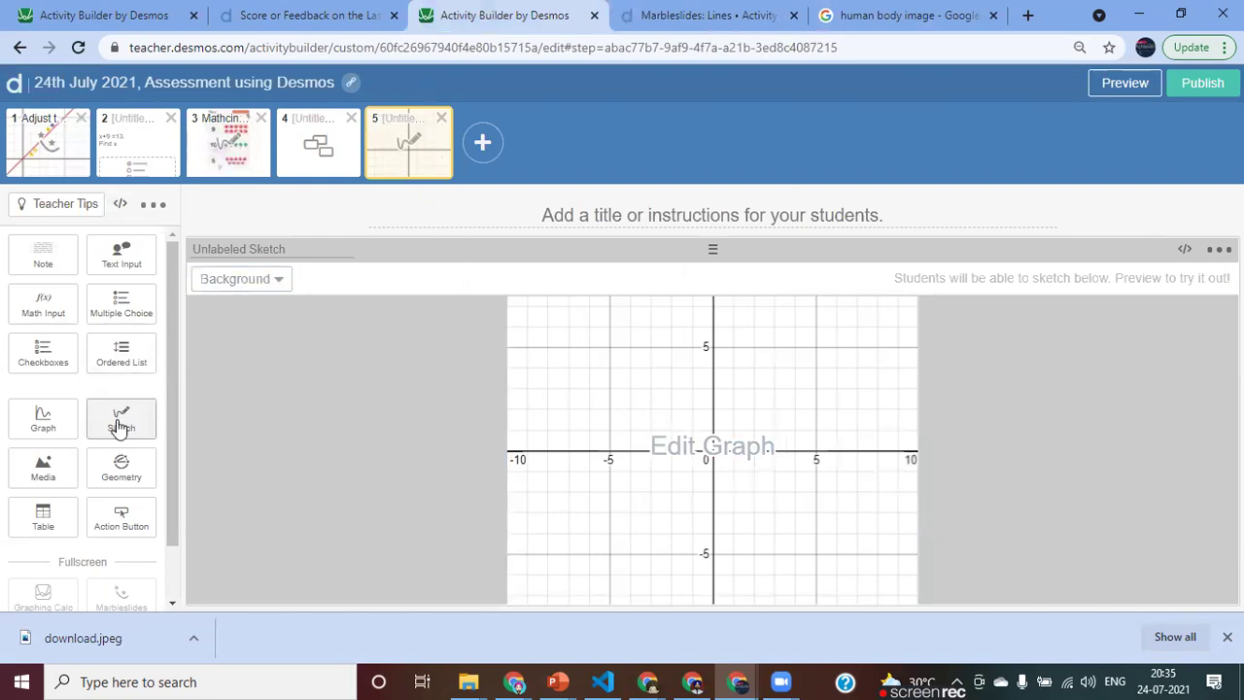
click(279, 292)
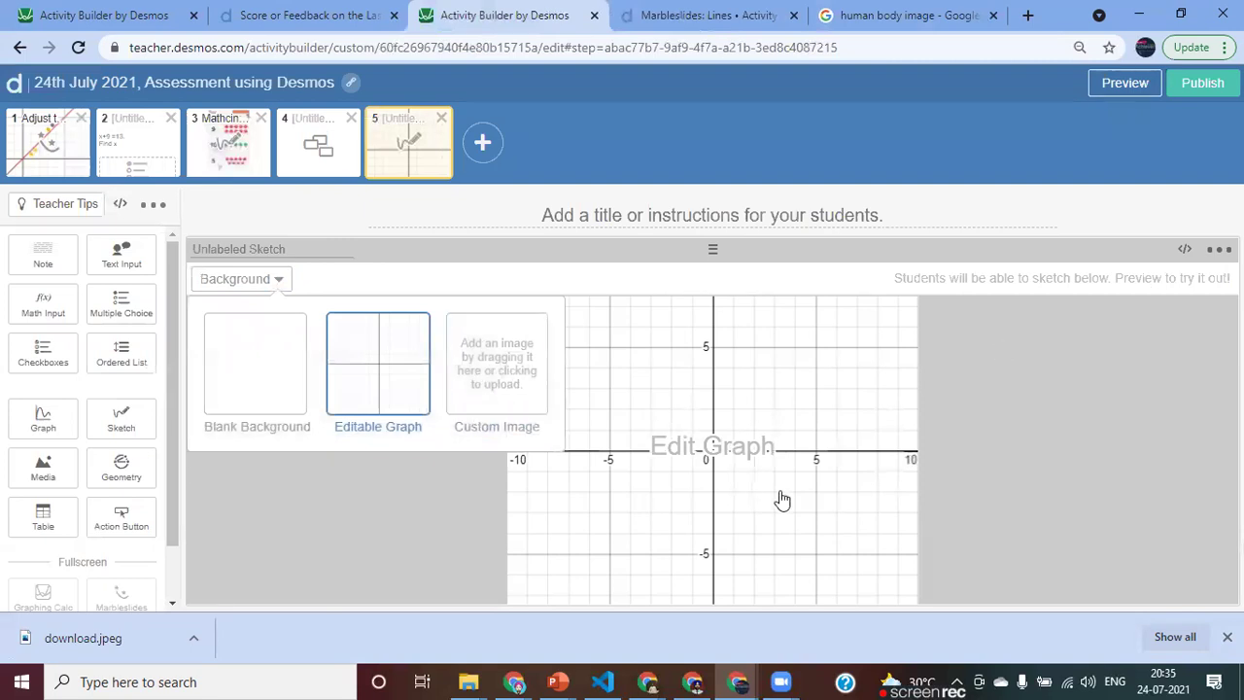
click(717, 459)
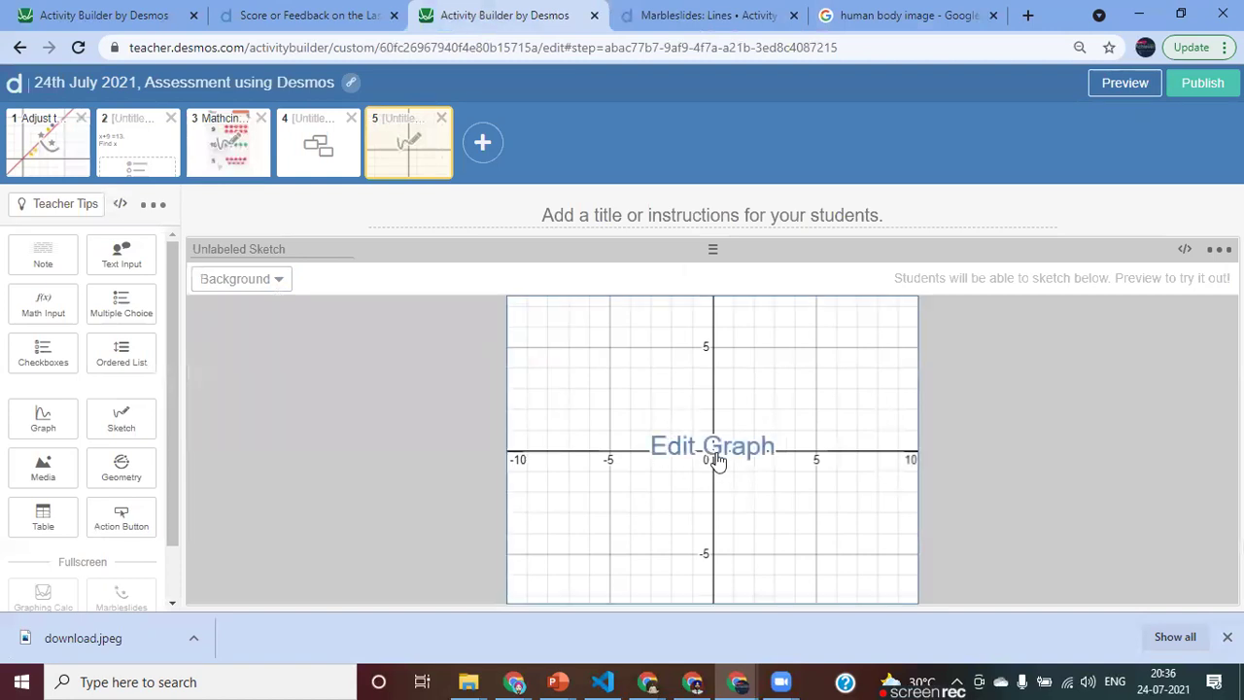
Step: Reopen the sketch's background graph and insert the image download.jpeg from Downloads
click(717, 459)
click(54, 161)
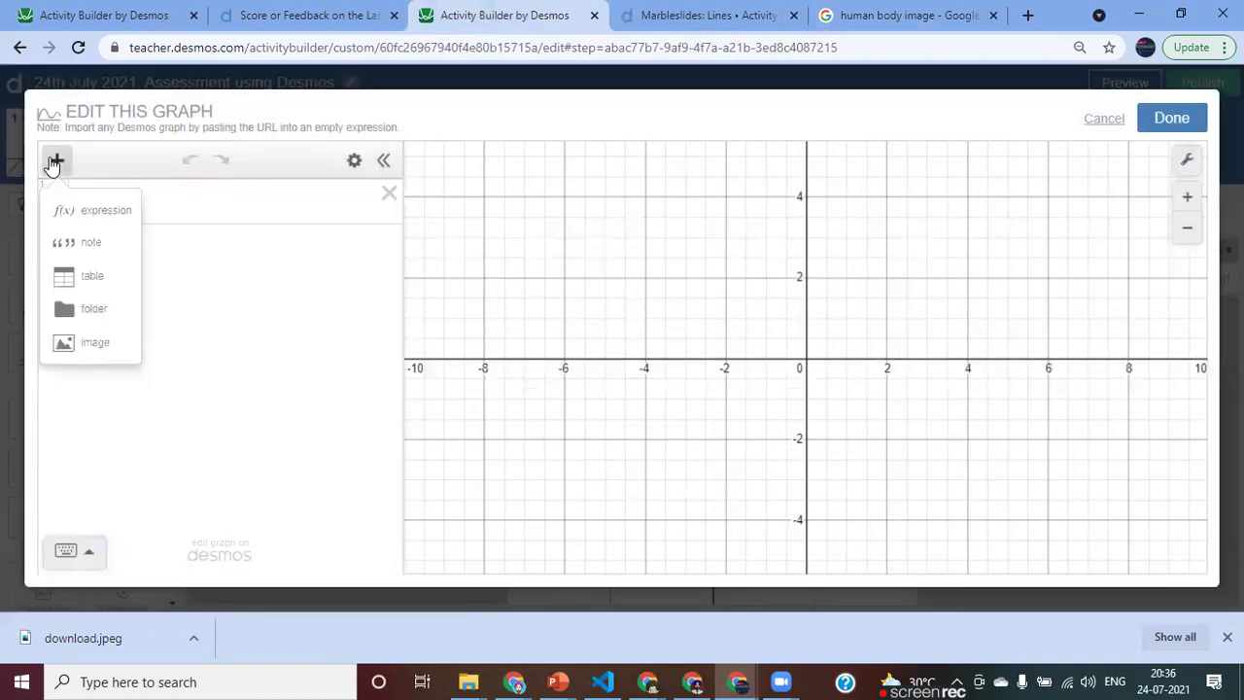
click(85, 347)
click(212, 159)
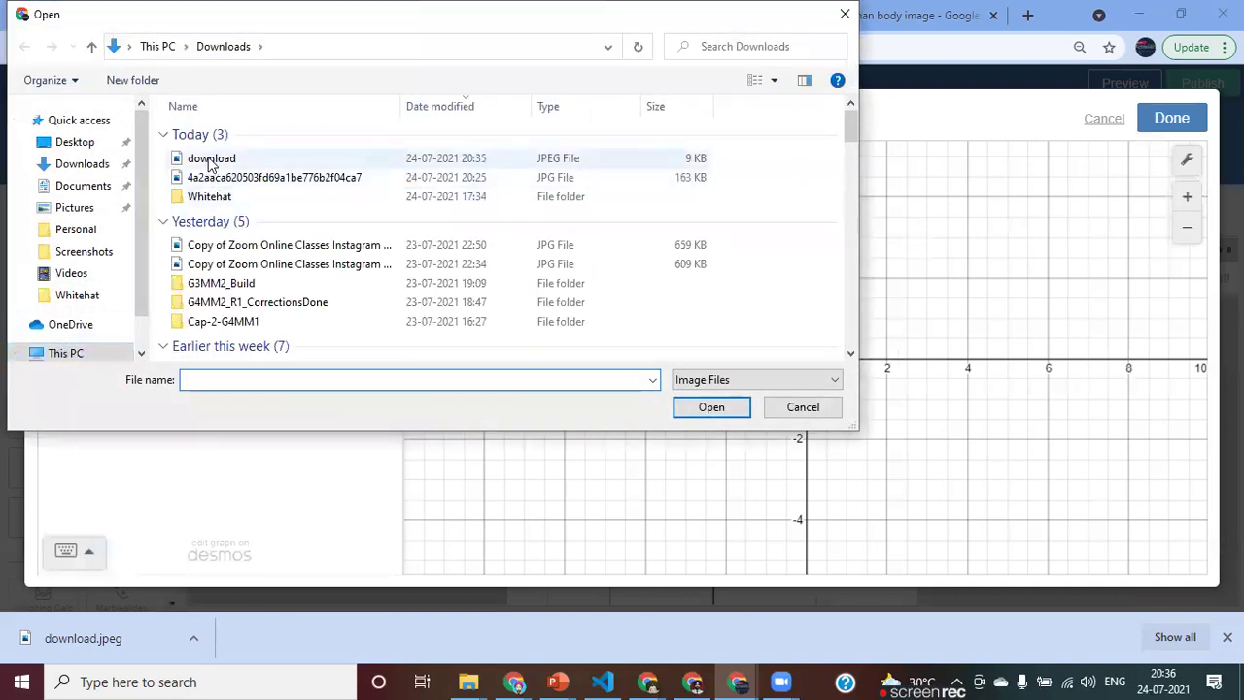
click(721, 412)
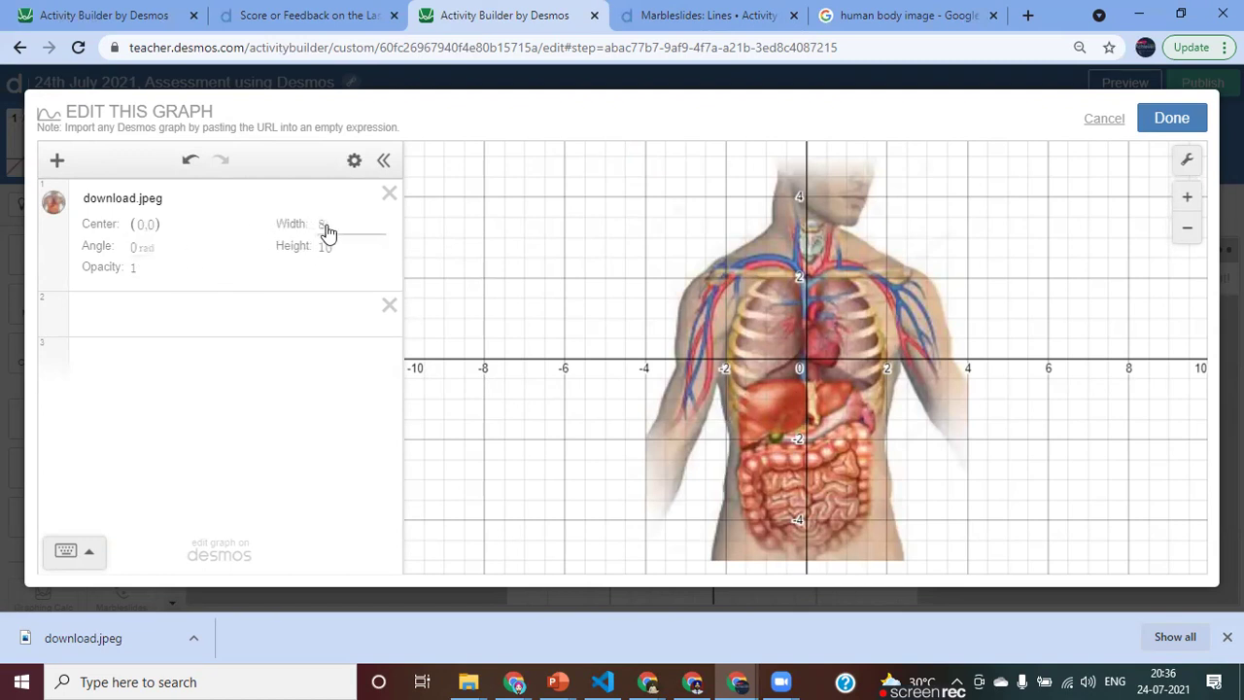
Step: Set the opacity of the download.jpeg background image to 0.5
click(143, 272)
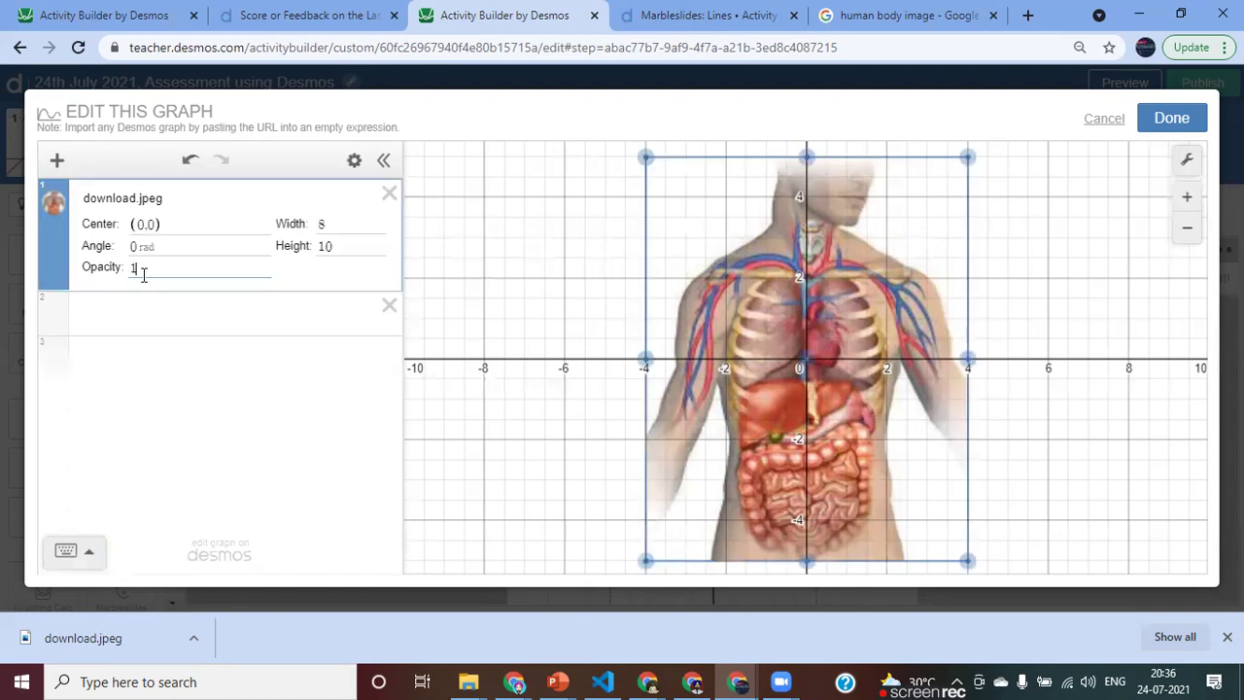
key(BackSpace)
text(2)
key(BackSpace)
text(0.3)
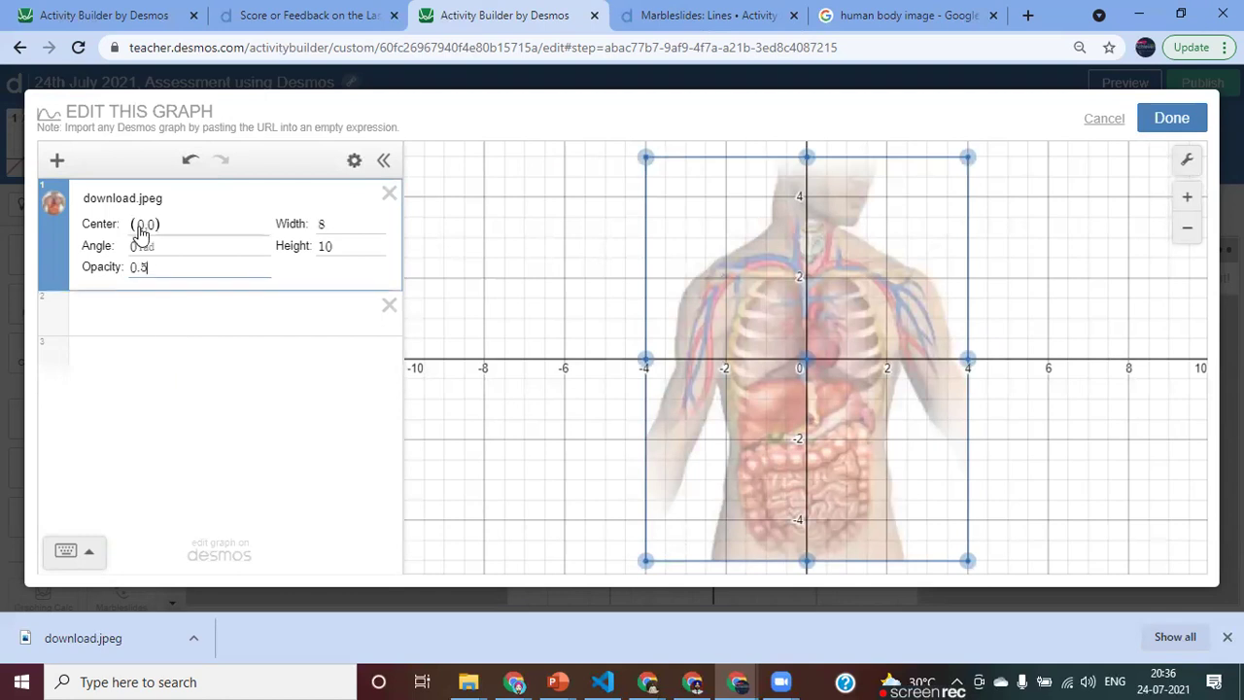
Step: Move the torso image into the negative-x half of the graph, centred at about (-5.5, -0.2), and save the background graph
drag(812, 358, 585, 365)
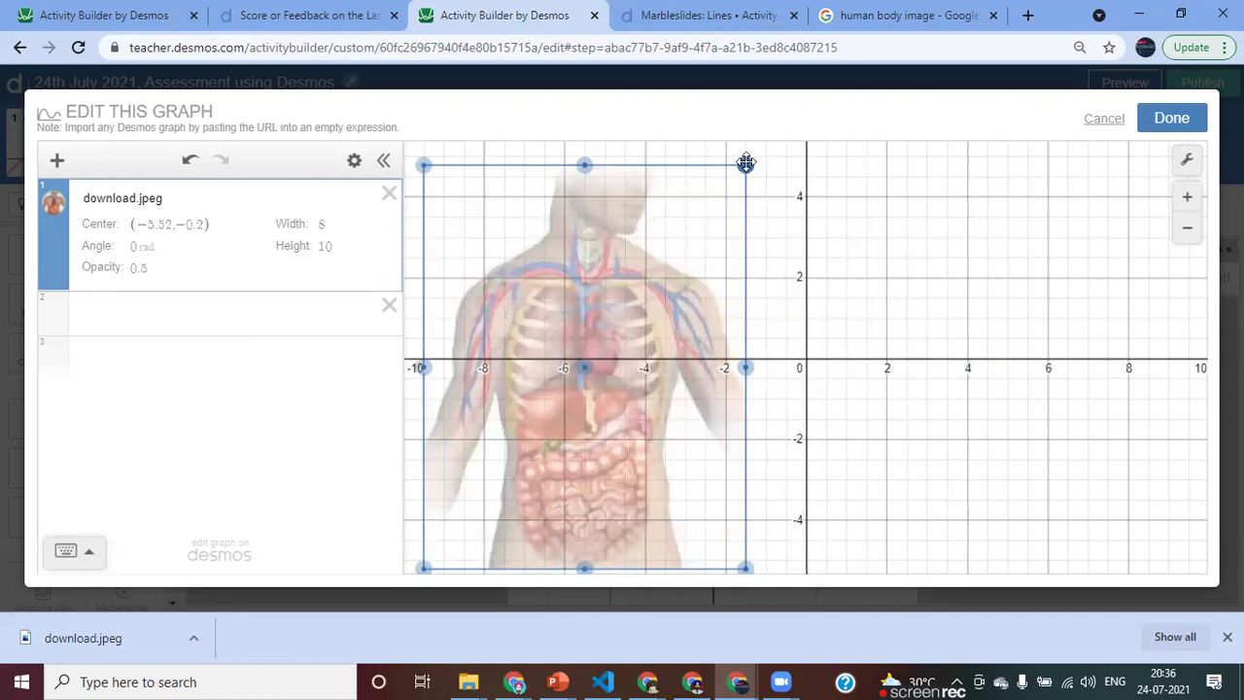
click(326, 224)
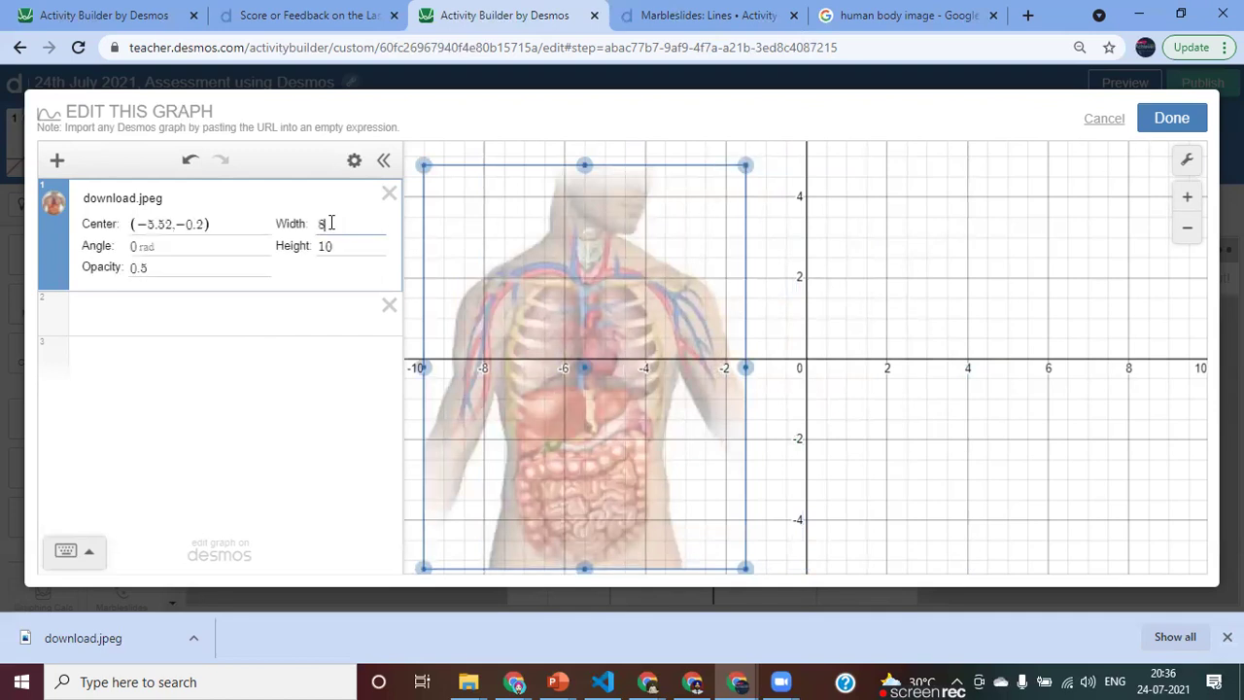
click(340, 246)
click(1172, 117)
Step: Preview the sketch screen as a student and try the line, text, math and eraser tools, finishing with the pencil
click(1123, 85)
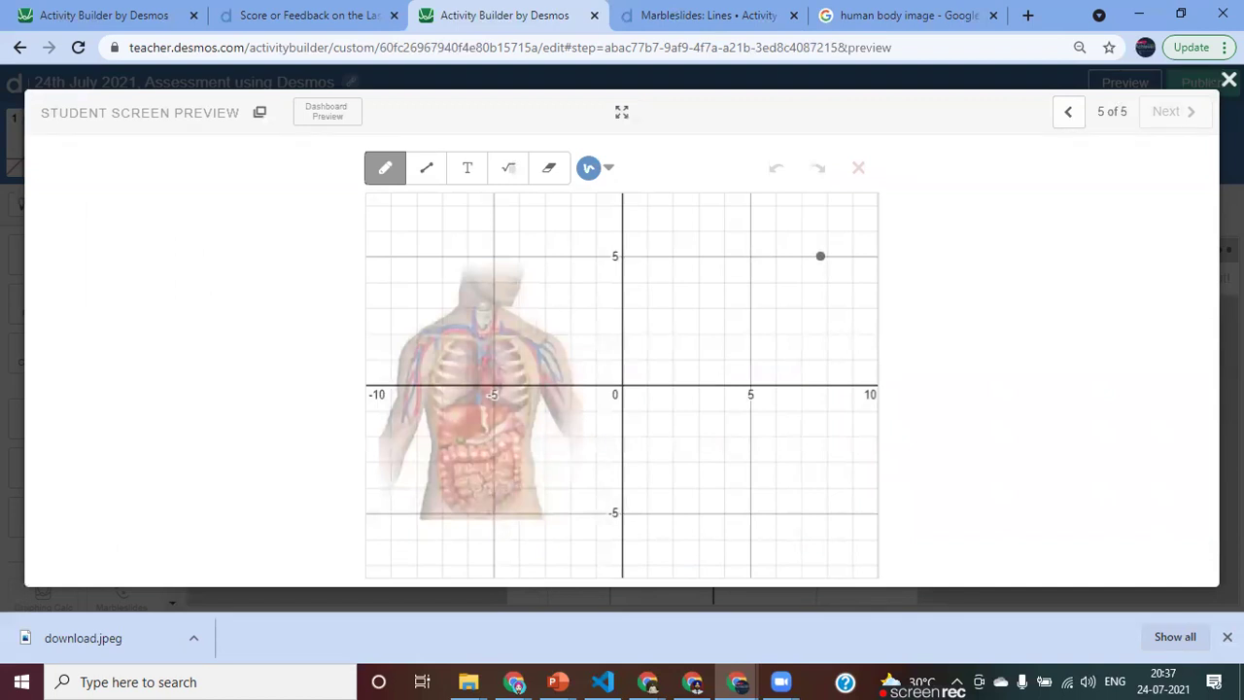
click(427, 170)
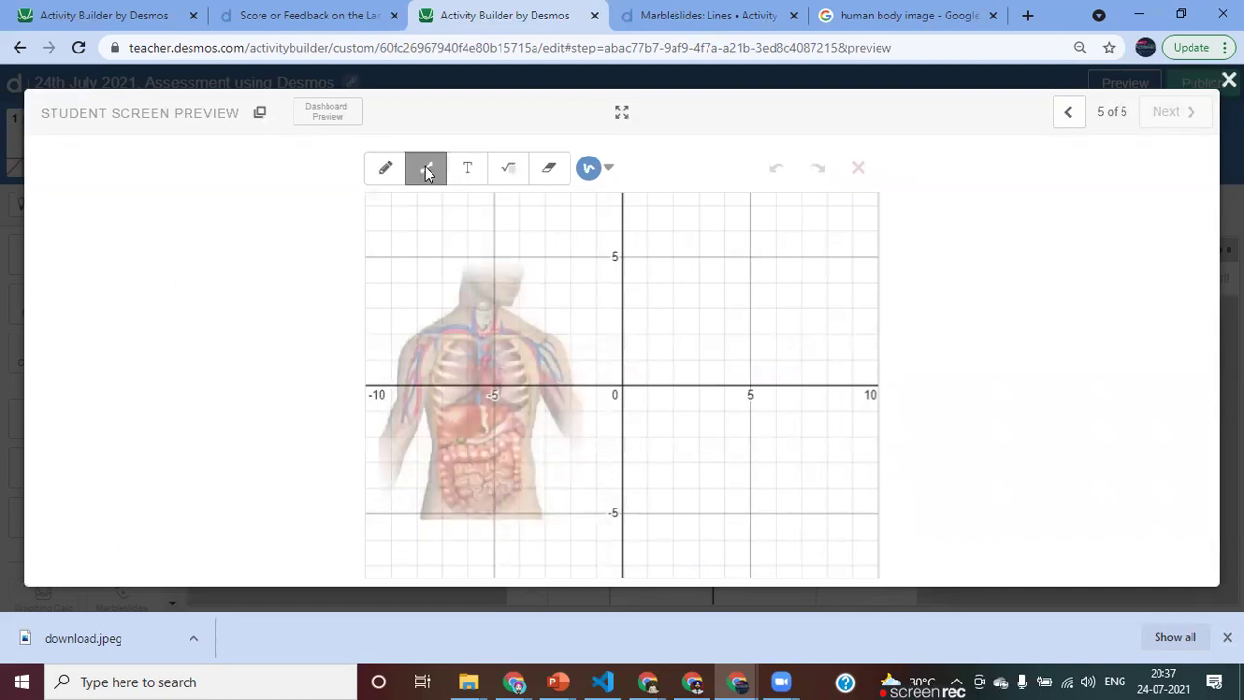
click(475, 171)
click(506, 173)
click(550, 177)
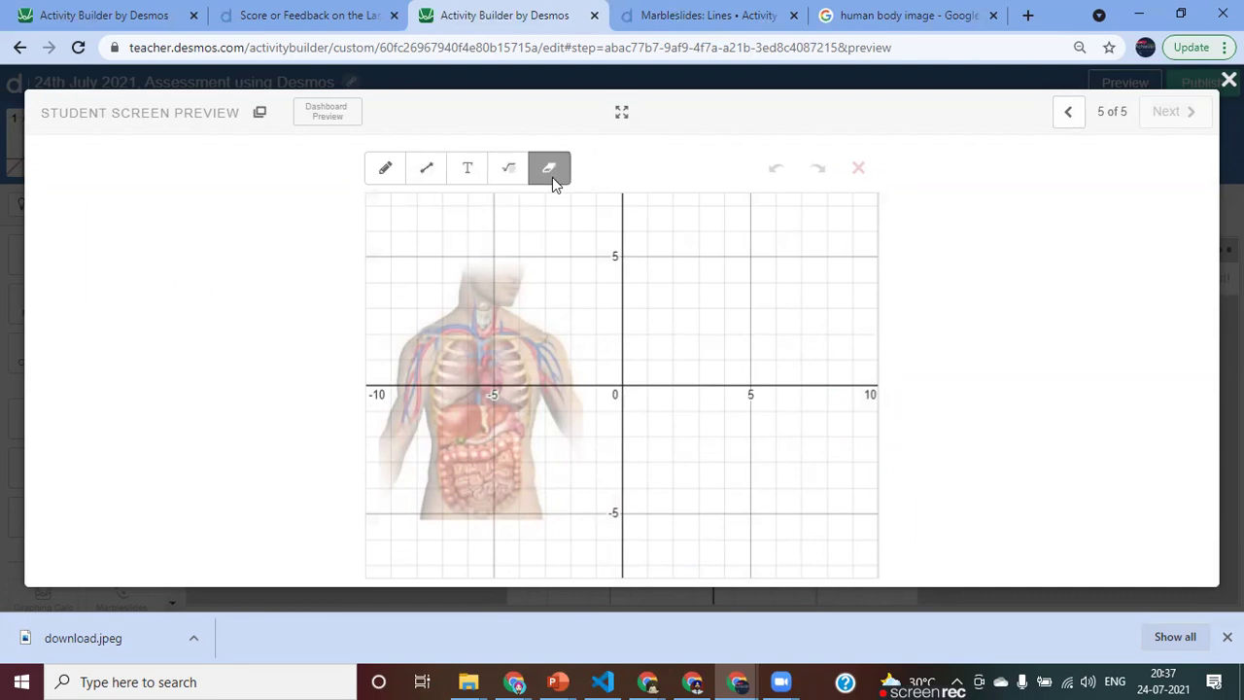
click(386, 170)
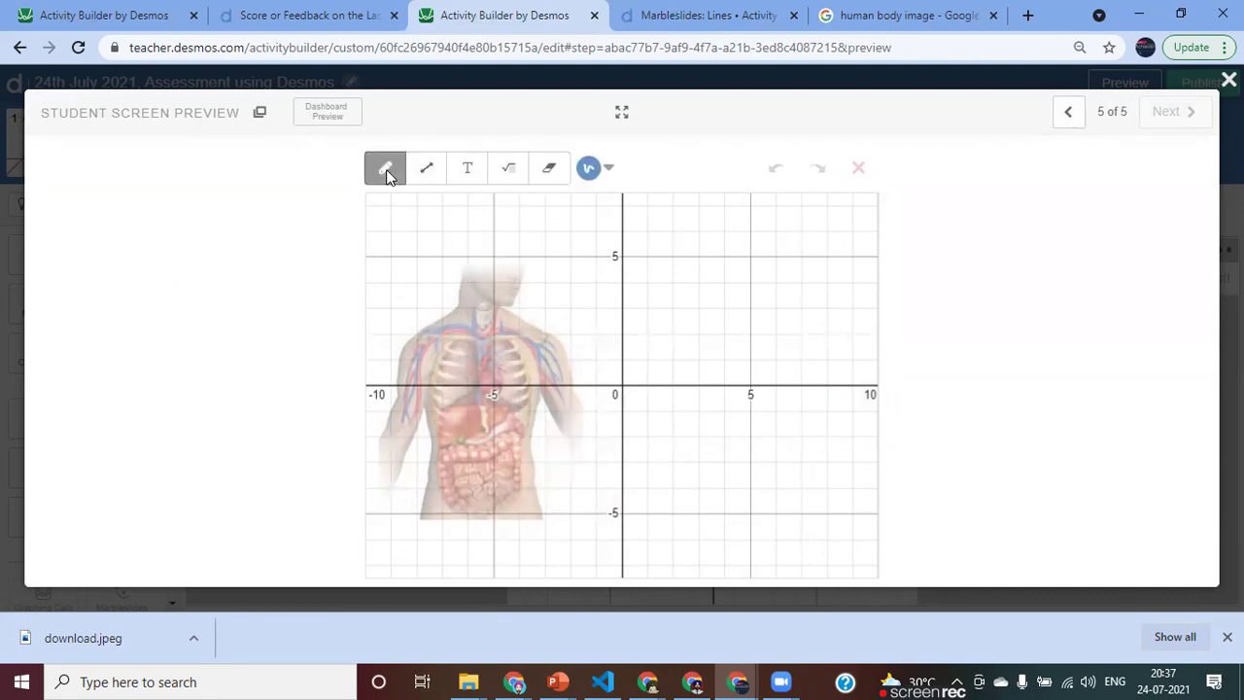
Step: Circle the torso's head and draw an arrow from the intestines to the blank side of the grid, closing the preview when done
mouse_move(536, 252)
mouse_down()
mouse_move(516, 320)
mouse_move(510, 245)
mouse_up()
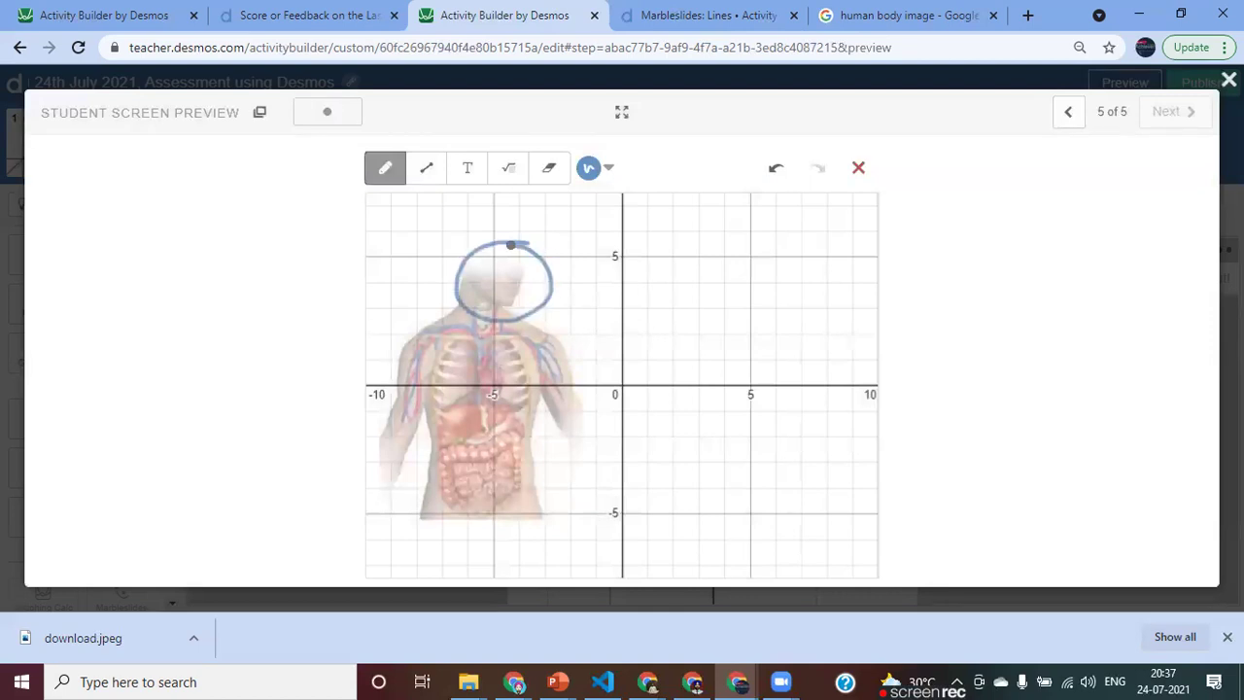
mouse_move(483, 459)
mouse_down()
mouse_move(684, 362)
mouse_move(668, 391)
mouse_up()
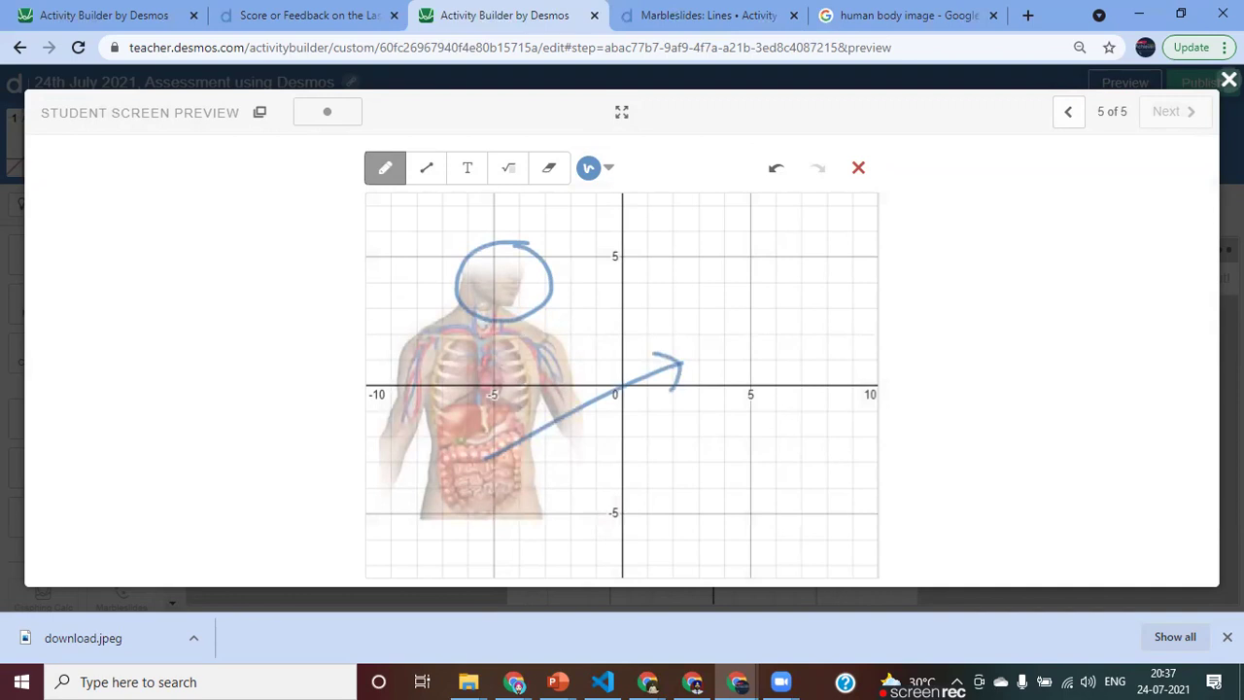
click(1229, 79)
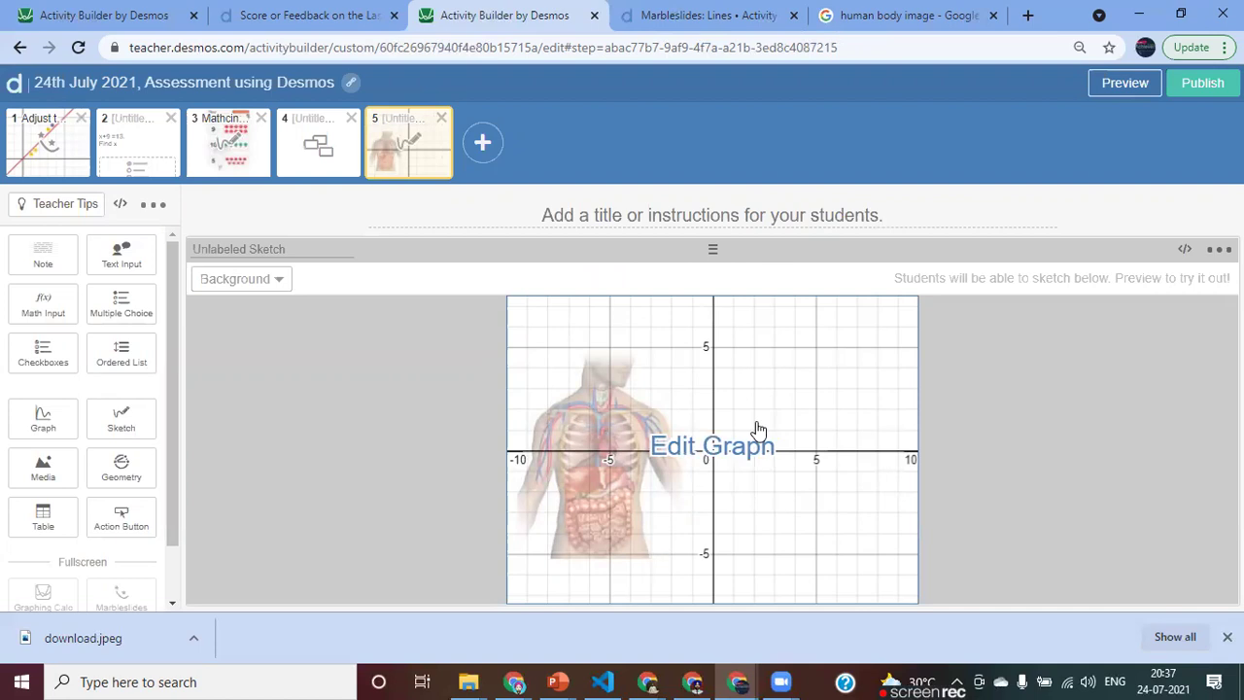
Step: Preview the sketch screen again and handwrite x²+3x=10 with the pencil on the blank grid area beside the torso
click(694, 449)
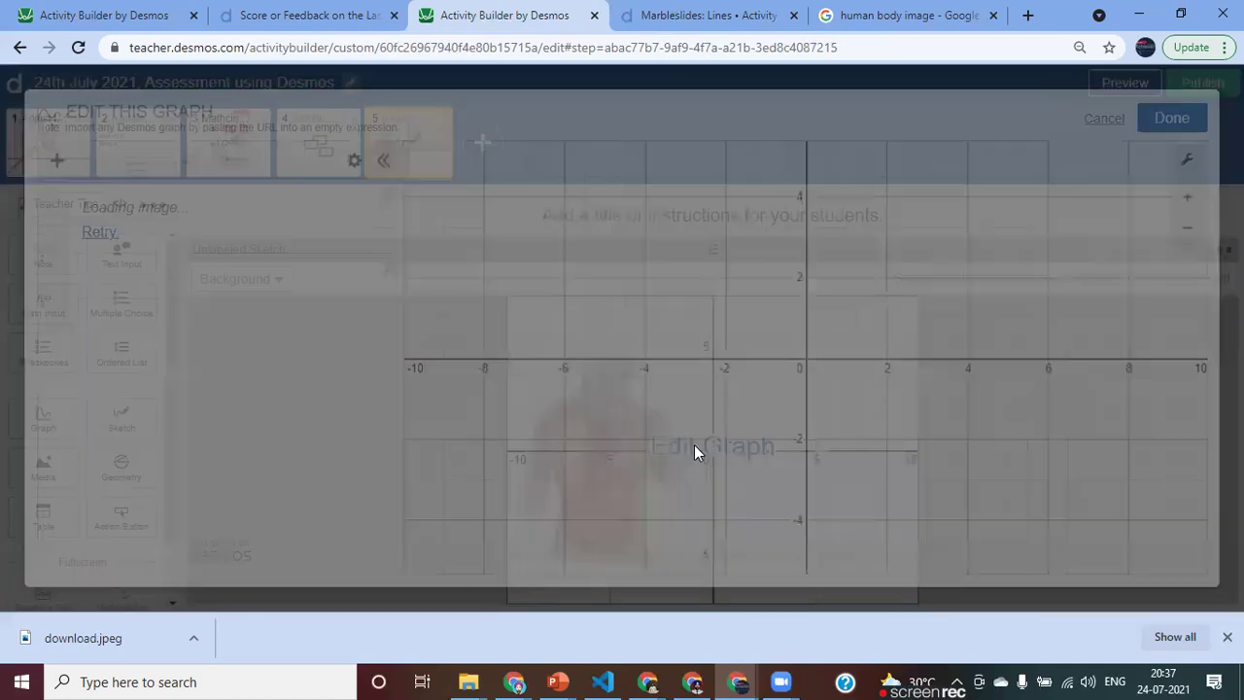
click(1157, 118)
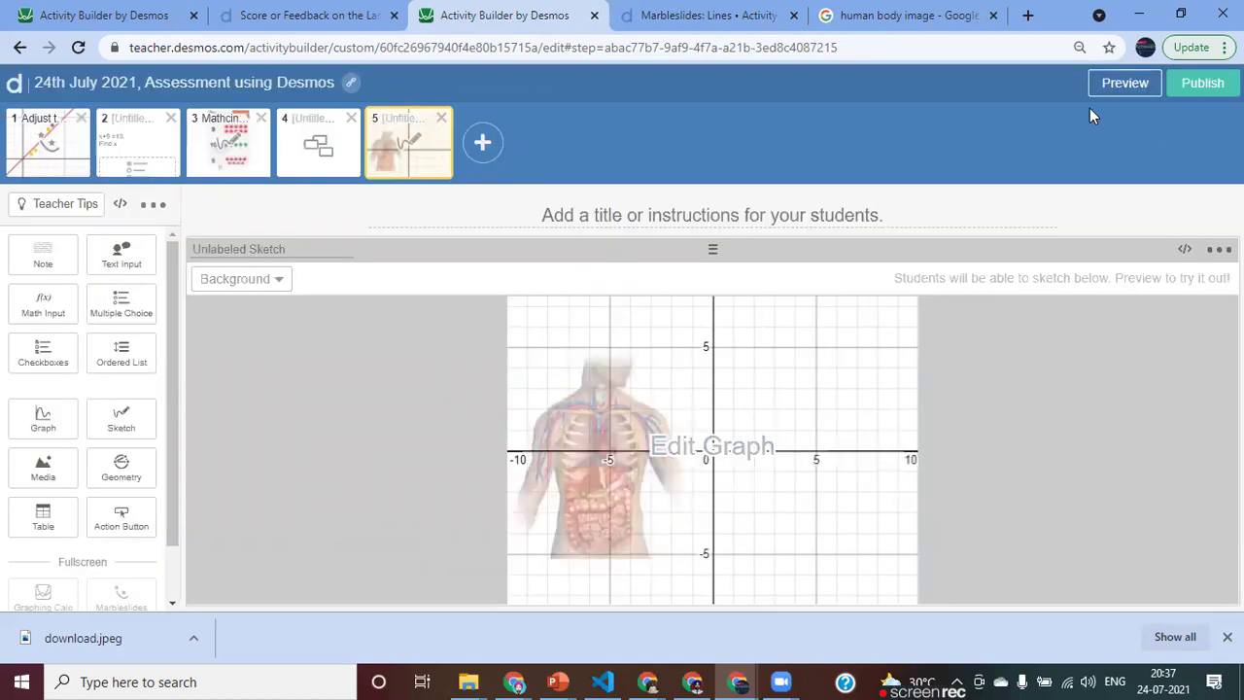
click(1125, 82)
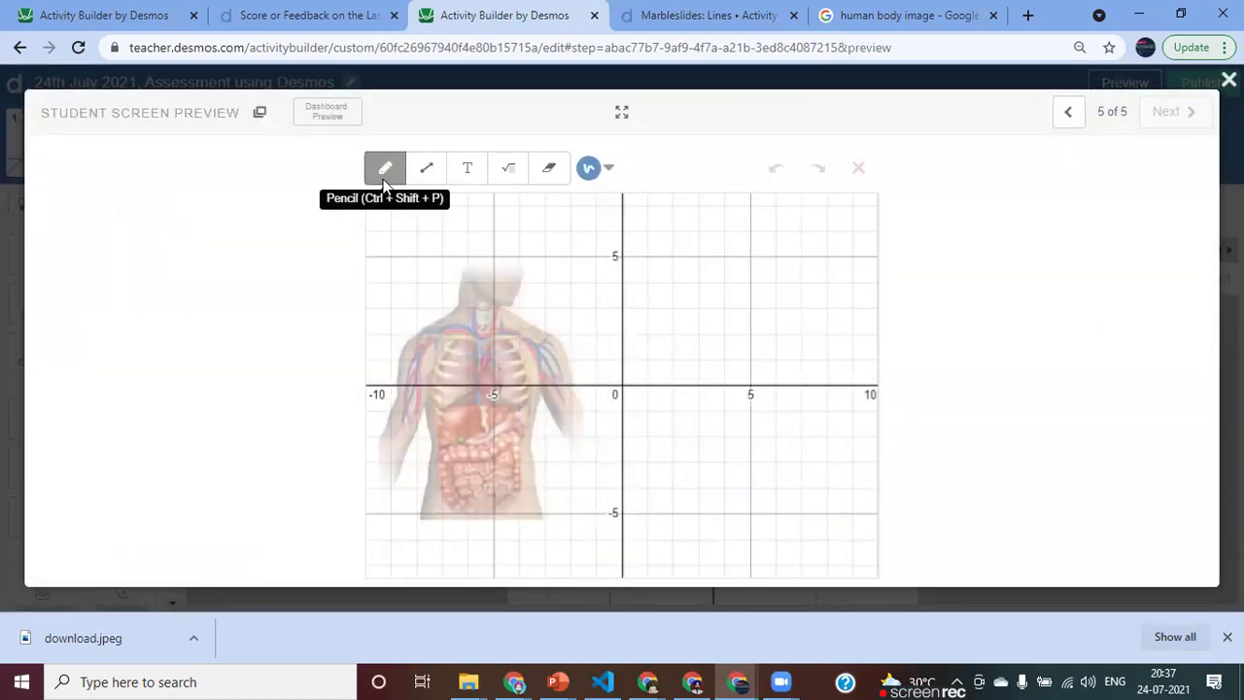
mouse_move(633, 238)
mouse_down()
mouse_move(652, 244)
mouse_move(637, 269)
mouse_move(659, 259)
mouse_up()
mouse_move(667, 216)
mouse_down()
mouse_move(725, 247)
mouse_move(708, 265)
mouse_move(771, 242)
mouse_up()
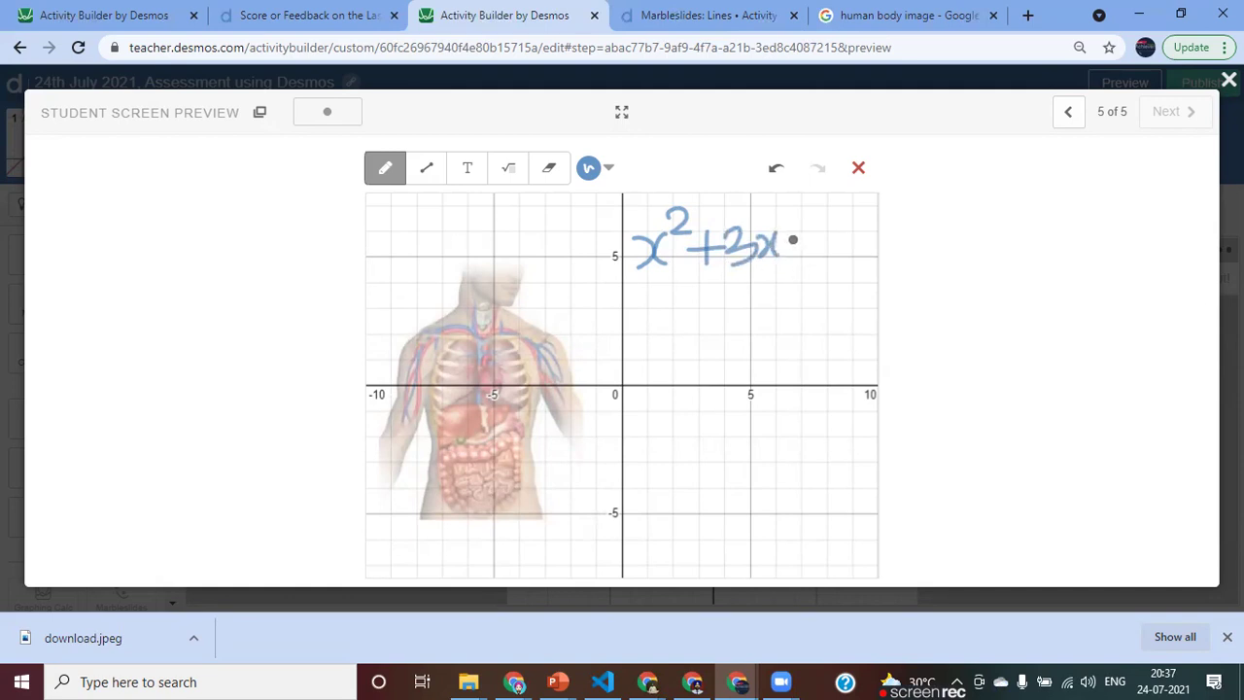
mouse_move(790, 250)
mouse_down()
mouse_move(833, 260)
mouse_move(859, 238)
mouse_up()
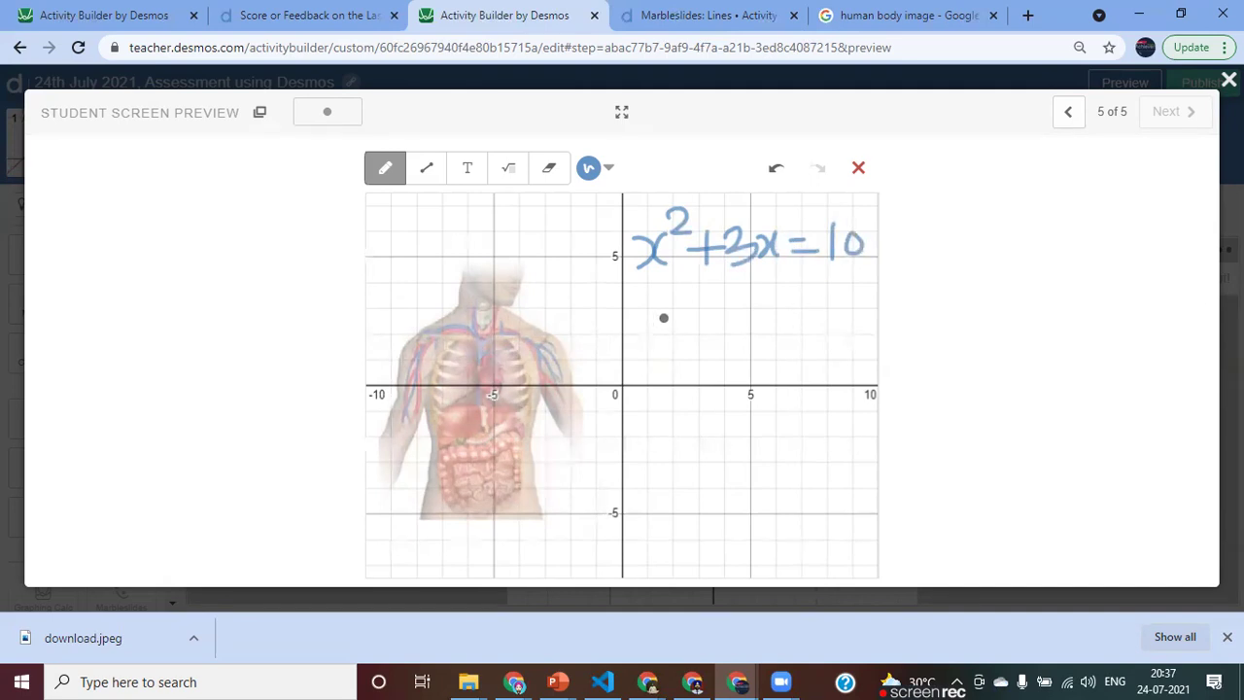
Step: Handwrite x²=10−3x beneath the first equation and close the student preview
mouse_move(643, 309)
mouse_down()
mouse_move(643, 342)
mouse_move(652, 325)
mouse_move(675, 335)
mouse_up()
mouse_move(664, 286)
mouse_down()
mouse_move(672, 311)
mouse_move(694, 307)
mouse_move(751, 336)
mouse_move(822, 307)
mouse_move(806, 351)
mouse_move(860, 347)
mouse_up()
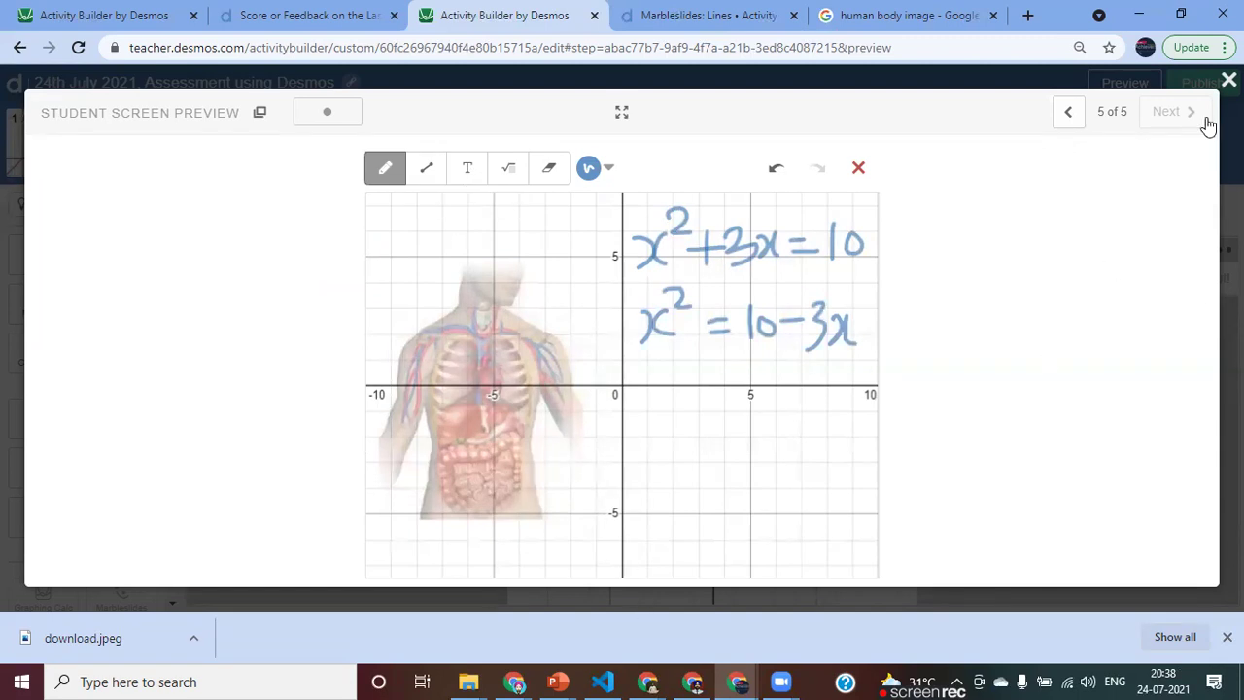
click(1229, 80)
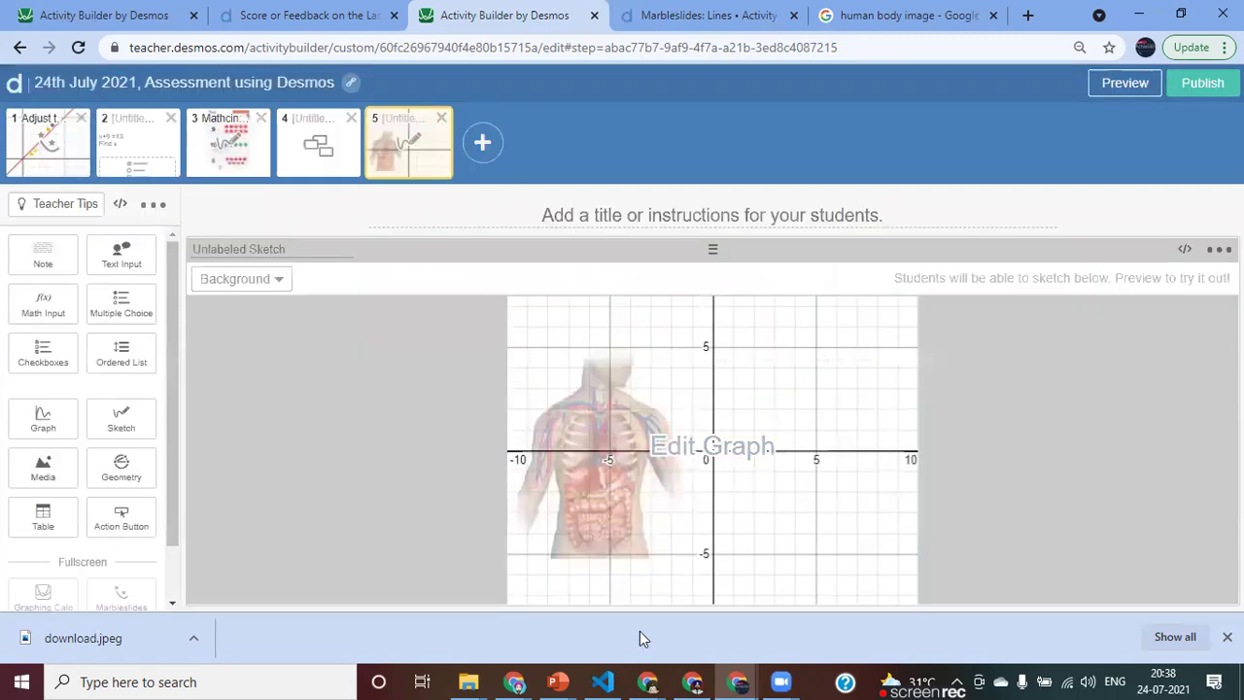